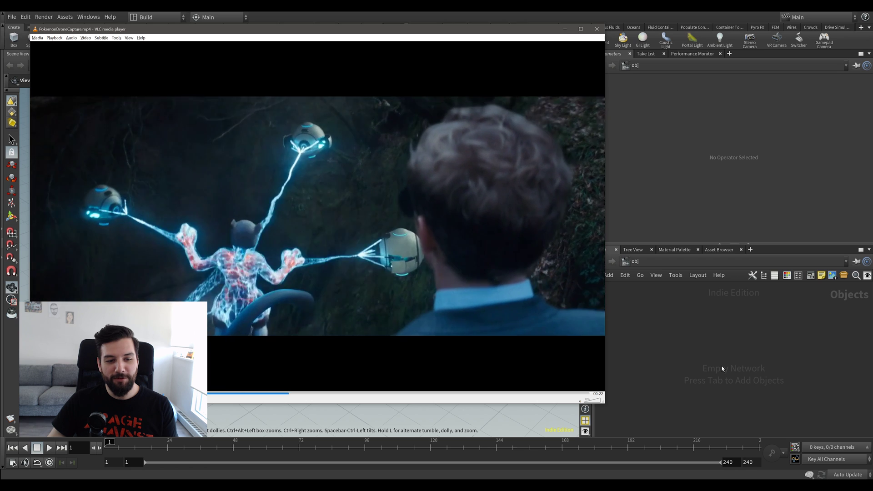
Play back the reference clip PokemonDroneCapture.mp4 in VLC media player
{"action": "key", "text": "space"}
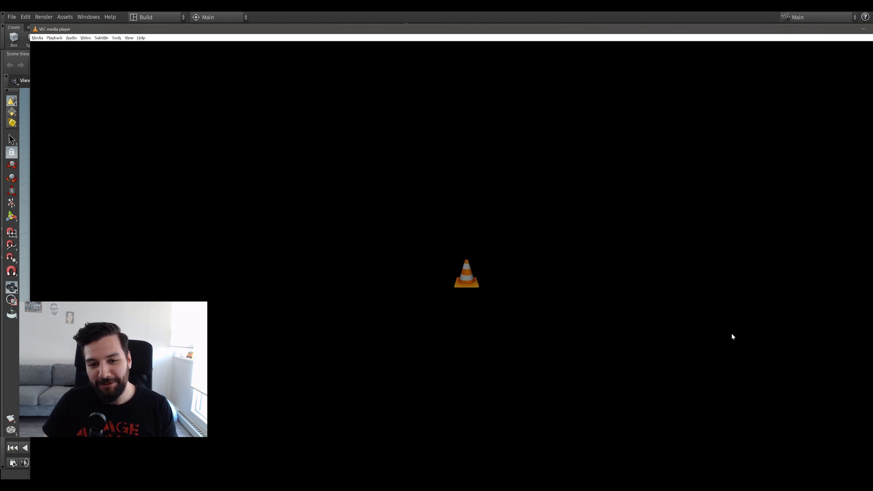
{"action": "key", "text": "space"}
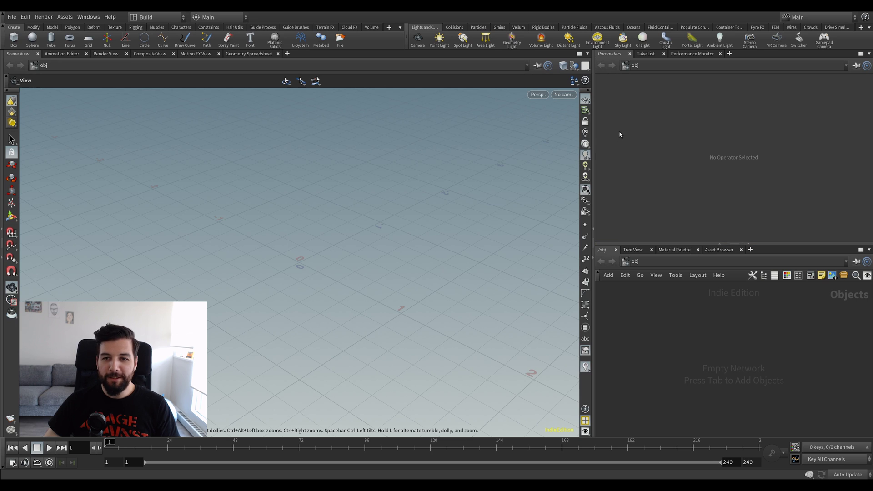
In Houdini, hide the tool shelves and enlarge the network editor's height
{"action": "left_click", "coordinate": [3, 27]}
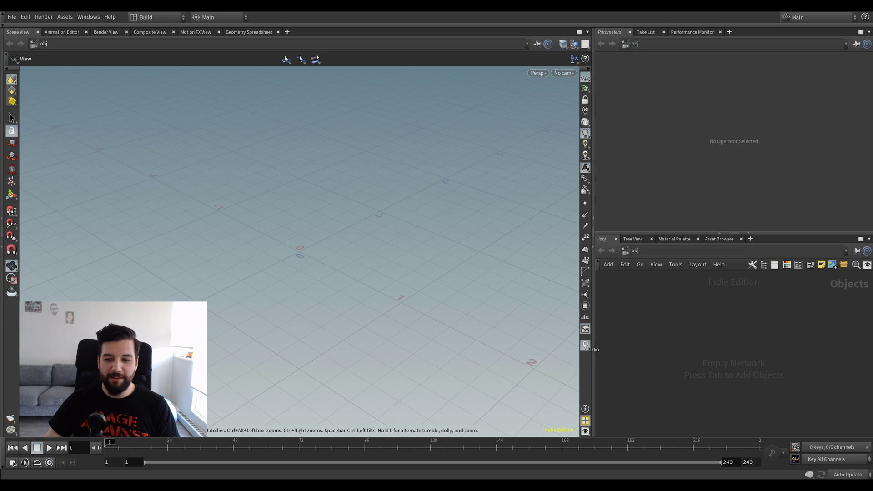
{"action": "left_click_drag", "start_coordinate": [655, 233], "coordinate": [655, 183]}
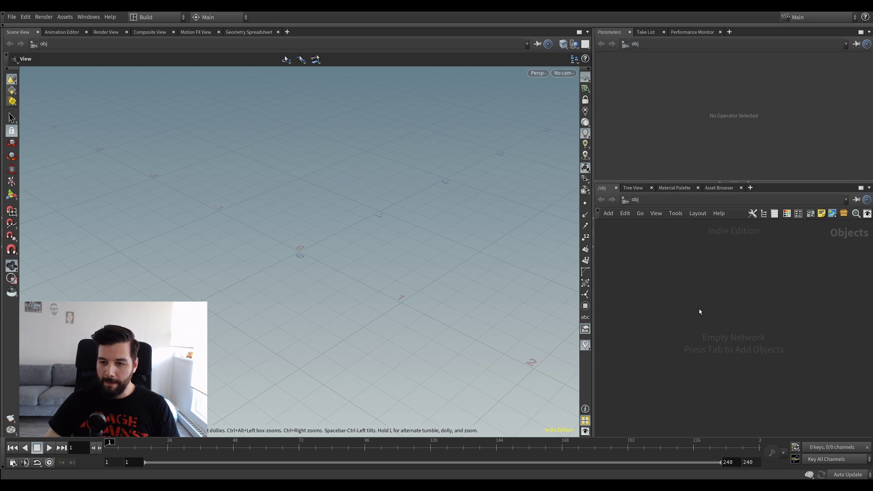
Create a Geometry object and add a Pig Head test geometry inside it
{"action": "key", "text": "Tab"}
{"action": "type", "text": "geo"}
{"action": "key", "text": "Return"}
{"action": "left_click", "coordinate": [701, 311]}
{"action": "double_click", "coordinate": [701, 311]}
{"action": "key", "text": "Tab"}
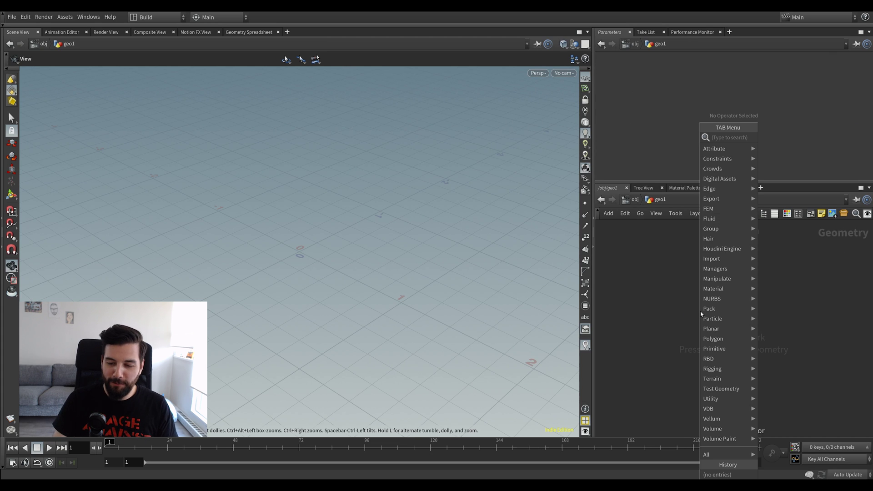
{"action": "type", "text": "pig"}
{"action": "key", "text": "Return"}
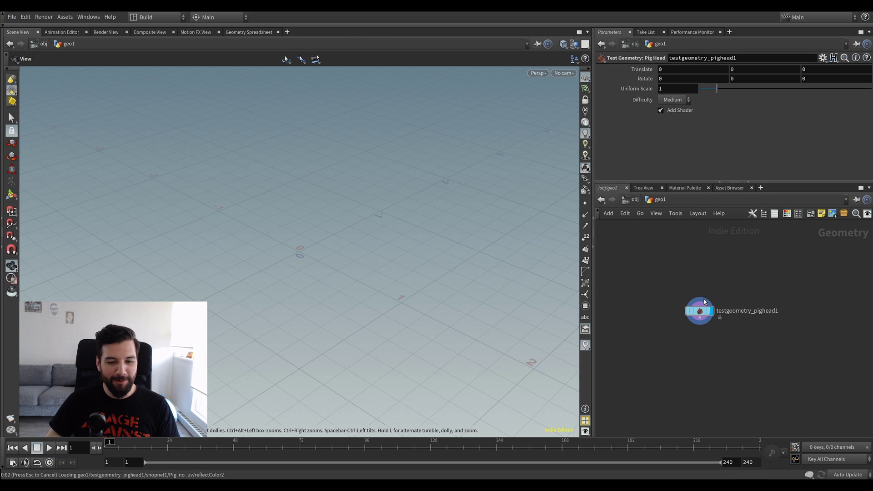
Set the pig head's uniform scale to 3
{"action": "scroll", "coordinate": [704, 300], "scroll_direction": "up", "scroll_amount": 3}
{"action": "left_click_drag", "start_coordinate": [445, 280], "coordinate": [469, 279]}
{"action": "left_click_drag", "start_coordinate": [676, 89], "coordinate": [573, 91]}
{"action": "scroll", "coordinate": [469, 167], "scroll_direction": "down", "scroll_amount": 3}
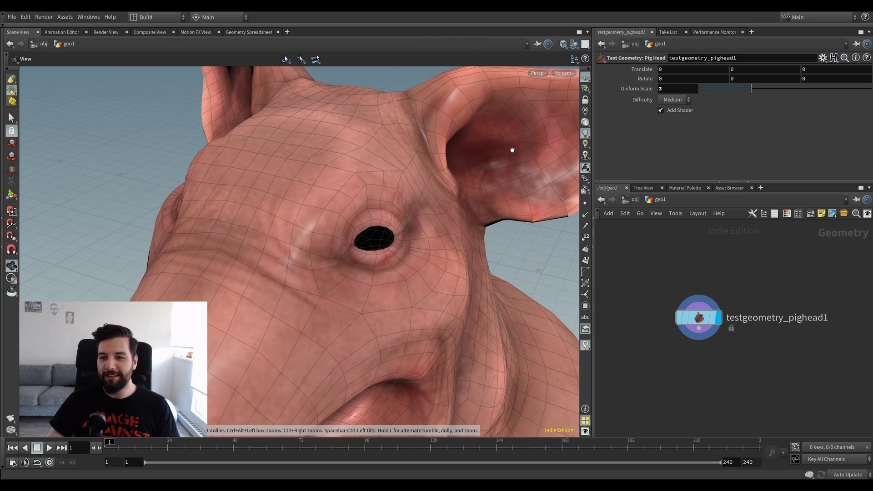
Raise the pig head to a Y translate of 10 and display it shaded without wireframe
{"action": "scroll", "coordinate": [407, 240], "scroll_direction": "down", "scroll_amount": 12}
{"action": "left_click_drag", "start_coordinate": [408, 237], "coordinate": [366, 259]}
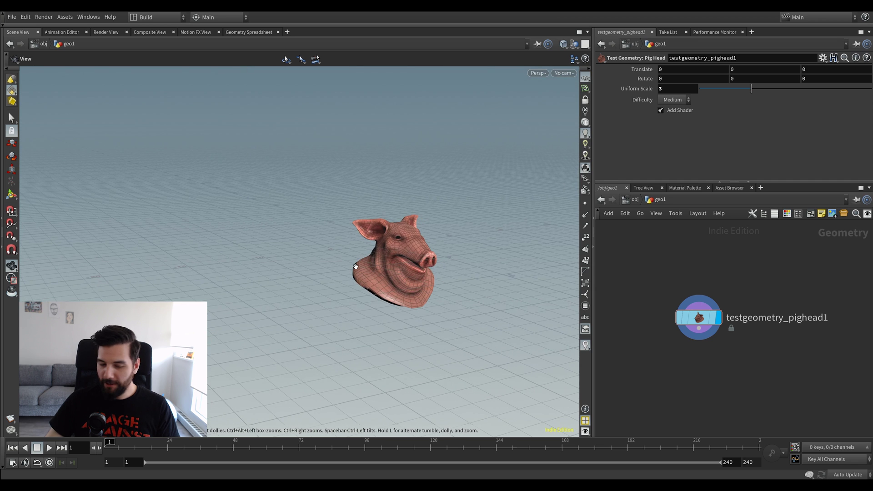
{"action": "scroll", "coordinate": [356, 266], "scroll_direction": "up", "scroll_amount": 5}
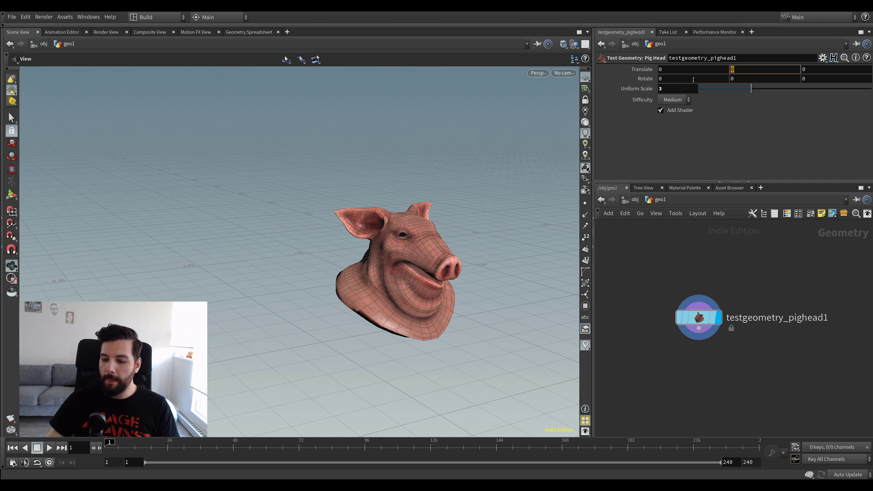
{"action": "key", "text": "Return"}
{"action": "middle_click_drag", "start_coordinate": [279, 203], "coordinate": [235, 417]}
{"action": "mouse_move", "coordinate": [381, 184]}
{"action": "left_mouse_down"}
{"action": "mouse_move", "coordinate": [389, 173]}
{"action": "mouse_move", "coordinate": [389, 186]}
{"action": "mouse_move", "coordinate": [368, 188]}
{"action": "left_mouse_up"}
{"action": "middle_click_drag", "start_coordinate": [367, 187], "coordinate": [396, 152]}
{"action": "mouse_move", "coordinate": [396, 153]}
{"action": "left_mouse_down"}
{"action": "mouse_move", "coordinate": [375, 171]}
{"action": "mouse_move", "coordinate": [382, 178]}
{"action": "mouse_move", "coordinate": [396, 159]}
{"action": "mouse_move", "coordinate": [381, 182]}
{"action": "left_mouse_up"}
{"action": "key", "text": "shift+w"}
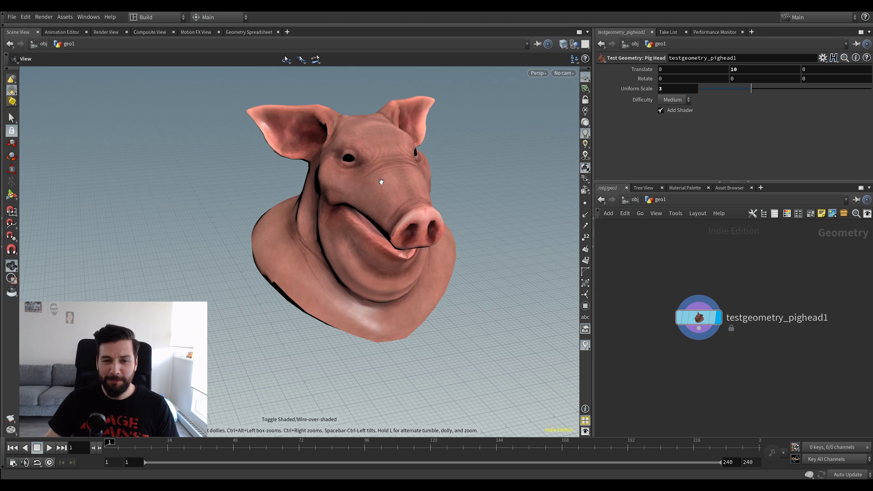
Examine the pig head from several angles in the viewport
{"action": "left_click_drag", "start_coordinate": [701, 318], "coordinate": [692, 269]}
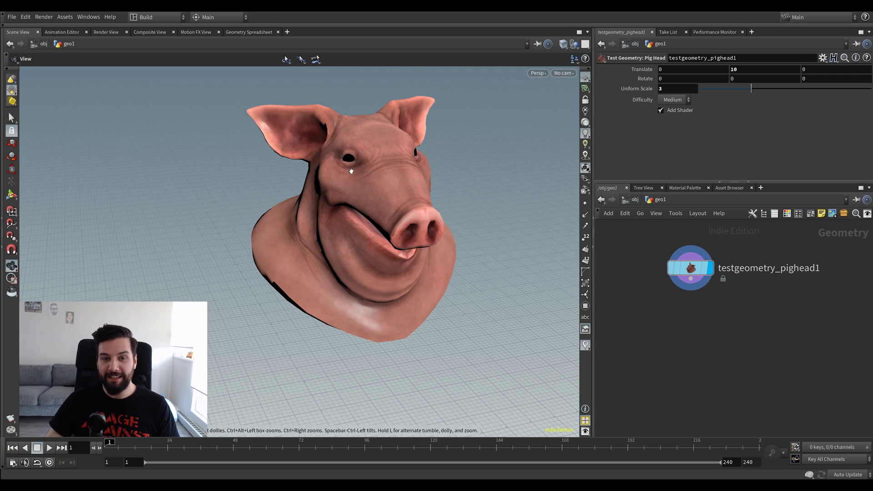
{"action": "right_click_drag", "start_coordinate": [351, 172], "coordinate": [357, 232]}
{"action": "middle_click_drag", "start_coordinate": [357, 232], "coordinate": [340, 291]}
{"action": "left_click_drag", "start_coordinate": [341, 291], "coordinate": [351, 273]}
{"action": "middle_click_drag", "start_coordinate": [350, 273], "coordinate": [378, 214]}
{"action": "left_click_drag", "start_coordinate": [378, 214], "coordinate": [365, 242]}
{"action": "middle_click_drag", "start_coordinate": [706, 338], "coordinate": [732, 309]}
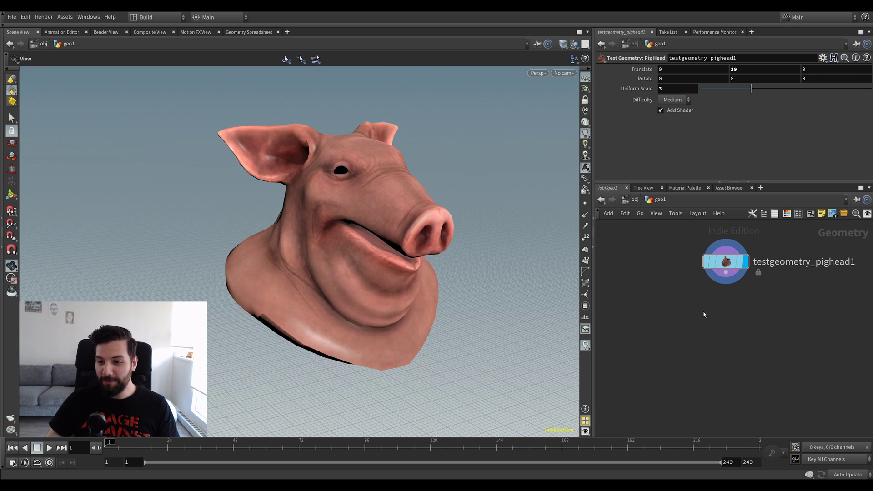
{"action": "left_click_drag", "start_coordinate": [569, 277], "coordinate": [402, 174]}
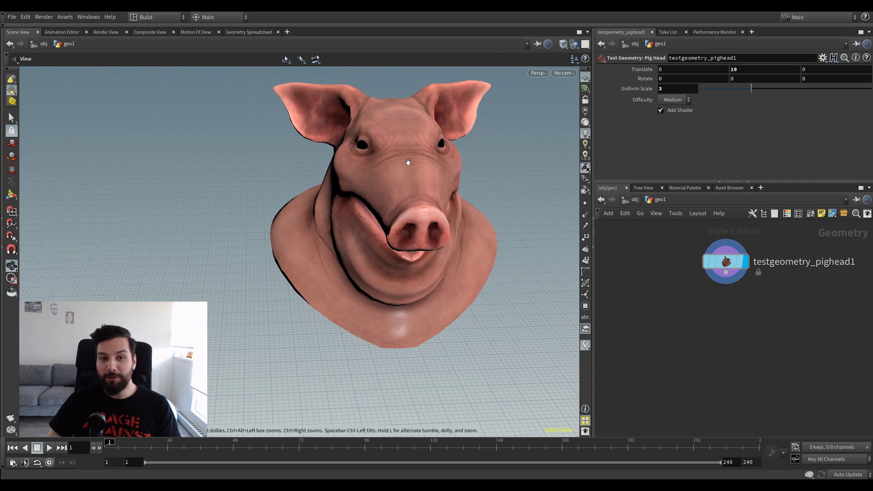
Add a Sphere node below the pig head node in the geometry network
{"action": "key", "text": "Tab"}
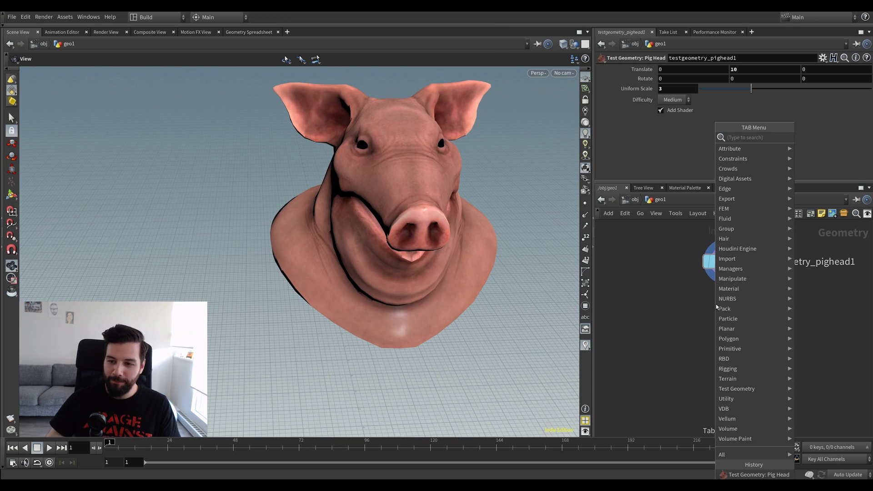
{"action": "key", "text": "Escape"}
{"action": "left_click_drag", "start_coordinate": [730, 267], "coordinate": [715, 273]}
{"action": "right_click_drag", "start_coordinate": [391, 257], "coordinate": [266, 276]}
{"action": "middle_click_drag", "start_coordinate": [354, 225], "coordinate": [295, 262]}
{"action": "right_click_drag", "start_coordinate": [295, 262], "coordinate": [268, 273]}
{"action": "left_click_drag", "start_coordinate": [716, 273], "coordinate": [693, 273]}
{"action": "key", "text": "Tab"}
{"action": "type", "text": "s"}
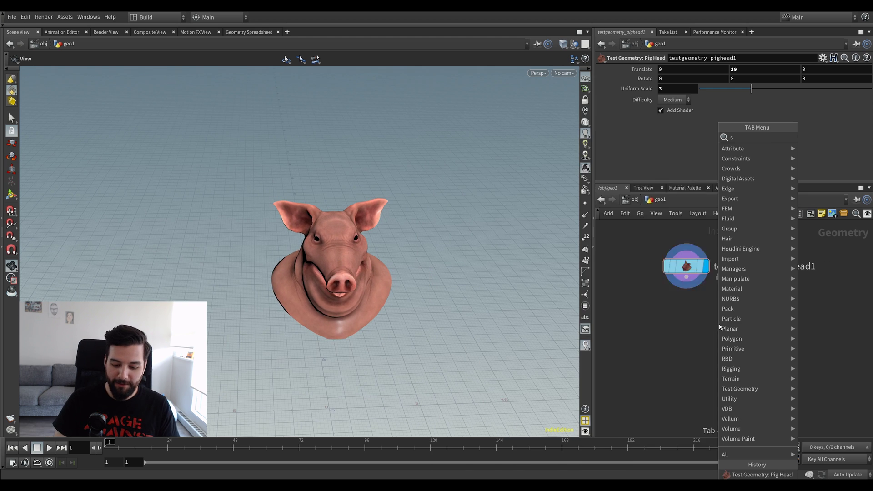
{"action": "type", "text": "phere"}
{"action": "key", "text": "Return"}
{"action": "left_click", "coordinate": [746, 326]}
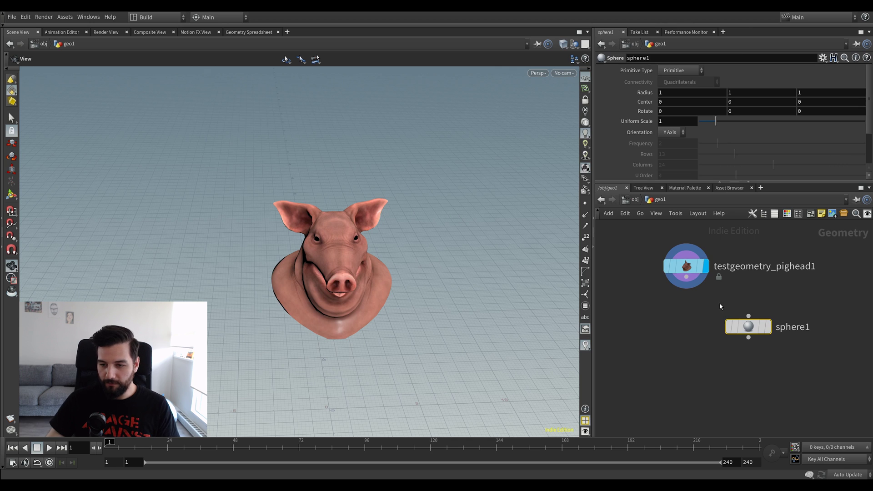
Display the sphere while keeping the pig head visible as a template
{"action": "left_click_drag", "start_coordinate": [745, 326], "coordinate": [781, 324]}
{"action": "left_click", "coordinate": [802, 325]}
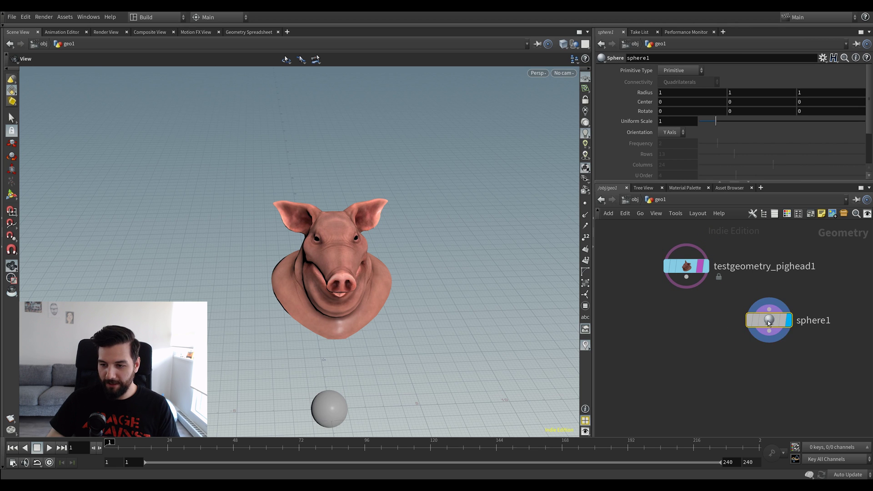
{"action": "right_click_drag", "start_coordinate": [283, 298], "coordinate": [309, 304]}
{"action": "left_click_drag", "start_coordinate": [309, 303], "coordinate": [278, 298]}
{"action": "middle_click_drag", "start_coordinate": [345, 296], "coordinate": [332, 263]}
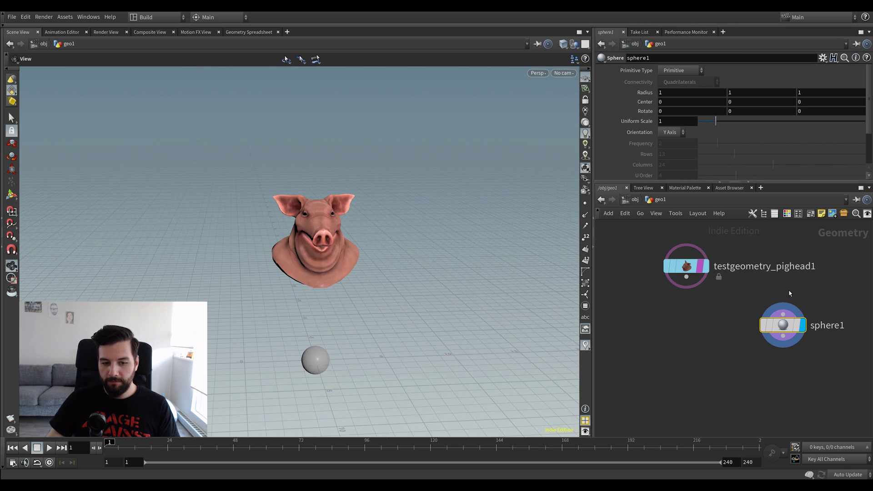
Add a Transform node below the Sphere node
{"action": "key", "text": "Tab"}
{"action": "mouse_move", "coordinate": [844, 142]}
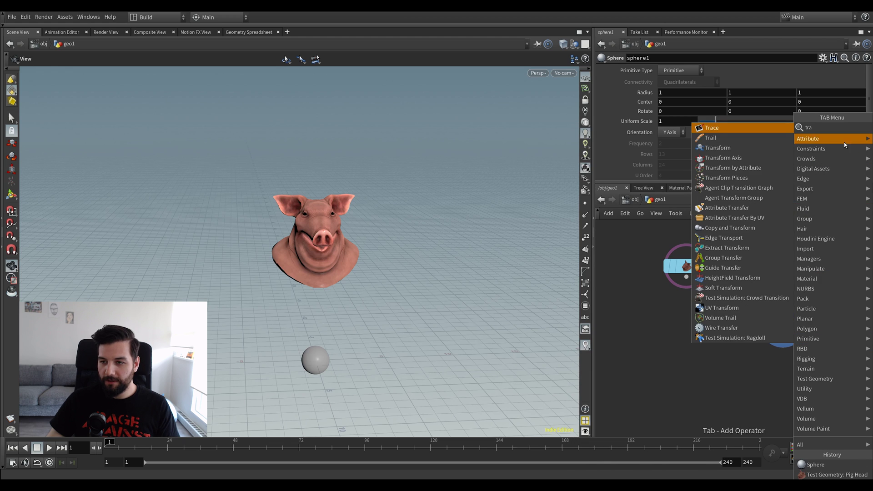
{"action": "left_click", "coordinate": [760, 144]}
{"action": "left_click", "coordinate": [781, 381]}
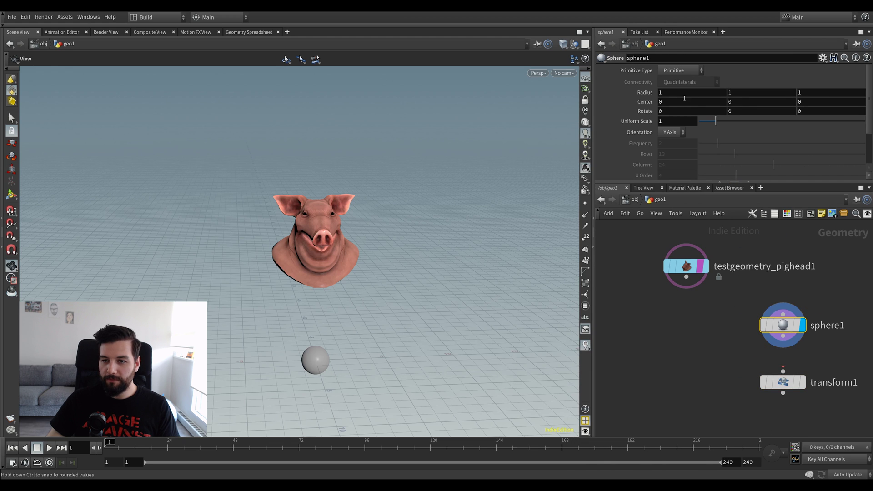
Move the sphere's center up to 16 in Y and out to 9.4 in X
{"action": "middle_click_drag", "start_coordinate": [746, 103], "coordinate": [814, 84]}
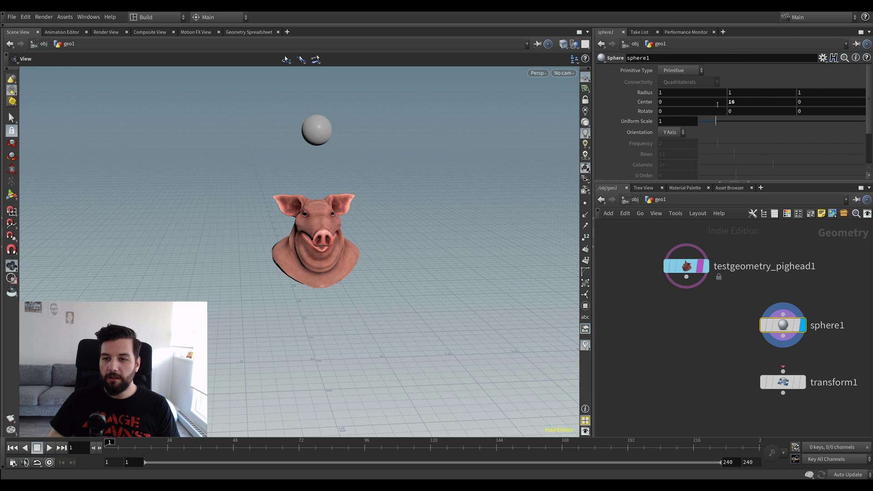
{"action": "middle_click_drag", "start_coordinate": [660, 100], "coordinate": [697, 100]}
{"action": "left_click_drag", "start_coordinate": [346, 167], "coordinate": [345, 221]}
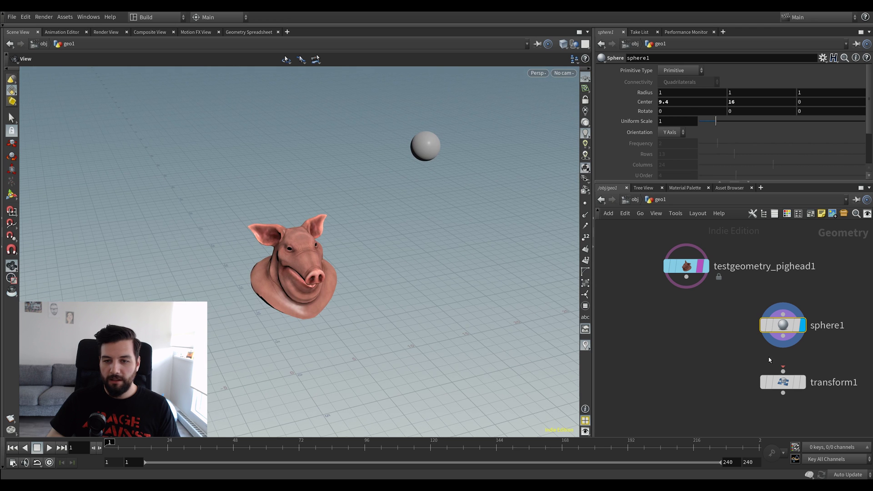
Connect the sphere to the Transform node, display the Transform, and set the sphere's center X to 10.7
{"action": "left_click", "coordinate": [804, 385]}
{"action": "middle_click_drag", "start_coordinate": [747, 109], "coordinate": [750, 112]}
{"action": "left_click", "coordinate": [783, 325]}
{"action": "middle_click_drag", "start_coordinate": [682, 102], "coordinate": [707, 97]}
{"action": "middle_click_drag", "start_coordinate": [369, 194], "coordinate": [361, 192]}
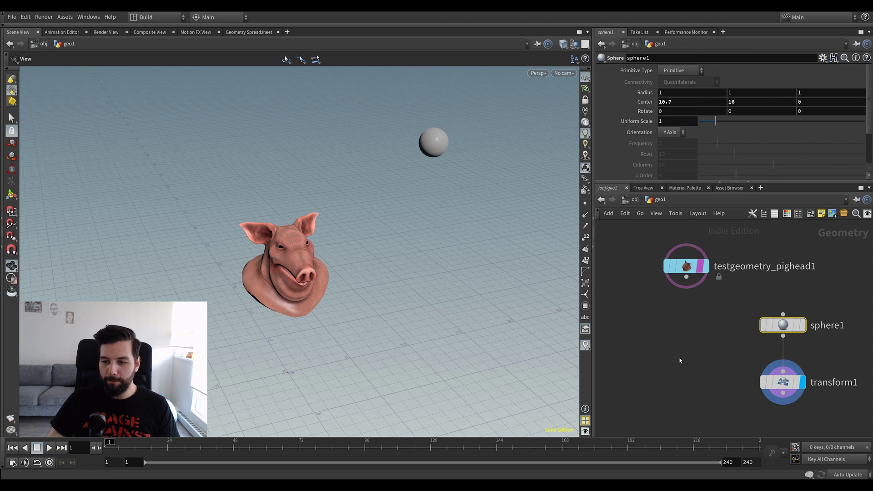
{"action": "left_click", "coordinate": [785, 388]}
{"action": "type", "text": "@Frame * 0.1"}
{"action": "key", "text": "Return"}
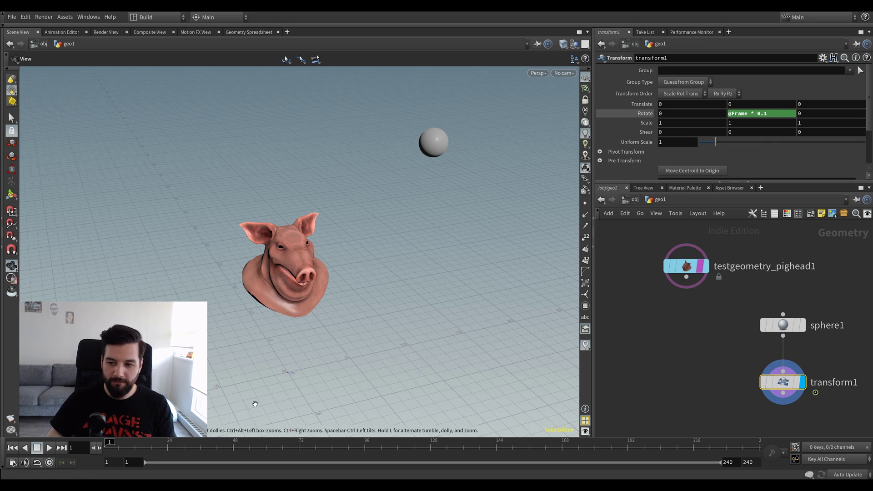
Try multipliers of 0.5 and 1 in the Y rotation expression while previewing the sphere's orbit
{"action": "left_click", "coordinate": [687, 353]}
{"action": "key", "text": "Up"}
{"action": "key", "text": "Up"}
{"action": "key", "text": "ctrl+Up"}
{"action": "type", "text": "0.5"}
{"action": "key", "text": "Return"}
{"action": "type", "text": "1"}
{"action": "key", "text": "Return"}
{"action": "key", "text": "Up"}
{"action": "key", "text": "ctrl+Up"}
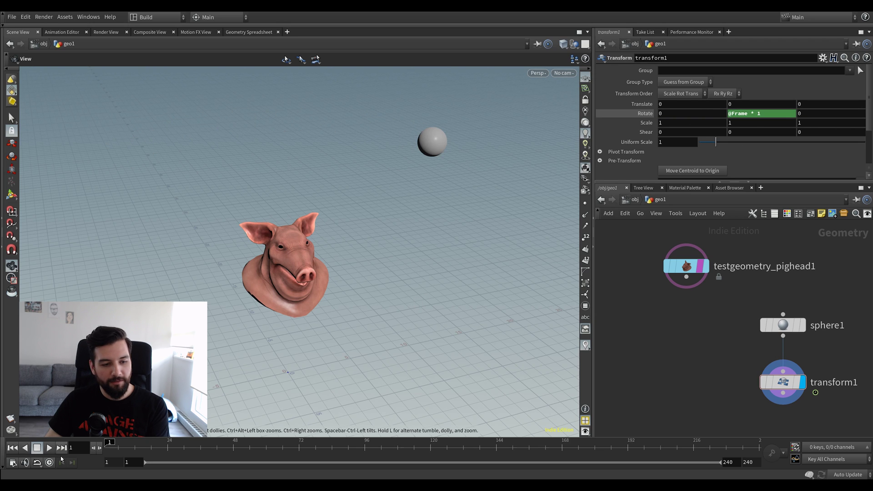
Turn on real-time playback, preview the orbit and return to the first frame
{"action": "key", "text": "Up"}
{"action": "key", "text": "ctrl+Up"}
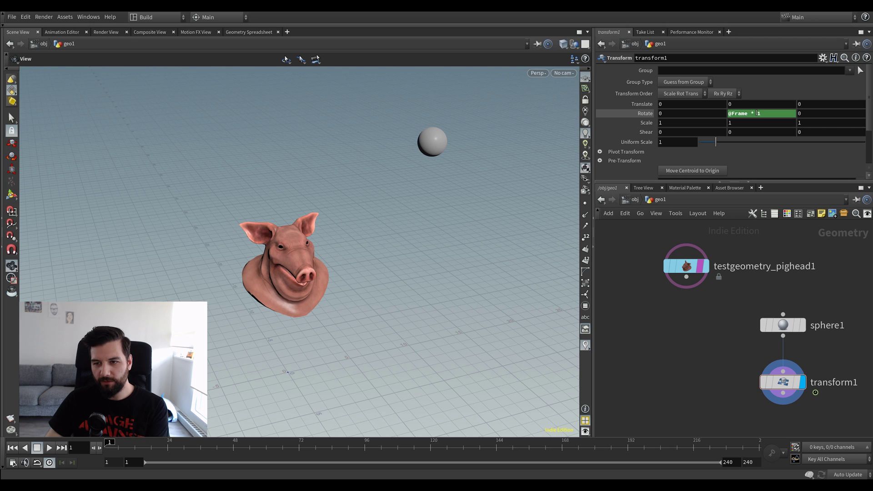
{"action": "left_click_drag", "start_coordinate": [755, 113], "coordinate": [766, 116]}
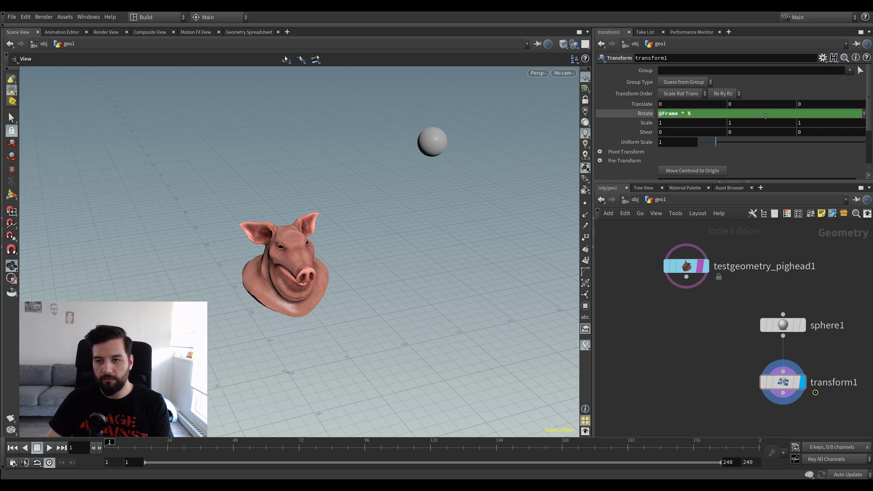
{"action": "type", "text": "5"}
{"action": "key", "text": "Return"}
{"action": "key", "text": "Up"}
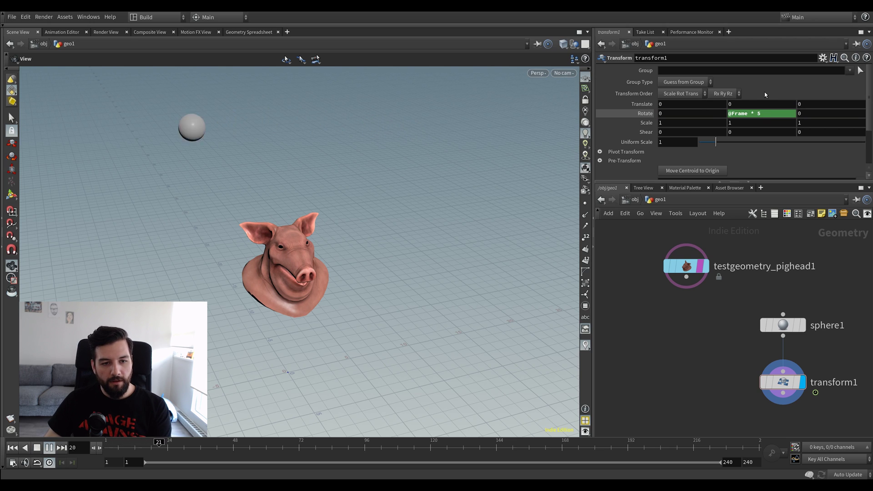
{"action": "key", "text": "ctrl+Up"}
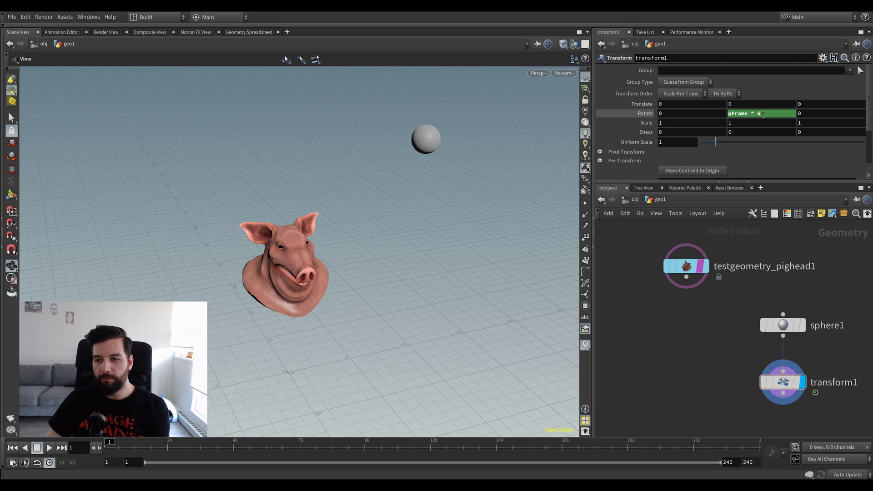
{"action": "type", "text": "4"}
{"action": "key", "text": "Return"}
{"action": "key", "text": "Up"}
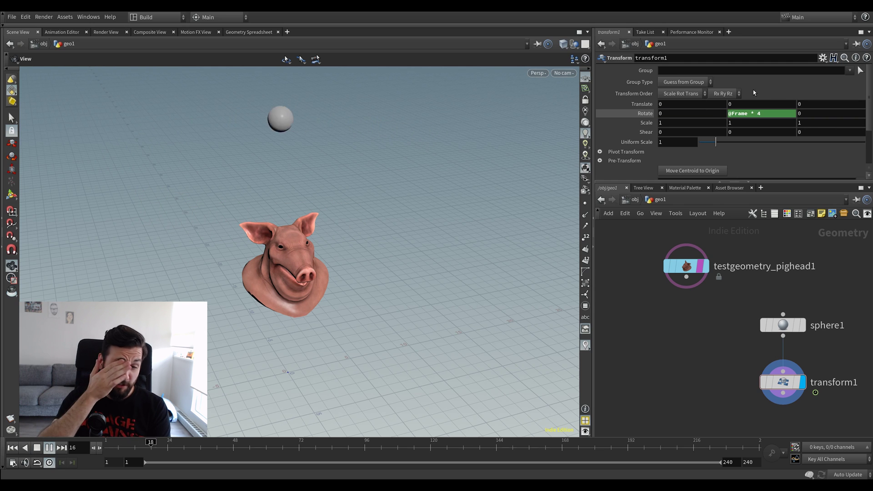
{"action": "key", "text": "Up"}
Move the Sphere and Transform nodes farther away from the pig head node
{"action": "middle_click_drag", "start_coordinate": [416, 157], "coordinate": [423, 146]}
{"action": "scroll", "coordinate": [837, 327], "scroll_direction": "down", "scroll_amount": 1}
{"action": "middle_click_drag", "start_coordinate": [837, 326], "coordinate": [786, 349]}
{"action": "left_click_drag", "start_coordinate": [793, 329], "coordinate": [737, 395]}
{"action": "left_click_drag", "start_coordinate": [740, 354], "coordinate": [809, 285]}
Add a Null node fed by the Transform node and rename it OUT_SPHERE
{"action": "key", "text": "Tab"}
{"action": "type", "text": "null"}
{"action": "key", "text": "Return"}
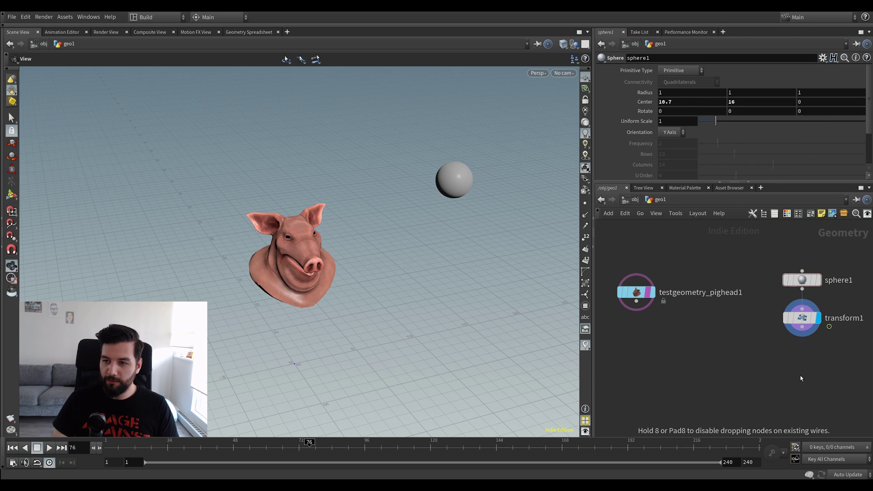
{"action": "left_click", "coordinate": [801, 376]}
{"action": "left_click_drag", "start_coordinate": [802, 328], "coordinate": [802, 363]}
{"action": "double_click", "coordinate": [830, 369]}
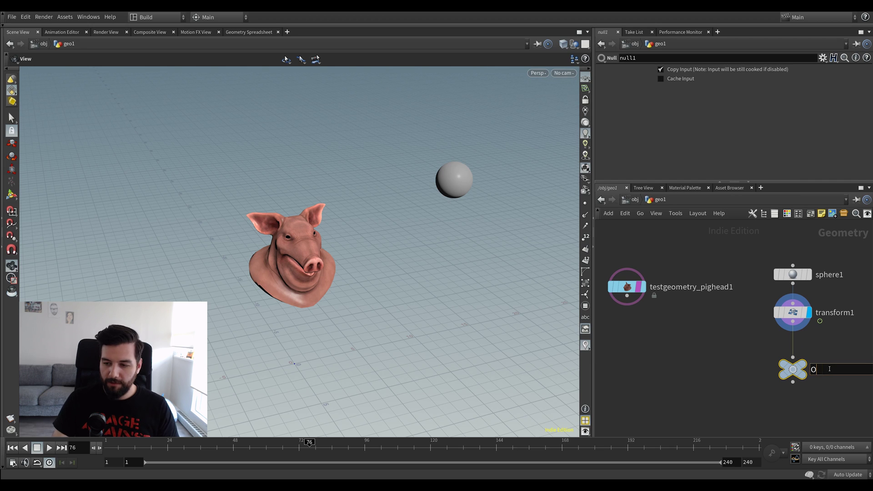
{"action": "type", "text": "OUT_SPHERE"}
{"action": "key", "text": "Return"}
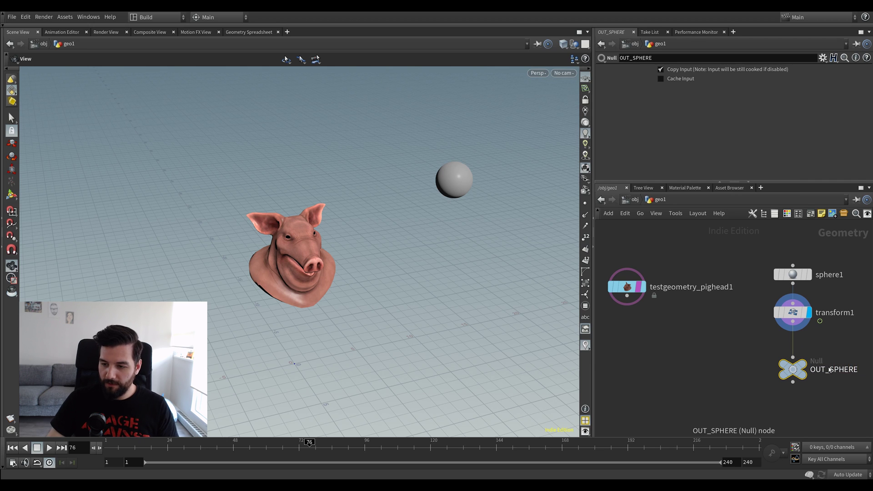
Add an Add node below OUT_SPHERE, leave it unconnected and display it
{"action": "middle_click_drag", "start_coordinate": [720, 368], "coordinate": [660, 354]}
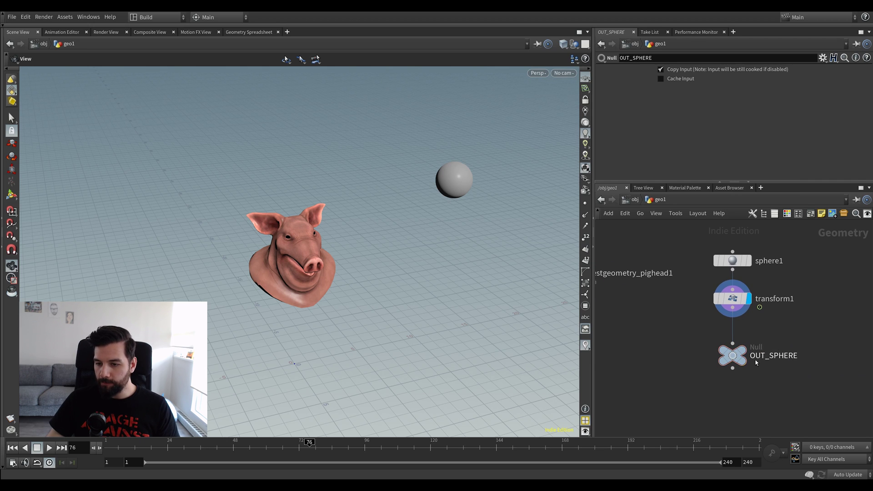
{"action": "middle_click_drag", "start_coordinate": [723, 401], "coordinate": [764, 376]}
{"action": "key", "text": "Tab"}
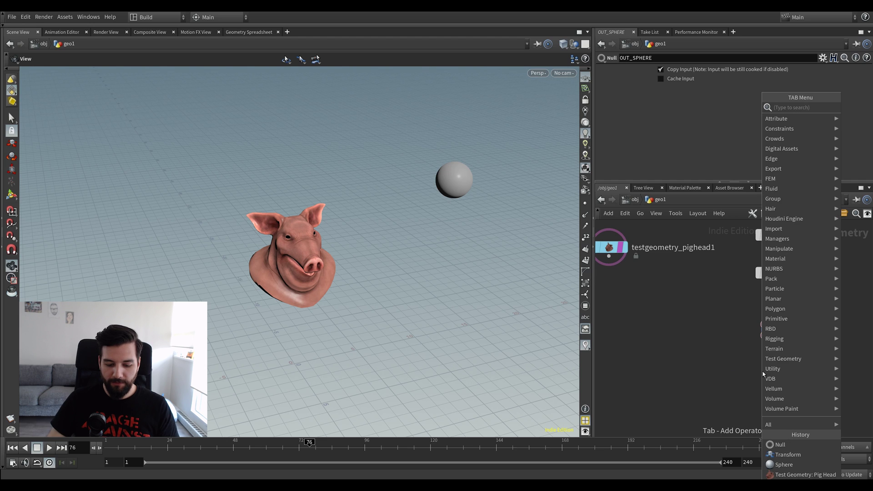
{"action": "type", "text": "add"}
{"action": "key", "text": "Return"}
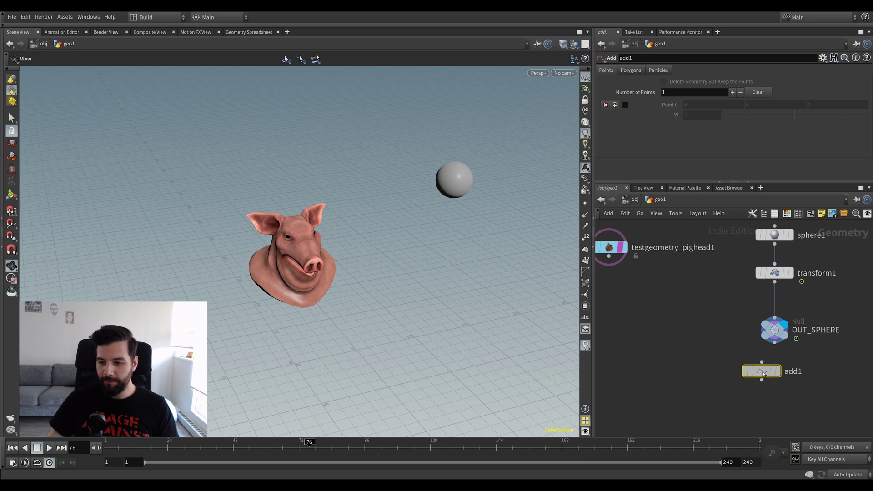
{"action": "left_click", "coordinate": [778, 390]}
{"action": "left_click", "coordinate": [791, 387]}
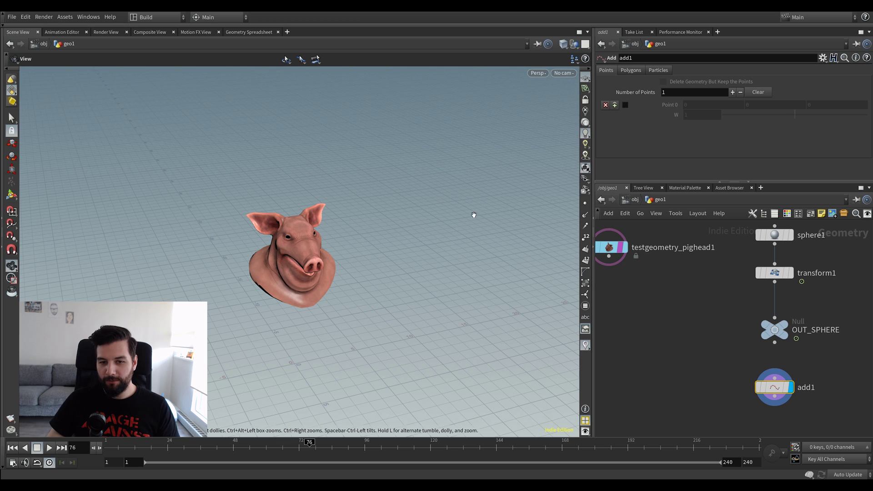
Create a spare input on the Add node and reference the OUT_SPHERE node in it
{"action": "left_click", "coordinate": [823, 58]}
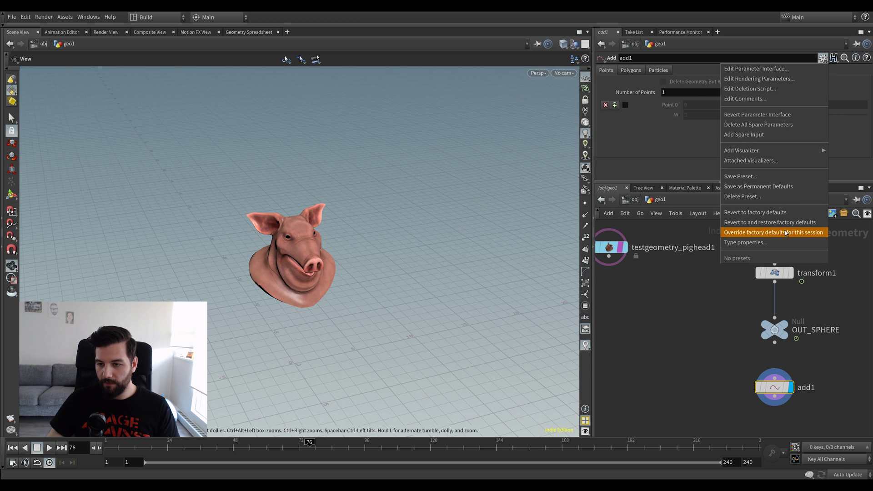
{"action": "left_click", "coordinate": [784, 135]}
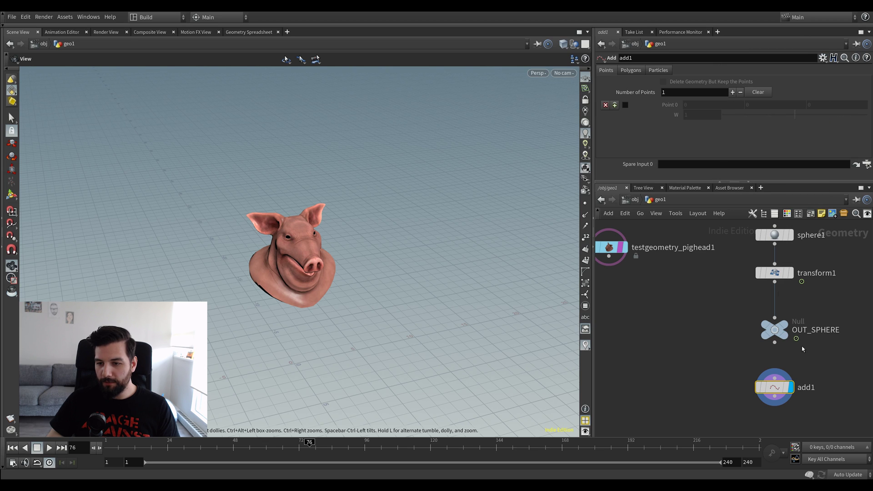
{"action": "left_click_drag", "start_coordinate": [775, 330], "coordinate": [672, 165]}
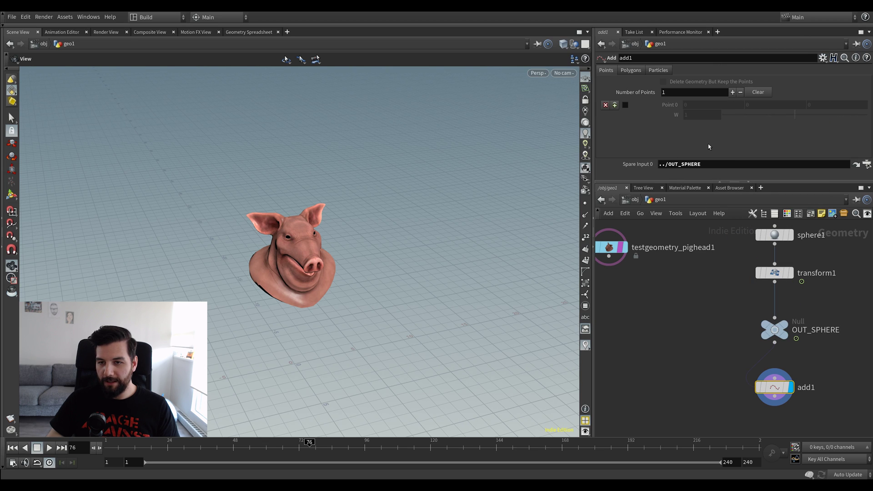
Enable Point 0 on the Add node and set its X position to the expression centroid(-1, D_X)
{"action": "left_click", "coordinate": [631, 71]}
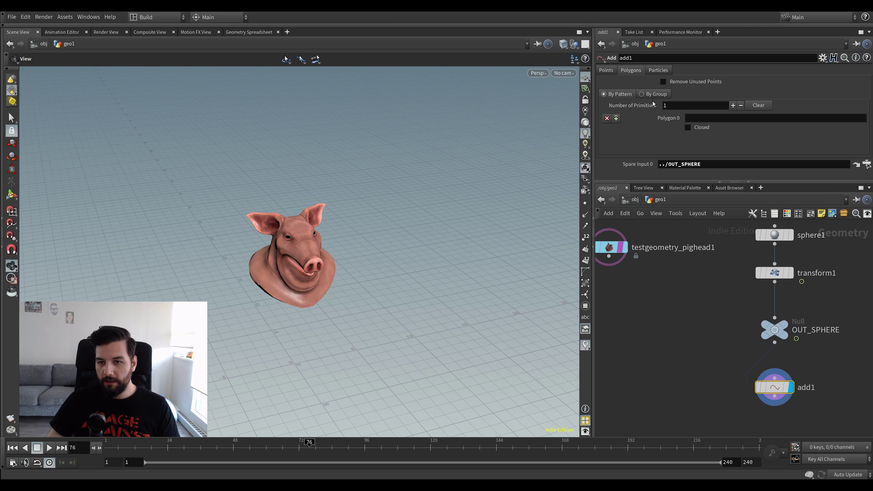
{"action": "left_click", "coordinate": [612, 72]}
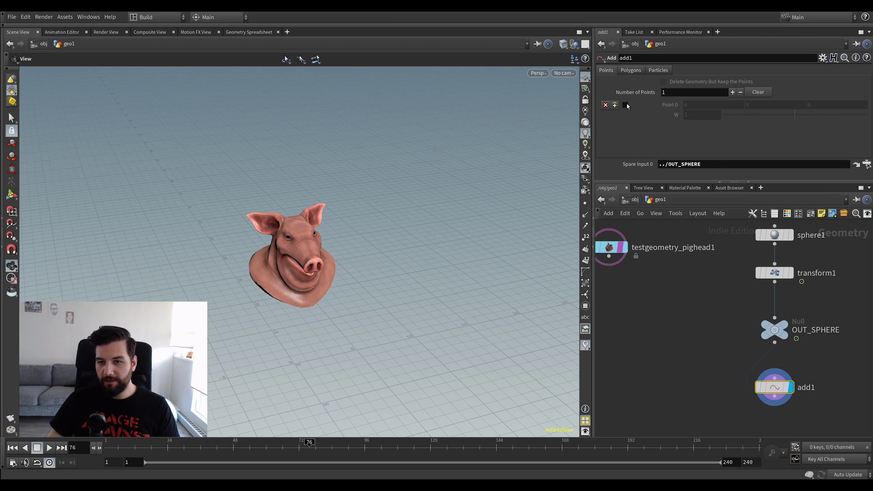
{"action": "left_click", "coordinate": [626, 105]}
{"action": "left_click", "coordinate": [697, 105]}
{"action": "type", "text": "ce"}
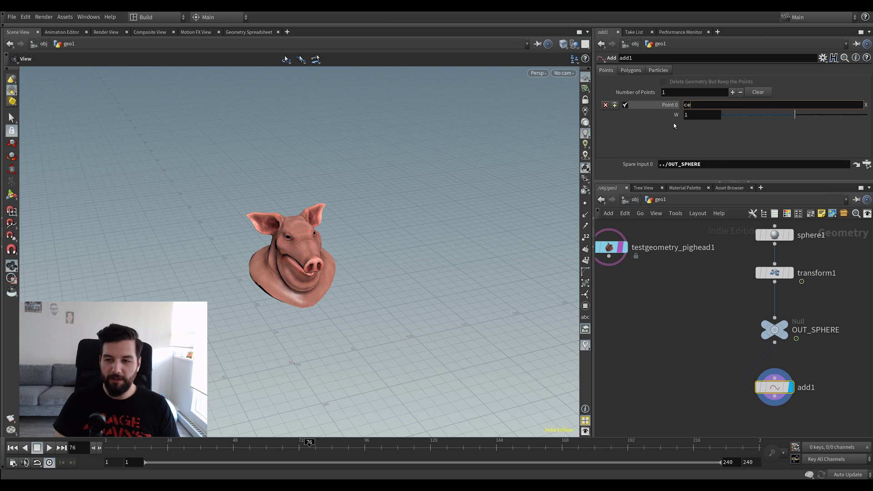
{"action": "type", "text": "ntroid("}
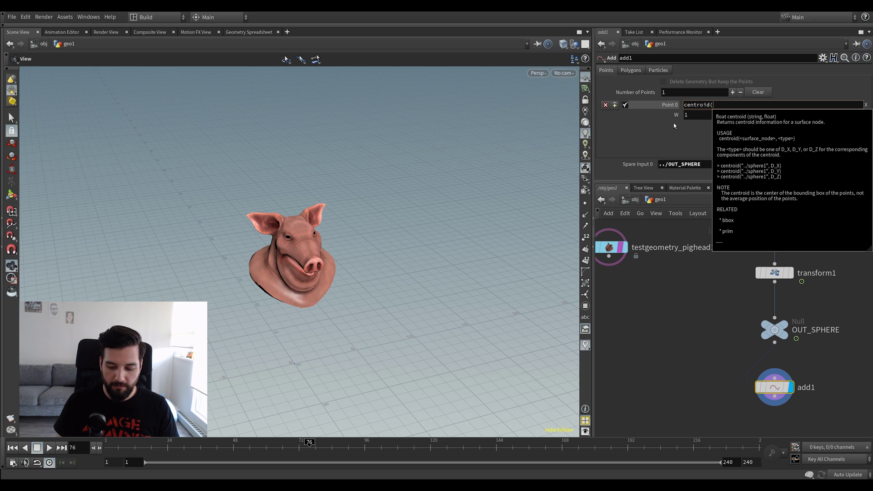
{"action": "type", "text": "-"}
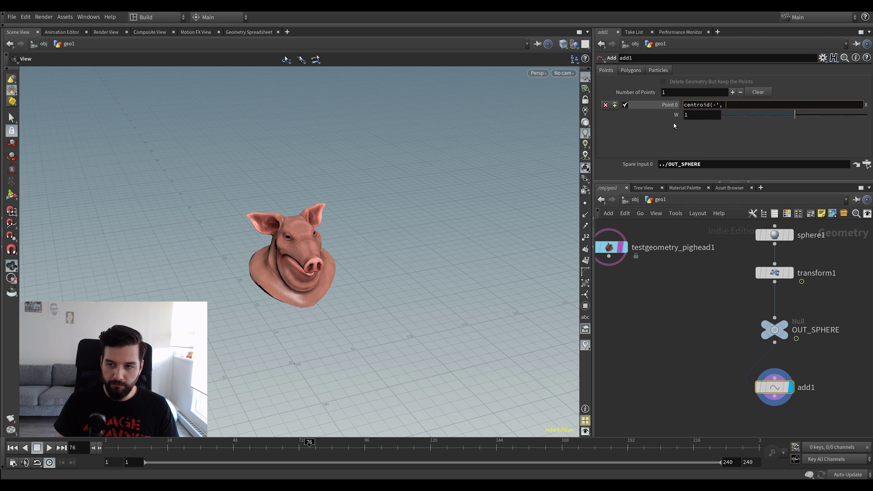
{"action": "type", "text": "1, D_X)"}
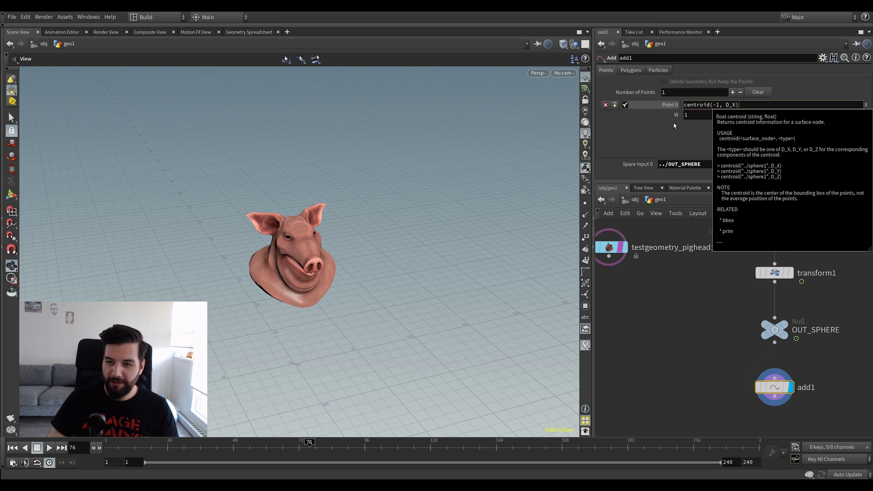
{"action": "key", "text": "Return"}
Set Point 0's Y position to centroid(-1, D_Y) and its Z position to centroid(-1, D_Z)
{"action": "key", "text": "BackSpace"}
{"action": "type", "text": "Y"}
{"action": "key", "text": "Tab"}
{"action": "type", "text": "centroid(-1, D_X)"}
{"action": "key", "text": "Left"}
{"action": "key", "text": "BackSpace"}
{"action": "type", "text": "Z"}
{"action": "key", "text": "Return"}
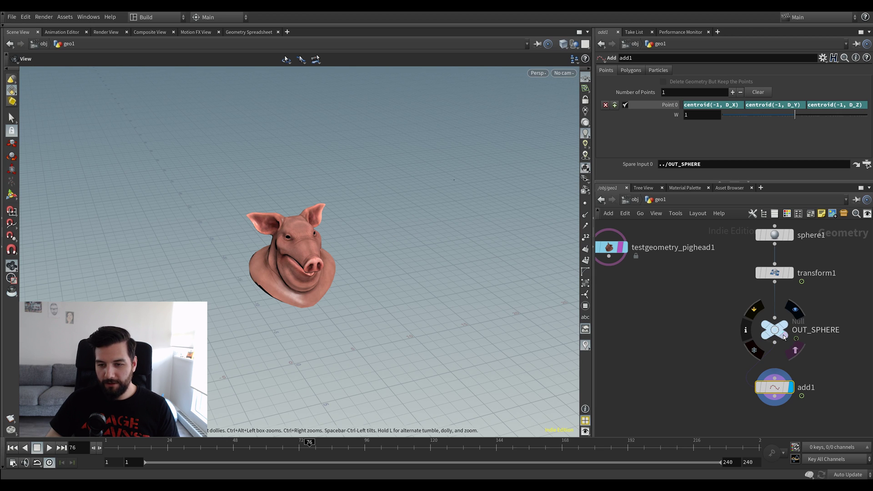
Template the OUT_SPHERE node, and add a displayed Null fed by the Add node, named OUT_EMITTER
{"action": "left_click", "coordinate": [795, 350]}
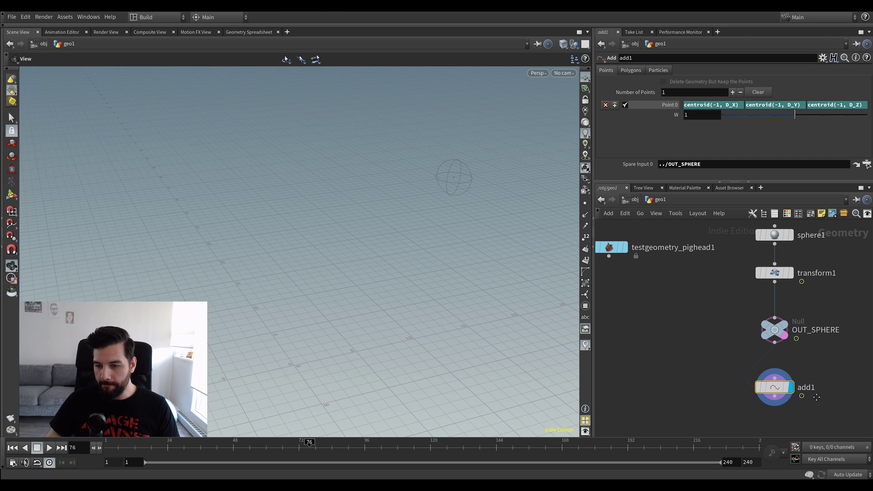
{"action": "middle_click_drag", "start_coordinate": [801, 401], "coordinate": [790, 351]}
{"action": "key", "text": "Tab"}
{"action": "type", "text": "null"}
{"action": "key", "text": "Return"}
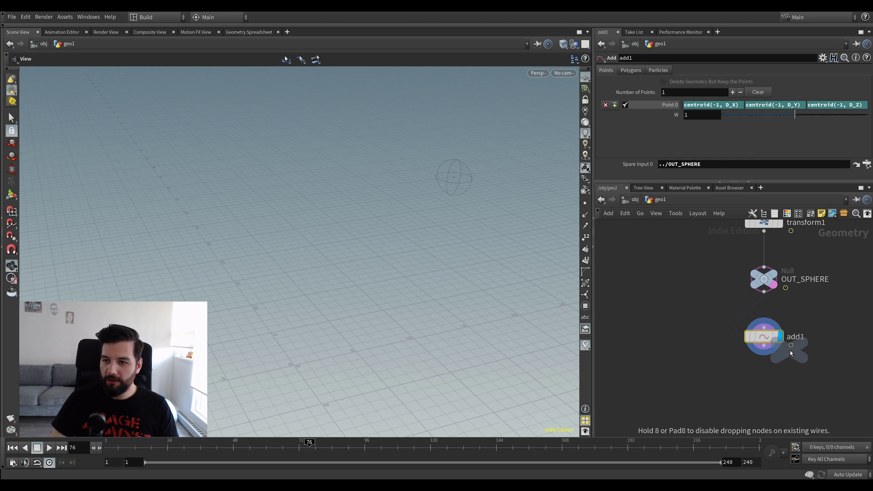
{"action": "left_click", "coordinate": [765, 379]}
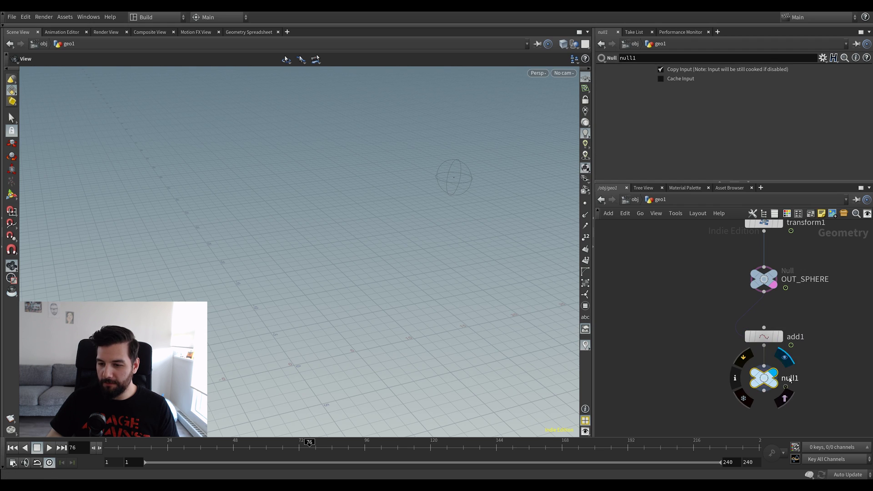
{"action": "double_click", "coordinate": [790, 378]}
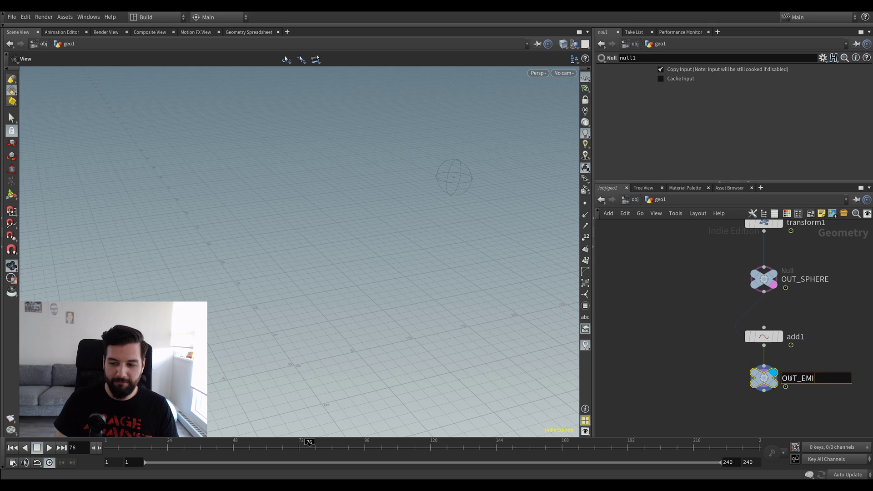
{"action": "key", "text": "Return"}
Move the OUT_EMITTER node slightly farther below the Add node
{"action": "middle_click_drag", "start_coordinate": [825, 342], "coordinate": [808, 327]}
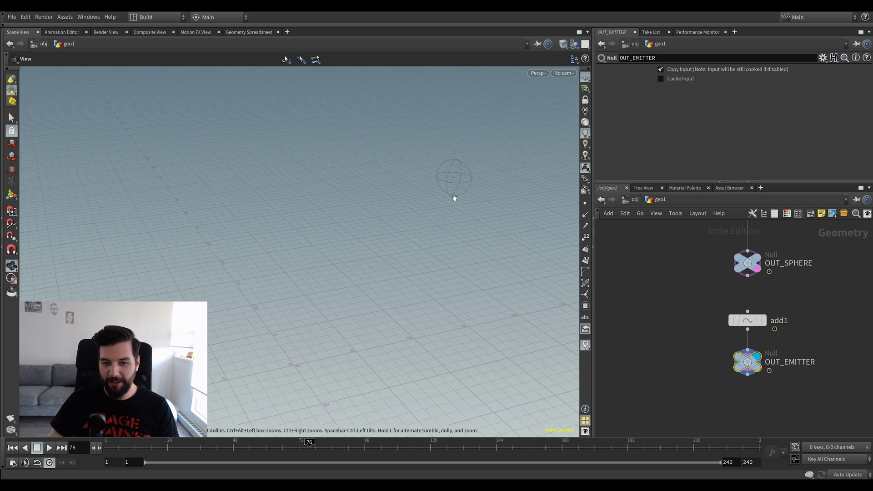
{"action": "middle_click_drag", "start_coordinate": [695, 328], "coordinate": [697, 309]}
{"action": "left_click_drag", "start_coordinate": [751, 342], "coordinate": [750, 351]}
{"action": "middle_click_drag", "start_coordinate": [800, 335], "coordinate": [816, 349]}
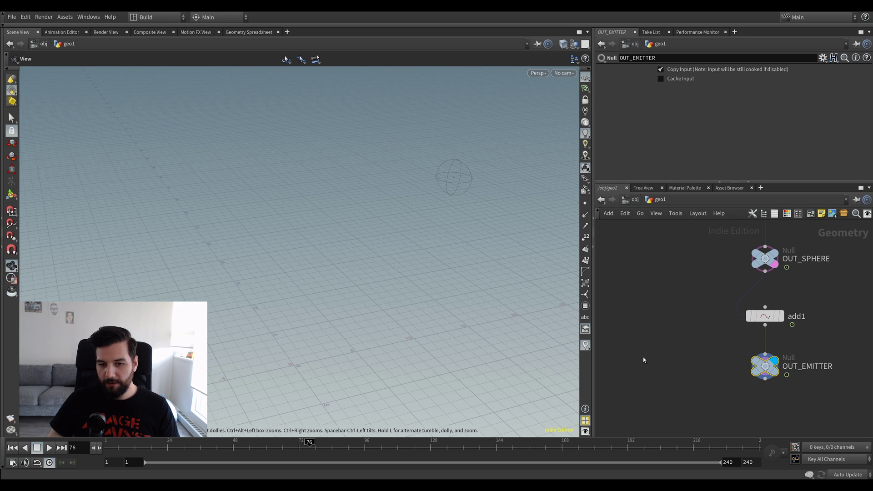
Return to the first frame and template the pig head node in addition to the sphere
{"action": "key", "text": "Up"}
{"action": "key", "text": "Up"}
{"action": "key", "text": "ctrl+Up"}
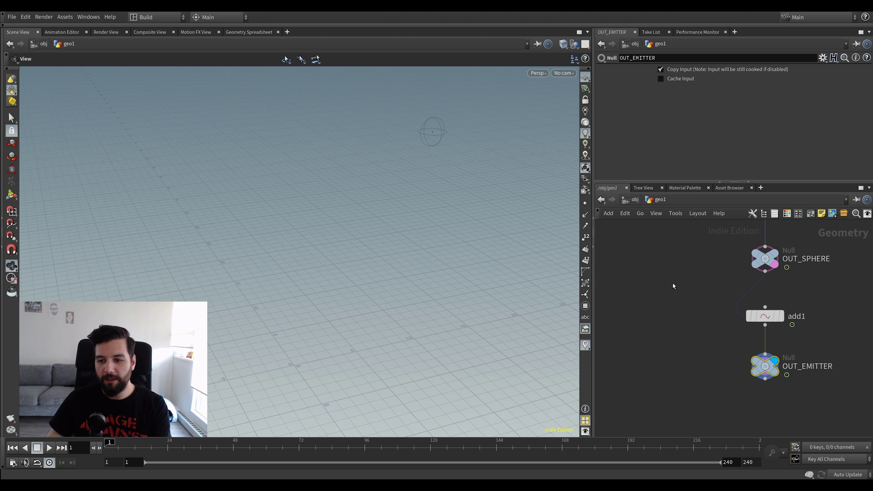
{"action": "middle_click_drag", "start_coordinate": [632, 235], "coordinate": [694, 323]}
{"action": "left_click", "coordinate": [672, 265], "text": "ctrl"}
{"action": "middle_click_drag", "start_coordinate": [347, 232], "coordinate": [344, 255]}
{"action": "mouse_move", "coordinate": [345, 255]}
{"action": "left_mouse_down"}
{"action": "mouse_move", "coordinate": [326, 240]}
{"action": "mouse_move", "coordinate": [345, 254]}
{"action": "left_mouse_up"}
{"action": "middle_click_drag", "start_coordinate": [345, 253], "coordinate": [373, 244]}
{"action": "scroll", "coordinate": [373, 243], "scroll_direction": "up", "scroll_amount": 1}
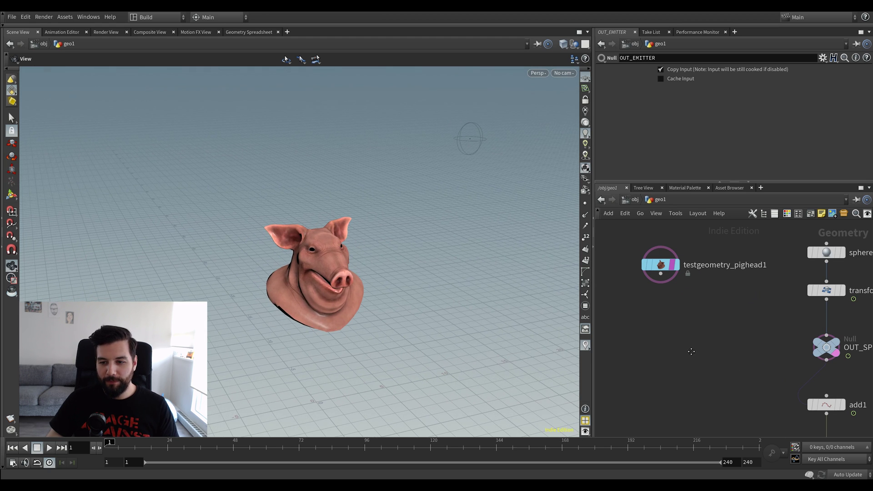
Add a Scatter node fed by the pig head node and display its points
{"action": "middle_click_drag", "start_coordinate": [692, 352], "coordinate": [680, 351]}
{"action": "key", "text": "Tab"}
{"action": "type", "text": "sca"}
{"action": "key", "text": "Return"}
{"action": "left_click", "coordinate": [679, 349]}
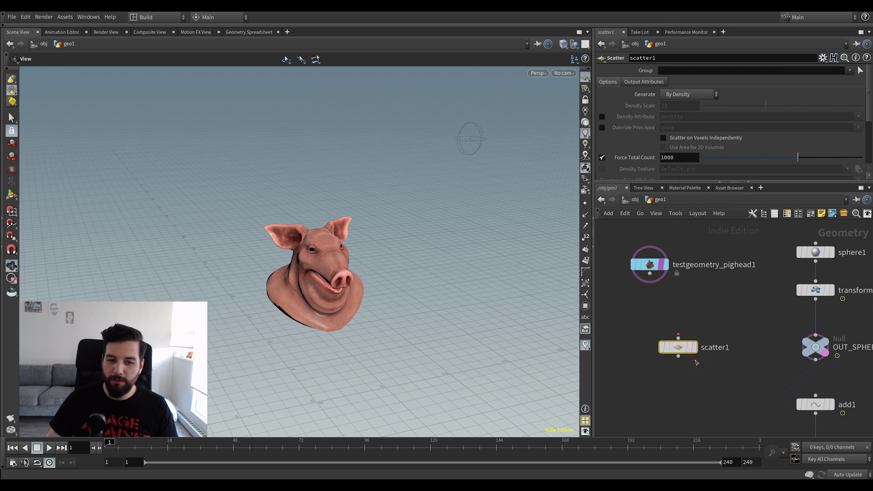
{"action": "left_click_drag", "start_coordinate": [650, 273], "coordinate": [678, 336]}
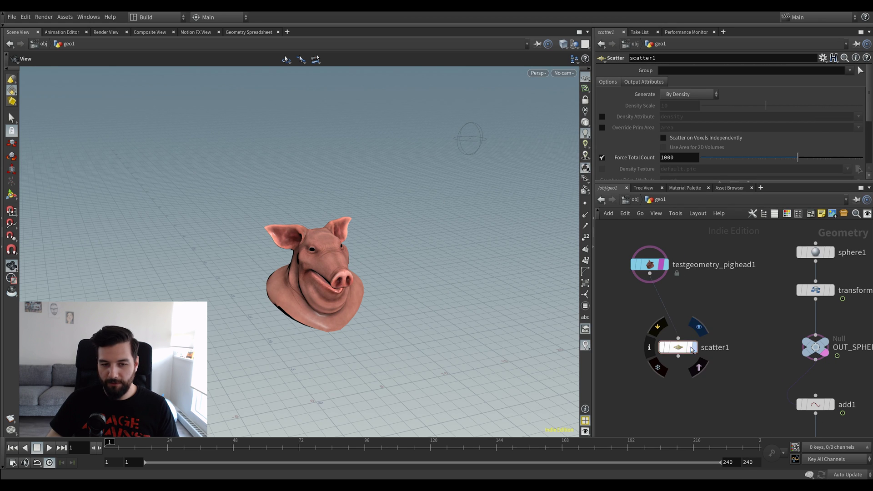
{"action": "left_click", "coordinate": [693, 348]}
{"action": "left_click", "coordinate": [690, 353]}
{"action": "left_click", "coordinate": [689, 353]}
{"action": "left_click_drag", "start_coordinate": [381, 270], "coordinate": [365, 272]}
{"action": "scroll", "coordinate": [366, 271], "scroll_direction": "up", "scroll_amount": 4}
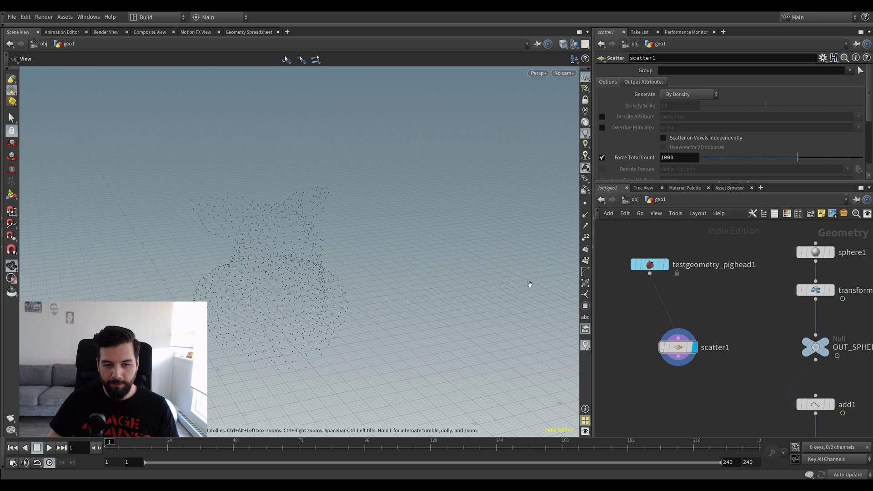
Align the Scatter node directly below the pig head node
{"action": "scroll", "coordinate": [740, 134], "scroll_direction": "down", "scroll_amount": 5}
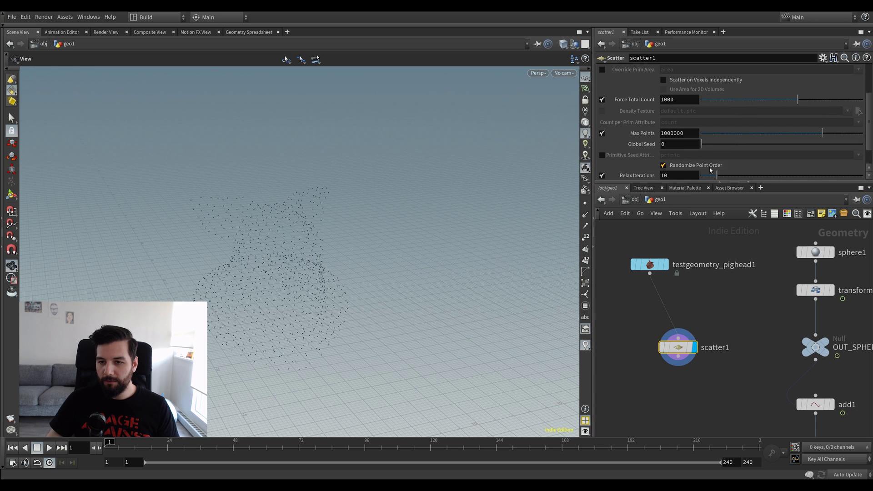
{"action": "left_click_drag", "start_coordinate": [212, 291], "coordinate": [173, 275]}
{"action": "middle_click_drag", "start_coordinate": [695, 386], "coordinate": [682, 370]}
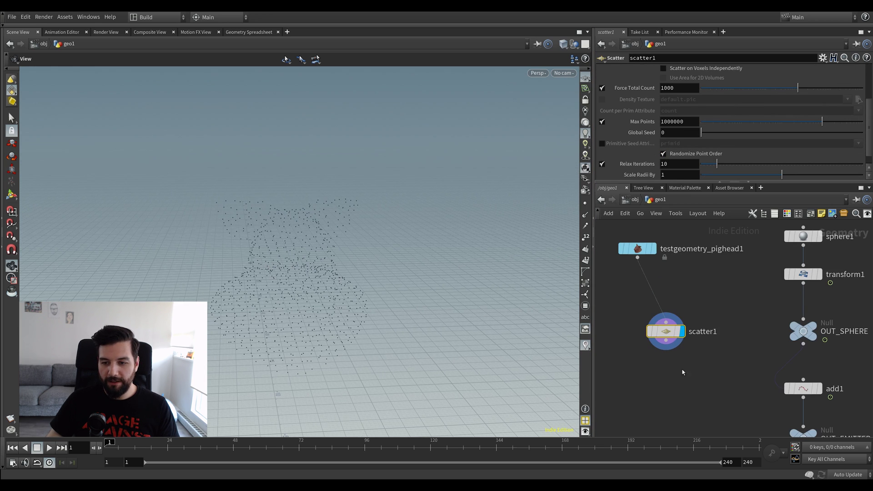
{"action": "left_click_drag", "start_coordinate": [663, 335], "coordinate": [635, 320]}
{"action": "middle_click_drag", "start_coordinate": [670, 367], "coordinate": [687, 353]}
{"action": "scroll", "coordinate": [693, 359], "scroll_direction": "down", "scroll_amount": 2}
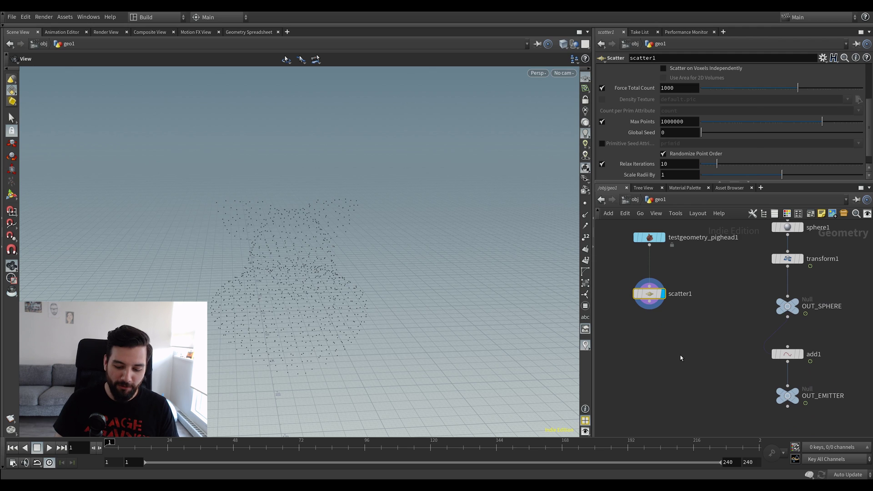
Add an Enumerate node fed by the Scatter node, place it directly below and display it
{"action": "key", "text": "Tab"}
{"action": "key", "text": "Escape"}
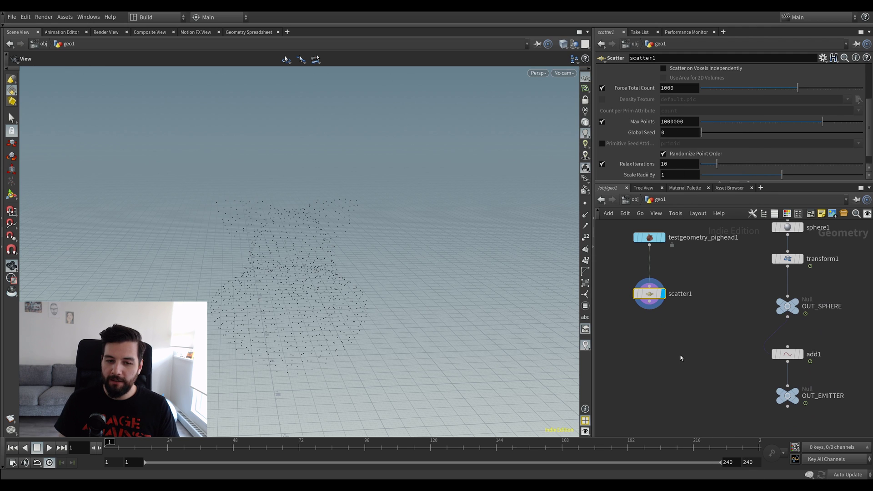
{"action": "key", "text": "Tab"}
{"action": "type", "text": "enu"}
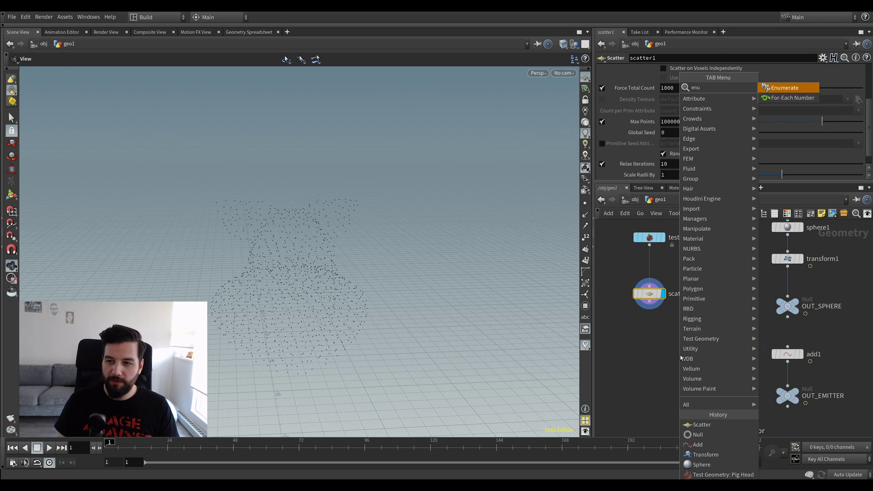
{"action": "key", "text": "Return"}
{"action": "left_click", "coordinate": [680, 358]}
{"action": "left_click", "coordinate": [650, 301]}
{"action": "left_click", "coordinate": [677, 347]}
{"action": "left_click_drag", "start_coordinate": [680, 353], "coordinate": [654, 325]}
{"action": "left_click", "coordinate": [663, 326]}
Set the Enumerate node's attribute to id with Points as the group type, and check the node's info
{"action": "left_click_drag", "start_coordinate": [686, 96], "coordinate": [596, 94]}
{"action": "type", "text": "id"}
{"action": "key", "text": "Return"}
{"action": "left_click", "coordinate": [681, 86]}
{"action": "left_click", "coordinate": [679, 95]}
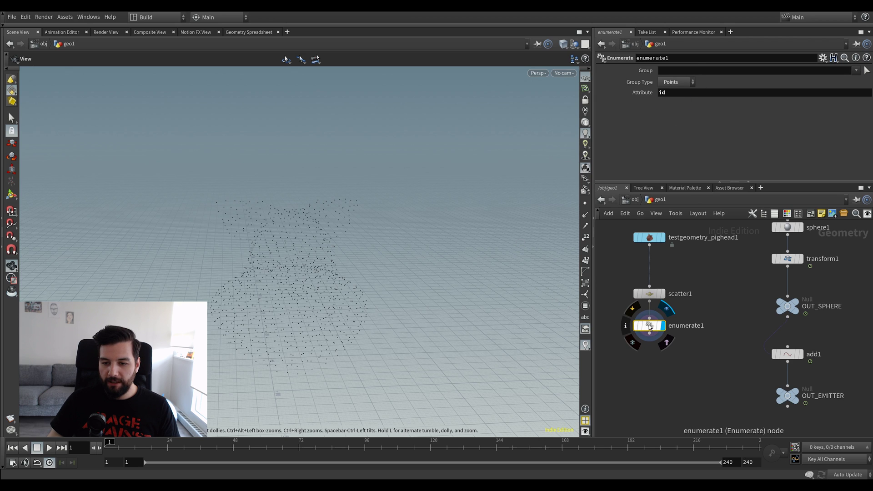
{"action": "left_click", "coordinate": [626, 325]}
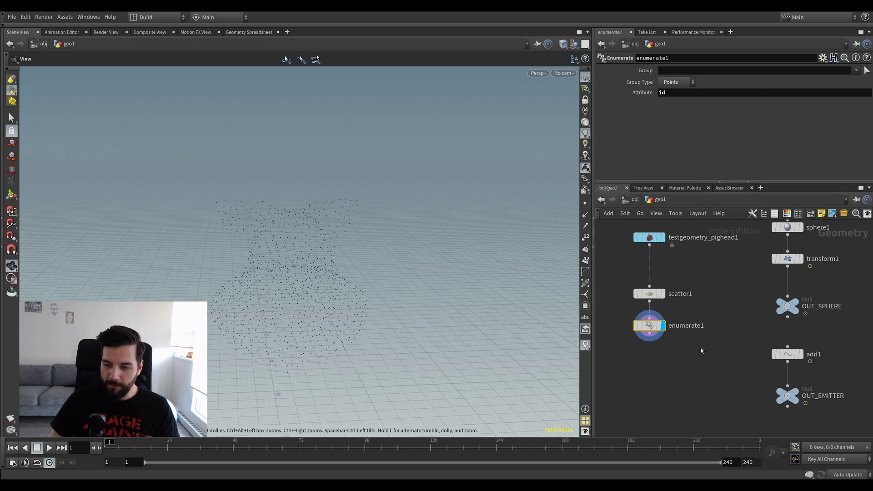
Add a Sort node fed by the Enumerate node and place it directly below
{"action": "key", "text": "Tab"}
{"action": "key", "text": "Tab"}
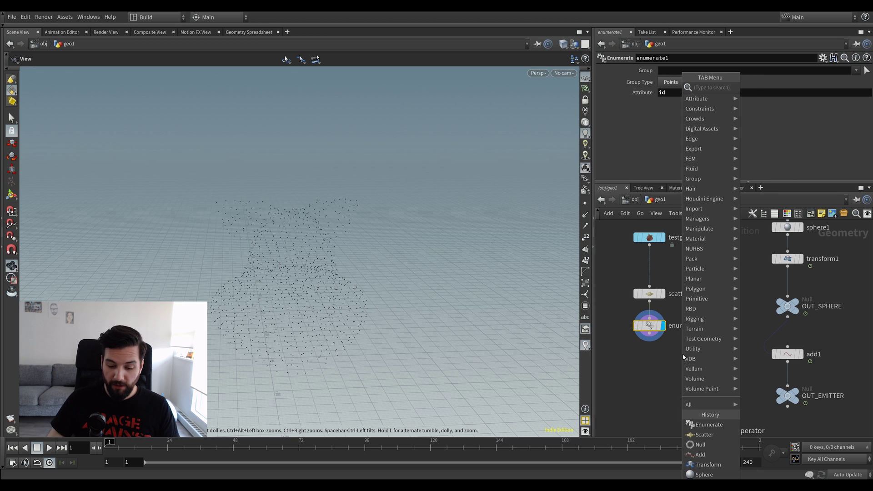
{"action": "type", "text": "null"}
{"action": "key", "text": "Return"}
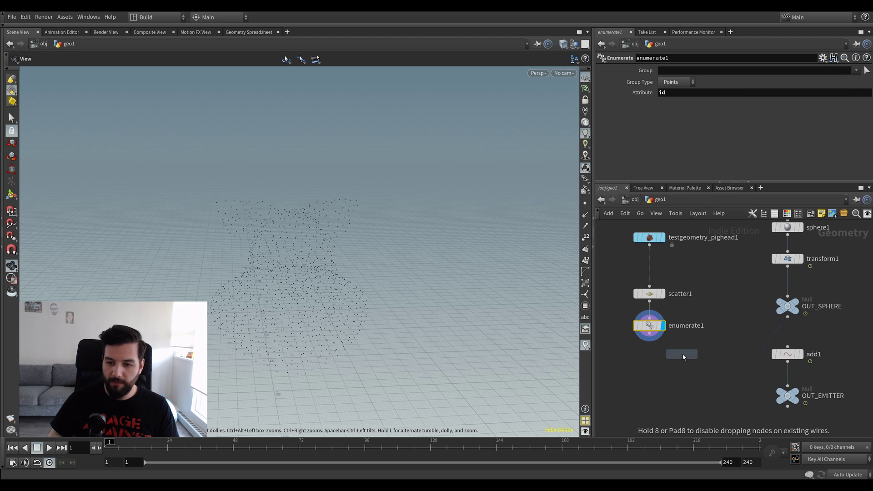
{"action": "left_click", "coordinate": [657, 358]}
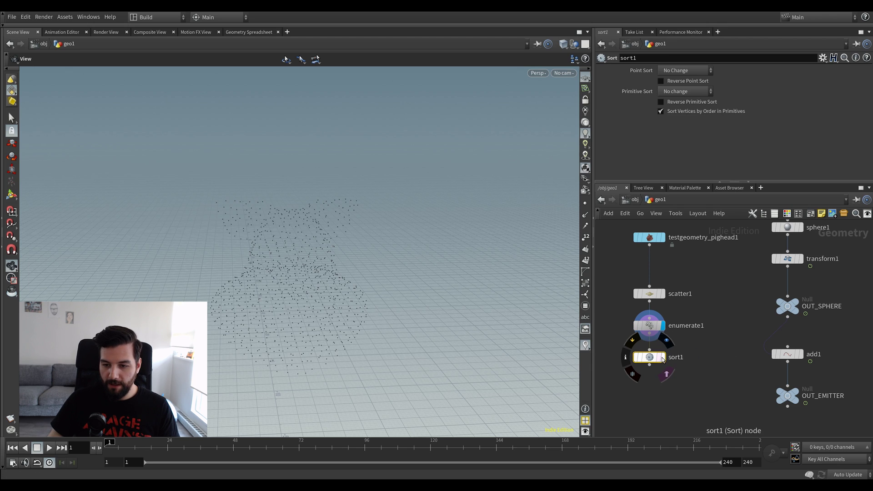
Display the Sort node's result and turn on point numbers in the viewport
{"action": "left_click", "coordinate": [663, 357]}
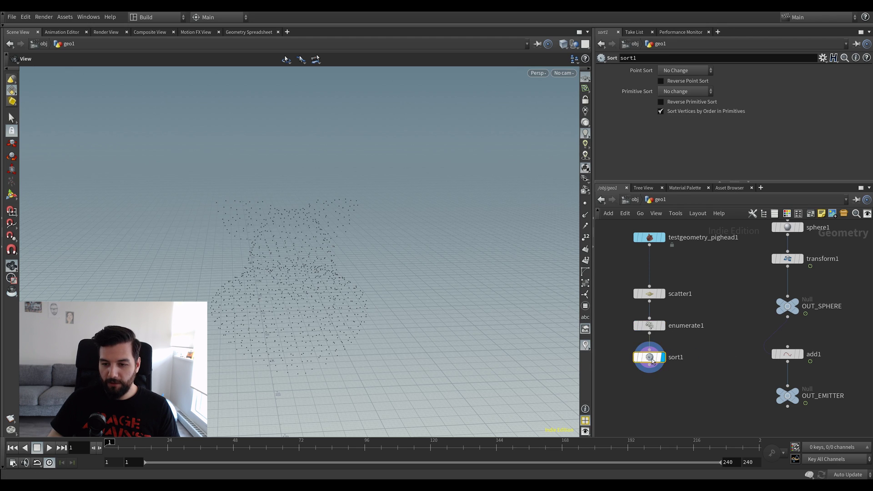
{"action": "left_click", "coordinate": [585, 238]}
{"action": "scroll", "coordinate": [296, 259], "scroll_direction": "up", "scroll_amount": 10}
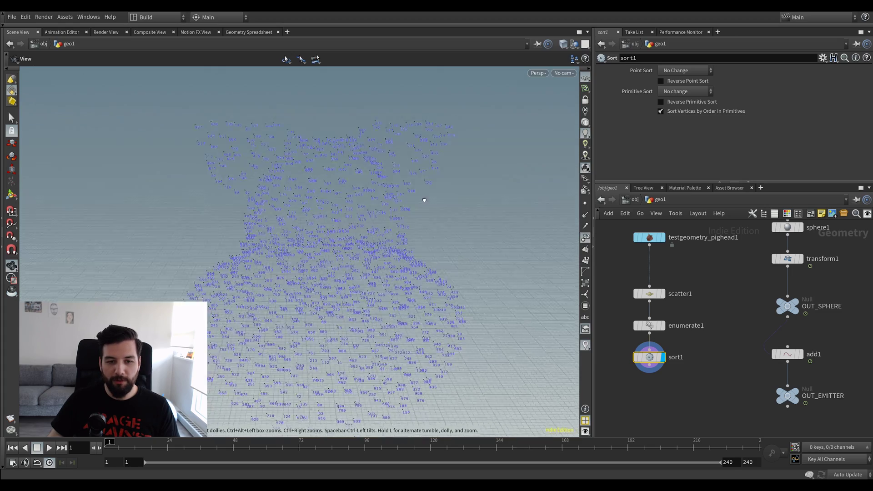
{"action": "left_click_drag", "start_coordinate": [432, 143], "coordinate": [326, 200]}
Change the viewport background's color scheme to Dark in the display options
{"action": "key", "text": "d"}
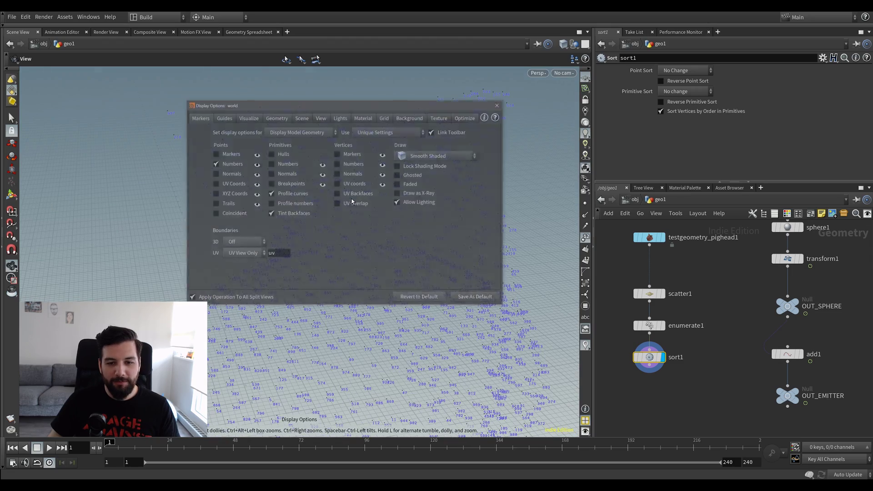
{"action": "left_click", "coordinate": [403, 121]}
{"action": "left_click", "coordinate": [262, 132]}
{"action": "left_click", "coordinate": [257, 157]}
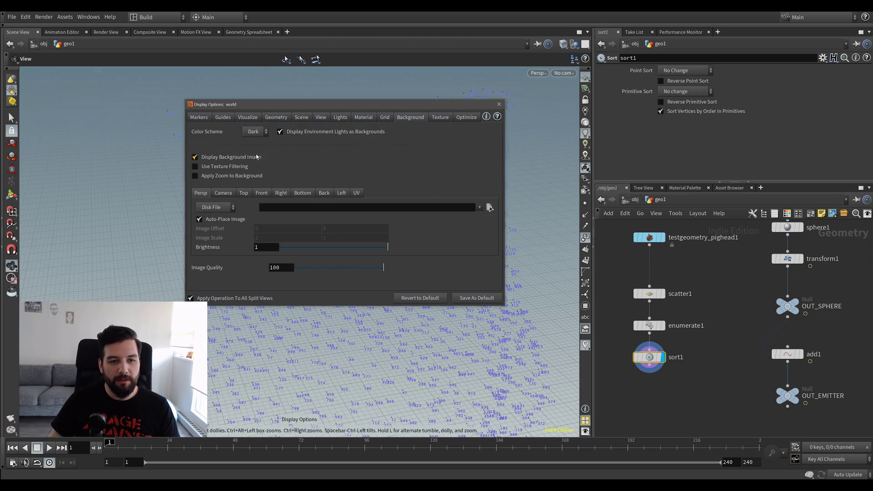
{"action": "left_click", "coordinate": [499, 104]}
{"action": "left_click_drag", "start_coordinate": [492, 134], "coordinate": [350, 163]}
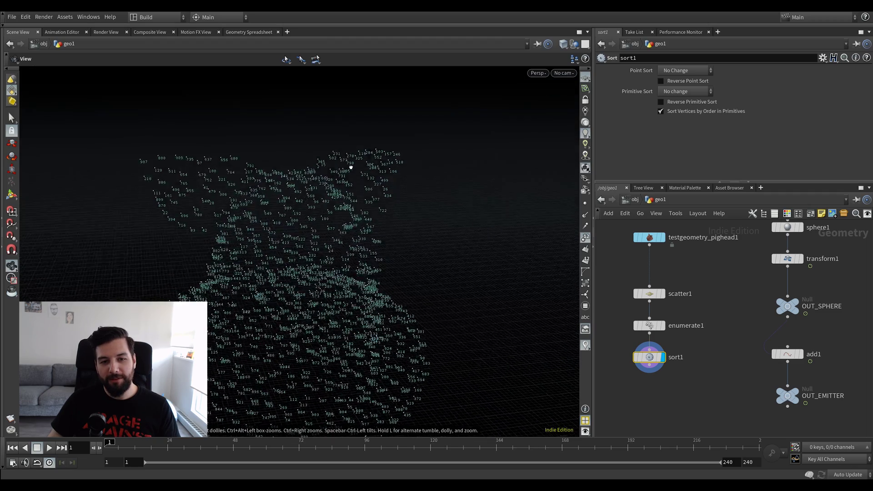
{"action": "left_click_drag", "start_coordinate": [367, 194], "coordinate": [397, 181]}
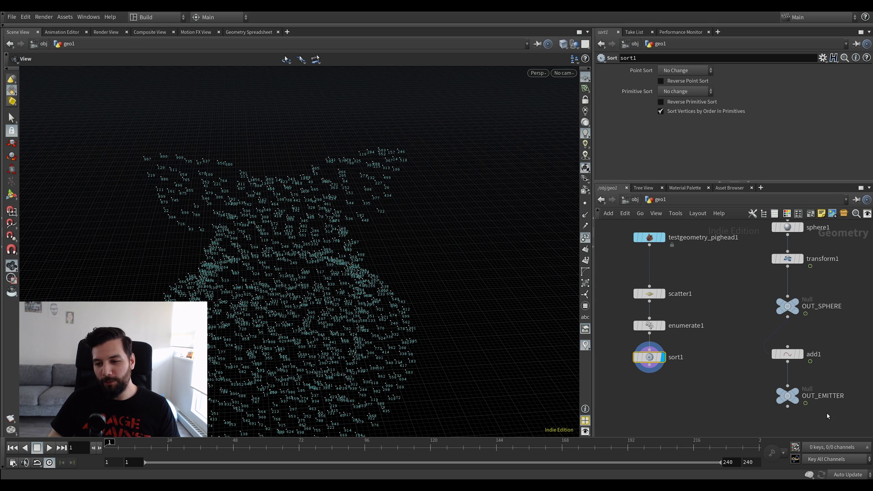
Set the Sort node's point sort to Proximity to Point
{"action": "mouse_move", "coordinate": [796, 360]}
{"action": "scroll", "coordinate": [212, 230], "scroll_direction": "down", "scroll_amount": 4}
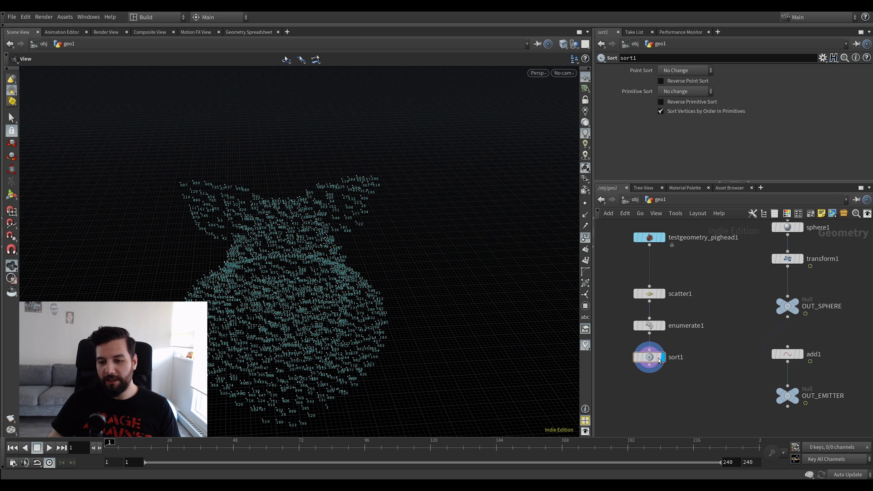
{"action": "left_click", "coordinate": [692, 72]}
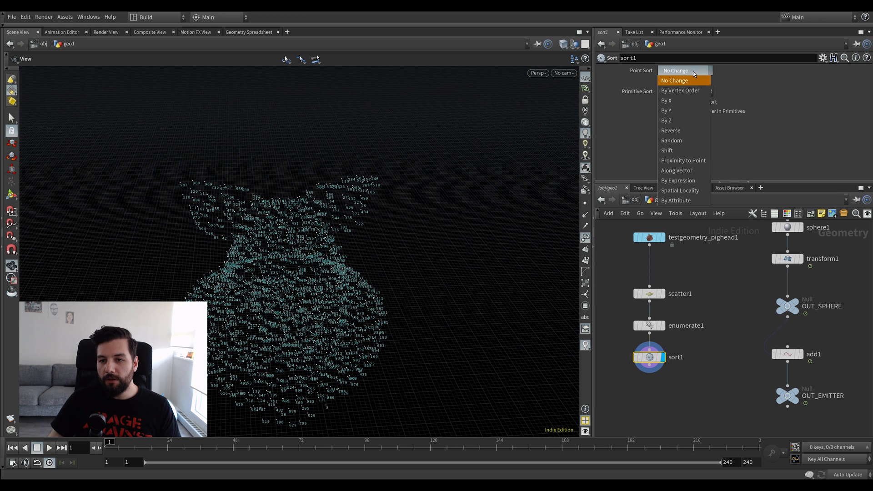
{"action": "left_click", "coordinate": [691, 160]}
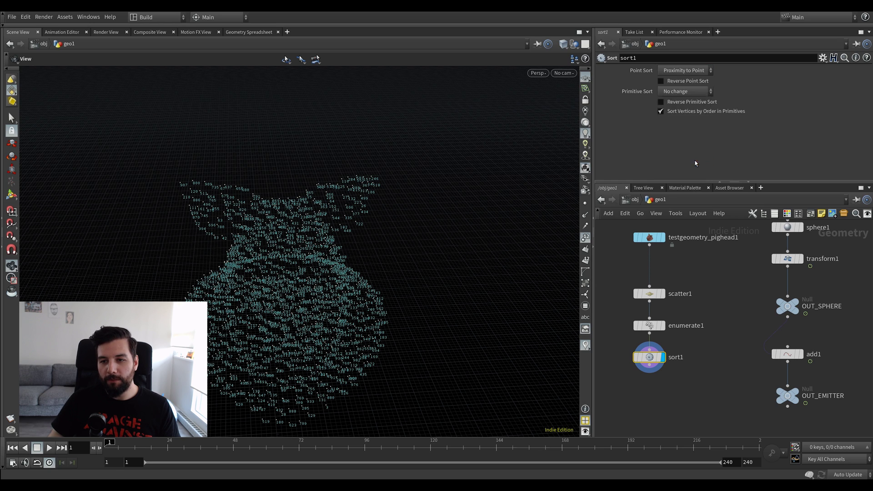
{"action": "left_click", "coordinate": [686, 82]}
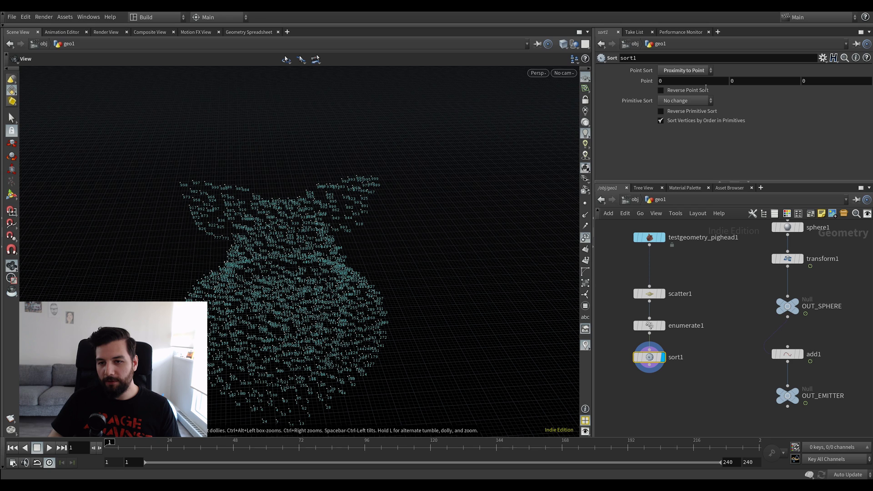
Add a spare input to the Sort node and reference OUT_EMITTER in it
{"action": "left_click", "coordinate": [823, 58]}
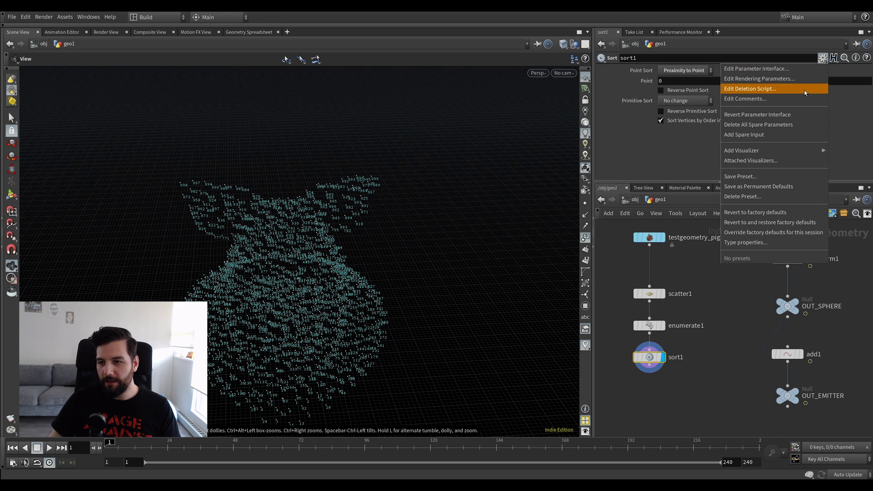
{"action": "left_click", "coordinate": [790, 135]}
{"action": "left_click_drag", "start_coordinate": [788, 395], "coordinate": [709, 132]}
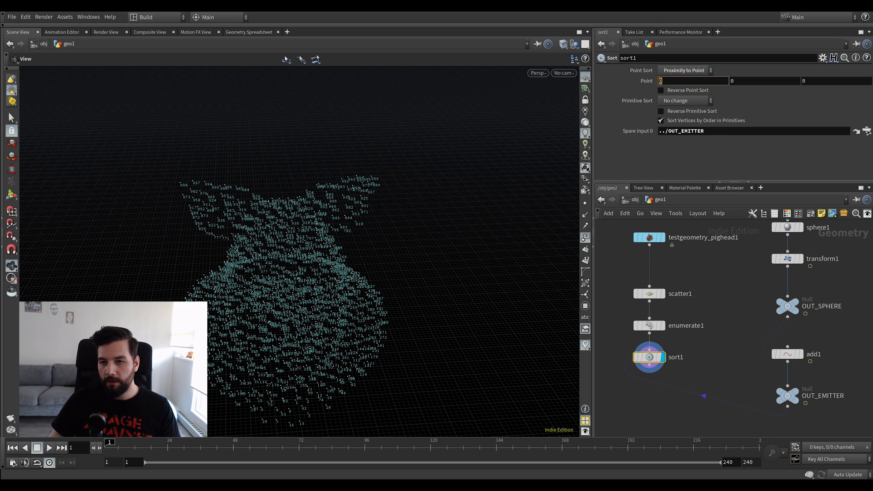
Copy the centroid(-1, D_X) expression from add1 into the Sort node's Point X, Y and Z, using D_X, D_Y and D_Z respectively
{"action": "left_click", "coordinate": [793, 355]}
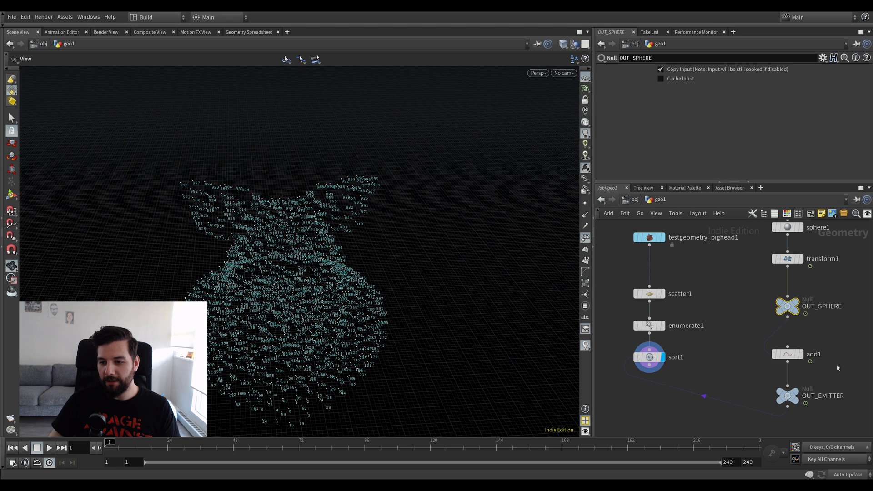
{"action": "left_click", "coordinate": [720, 105]}
{"action": "key", "text": "ctrl+c"}
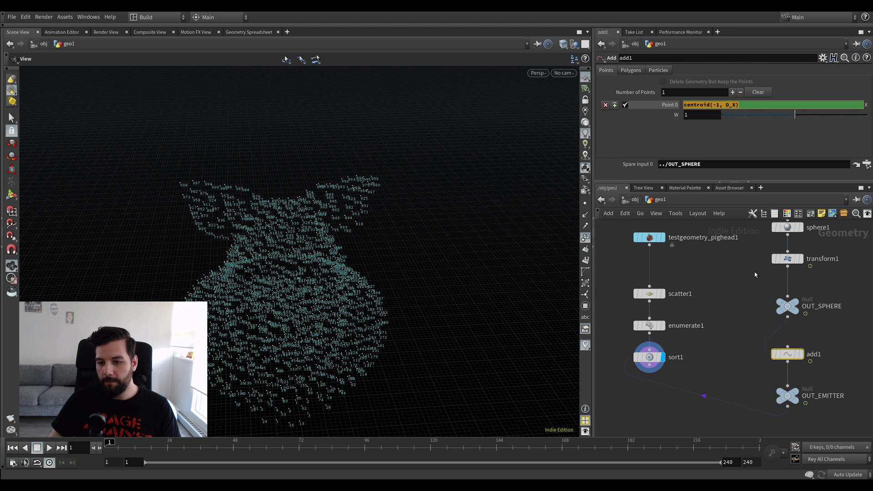
{"action": "left_click", "coordinate": [650, 357]}
{"action": "left_click", "coordinate": [679, 84]}
{"action": "key", "text": "ctrl+v"}
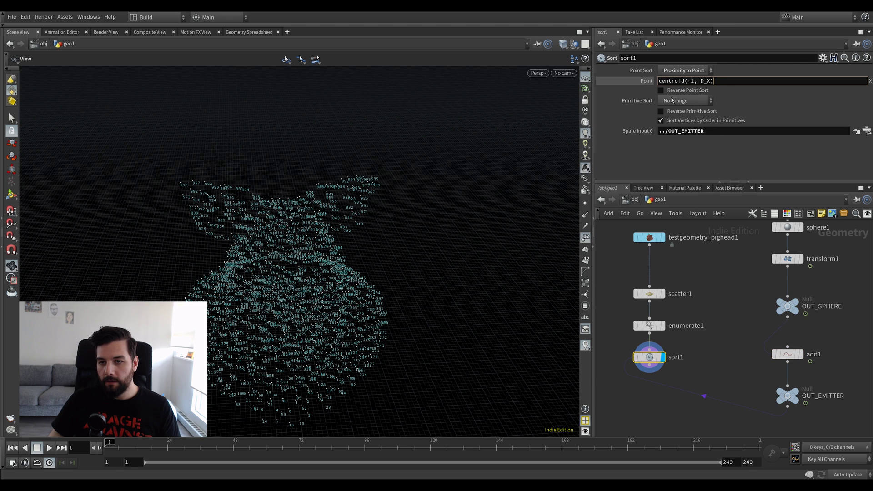
{"action": "key", "text": "Tab"}
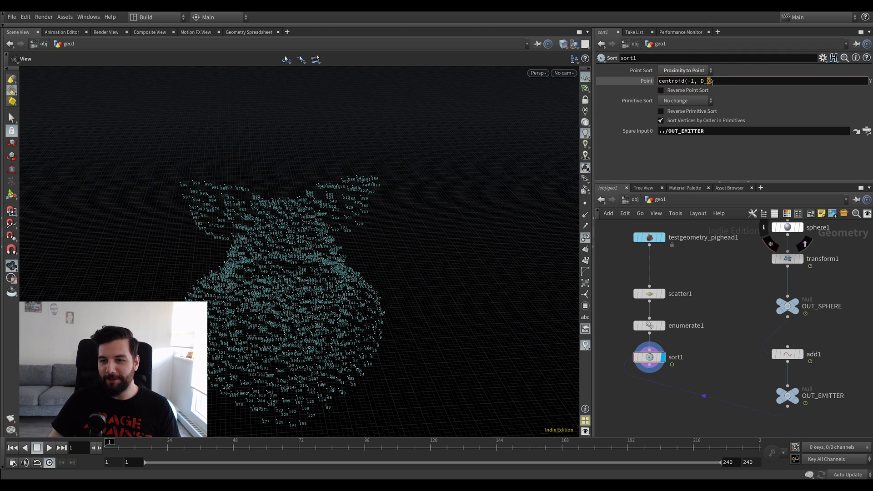
{"action": "key", "text": "Tab"}
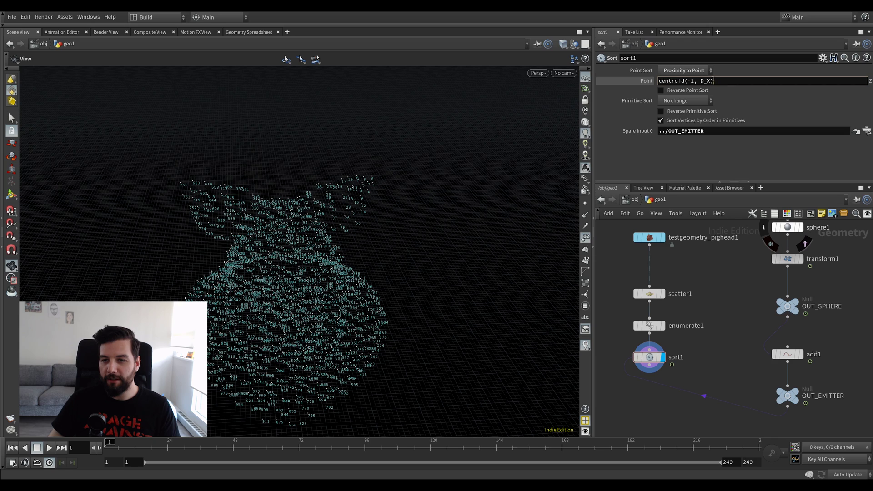
{"action": "key", "text": "Return"}
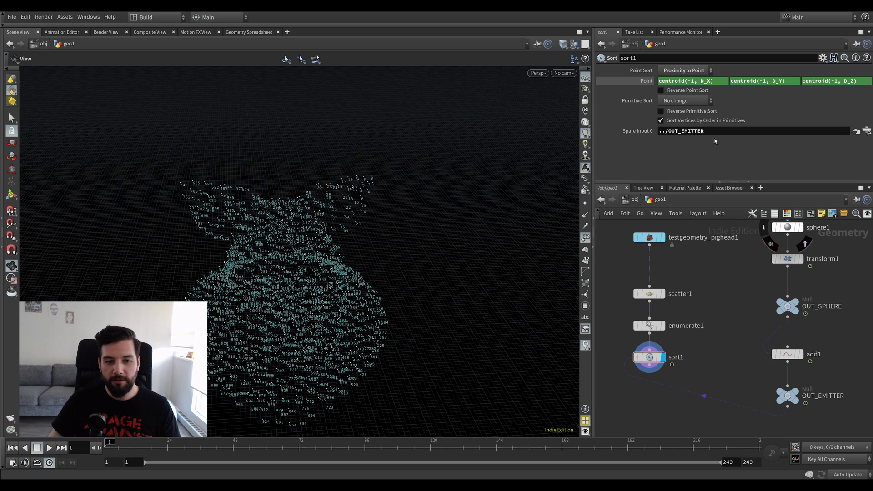
Template add1 with point markers on, and briefly display OUT_SPHERE to compare the emitter's position before displaying the Sort node again
{"action": "left_click", "coordinate": [797, 354]}
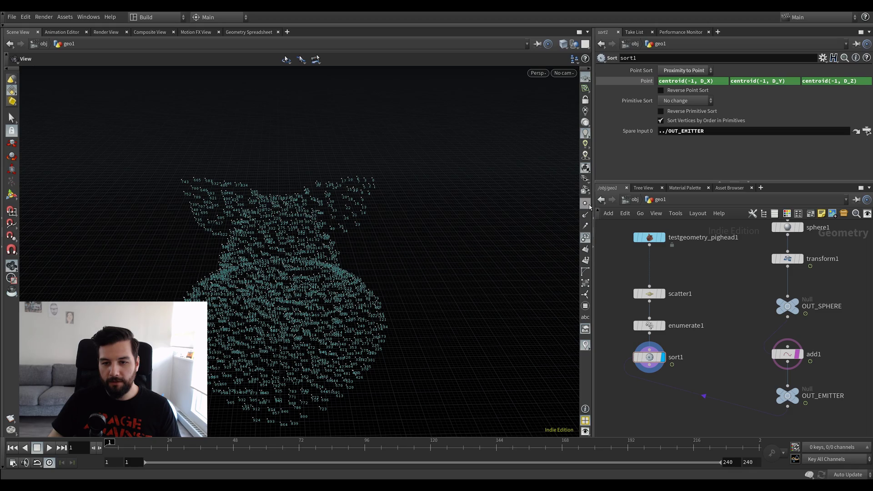
{"action": "left_click_drag", "start_coordinate": [470, 137], "coordinate": [510, 150]}
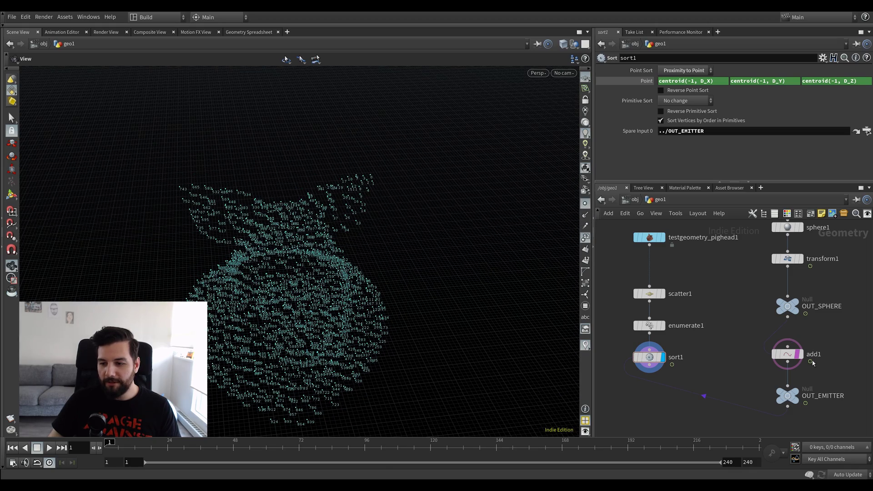
{"action": "left_click", "coordinate": [800, 309]}
{"action": "left_click_drag", "start_coordinate": [452, 239], "coordinate": [473, 200]}
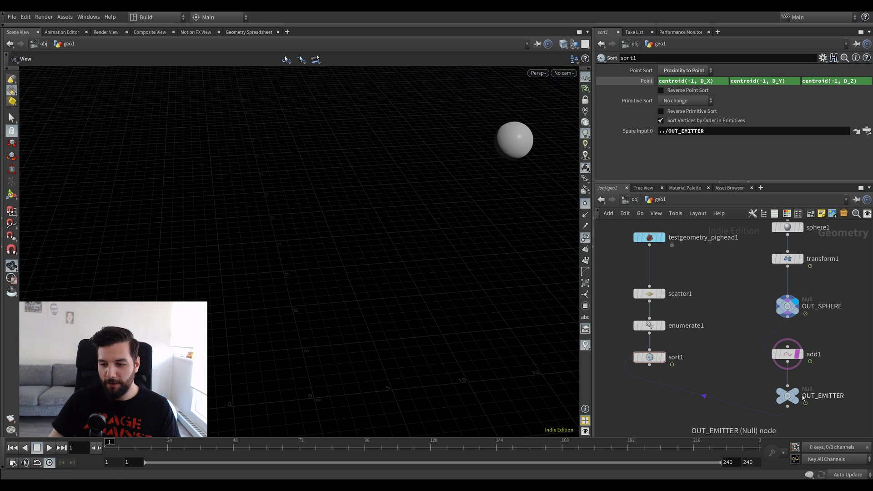
{"action": "left_click", "coordinate": [662, 357]}
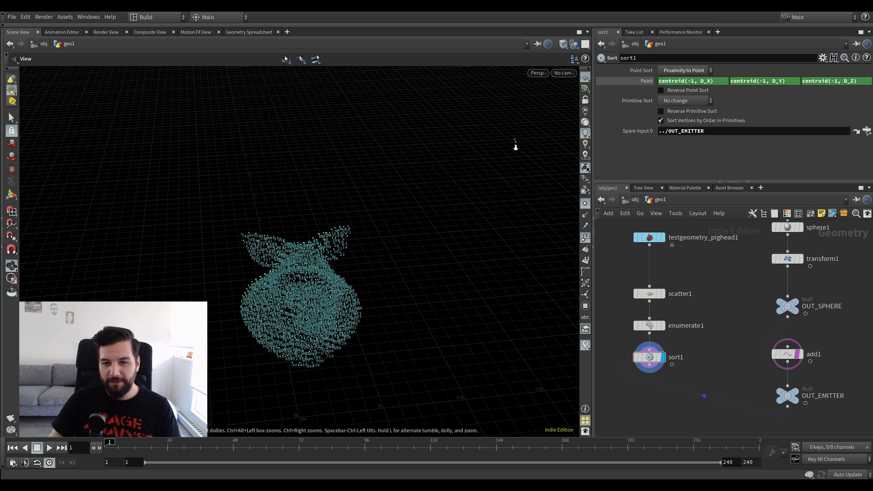
Examine the point numbering on the part of the pig head closest to the emitter point
{"action": "left_click_drag", "start_coordinate": [348, 266], "coordinate": [328, 231]}
{"action": "scroll", "coordinate": [327, 230], "scroll_direction": "up", "scroll_amount": 5}
{"action": "mouse_move", "coordinate": [381, 220]}
{"action": "left_mouse_down"}
{"action": "mouse_move", "coordinate": [371, 220]}
{"action": "mouse_move", "coordinate": [387, 210]}
{"action": "mouse_move", "coordinate": [372, 215]}
{"action": "left_mouse_up"}
{"action": "scroll", "coordinate": [373, 214], "scroll_direction": "up", "scroll_amount": 3}
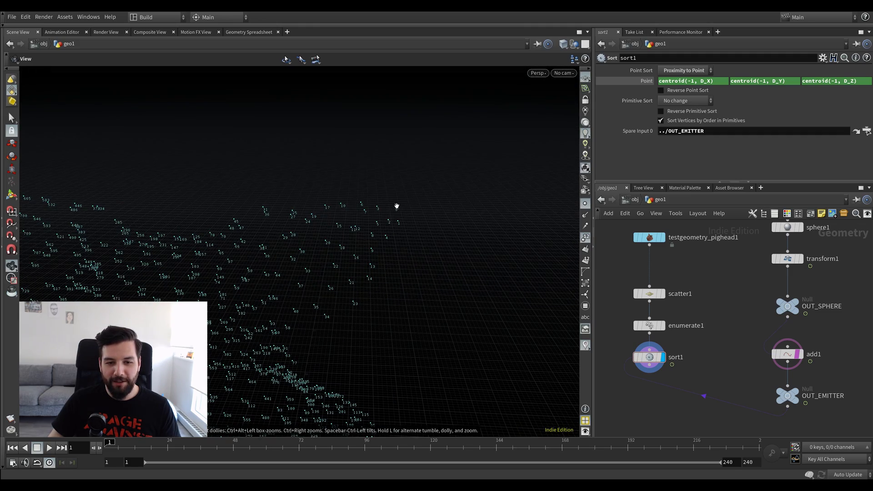
{"action": "scroll", "coordinate": [318, 246], "scroll_direction": "down", "scroll_amount": 5}
{"action": "left_click_drag", "start_coordinate": [312, 254], "coordinate": [424, 228]}
Play the animation in short bursts up to frame 81 and check the point numbering against the moving emitter
{"action": "key", "text": "Up"}
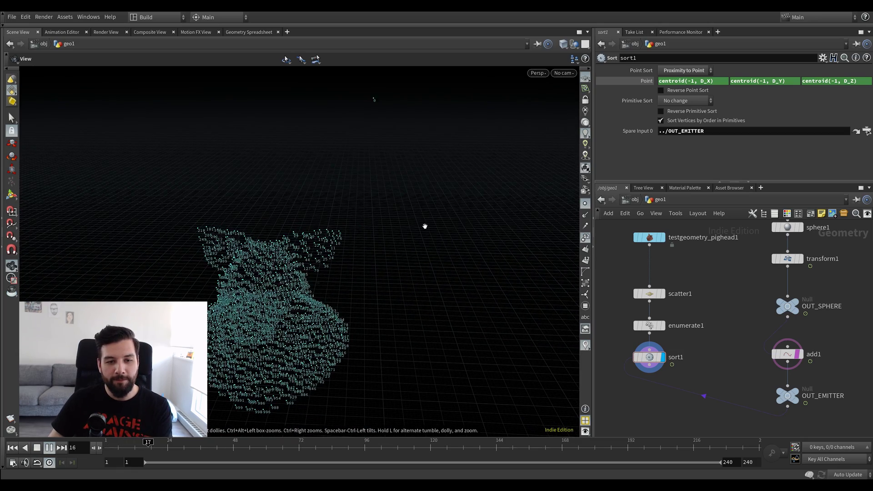
{"action": "key", "text": "Up"}
{"action": "left_click_drag", "start_coordinate": [389, 253], "coordinate": [193, 253]}
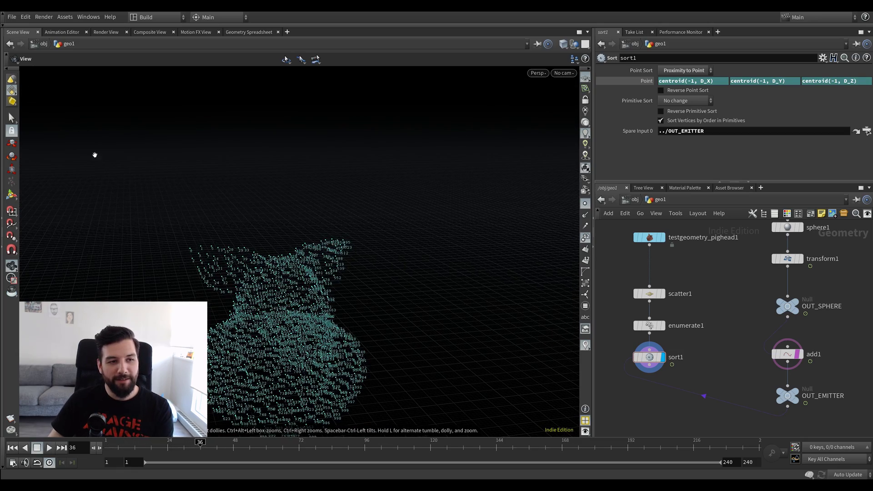
{"action": "middle_click_drag", "start_coordinate": [94, 152], "coordinate": [293, 186]}
{"action": "key", "text": "Up"}
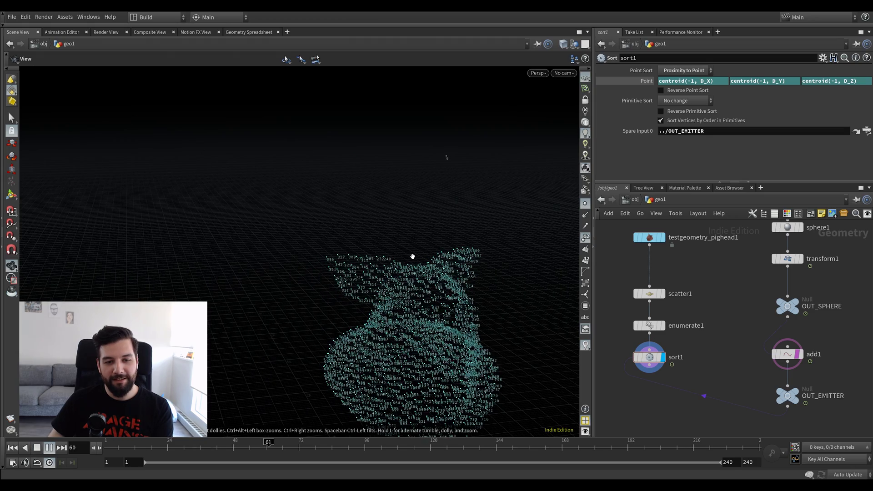
{"action": "key", "text": "Up"}
{"action": "middle_click_drag", "start_coordinate": [496, 237], "coordinate": [437, 221]}
Turn off the point numbers and point markers and remove the template flag from add1, keeping the Sort node displayed
{"action": "left_click", "coordinate": [586, 237]}
{"action": "left_click", "coordinate": [585, 203]}
{"action": "left_click_drag", "start_coordinate": [521, 203], "coordinate": [384, 246]}
{"action": "middle_click_drag", "start_coordinate": [424, 200], "coordinate": [417, 164]}
{"action": "right_click_drag", "start_coordinate": [417, 163], "coordinate": [400, 135]}
{"action": "middle_click_drag", "start_coordinate": [745, 334], "coordinate": [736, 285]}
{"action": "scroll", "coordinate": [736, 283], "scroll_direction": "up", "scroll_amount": 2}
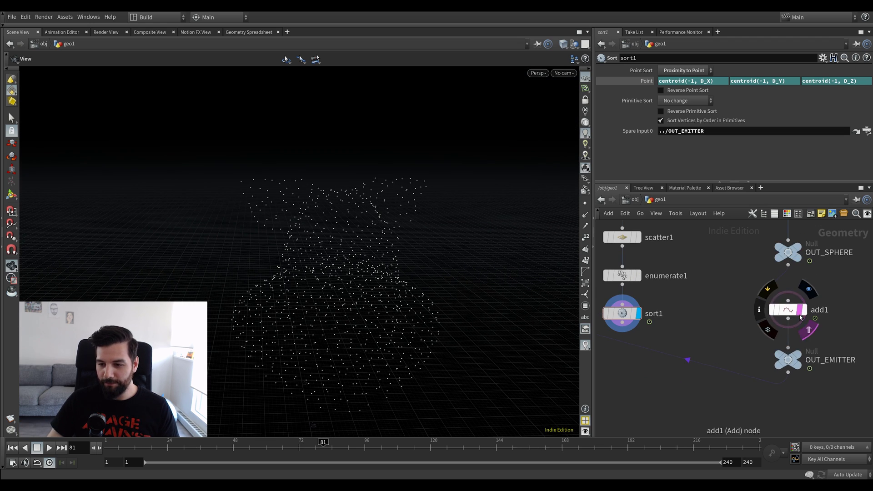
{"action": "left_click", "coordinate": [797, 356]}
{"action": "left_click", "coordinate": [639, 313]}
Add a Blast node fed by the Sort node and place it below
{"action": "key", "text": "Tab"}
{"action": "type", "text": "color"}
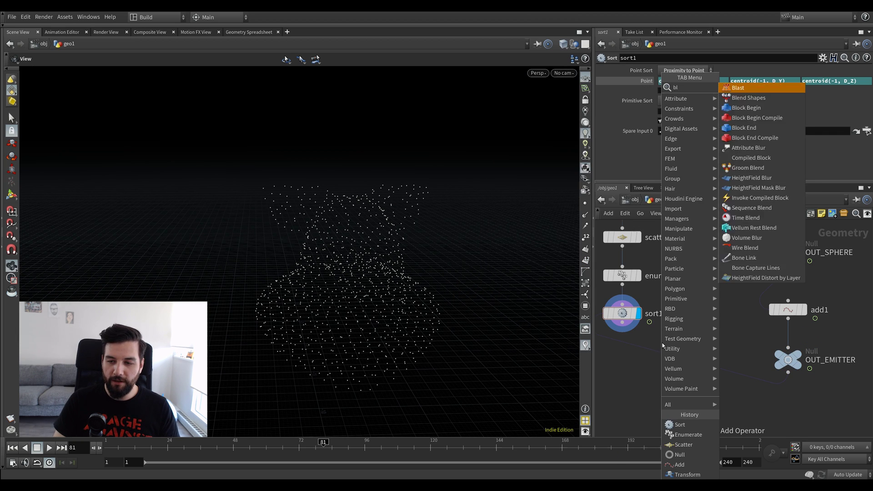
{"action": "key", "text": "Return"}
{"action": "left_click", "coordinate": [641, 332]}
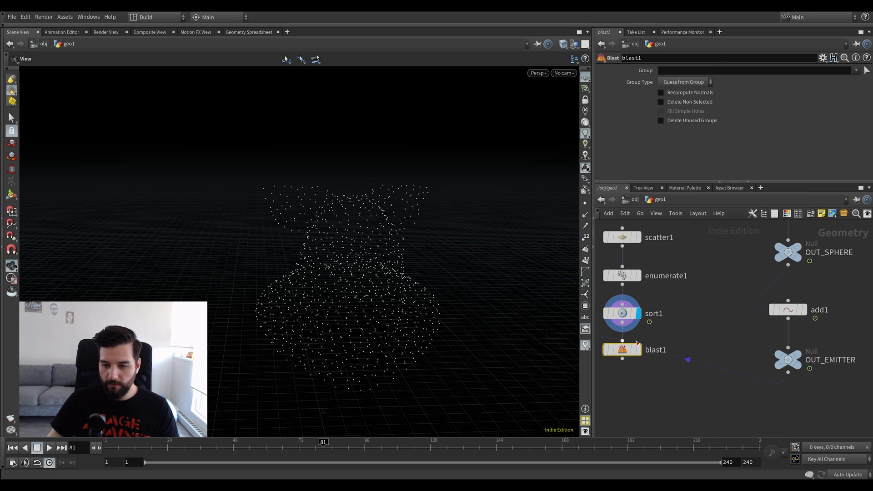
{"action": "left_click", "coordinate": [729, 71]}
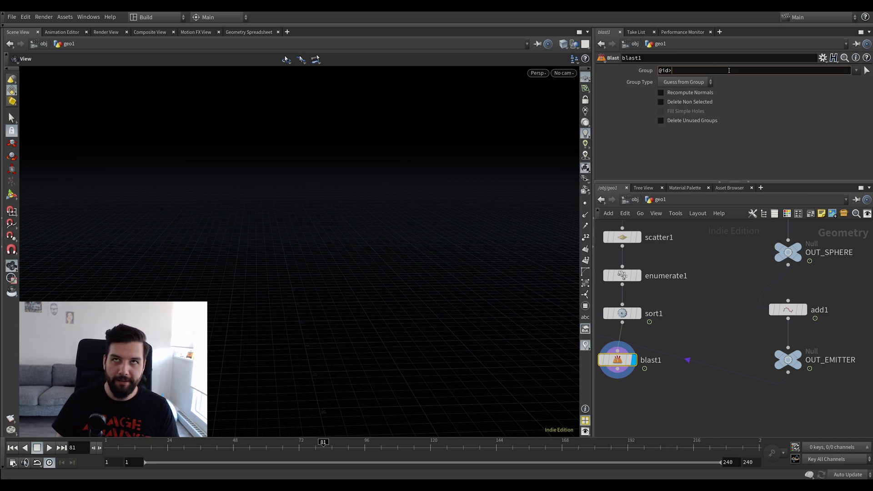
{"action": "key", "text": "Return"}
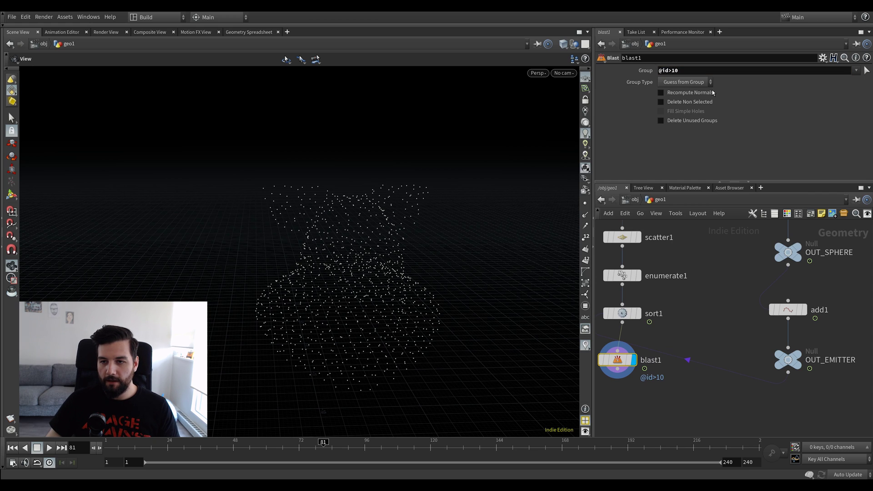
{"action": "left_click_drag", "start_coordinate": [643, 359], "coordinate": [648, 359]}
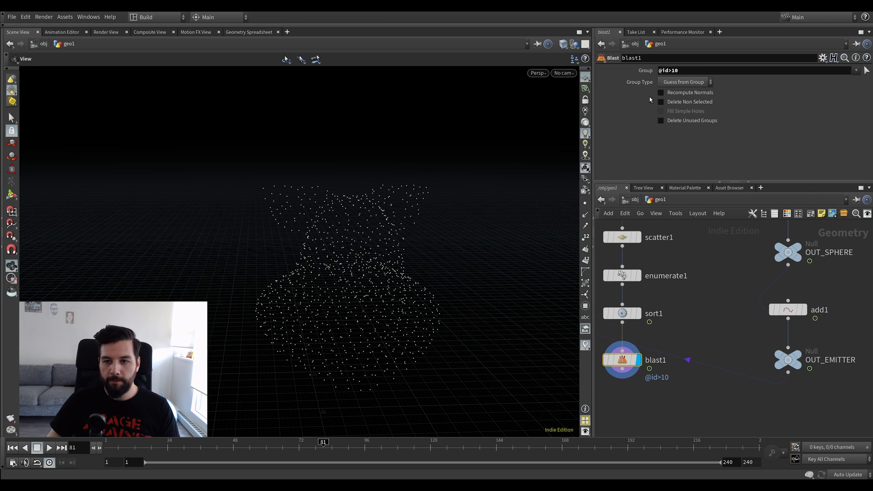
{"action": "left_click", "coordinate": [686, 82]}
{"action": "left_click", "coordinate": [681, 122]}
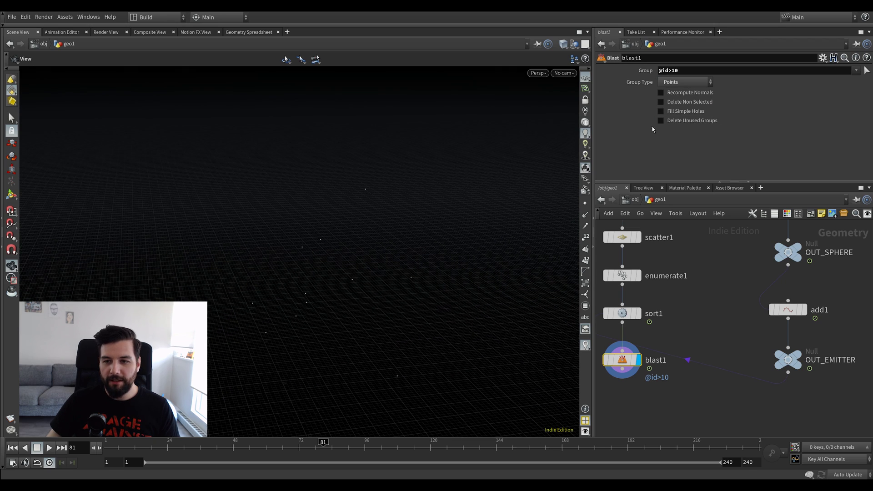
Try Delete Non Selected on the Blast node to compare the inverted result, and turn it back off
{"action": "left_click", "coordinate": [695, 101]}
{"action": "left_click_drag", "start_coordinate": [528, 202], "coordinate": [446, 214]}
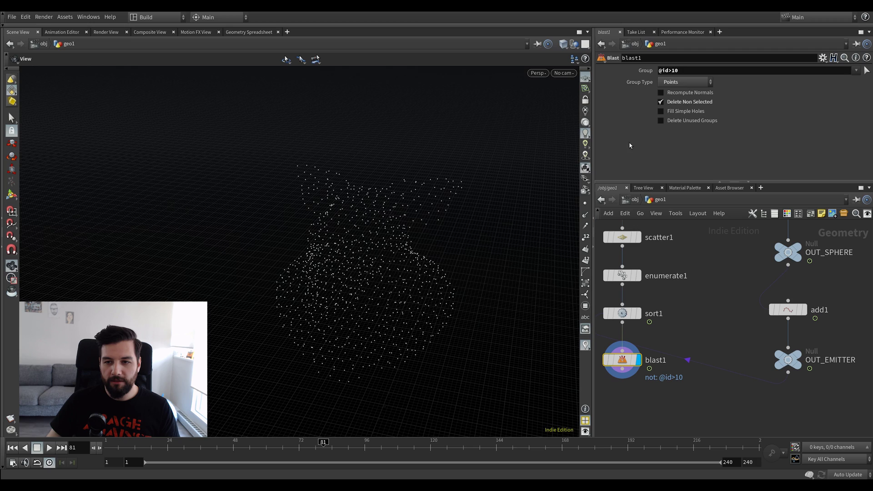
{"action": "left_click", "coordinate": [689, 103]}
{"action": "left_click_drag", "start_coordinate": [389, 209], "coordinate": [453, 206]}
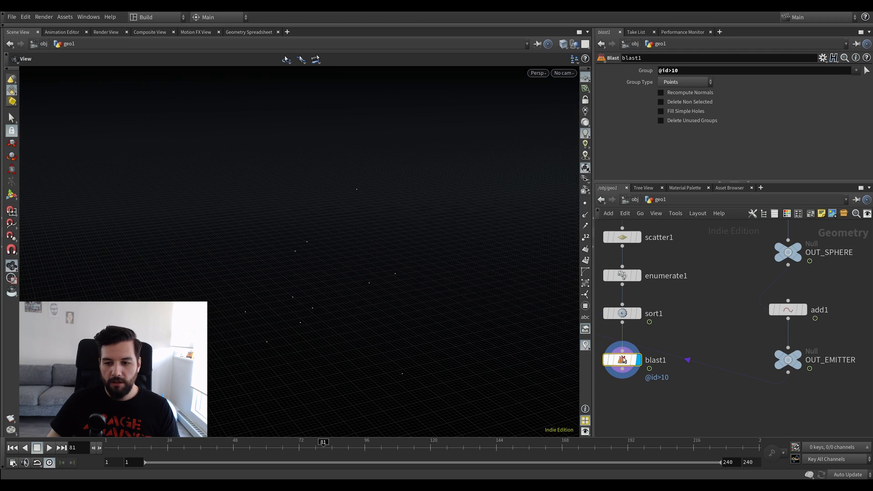
Display the Sort node and turn on point numbers to examine the ordering of the scattered points
{"action": "left_click_drag", "start_coordinate": [360, 226], "coordinate": [389, 231]}
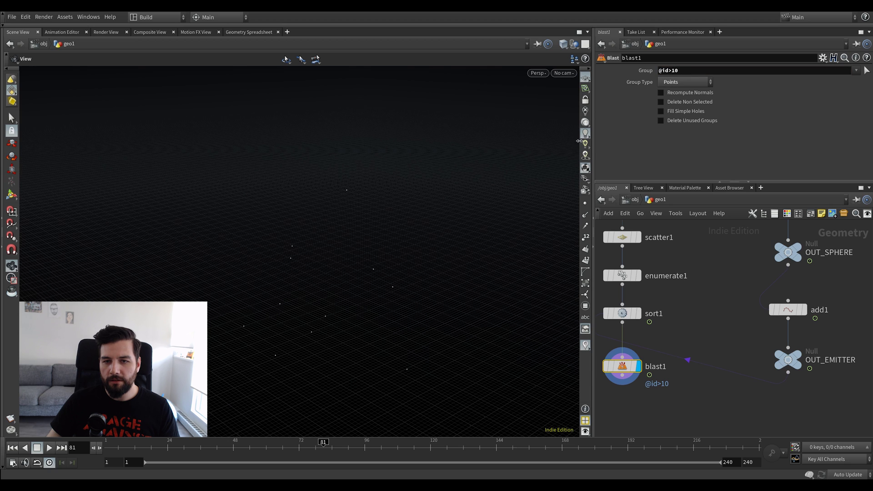
{"action": "left_click_drag", "start_coordinate": [395, 196], "coordinate": [426, 210]}
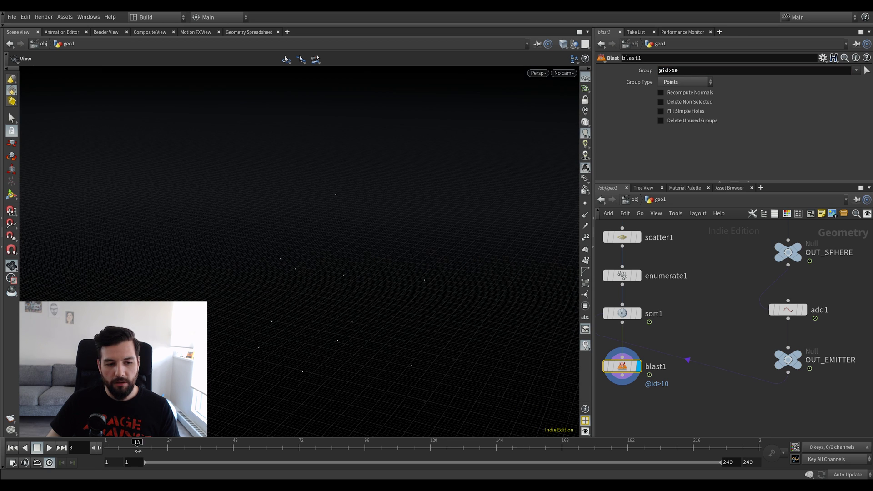
{"action": "left_click", "coordinate": [639, 316]}
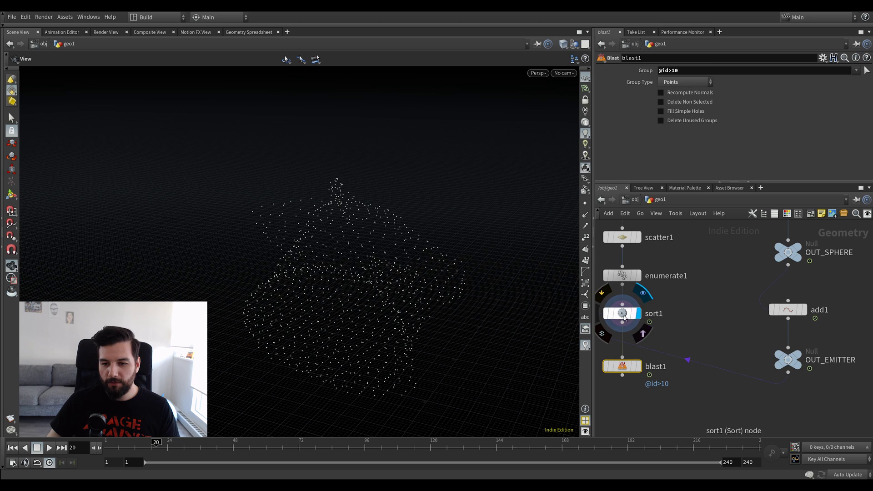
{"action": "left_click", "coordinate": [625, 314]}
{"action": "left_click_drag", "start_coordinate": [400, 255], "coordinate": [477, 256]}
{"action": "left_click", "coordinate": [585, 237]}
{"action": "scroll", "coordinate": [419, 192], "scroll_direction": "up", "scroll_amount": 3}
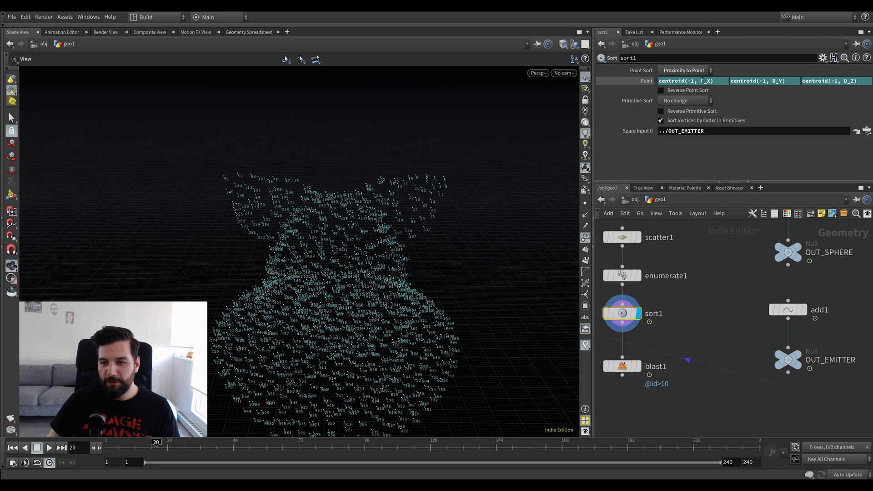
Move the Enumerate node between the Sort and Blast nodes, then display the Blast node and scrub the timeline to check it
{"action": "left_click_drag", "start_coordinate": [624, 276], "coordinate": [700, 274]}
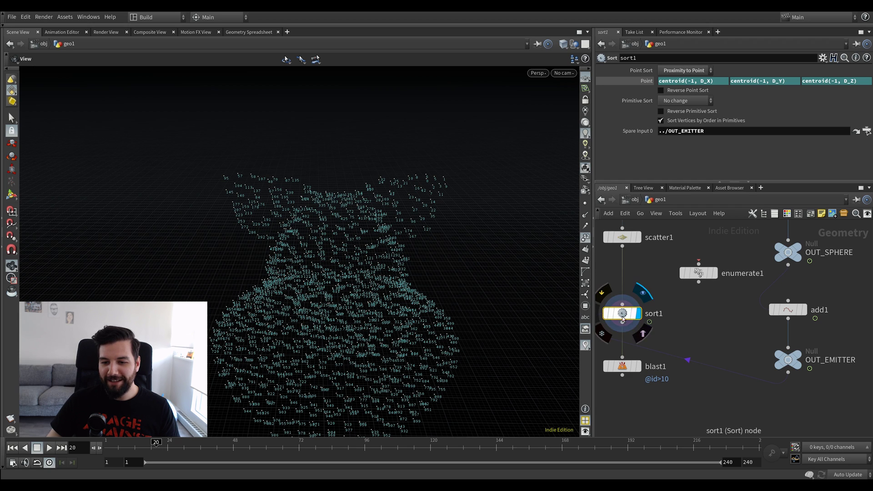
{"action": "left_click_drag", "start_coordinate": [624, 318], "coordinate": [623, 285]}
{"action": "left_click_drag", "start_coordinate": [715, 275], "coordinate": [641, 323]}
{"action": "left_click", "coordinate": [639, 366]}
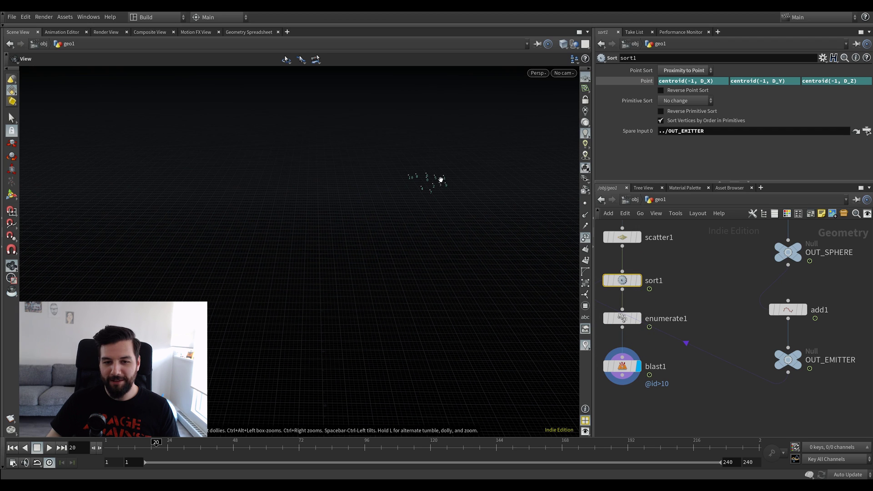
{"action": "left_click_drag", "start_coordinate": [102, 449], "coordinate": [310, 433]}
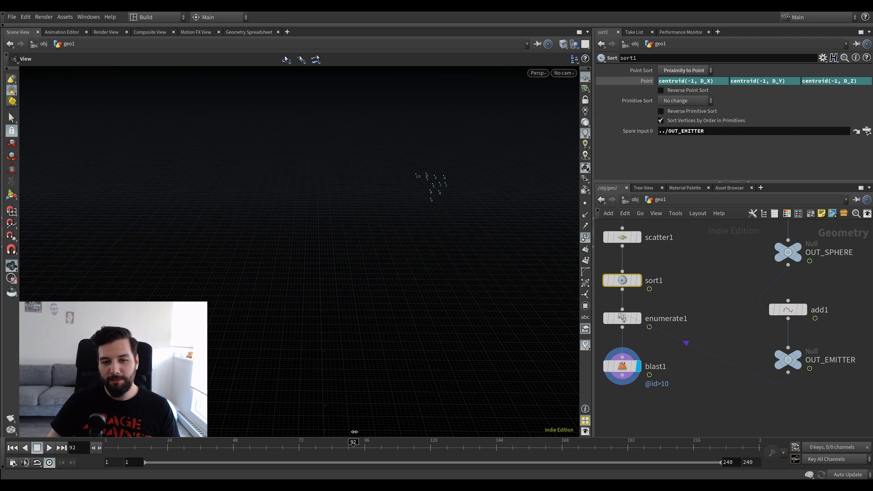
{"action": "left_click_drag", "start_coordinate": [121, 444], "coordinate": [269, 443]}
{"action": "left_click_drag", "start_coordinate": [412, 286], "coordinate": [304, 240]}
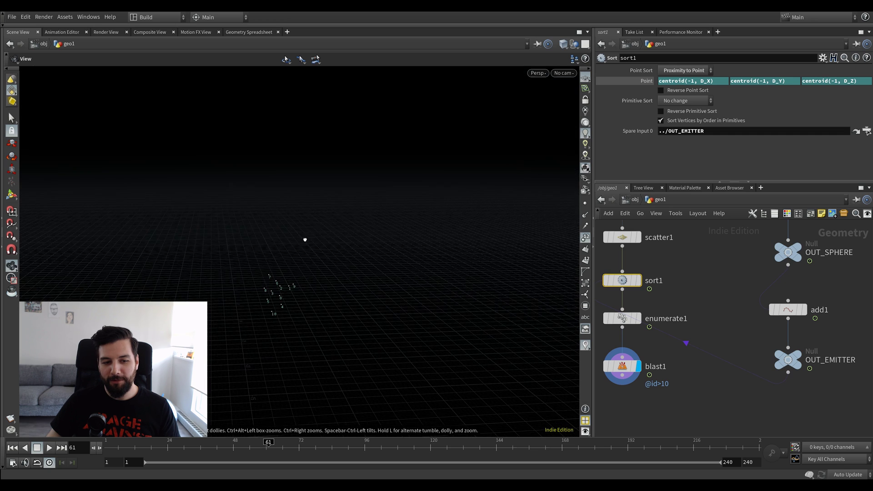
Display OUT_EMITTER with blast1 as a template and scrub the timeline to compare the emitter with the nearest points
{"action": "middle_click_drag", "start_coordinate": [653, 387], "coordinate": [676, 358]}
{"action": "middle_click_drag", "start_coordinate": [700, 392], "coordinate": [692, 338]}
{"action": "left_click", "coordinate": [815, 276]}
{"action": "left_click_drag", "start_coordinate": [428, 258], "coordinate": [471, 253]}
{"action": "left_click", "coordinate": [659, 301]}
{"action": "left_click_drag", "start_coordinate": [542, 339], "coordinate": [211, 418]}
{"action": "left_click_drag", "start_coordinate": [181, 443], "coordinate": [241, 443]}
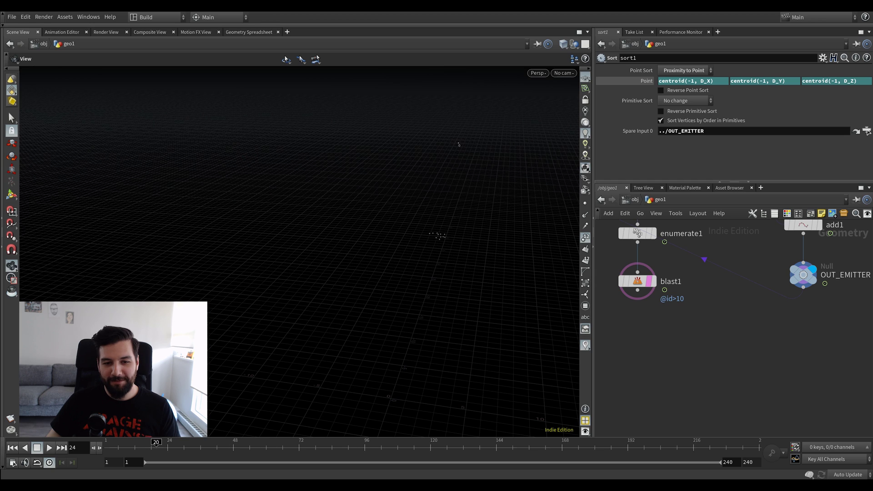
Add a For-Each Point loop below blast1, fed by the Blast node
{"action": "key", "text": "Tab"}
{"action": "type", "text": "for"}
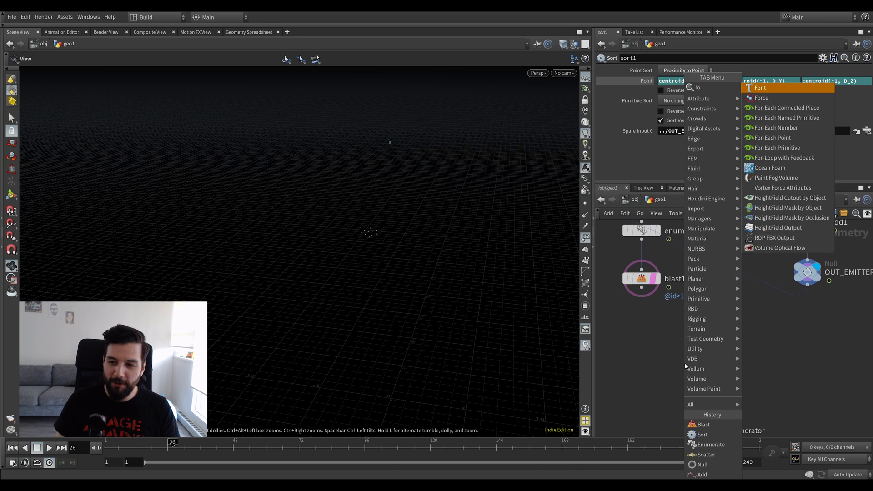
{"action": "key", "text": "Down"}
{"action": "key", "text": "Down"}
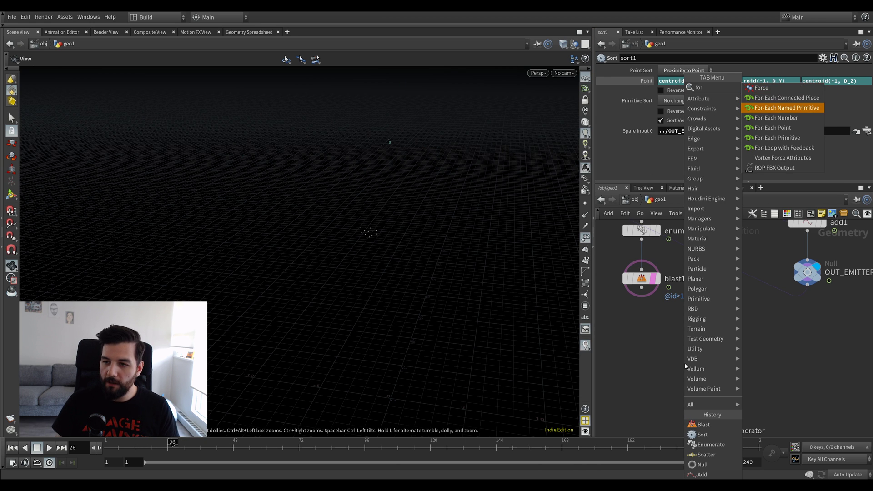
{"action": "key", "text": "Down"}
{"action": "key", "text": "Down"}
{"action": "key", "text": "Return"}
{"action": "left_click", "coordinate": [685, 364]}
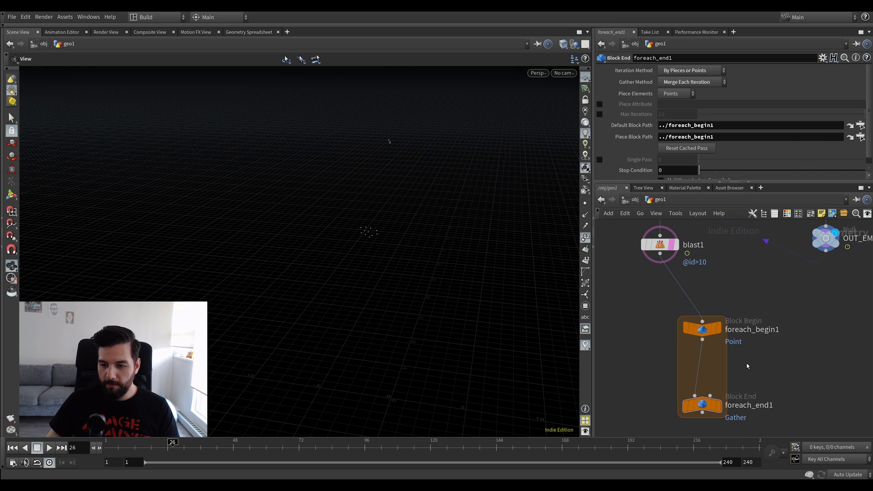
Insert a Merge node between foreach_begin1 and foreach_end1, and wire OUT_EMITTER into it as the second input
{"action": "key", "text": "Tab"}
{"action": "type", "text": "mer"}
{"action": "key", "text": "Return"}
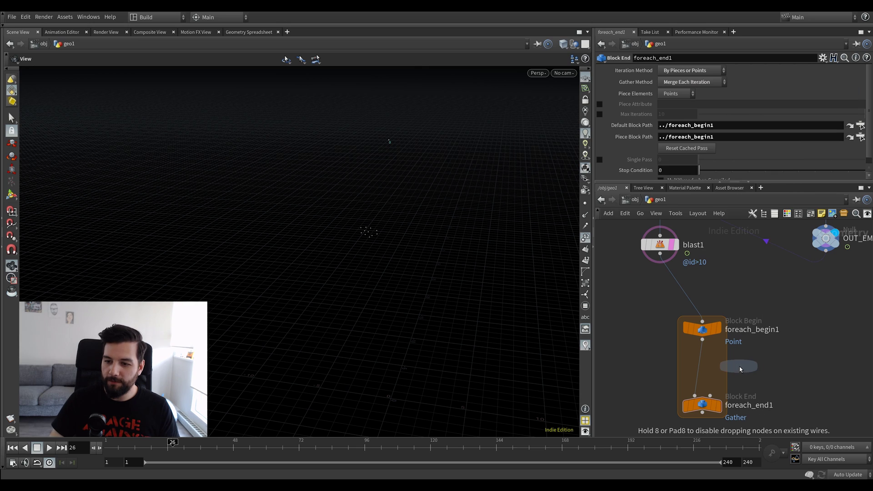
{"action": "left_click", "coordinate": [701, 365]}
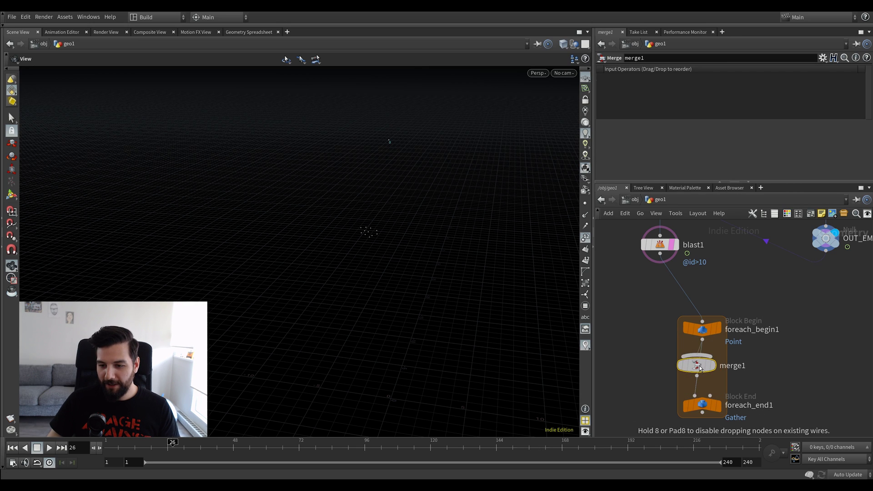
{"action": "left_click", "coordinate": [816, 292]}
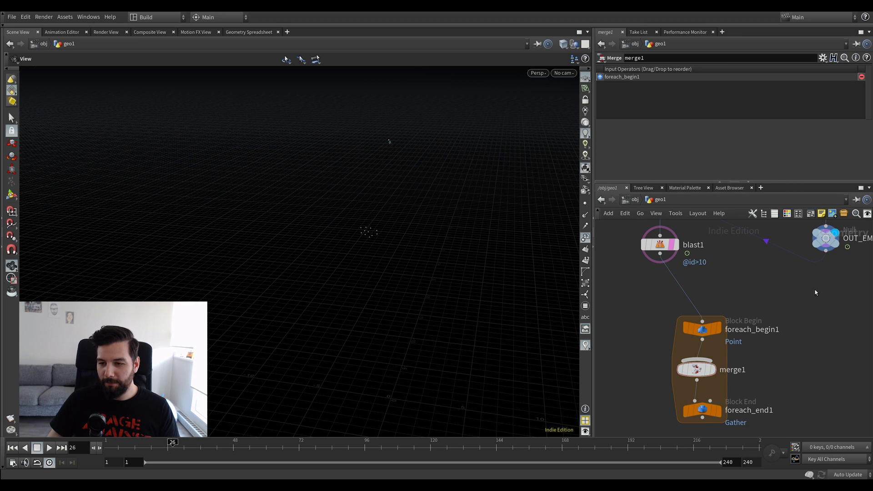
{"action": "left_click", "coordinate": [832, 251]}
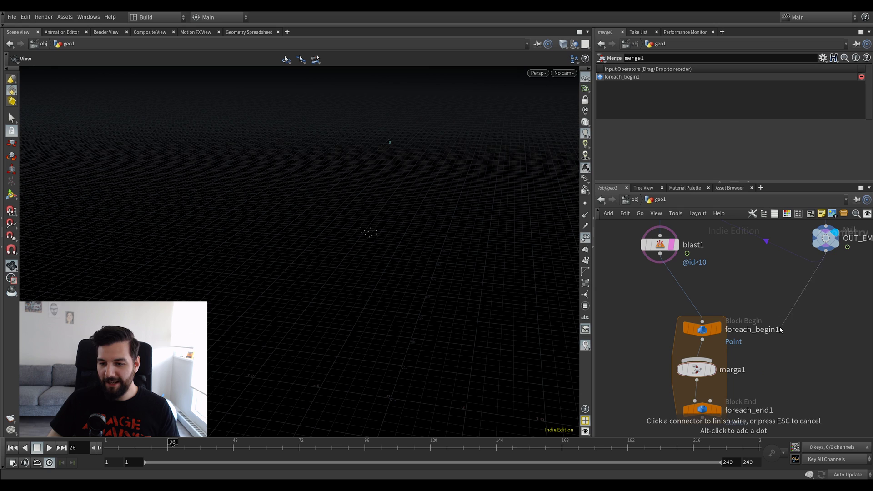
{"action": "left_click", "coordinate": [715, 352]}
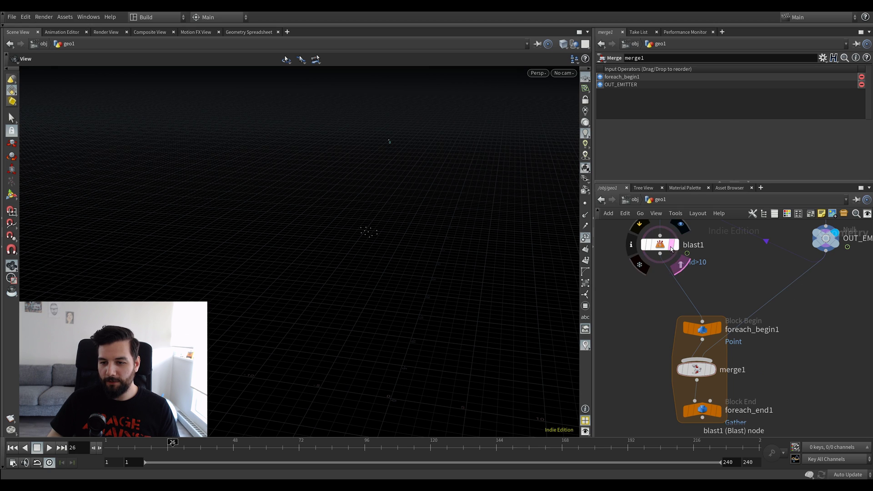
Display merge1 and then foreach_end1 to compare a single iteration with the gathered loop points over time
{"action": "left_click", "coordinate": [714, 371]}
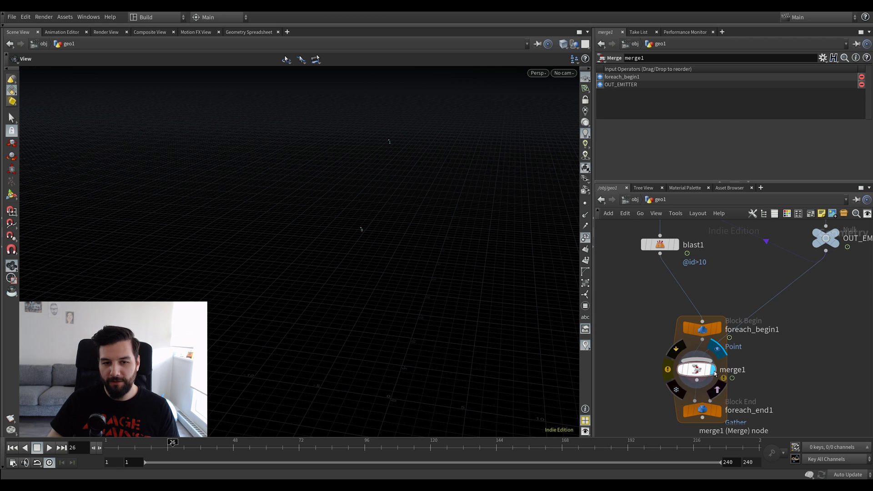
{"action": "left_click_drag", "start_coordinate": [376, 163], "coordinate": [348, 163]}
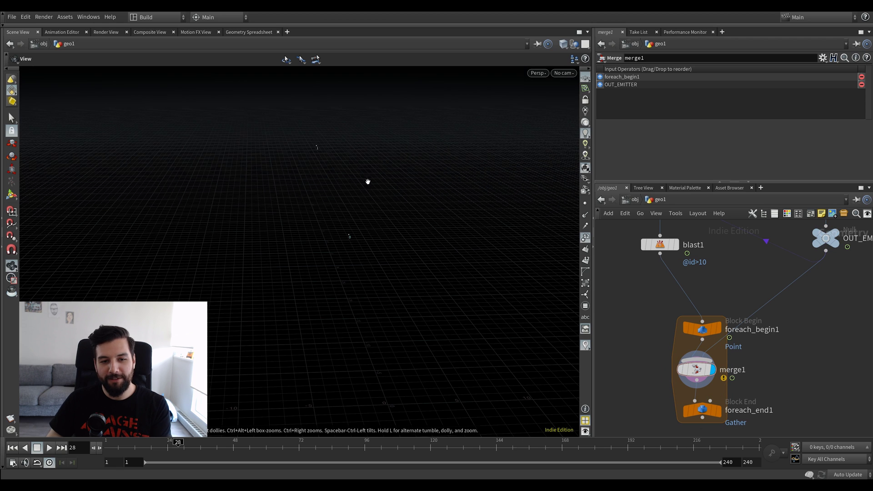
{"action": "left_click", "coordinate": [719, 410]}
{"action": "key", "text": "Right"}
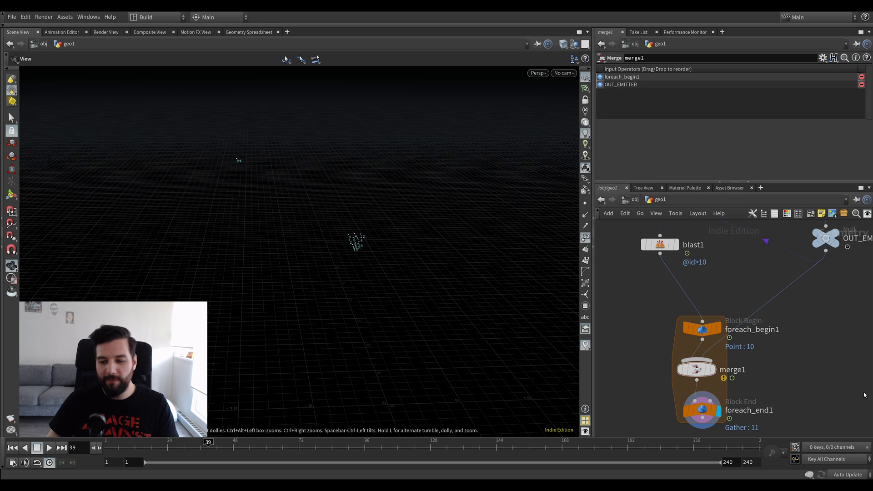
Move foreach_end1 down and insert an Add node between merge1 and foreach_end1
{"action": "middle_click_drag", "start_coordinate": [850, 401], "coordinate": [860, 340]}
{"action": "left_click_drag", "start_coordinate": [711, 351], "coordinate": [712, 394]}
{"action": "key", "text": "Tab"}
{"action": "type", "text": "ad"}
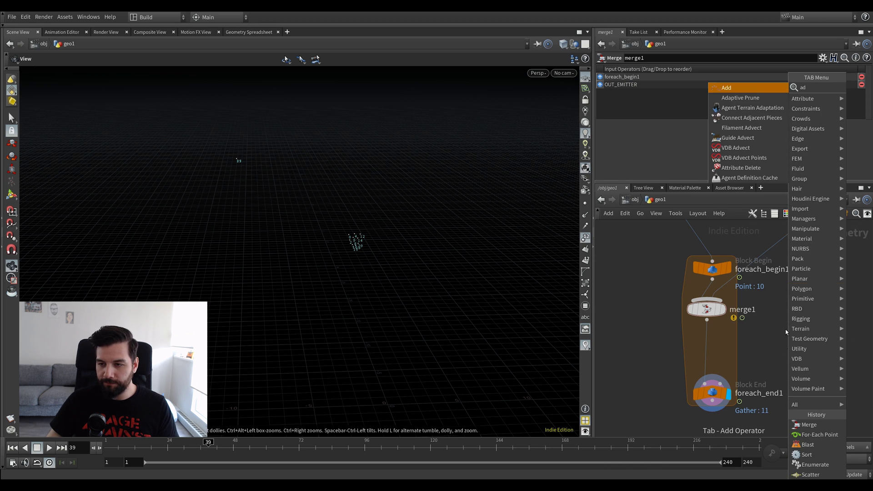
{"action": "left_click", "coordinate": [738, 89]}
{"action": "left_click", "coordinate": [706, 345]}
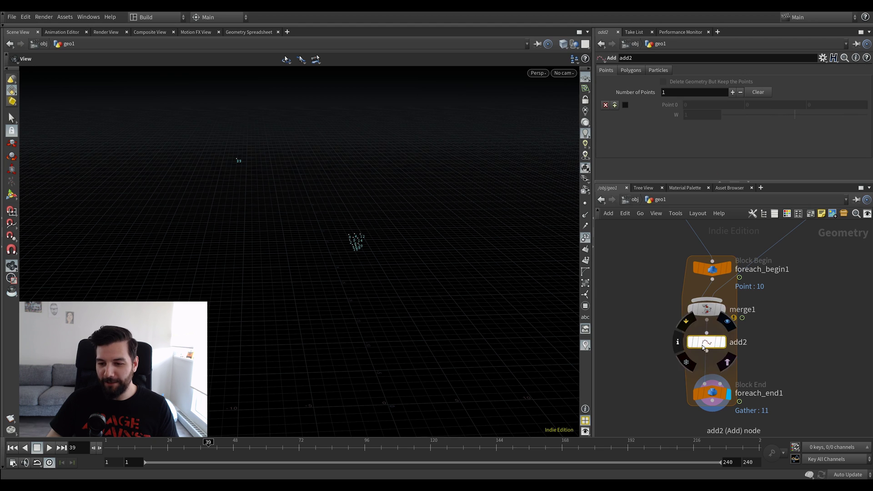
Set the new Add node to create polygons By Group from all points, and align it under merge1
{"action": "left_click", "coordinate": [625, 71]}
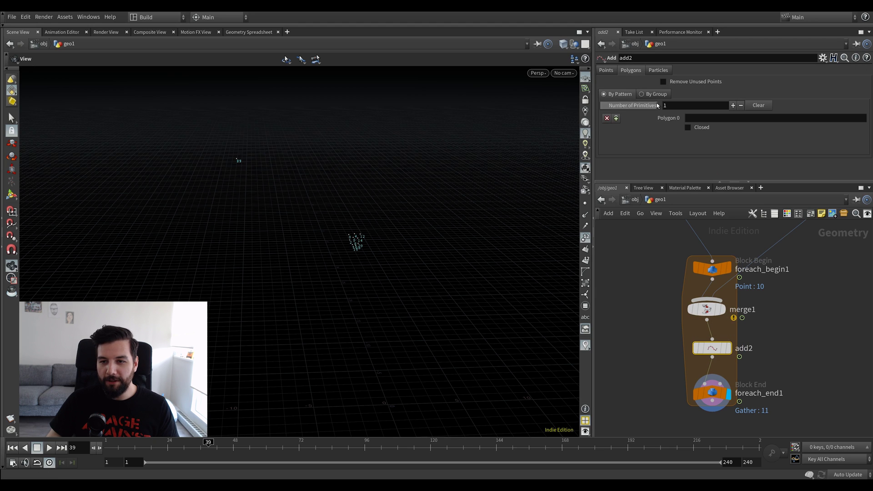
{"action": "left_click_drag", "start_coordinate": [493, 183], "coordinate": [454, 182]}
{"action": "left_click", "coordinate": [711, 357]}
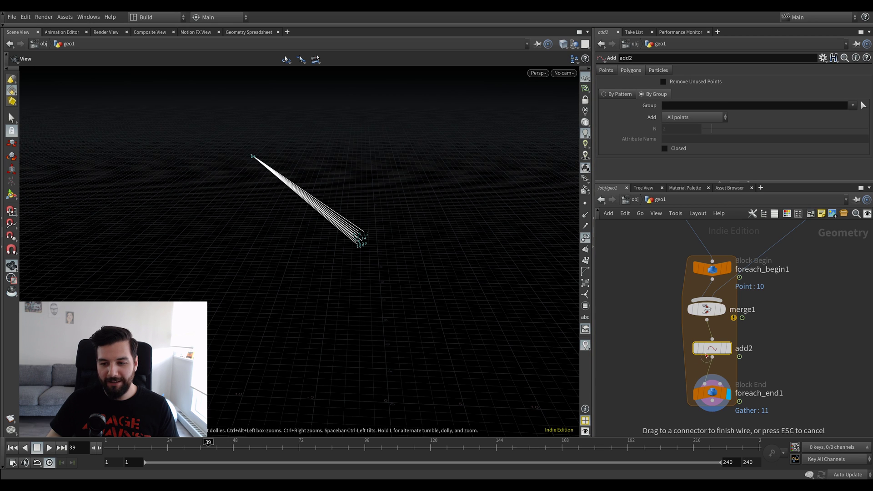
{"action": "left_click_drag", "start_coordinate": [714, 355], "coordinate": [708, 352]}
Compare add2's single line with the foreach_end1 output, leaving foreach_end1 displayed and the point numbers turned off
{"action": "left_click", "coordinate": [723, 347]}
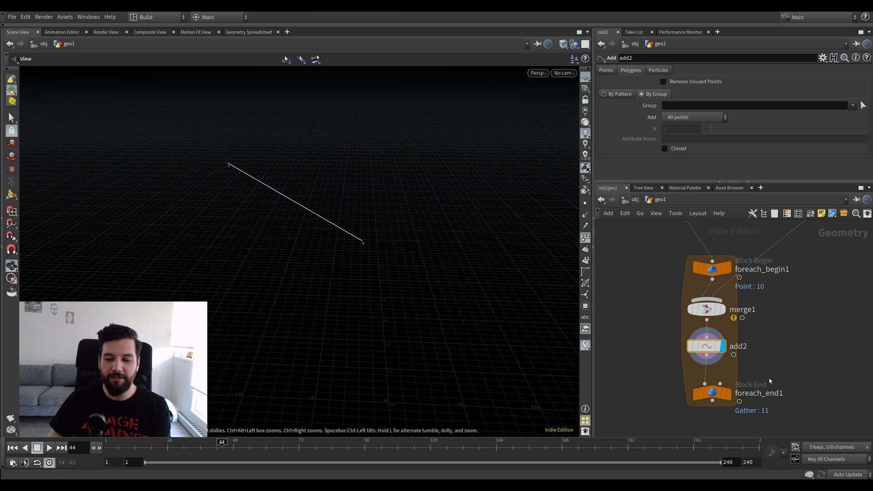
{"action": "left_click", "coordinate": [729, 394]}
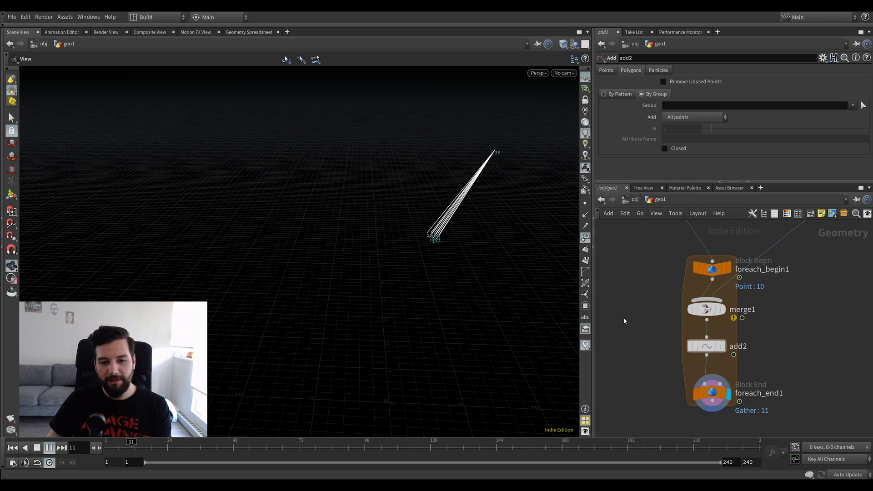
{"action": "left_click", "coordinate": [586, 238]}
Make the pig head the only templated node so it shows together with the loop's lines
{"action": "middle_click_drag", "start_coordinate": [635, 272], "coordinate": [727, 407]}
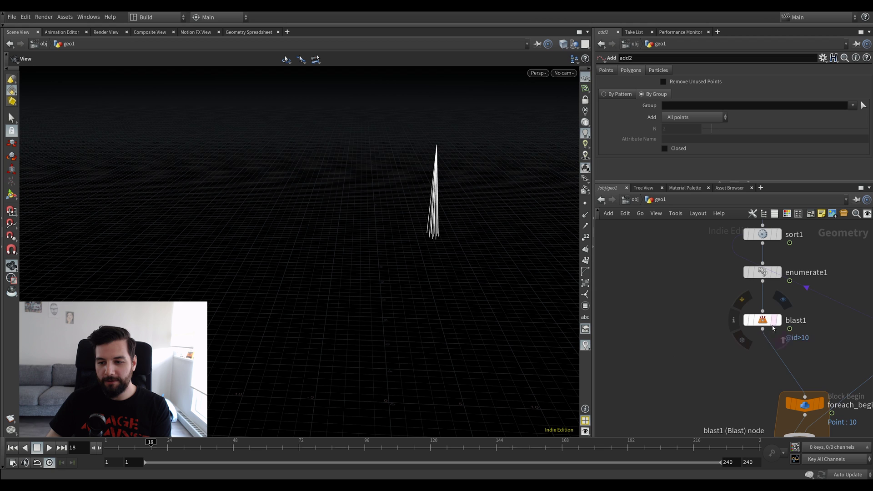
{"action": "left_click", "coordinate": [777, 323]}
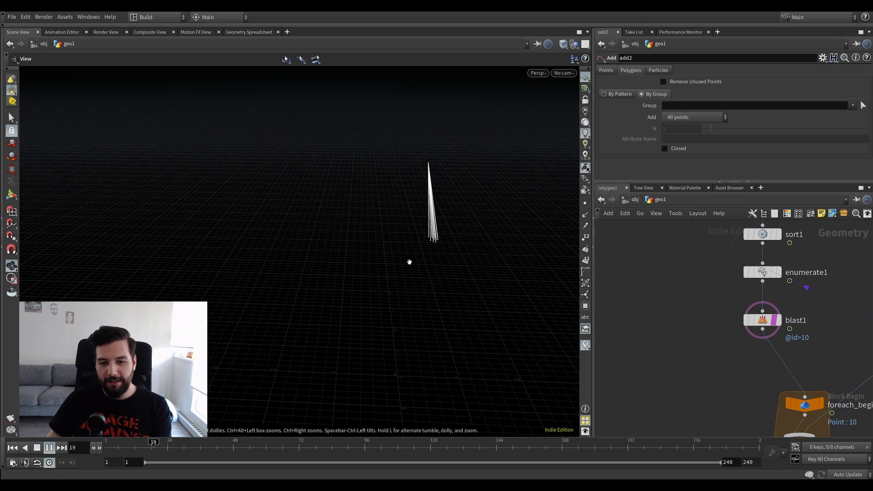
{"action": "middle_click_drag", "start_coordinate": [727, 283], "coordinate": [688, 419]}
{"action": "scroll", "coordinate": [689, 418], "scroll_direction": "down", "scroll_amount": 2}
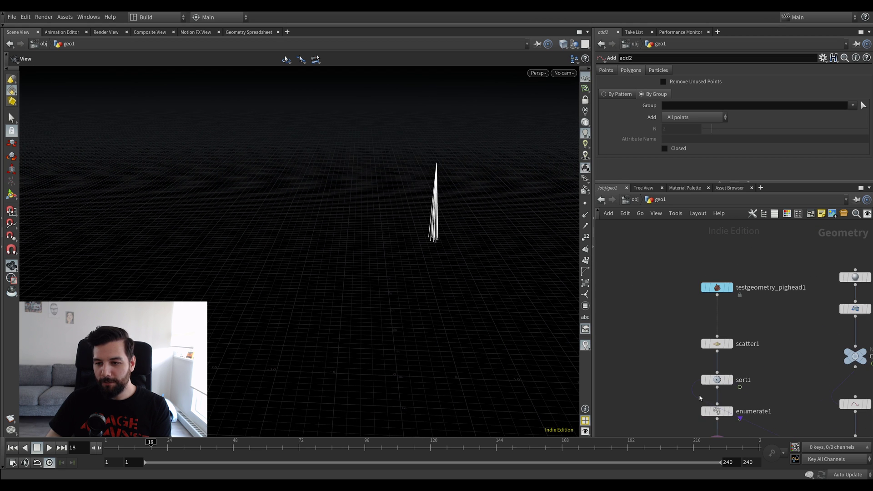
{"action": "left_click", "coordinate": [728, 292]}
{"action": "left_click", "coordinate": [728, 292], "text": "ctrl"}
{"action": "mouse_move", "coordinate": [383, 241]}
{"action": "left_mouse_down"}
{"action": "mouse_move", "coordinate": [363, 209]}
{"action": "mouse_move", "coordinate": [404, 205]}
{"action": "left_mouse_up"}
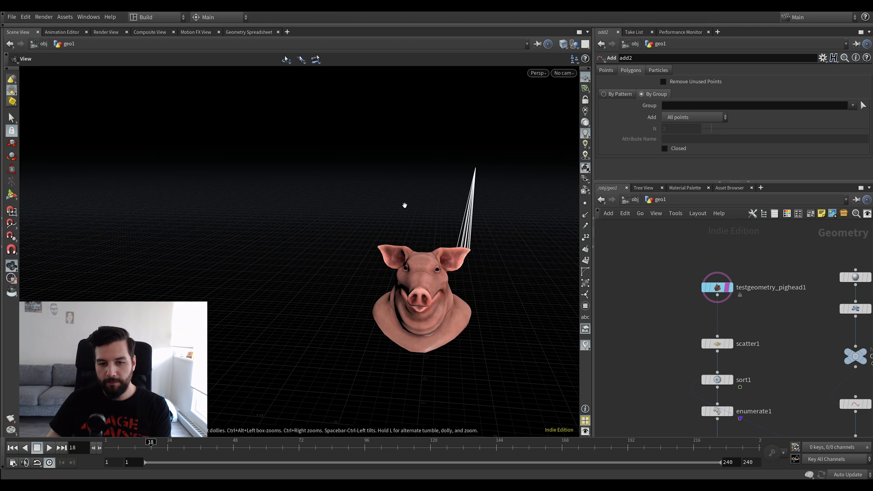
Play the animation and examine from several angles how the lines connect the emitter to the pig head
{"action": "key", "text": "ctrl+Up"}
{"action": "key", "text": "Up"}
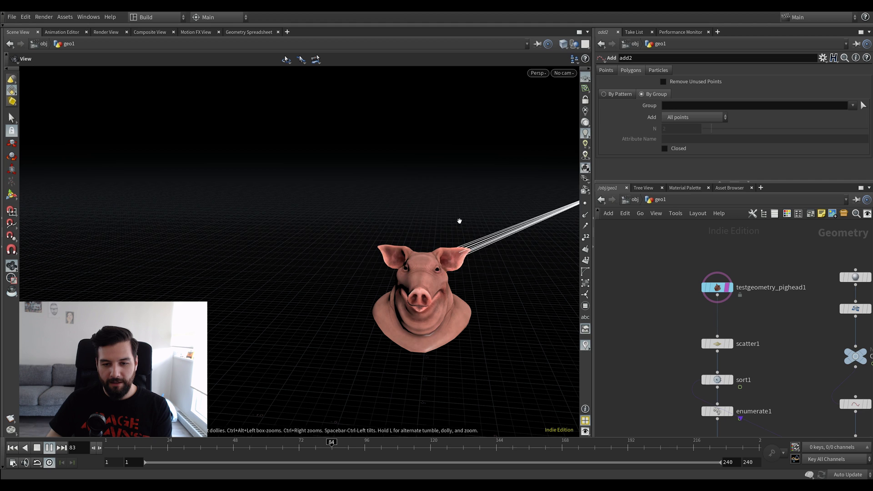
{"action": "key", "text": "Up"}
{"action": "middle_click_drag", "start_coordinate": [445, 236], "coordinate": [378, 228]}
{"action": "left_click_drag", "start_coordinate": [378, 228], "coordinate": [478, 152]}
{"action": "left_click_drag", "start_coordinate": [423, 212], "coordinate": [399, 234]}
Lay out the four for-each loop nodes neatly in a vertical column and adjust foreach_begin1's position
{"action": "middle_click_drag", "start_coordinate": [678, 346], "coordinate": [654, 294]}
{"action": "middle_click_drag", "start_coordinate": [720, 273], "coordinate": [733, 271]}
{"action": "scroll", "coordinate": [736, 291], "scroll_direction": "down", "scroll_amount": 1}
{"action": "middle_click_drag", "start_coordinate": [766, 339], "coordinate": [769, 277]}
{"action": "scroll", "coordinate": [791, 287], "scroll_direction": "down", "scroll_amount": 1}
{"action": "middle_click_drag", "start_coordinate": [831, 355], "coordinate": [828, 305]}
{"action": "left_click_drag", "start_coordinate": [831, 296], "coordinate": [723, 400]}
{"action": "key", "text": "l"}
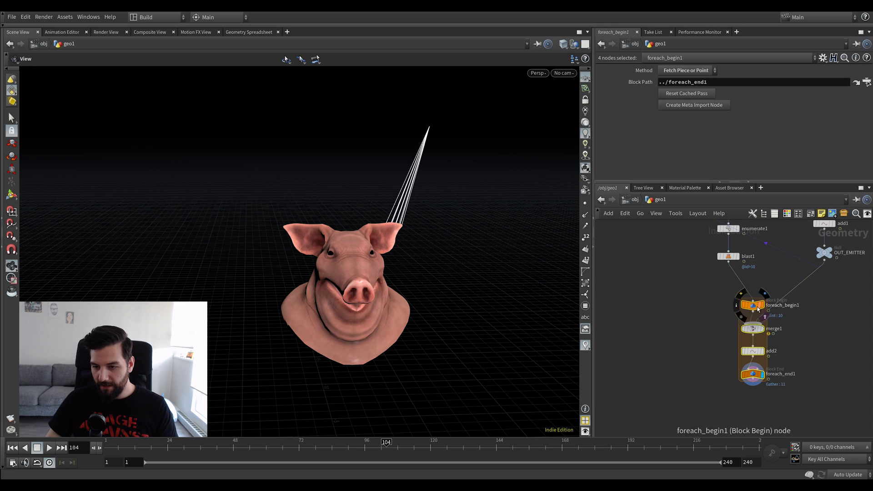
{"action": "left_click_drag", "start_coordinate": [755, 306], "coordinate": [763, 305]}
{"action": "left_click", "coordinate": [838, 308]}
Display the pig head test geometry node at the start of the scatter chain
{"action": "middle_click_drag", "start_coordinate": [763, 294], "coordinate": [766, 357]}
{"action": "middle_click_drag", "start_coordinate": [656, 329], "coordinate": [687, 340]}
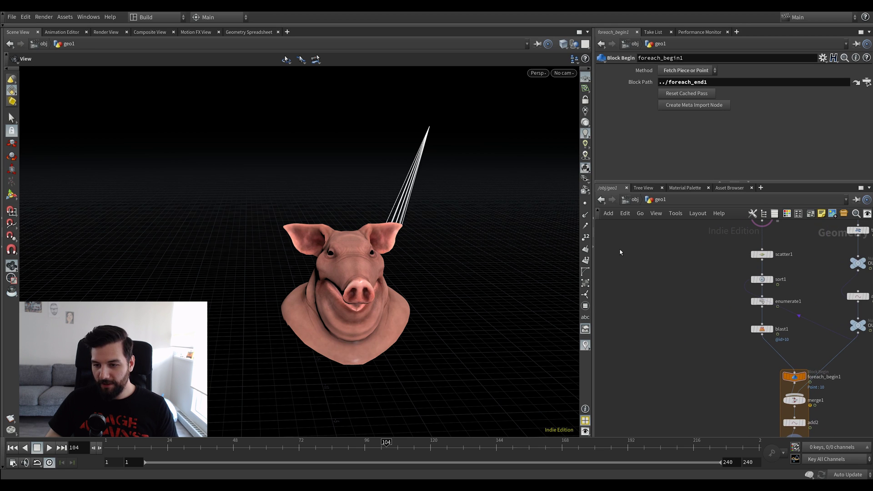
{"action": "middle_click_drag", "start_coordinate": [768, 222], "coordinate": [769, 257]}
{"action": "left_click", "coordinate": [769, 255]}
{"action": "key", "text": "Tab"}
{"action": "key", "text": "Escape"}
{"action": "left_click", "coordinate": [761, 289]}
{"action": "left_click_drag", "start_coordinate": [763, 291], "coordinate": [640, 303], "text": "alt"}
{"action": "left_click_drag", "start_coordinate": [693, 299], "coordinate": [692, 300], "text": "alt"}
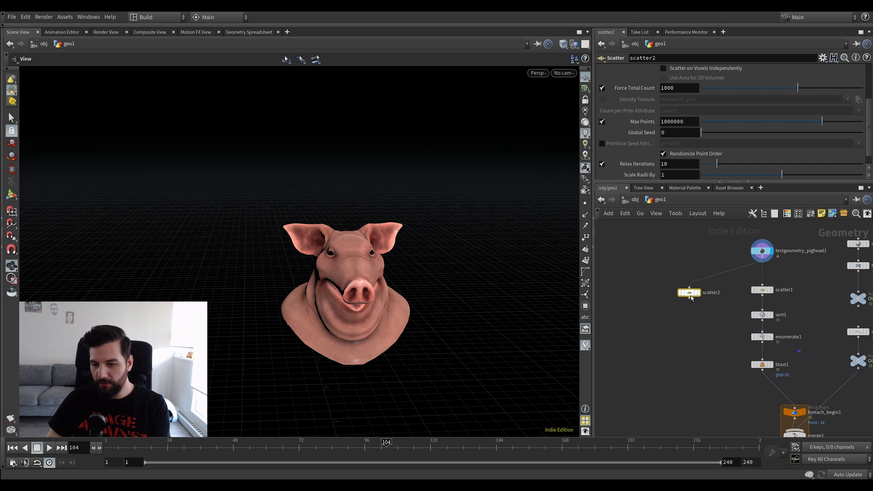
{"action": "key", "text": "Delete"}
Add a Peak node wired from the pig head test geometry, place it beside the scatter chain and display it
{"action": "key", "text": "Tab"}
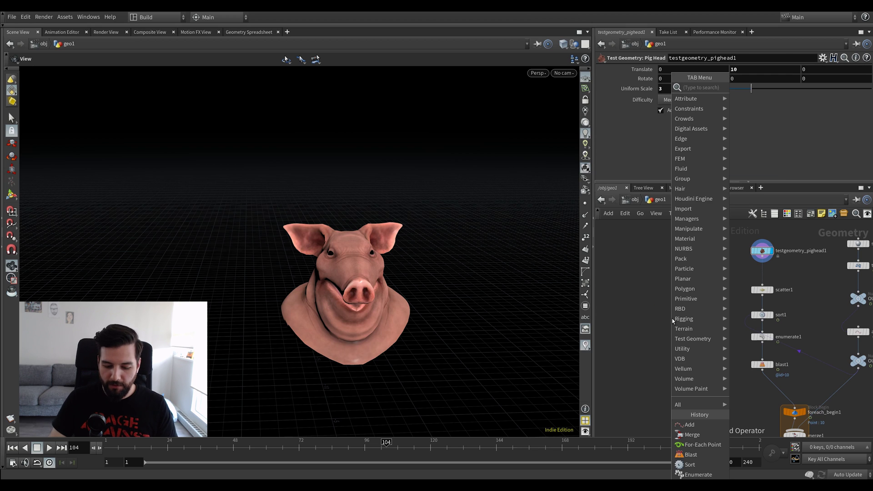
{"action": "type", "text": "peak"}
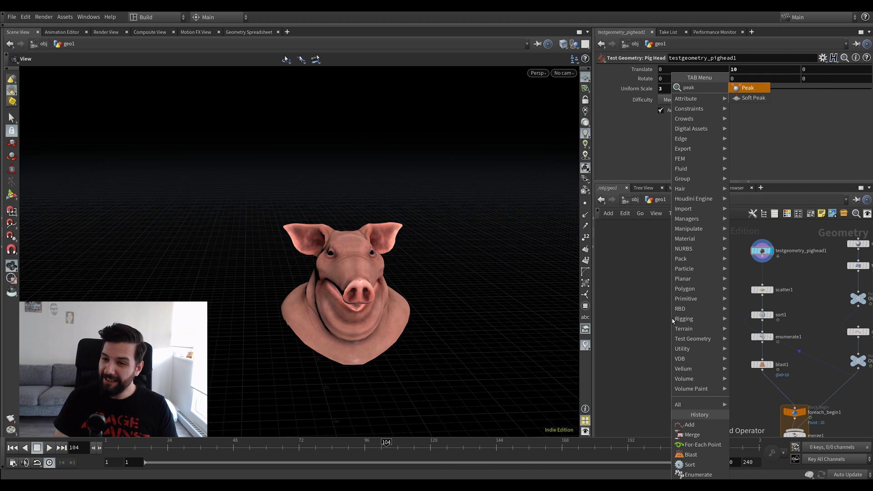
{"action": "key", "text": "Return"}
{"action": "left_click", "coordinate": [762, 263]}
{"action": "left_click", "coordinate": [672, 311]}
{"action": "left_click_drag", "start_coordinate": [676, 321], "coordinate": [647, 306]}
{"action": "scroll", "coordinate": [648, 306], "scroll_direction": "up", "scroll_amount": 2}
{"action": "left_click", "coordinate": [654, 302]}
Inflate the pig head slightly by setting the Peak node's Distance to 0.05
{"action": "mouse_move", "coordinate": [786, 94]}
{"action": "left_mouse_down"}
{"action": "mouse_move", "coordinate": [777, 90]}
{"action": "mouse_move", "coordinate": [787, 91]}
{"action": "left_mouse_up"}
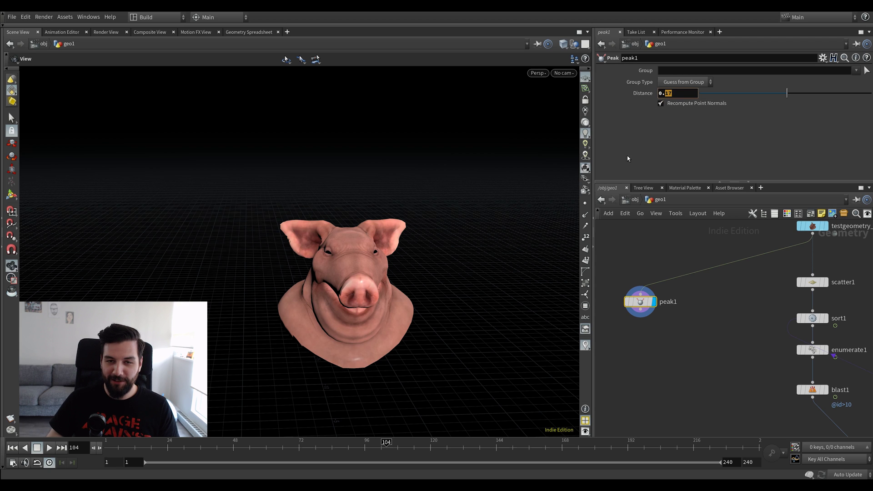
{"action": "left_click_drag", "start_coordinate": [439, 323], "coordinate": [512, 331]}
{"action": "scroll", "coordinate": [523, 336], "scroll_direction": "up", "scroll_amount": 3}
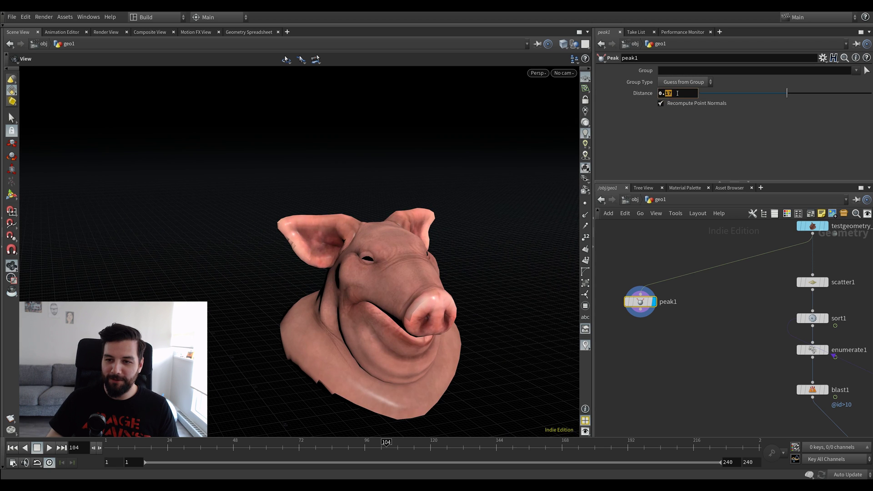
{"action": "type", "text": "1"}
{"action": "key", "text": "Return"}
{"action": "left_click_drag", "start_coordinate": [444, 228], "coordinate": [408, 224]}
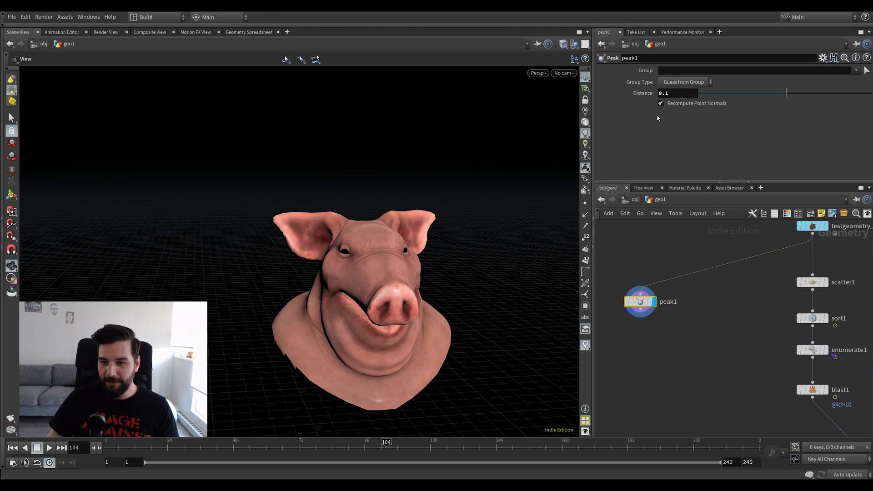
{"action": "type", "text": "5"}
{"action": "key", "text": "Return"}
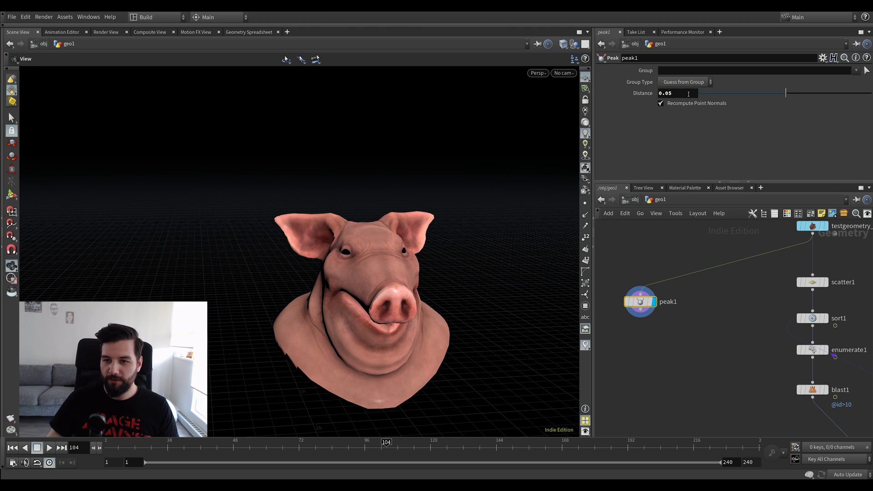
Add a Color node after peak1, template blast1 so its points show as overlay, and keep the Color node displayed
{"action": "key", "text": "Tab"}
{"action": "type", "text": "color"}
{"action": "key", "text": "Return"}
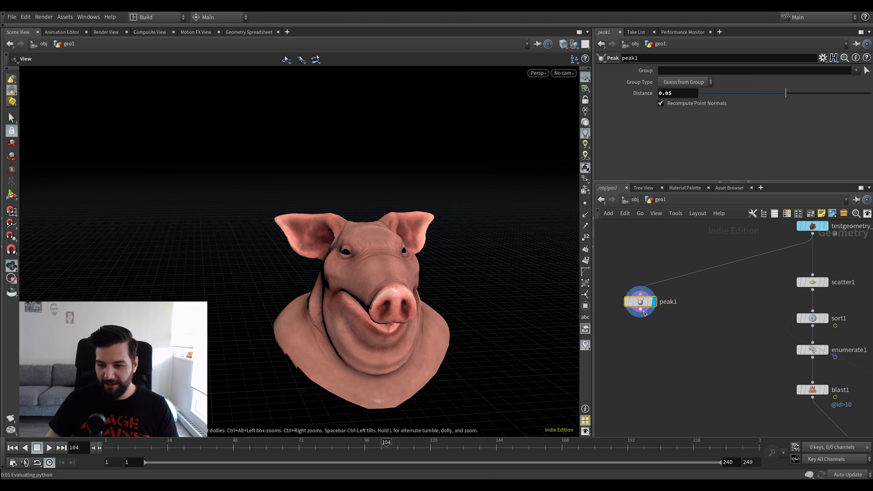
{"action": "left_click", "coordinate": [641, 332]}
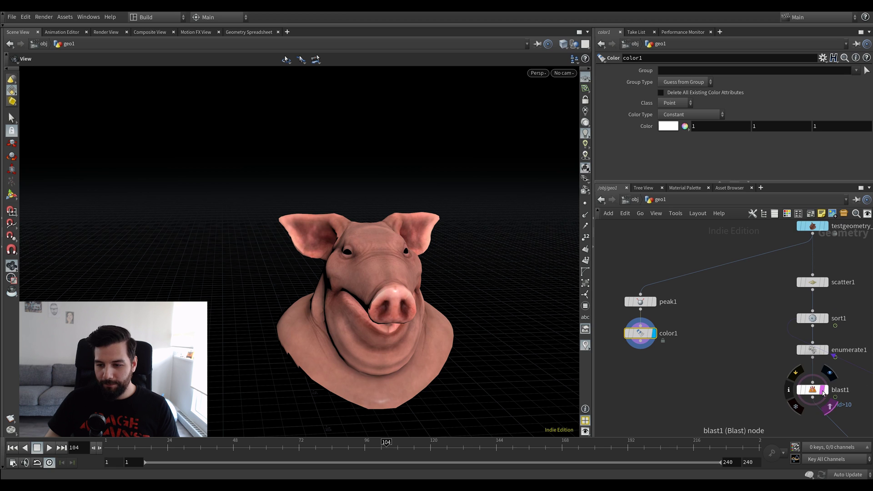
{"action": "left_click", "coordinate": [824, 390]}
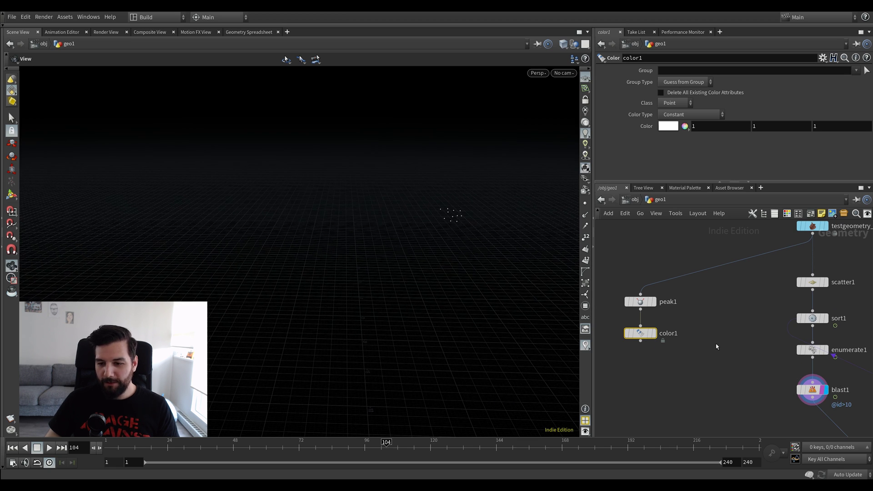
{"action": "left_click", "coordinate": [655, 334]}
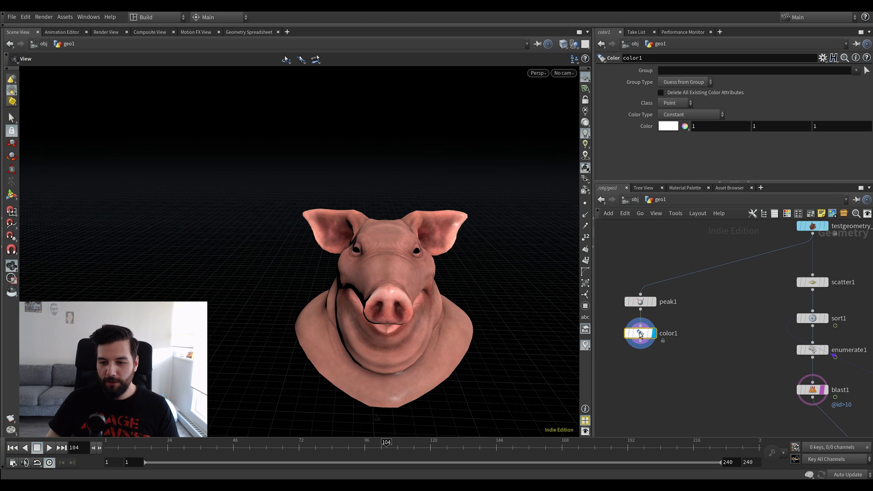
Set the color of color1 to black (0, 0, 0)
{"action": "type", "text": "0"}
{"action": "key", "text": "Tab"}
{"action": "type", "text": "0"}
{"action": "key", "text": "Tab"}
{"action": "type", "text": "0"}
{"action": "key", "text": "Tab"}
Add an Attribute Transfer node below color1
{"action": "key", "text": "Tab"}
{"action": "type", "text": "atrtra"}
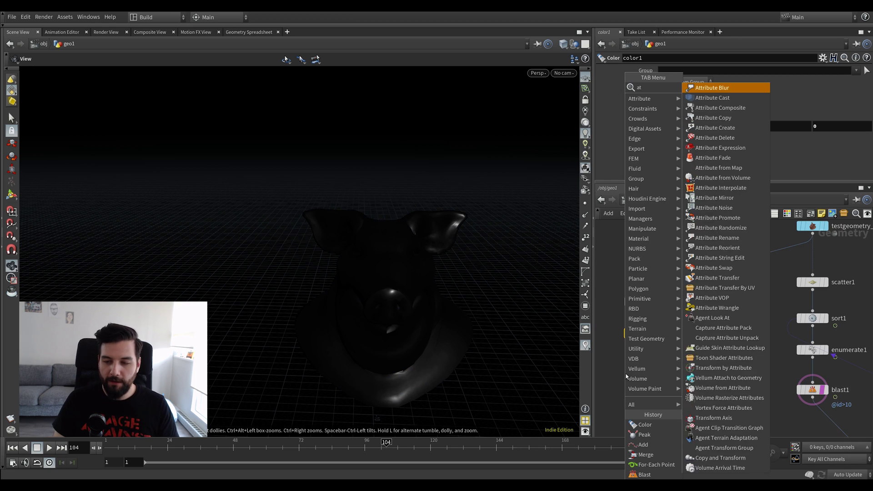
{"action": "key", "text": "Down"}
{"action": "key", "text": "Down"}
{"action": "key", "text": "Down"}
{"action": "key", "text": "Return"}
{"action": "left_click", "coordinate": [626, 374]}
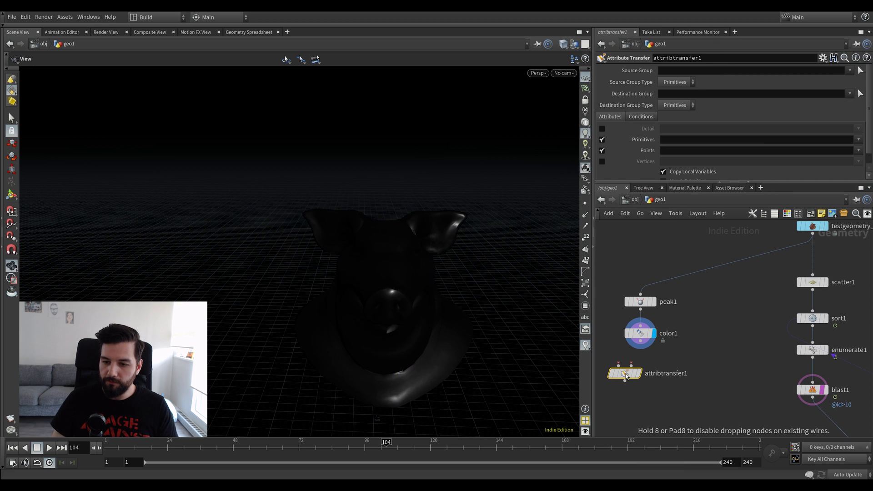
Wire color1 into the Attribute Transfer's first input and blast1 into its second input
{"action": "left_click", "coordinate": [640, 341]}
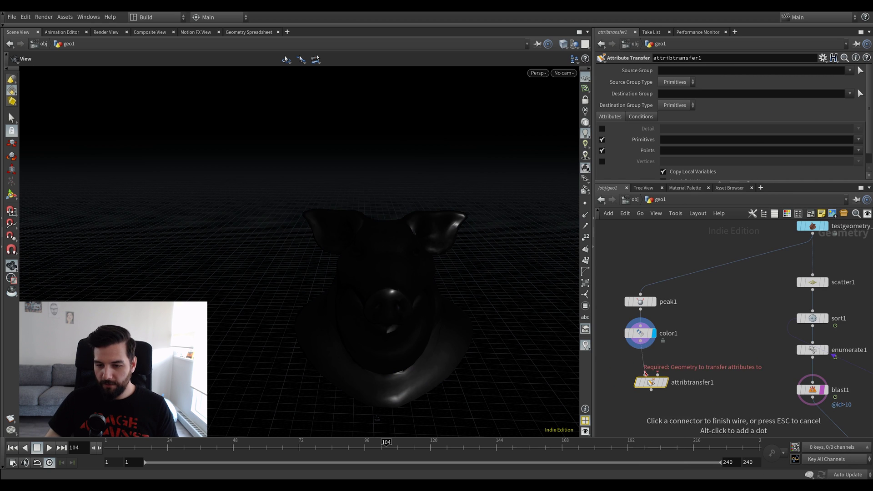
{"action": "left_click", "coordinate": [645, 375]}
{"action": "left_click_drag", "start_coordinate": [655, 380], "coordinate": [645, 387]}
{"action": "left_click", "coordinate": [647, 382]}
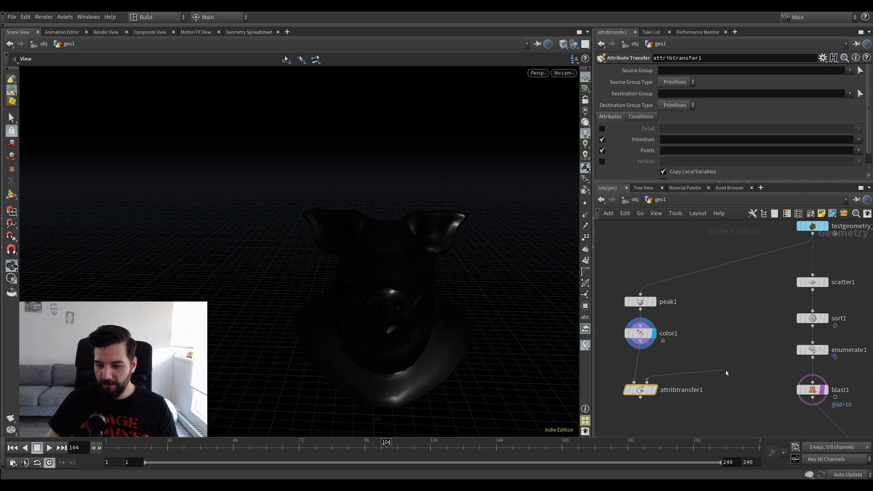
{"action": "left_click", "coordinate": [789, 391]}
{"action": "middle_click_drag", "start_coordinate": [754, 382], "coordinate": [738, 348]}
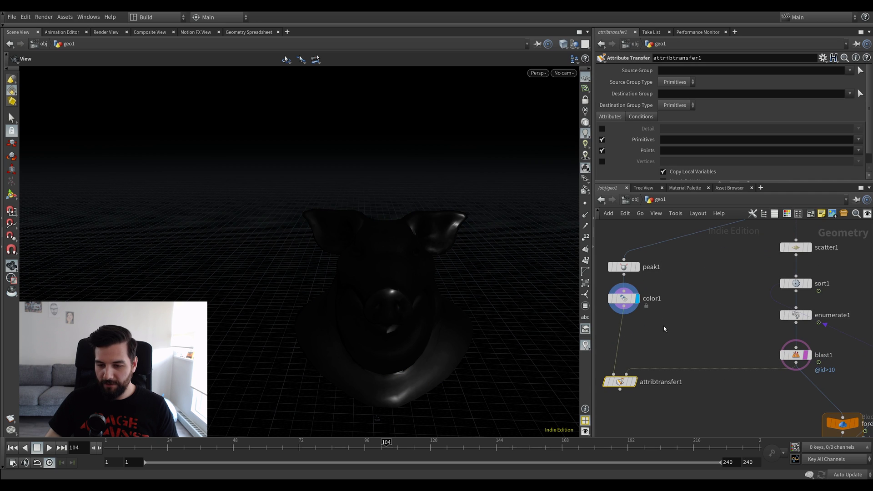
Insert a copy of color1, colored red, between blast1 and the Attribute Transfer's second input, and display the transfer
{"action": "left_click_drag", "start_coordinate": [664, 343], "coordinate": [667, 367], "text": "alt"}
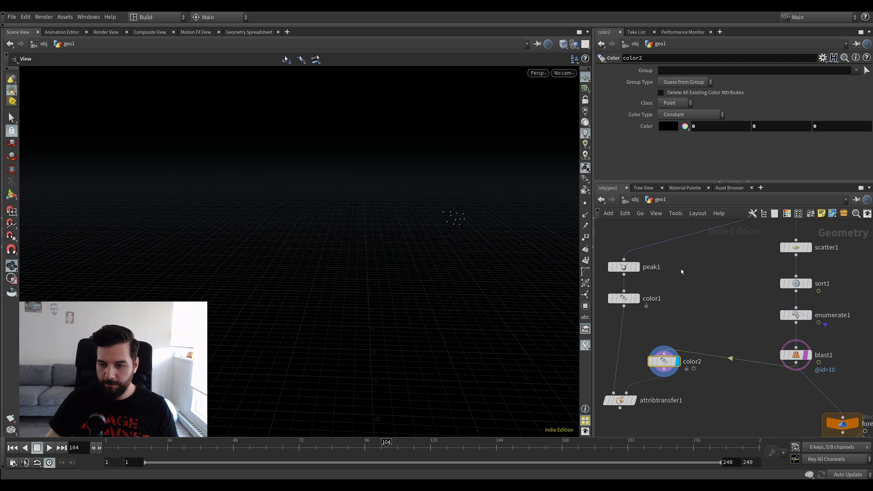
{"action": "left_click", "coordinate": [634, 400]}
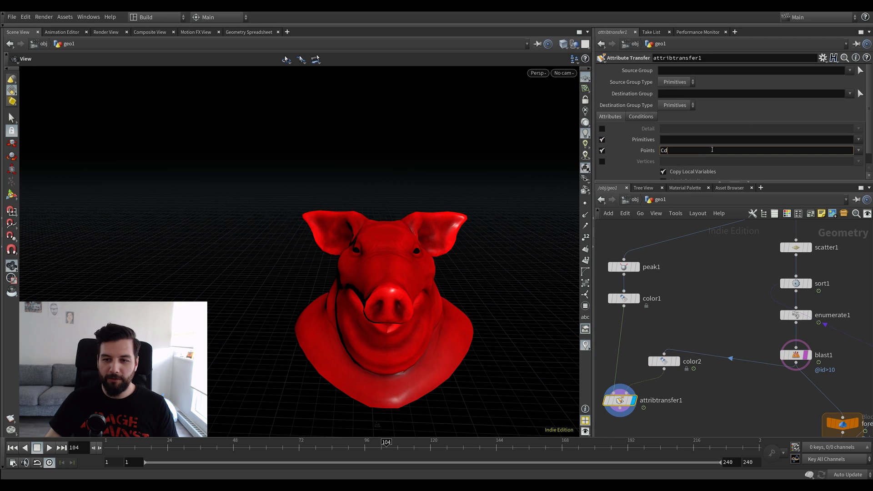
Restrict the transfer to the point attribute Cd without primitives, and set Distance Threshold to 0.48 and Blend Width to 2.38
{"action": "left_click", "coordinate": [603, 140]}
{"action": "left_click", "coordinate": [644, 117]}
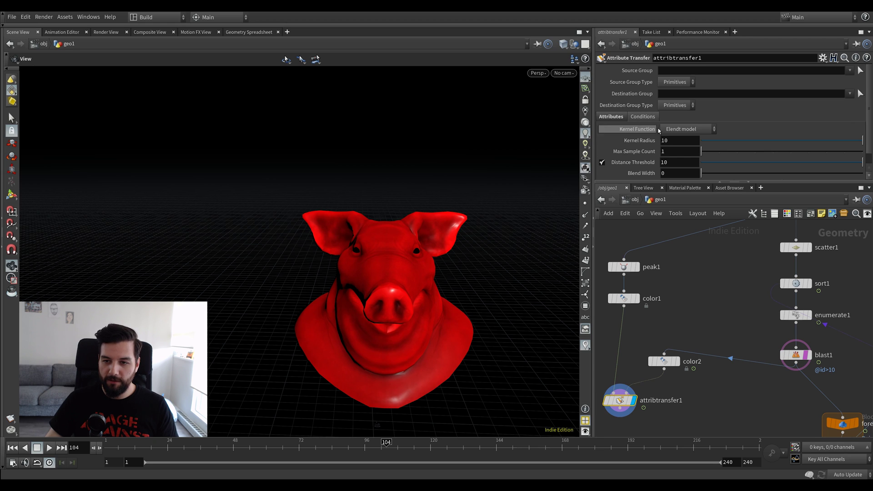
{"action": "left_click_drag", "start_coordinate": [733, 169], "coordinate": [715, 163]}
{"action": "left_click_drag", "start_coordinate": [122, 448], "coordinate": [512, 439]}
{"action": "mouse_move", "coordinate": [715, 162]}
{"action": "left_mouse_down"}
{"action": "mouse_move", "coordinate": [704, 164]}
{"action": "mouse_move", "coordinate": [741, 176]}
{"action": "left_mouse_up"}
Scrub and play the animation to examine how the red area moves across the pig head, ending at frame 1
{"action": "left_click_drag", "start_coordinate": [107, 442], "coordinate": [271, 442]}
{"action": "left_click_drag", "start_coordinate": [364, 300], "coordinate": [364, 266]}
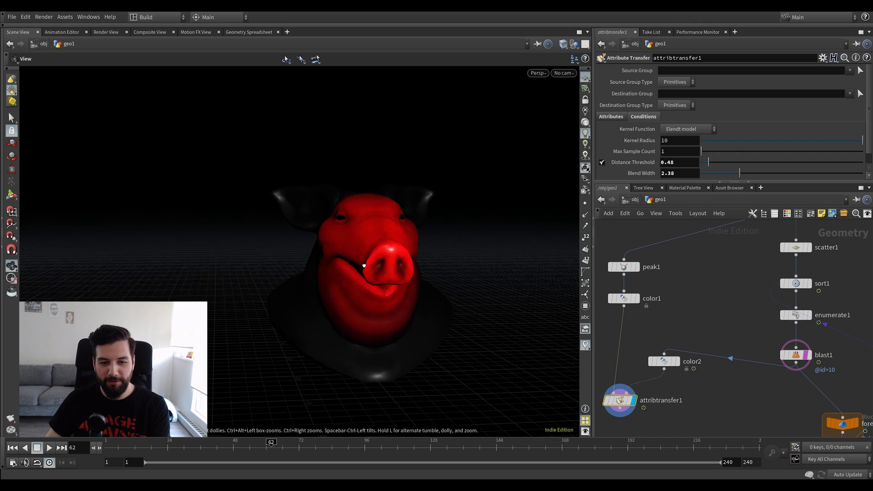
{"action": "middle_click_drag", "start_coordinate": [364, 265], "coordinate": [291, 248]}
{"action": "left_click_drag", "start_coordinate": [291, 247], "coordinate": [310, 277]}
{"action": "key", "text": "Up"}
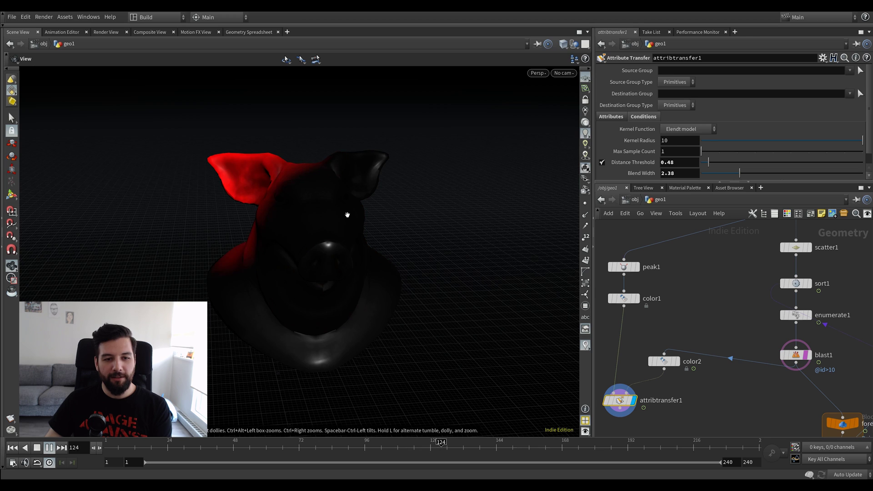
{"action": "key", "text": "Up"}
{"action": "key", "text": "ctrl+Up"}
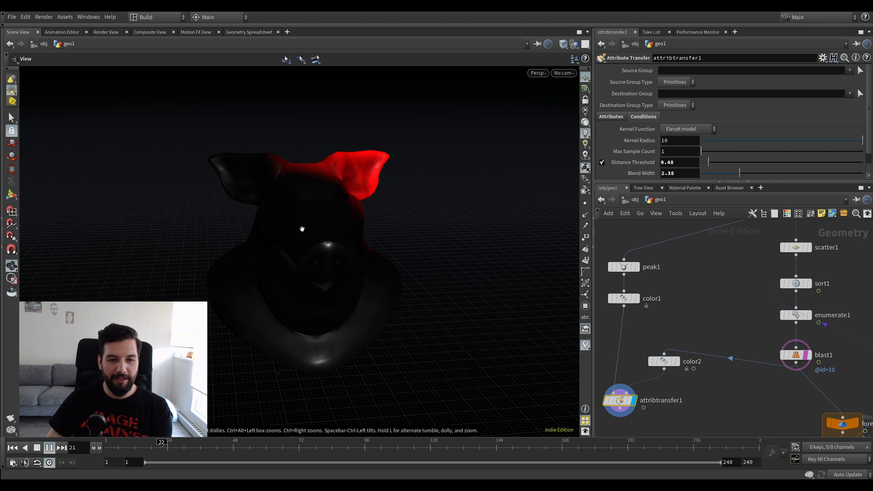
{"action": "key", "text": "Up"}
{"action": "key", "text": "ctrl+Up"}
Template foreach_end1 to overlay the connecting lines on the colored pig head, and play the animation, stopping at frame 34
{"action": "middle_click_drag", "start_coordinate": [738, 344], "coordinate": [718, 291]}
{"action": "scroll", "coordinate": [718, 291], "scroll_direction": "down", "scroll_amount": 3}
{"action": "middle_click_drag", "start_coordinate": [760, 380], "coordinate": [759, 349]}
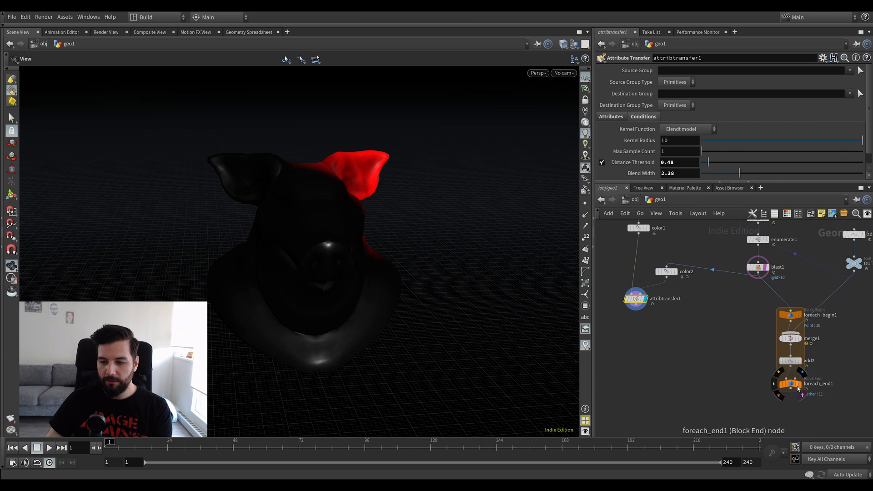
{"action": "left_click", "coordinate": [799, 389]}
{"action": "left_click_drag", "start_coordinate": [464, 247], "coordinate": [413, 206]}
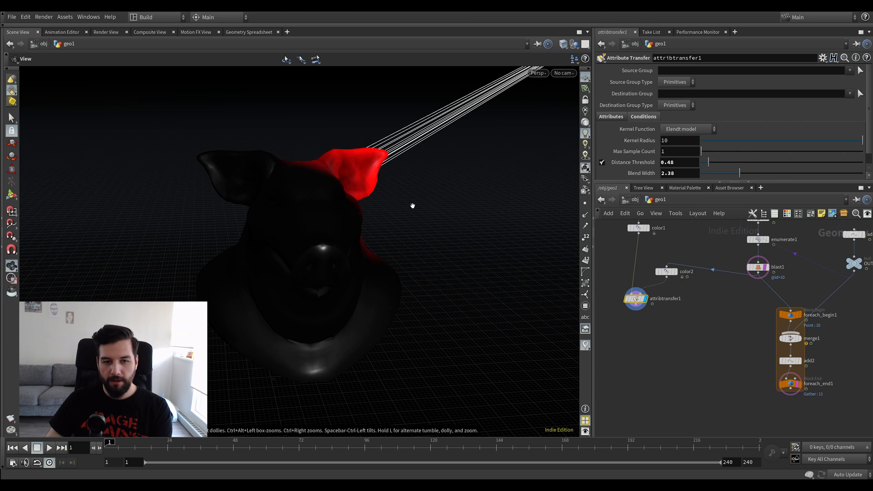
{"action": "key", "text": "Up"}
{"action": "key", "text": "Right"}
{"action": "mouse_move", "coordinate": [185, 451]}
{"action": "left_mouse_down"}
{"action": "mouse_move", "coordinate": [135, 452]}
{"action": "mouse_move", "coordinate": [268, 437]}
{"action": "mouse_move", "coordinate": [153, 444]}
{"action": "mouse_move", "coordinate": [194, 443]}
{"action": "left_mouse_up"}
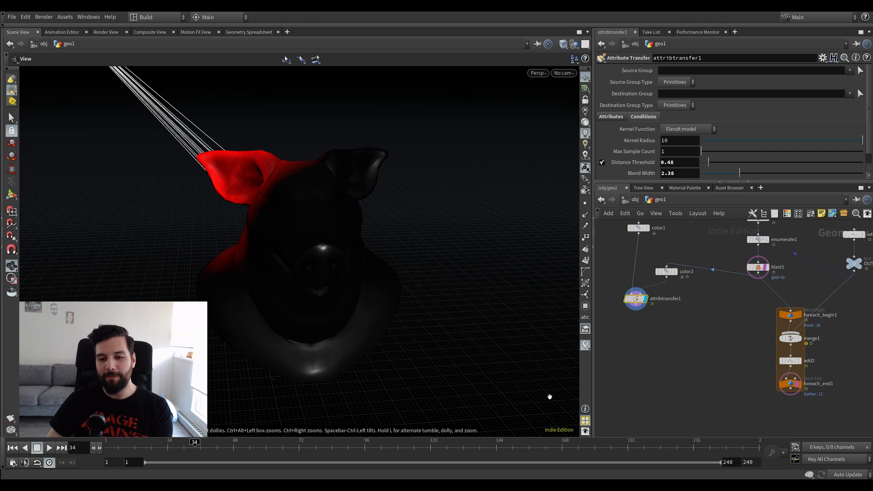
{"action": "key", "text": "Tab"}
{"action": "type", "text": "atvp"}
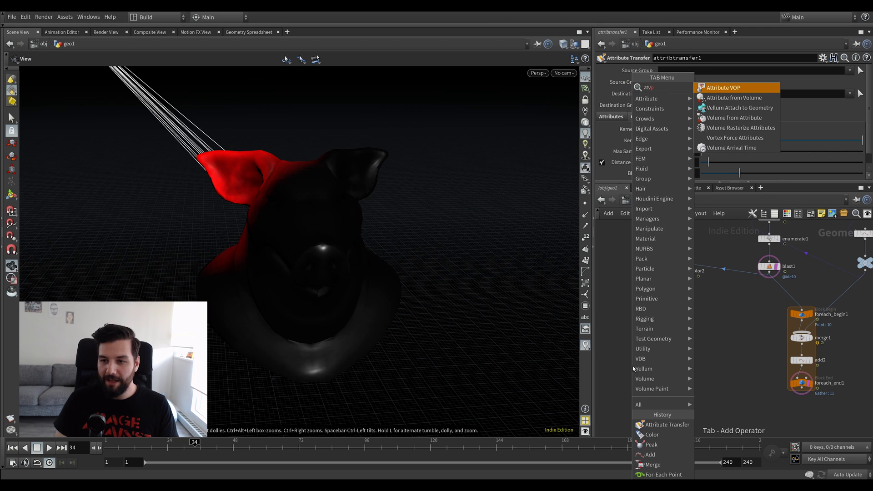
{"action": "key", "text": "Escape"}
Add a Solver node wired after attribtransfer1 and display it
{"action": "key", "text": "Tab"}
{"action": "type", "text": "solv"}
{"action": "key", "text": "Return"}
{"action": "scroll", "coordinate": [689, 330], "scroll_direction": "up", "scroll_amount": 1}
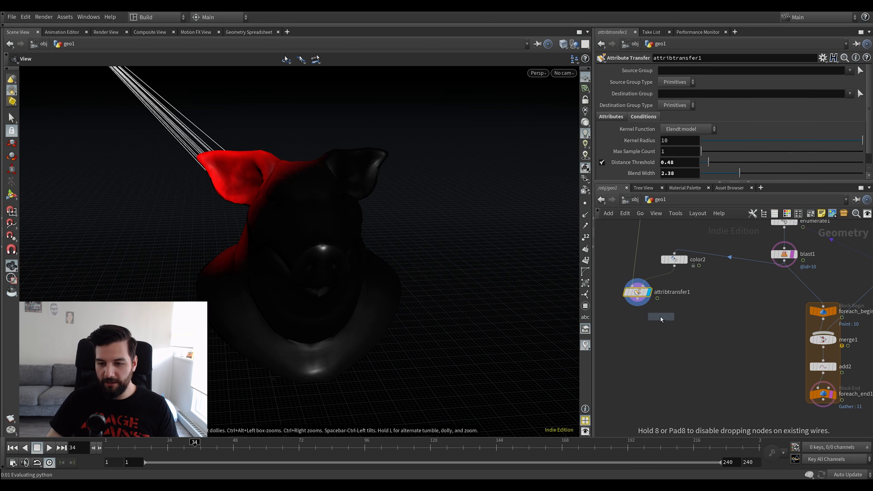
{"action": "left_click", "coordinate": [639, 300]}
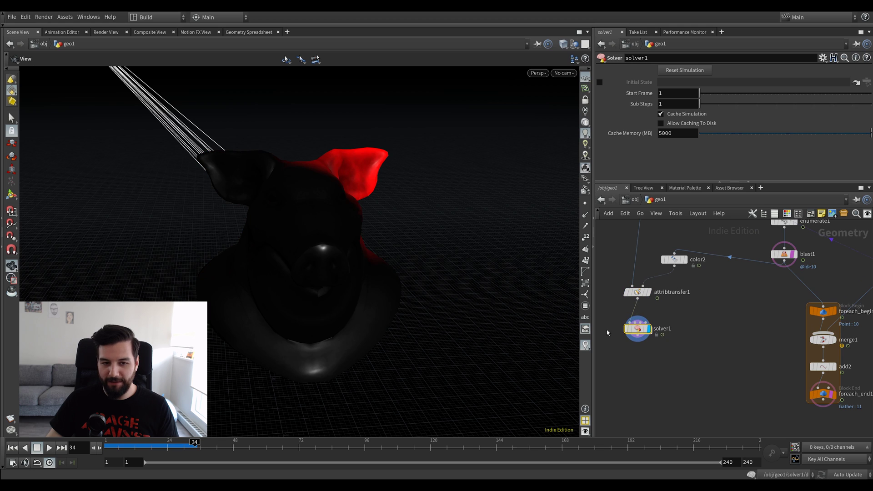
Play the displayed solver from the first frame to check its result, and return to frame 1
{"action": "key", "text": "ctrl+Up"}
{"action": "key", "text": "Up"}
{"action": "key", "text": "Up"}
{"action": "key", "text": "ctrl+Up"}
{"action": "middle_click_drag", "start_coordinate": [357, 188], "coordinate": [360, 212]}
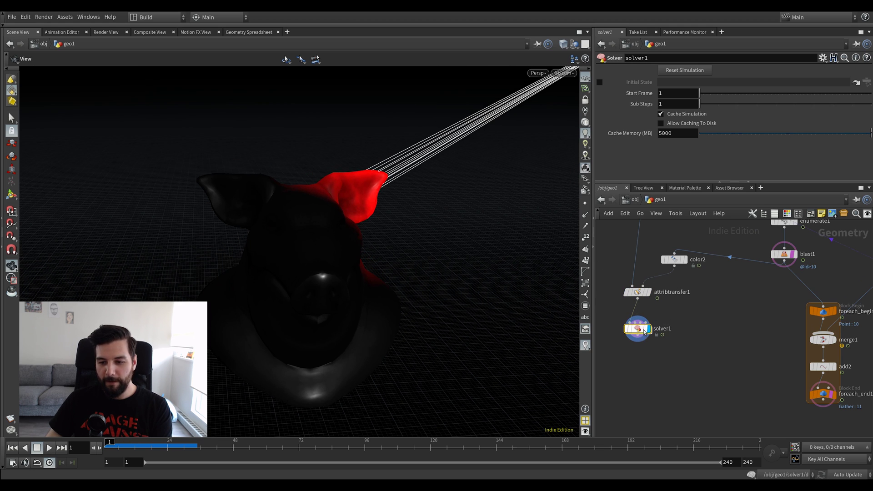
Open solver1's inner network and add an Attribute VOP node below the input nodes
{"action": "middle_click_drag", "start_coordinate": [680, 303], "coordinate": [680, 325]}
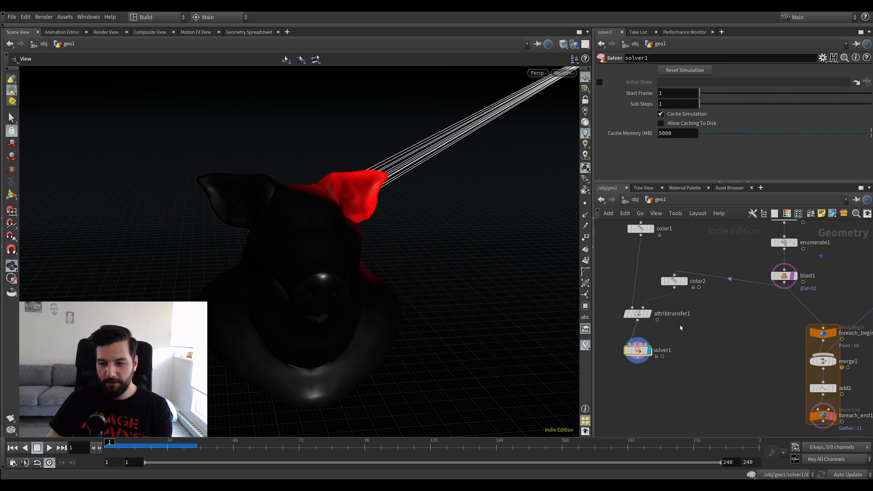
{"action": "double_click", "coordinate": [639, 351]}
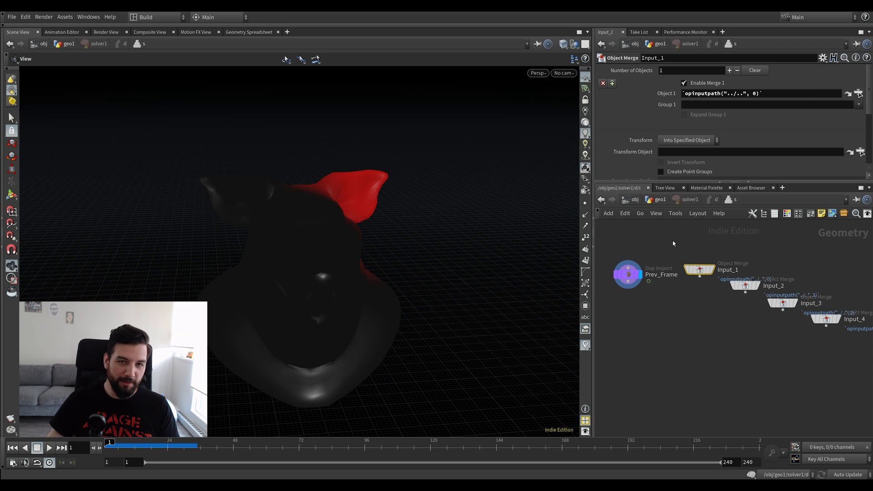
{"action": "key", "text": "Tab"}
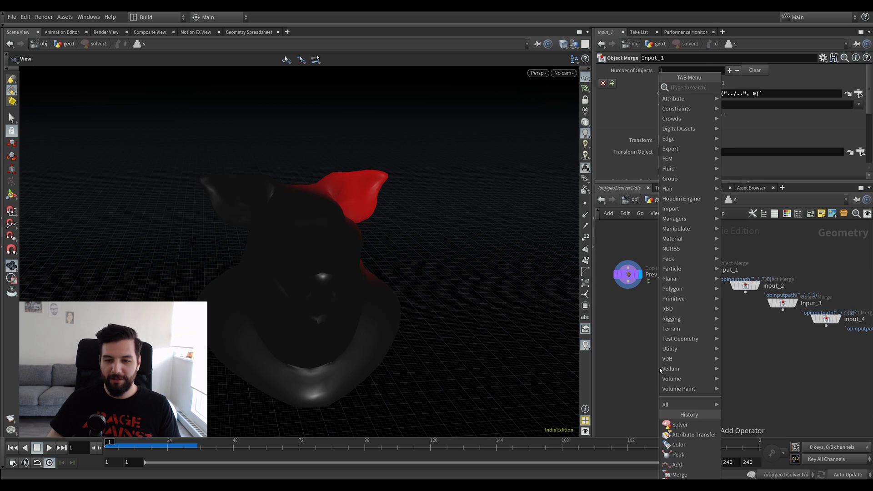
{"action": "key", "text": "Escape"}
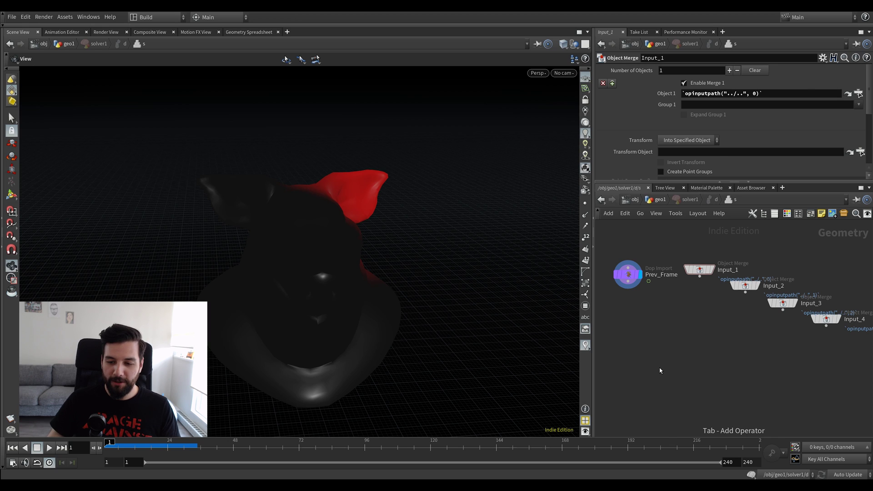
{"action": "key", "text": "Tab"}
{"action": "type", "text": "atvio"}
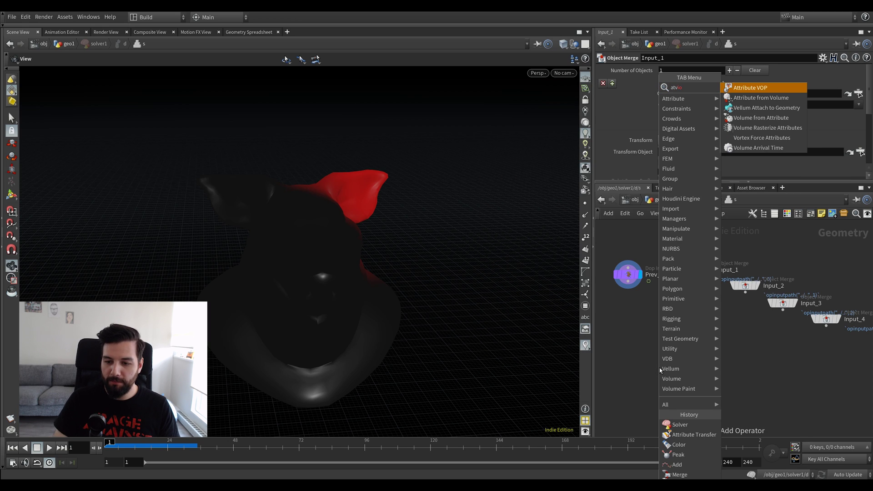
{"action": "key", "text": "Return"}
{"action": "left_click", "coordinate": [660, 367]}
Wire Prev_Frame into the Attribute VOP's first input and Input_1 into its second input
{"action": "left_click", "coordinate": [629, 281]}
{"action": "left_click", "coordinate": [651, 360]}
{"action": "scroll", "coordinate": [638, 271], "scroll_direction": "up", "scroll_amount": 2}
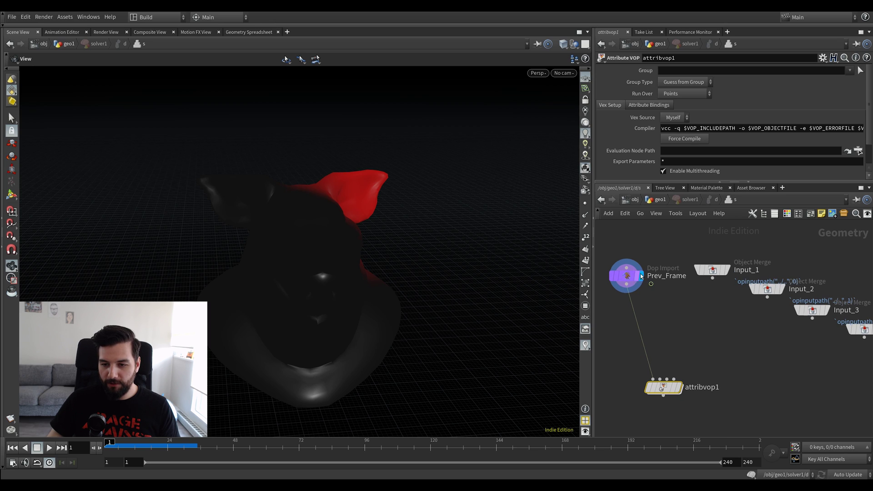
{"action": "left_click", "coordinate": [712, 278]}
{"action": "left_click", "coordinate": [661, 371]}
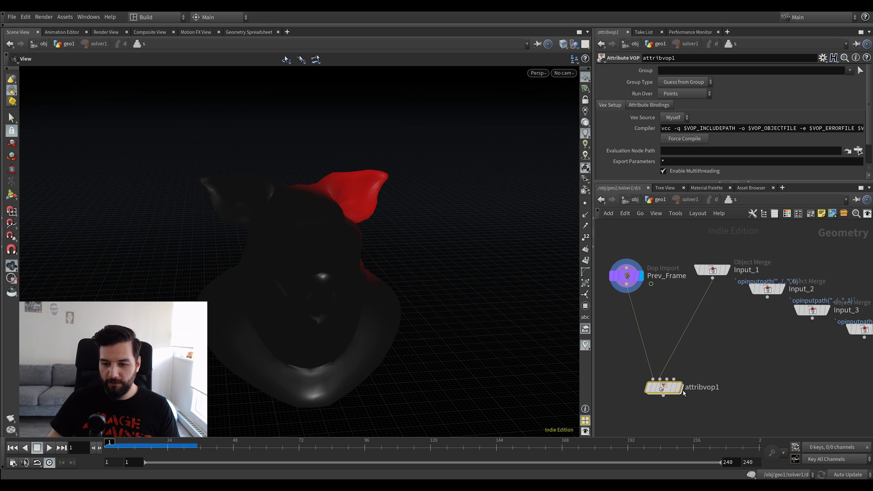
Open attribvop1's inner network and place an Add node beside the global parameters node
{"action": "double_click", "coordinate": [665, 387]}
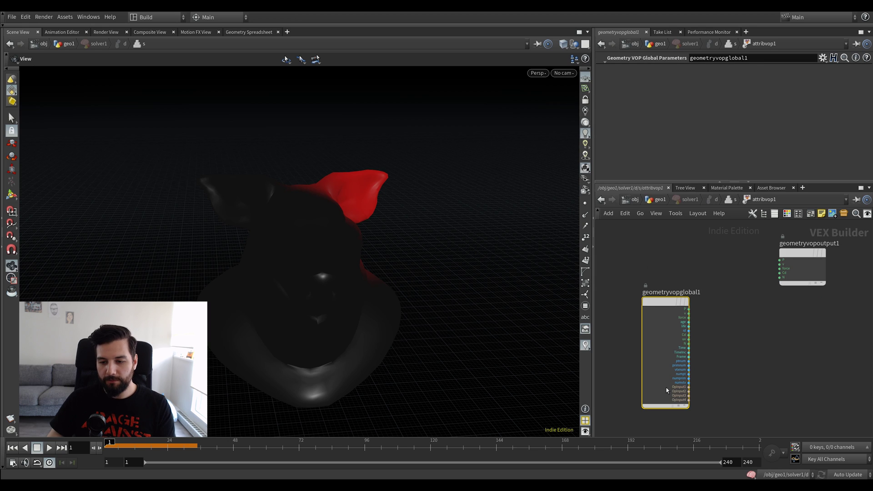
{"action": "key", "text": "Tab"}
{"action": "type", "text": "ad"}
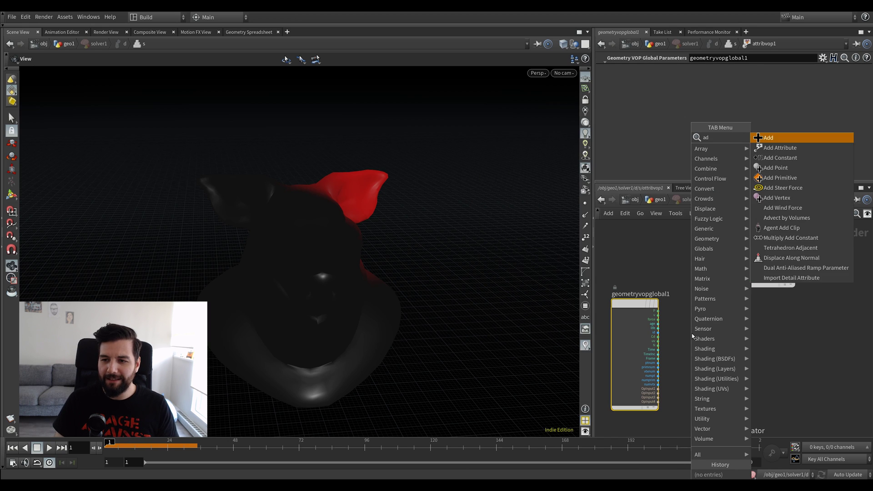
{"action": "key", "text": "Return"}
{"action": "left_click", "coordinate": [736, 340]}
Add an Import Point Attribute node and arrange it between the global parameters node and add1
{"action": "key", "text": "Tab"}
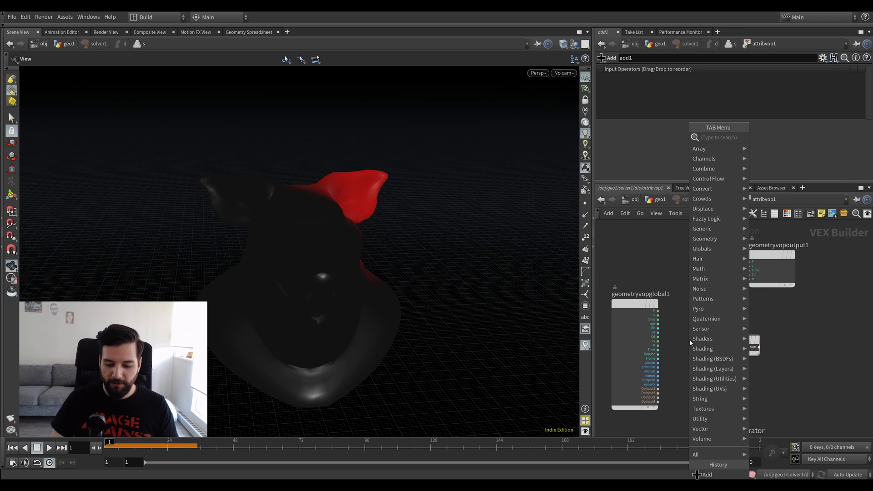
{"action": "type", "text": "impor"}
{"action": "key", "text": "Down"}
{"action": "key", "text": "Return"}
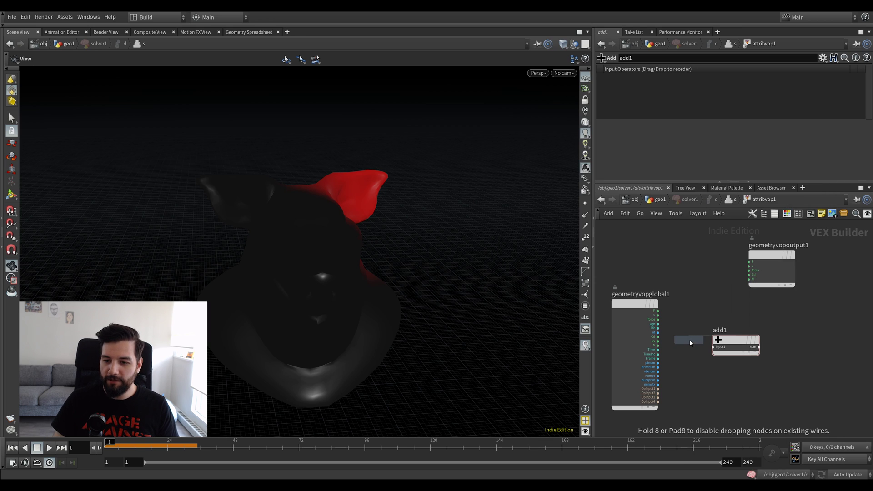
{"action": "left_click", "coordinate": [710, 386]}
{"action": "left_click_drag", "start_coordinate": [732, 342], "coordinate": [760, 340]}
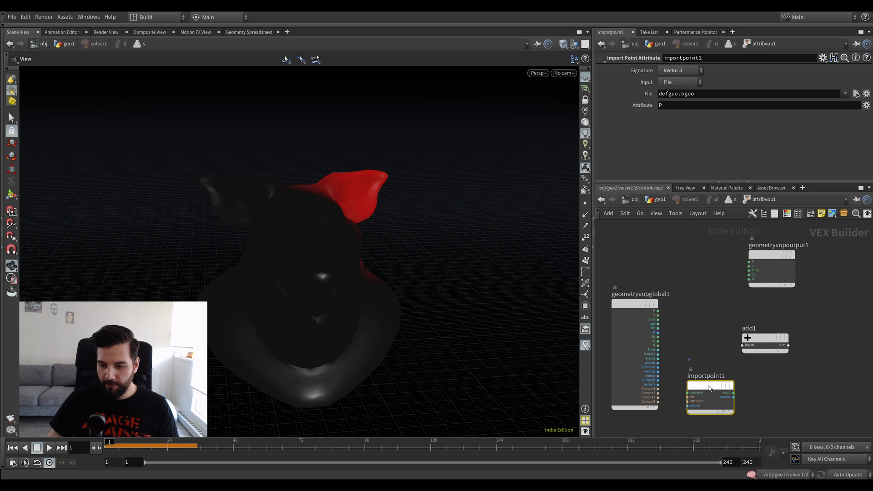
{"action": "left_click_drag", "start_coordinate": [711, 388], "coordinate": [718, 365]}
{"action": "scroll", "coordinate": [645, 288], "scroll_direction": "up", "scroll_amount": 2}
{"action": "left_click_drag", "start_coordinate": [648, 313], "coordinate": [634, 314]}
{"action": "middle_click_drag", "start_coordinate": [743, 390], "coordinate": [744, 337]}
{"action": "left_click_drag", "start_coordinate": [744, 334], "coordinate": [730, 354]}
{"action": "left_click", "coordinate": [731, 346]}
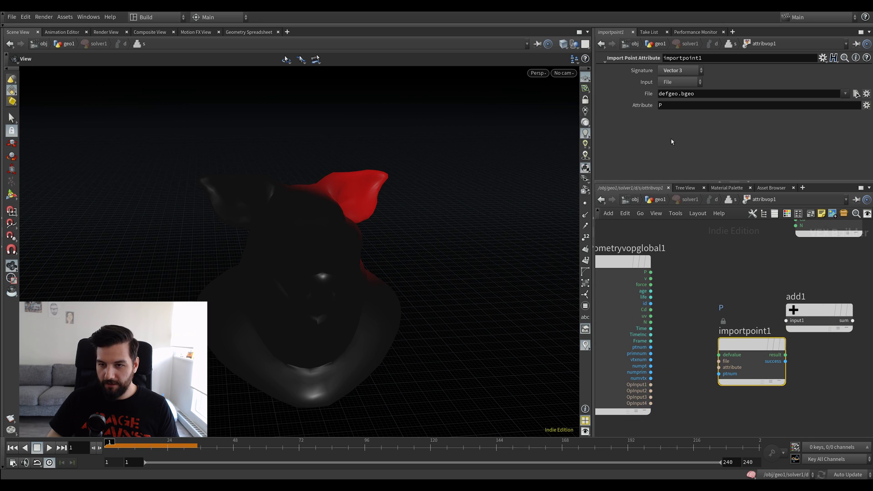
Wire OpInput2 into importpoint1's file input and set its imported attribute to Cd
{"action": "left_click", "coordinate": [719, 361]}
{"action": "left_click", "coordinate": [654, 391]}
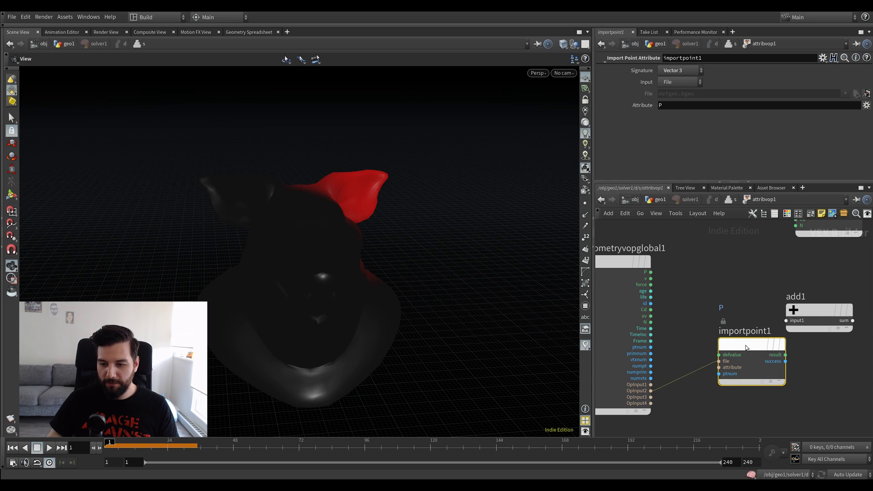
{"action": "left_click_drag", "start_coordinate": [747, 347], "coordinate": [718, 377]}
{"action": "double_click", "coordinate": [678, 105]}
{"action": "type", "text": "Cd"}
{"action": "key", "text": "Return"}
Wire the global Cd and importpoint1's result into add1's first two inputs
{"action": "left_click_drag", "start_coordinate": [814, 313], "coordinate": [842, 296]}
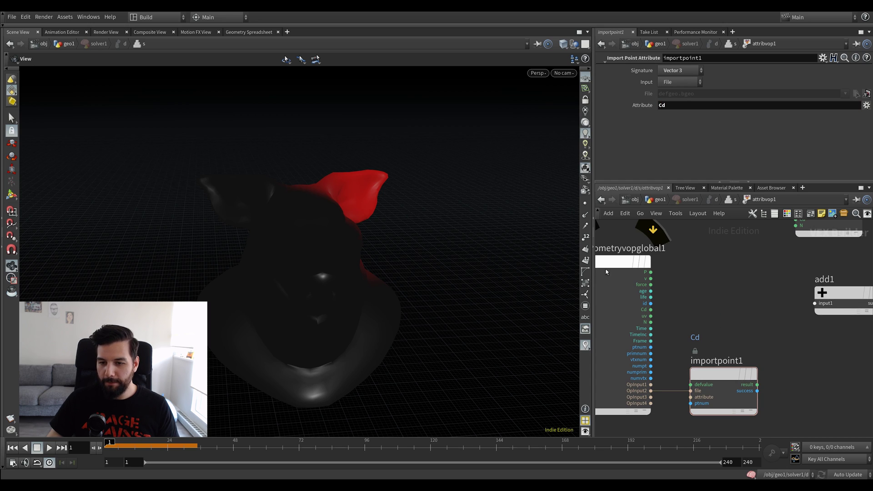
{"action": "left_click", "coordinate": [651, 310]}
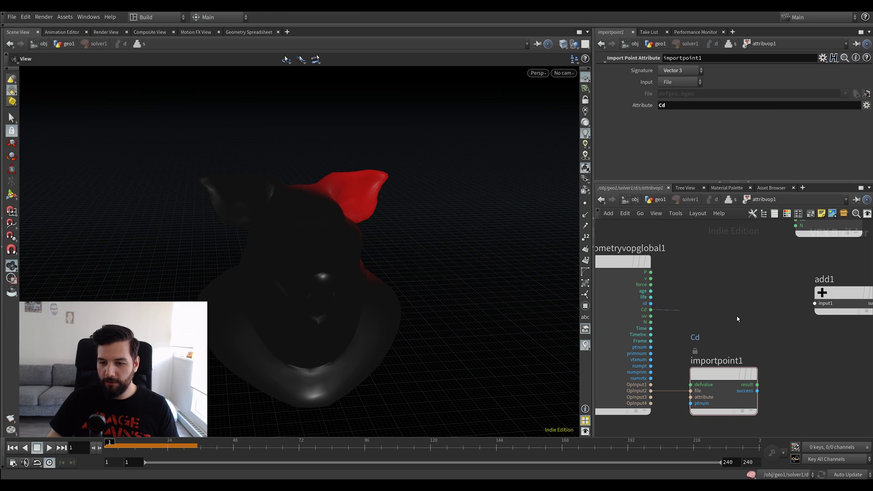
{"action": "left_click", "coordinate": [815, 304]}
{"action": "left_click", "coordinate": [758, 385]}
{"action": "left_click", "coordinate": [805, 326]}
{"action": "middle_click_drag", "start_coordinate": [824, 366], "coordinate": [737, 378]}
{"action": "middle_click_drag", "start_coordinate": [812, 238], "coordinate": [757, 290]}
{"action": "left_click_drag", "start_coordinate": [704, 356], "coordinate": [685, 354]}
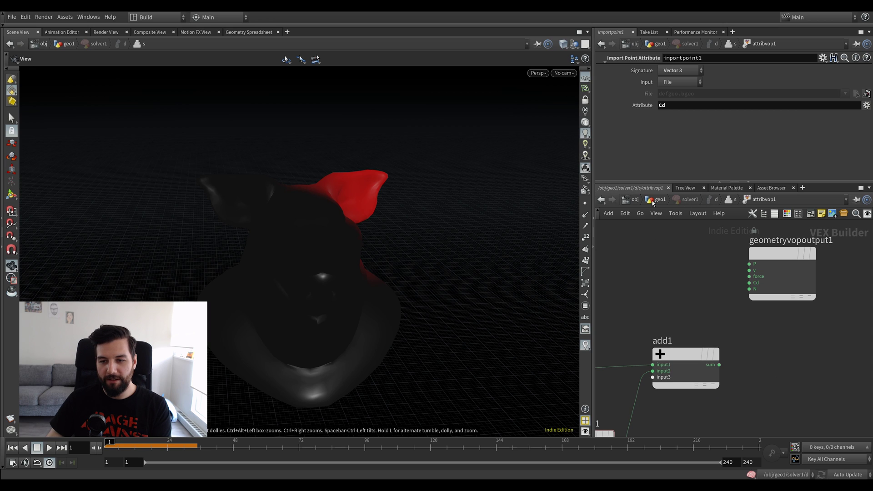
Return to the geo1 network and play solver1 from the first frame to check how the color behaves
{"action": "left_click", "coordinate": [659, 200]}
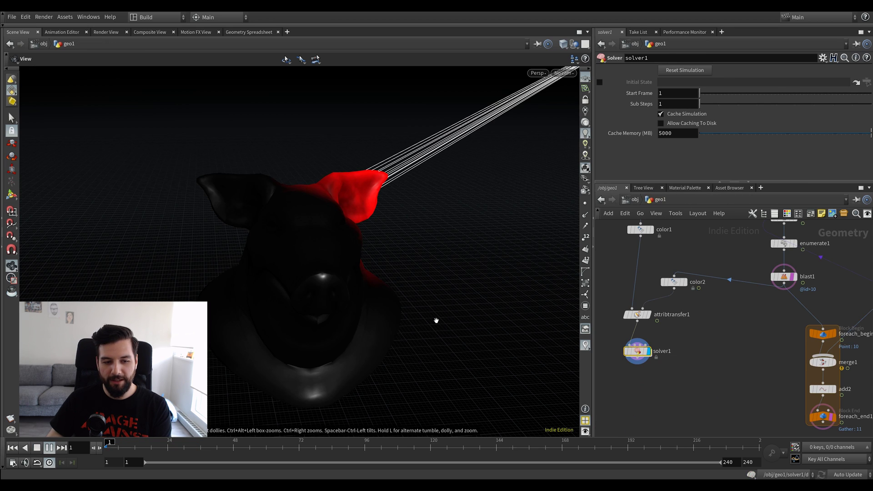
{"action": "key", "text": "Up"}
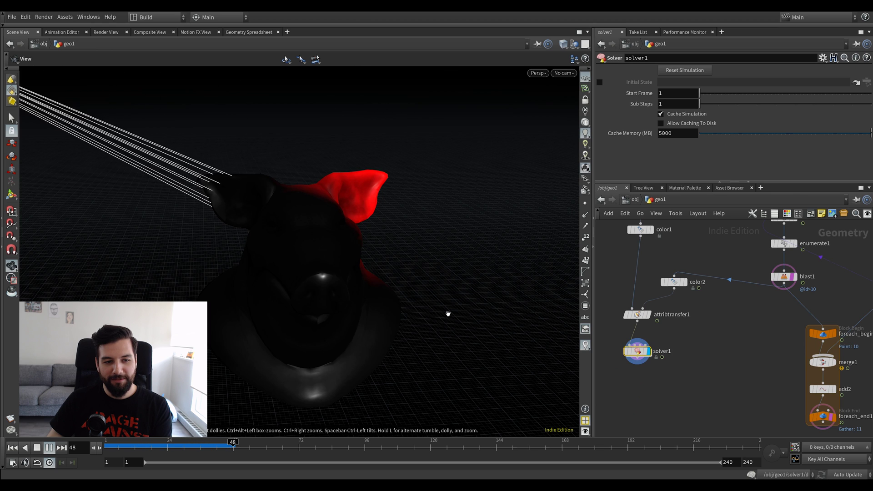
{"action": "key", "text": "Up"}
{"action": "key", "text": "ctrl+Up"}
{"action": "key", "text": "Up"}
{"action": "key", "text": "Up"}
{"action": "left_click", "coordinate": [638, 363]}
{"action": "left_click", "coordinate": [640, 384]}
{"action": "left_click", "coordinate": [639, 386]}
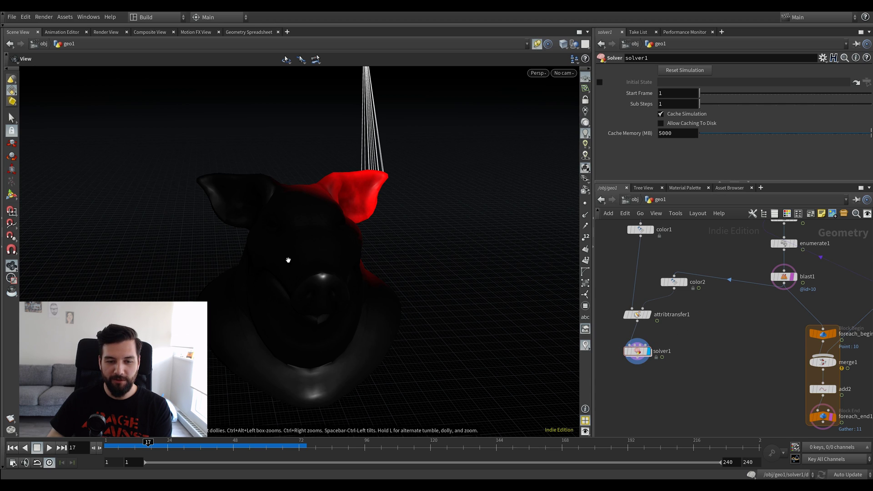
Reopen attribvop1 inside solver1 and wire add1's sum into the Cd input of geometryvopoutput1
{"action": "double_click", "coordinate": [637, 351]}
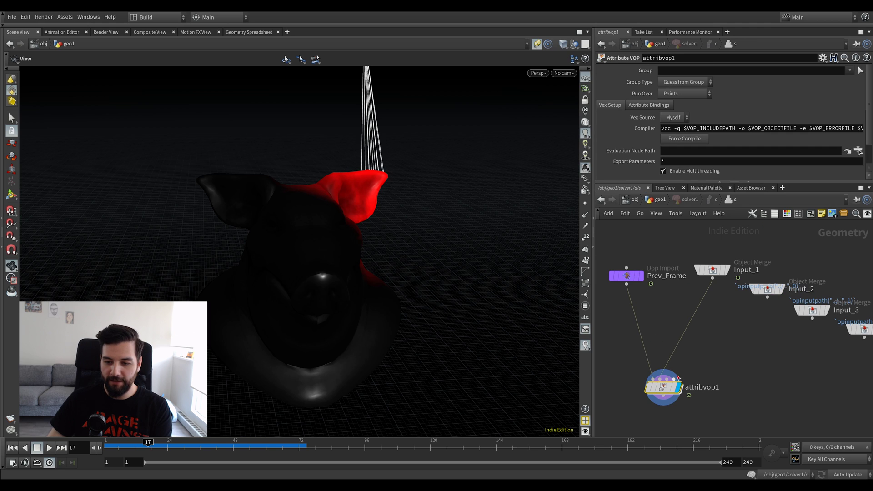
{"action": "double_click", "coordinate": [668, 390]}
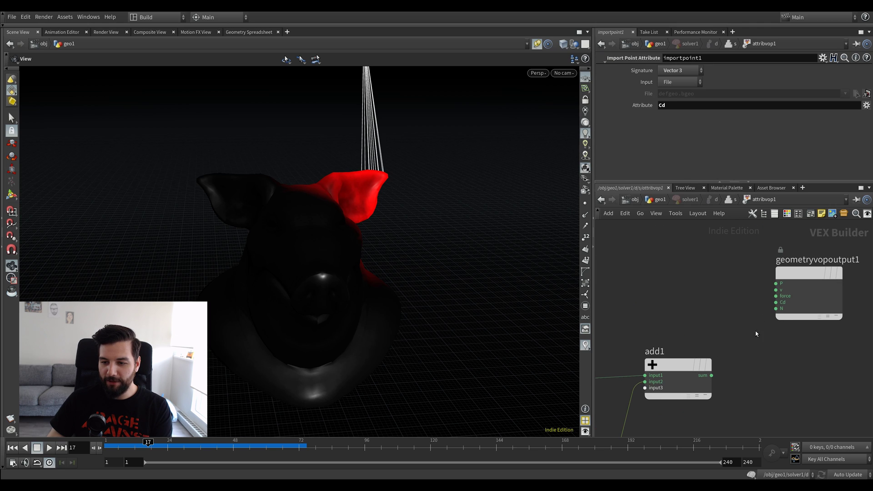
{"action": "left_click", "coordinate": [777, 304]}
{"action": "left_click", "coordinate": [712, 376]}
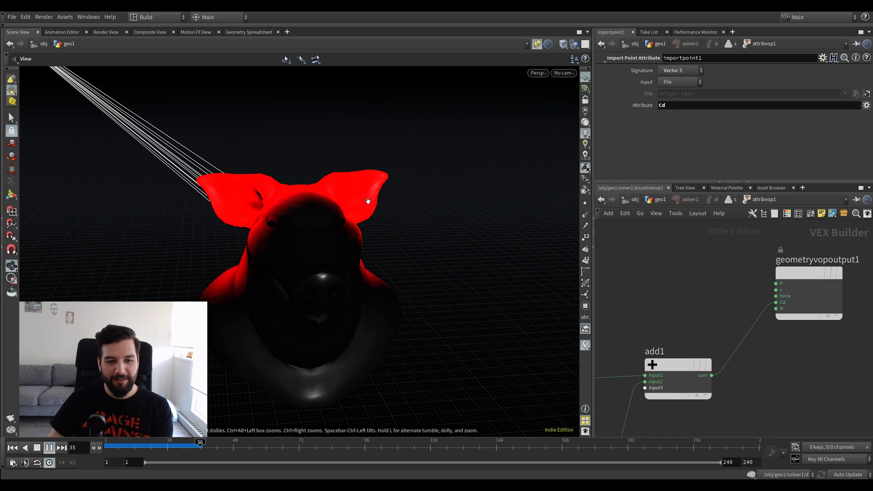
Play the accumulated color mask, inspect the head from several angles, and return to frame 1
{"action": "key", "text": "Up"}
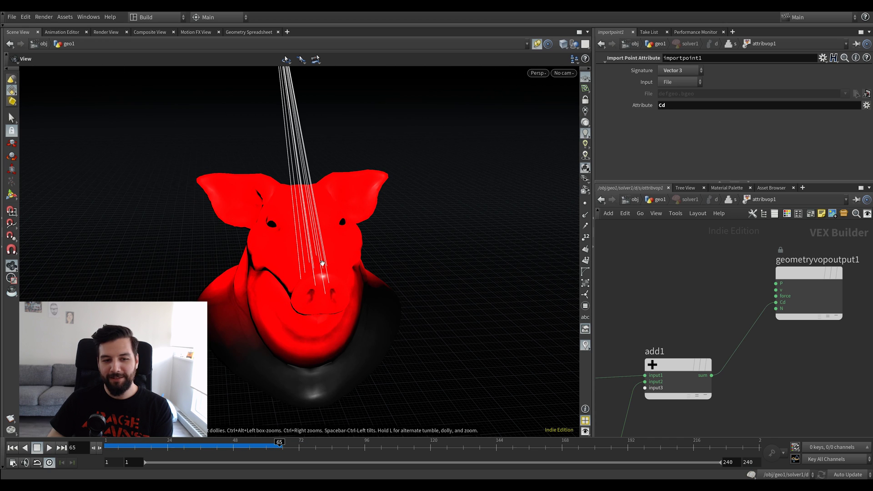
{"action": "left_click_drag", "start_coordinate": [322, 263], "coordinate": [277, 226]}
{"action": "key", "text": "Up"}
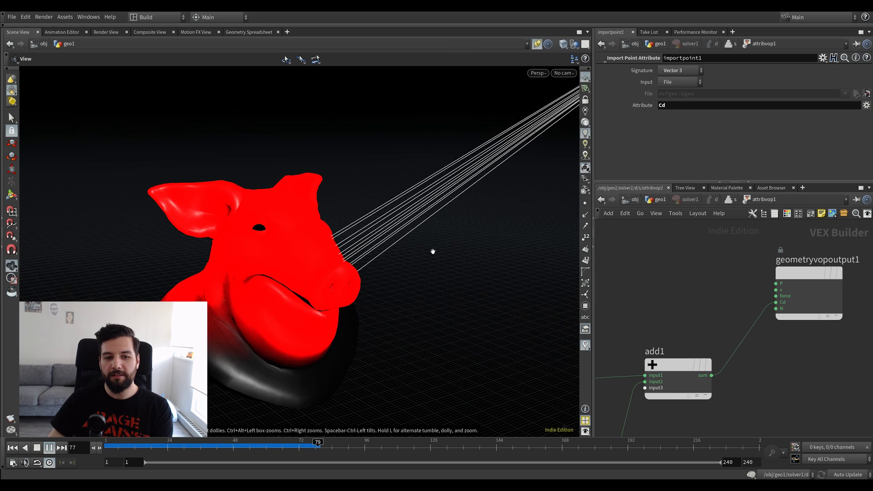
{"action": "left_click_drag", "start_coordinate": [458, 223], "coordinate": [352, 255]}
{"action": "key", "text": "ctrl+Up"}
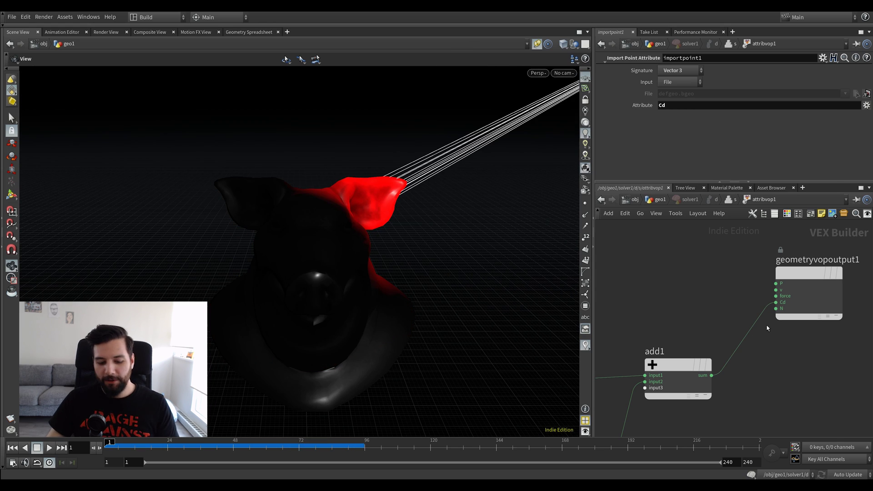
Insert a Clamp node between add1's sum and the Cd input of geometryvopoutput1
{"action": "key", "text": "Tab"}
{"action": "type", "text": "ciamp"}
{"action": "key", "text": "Return"}
{"action": "left_click", "coordinate": [746, 339]}
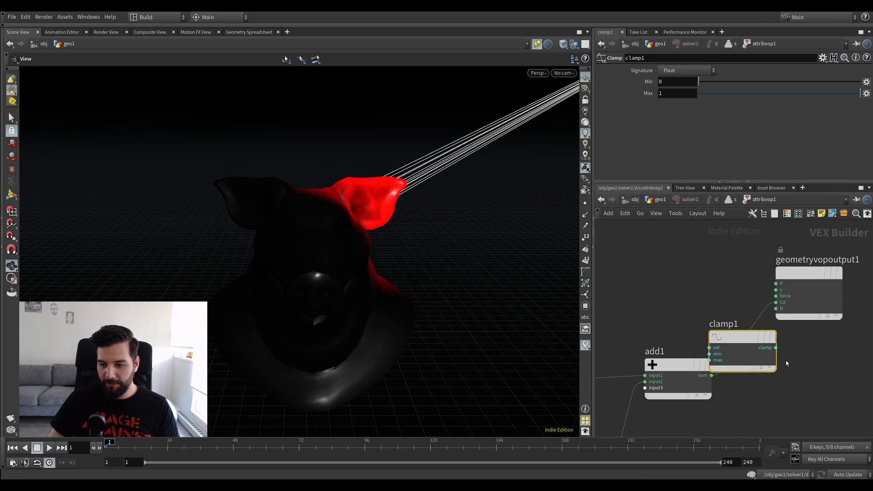
{"action": "middle_click_drag", "start_coordinate": [783, 365], "coordinate": [744, 359]}
{"action": "left_click_drag", "start_coordinate": [703, 337], "coordinate": [714, 339]}
{"action": "middle_click_drag", "start_coordinate": [795, 361], "coordinate": [721, 371]}
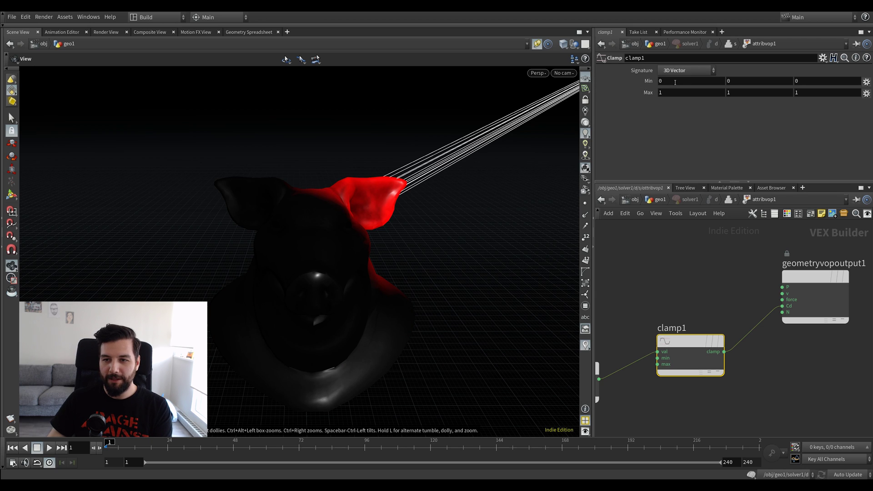
Play the simulation with the clamped color and return to frame 1
{"action": "key", "text": "Up"}
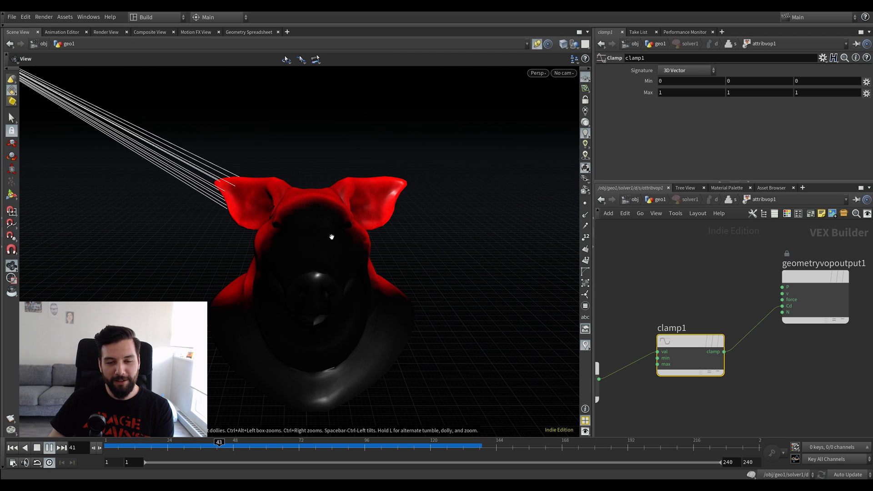
{"action": "key", "text": "Up"}
{"action": "key", "text": "ctrl+Up"}
Insert a Multiply node on the wire between clamp1 and the Cd input of geometryvopoutput1
{"action": "middle_click_drag", "start_coordinate": [833, 369], "coordinate": [803, 372]}
{"action": "left_click_drag", "start_coordinate": [780, 281], "coordinate": [835, 278]}
{"action": "left_click", "coordinate": [720, 272]}
{"action": "key", "text": "Tab"}
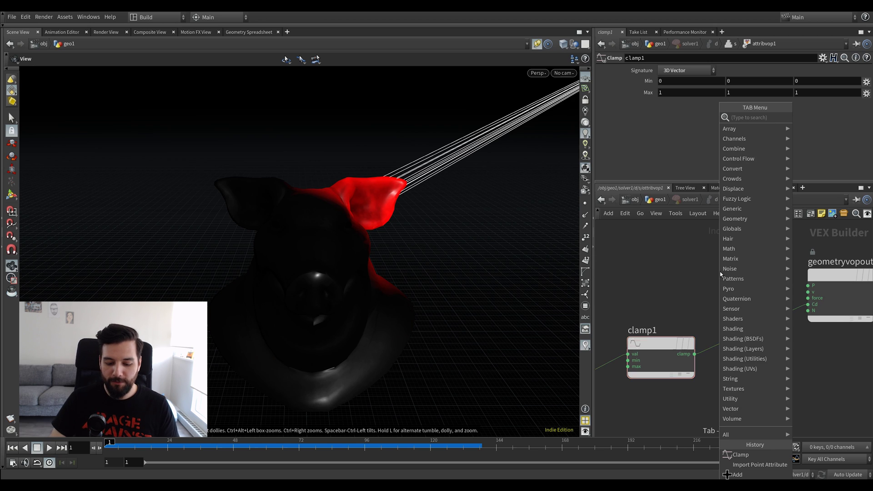
{"action": "type", "text": "mul"}
{"action": "key", "text": "Return"}
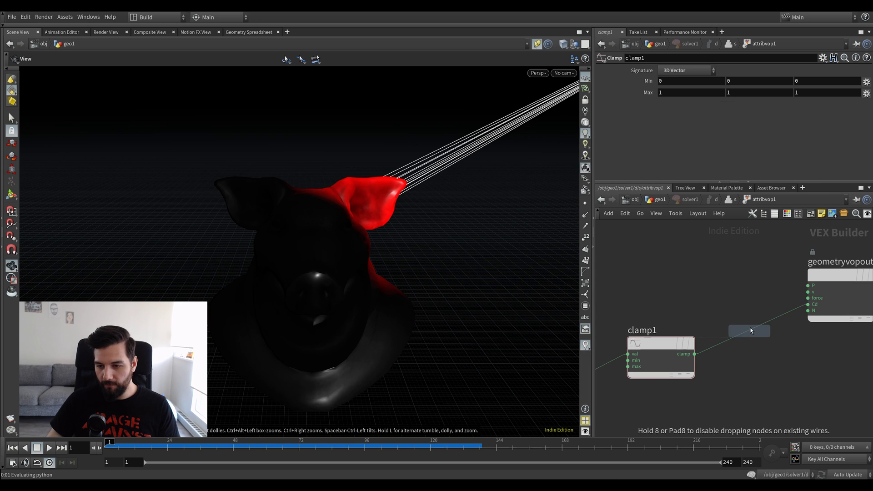
{"action": "left_click", "coordinate": [751, 331]}
Promote multiply1's second input to a parameter, expose its parameter node, and move it above clamp1
{"action": "right_click", "coordinate": [754, 348]}
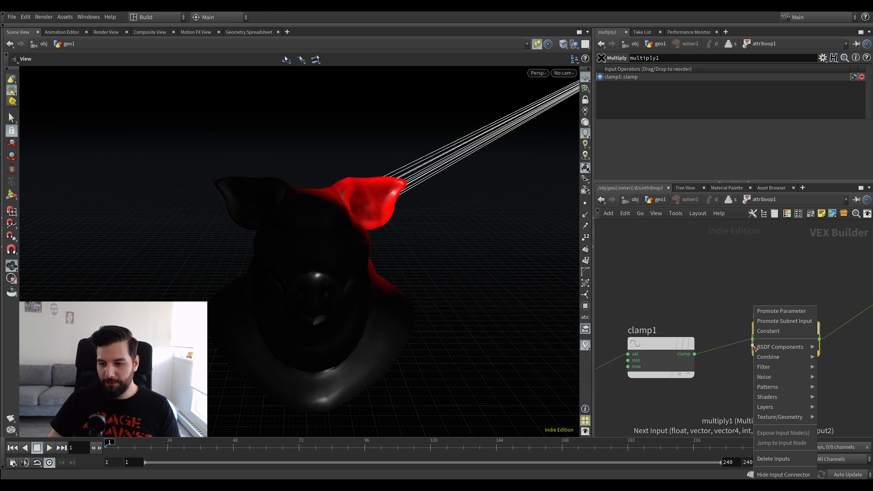
{"action": "left_click", "coordinate": [747, 353]}
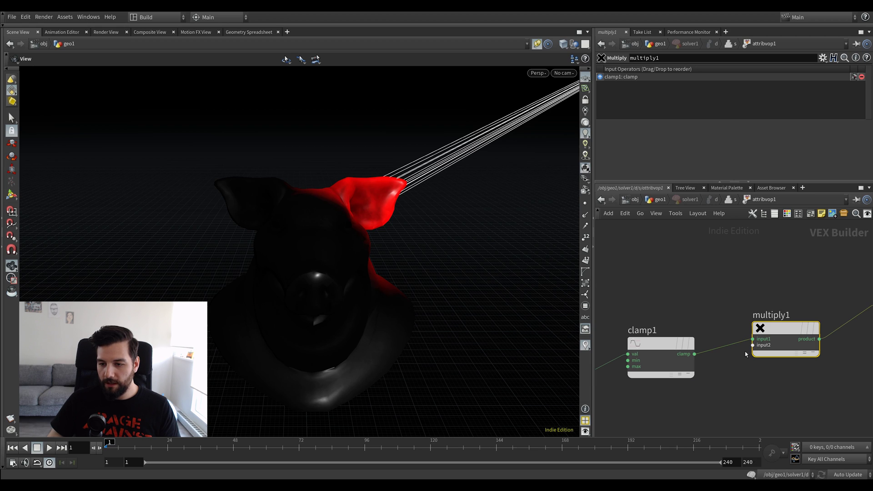
{"action": "right_click", "coordinate": [753, 347]}
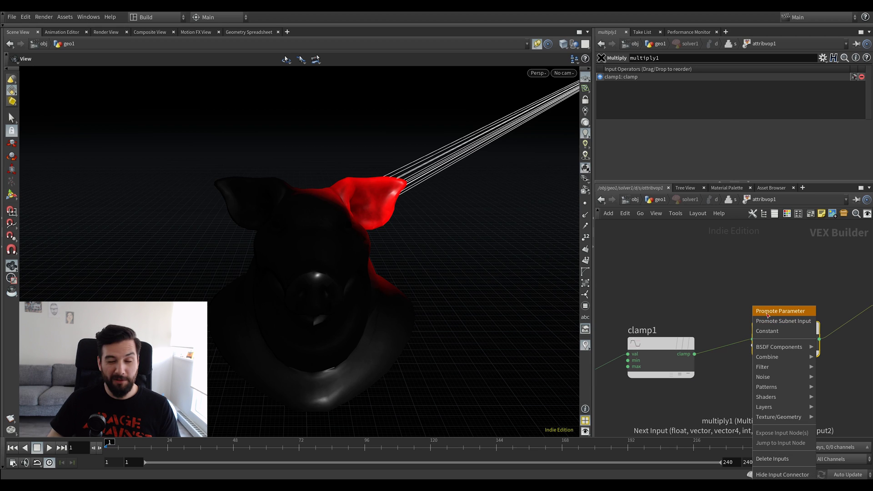
{"action": "left_click", "coordinate": [767, 312]}
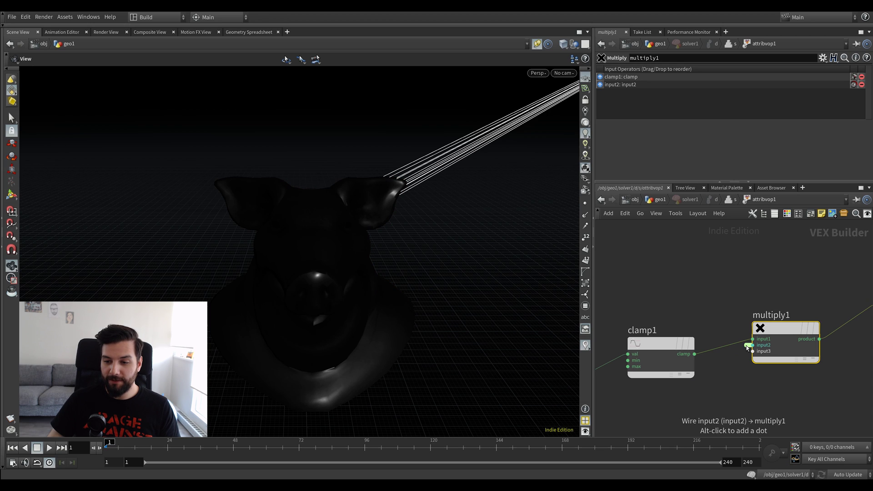
{"action": "left_click", "coordinate": [747, 346]}
{"action": "left_click_drag", "start_coordinate": [687, 329], "coordinate": [686, 295]}
Name the promoted parameter mult and label it Mult
{"action": "left_click", "coordinate": [669, 69]}
{"action": "type", "text": "mult"}
{"action": "key", "text": "Tab"}
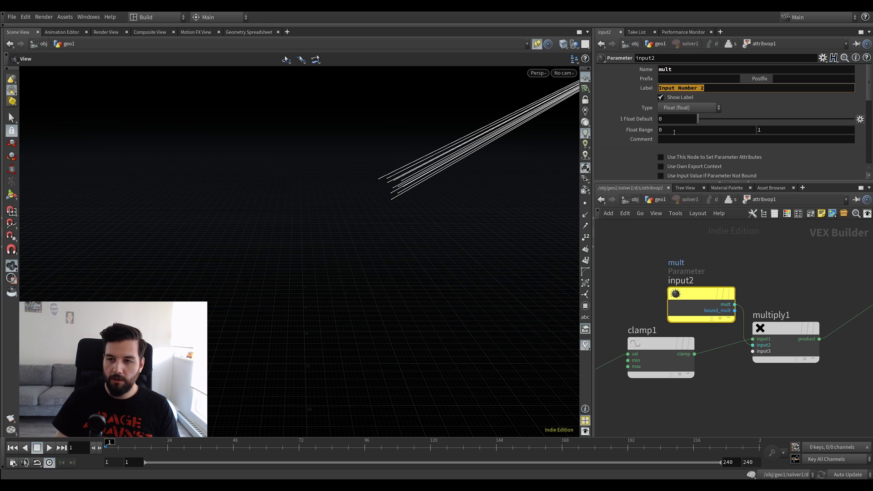
{"action": "type", "text": "Mult"}
{"action": "key", "text": "Return"}
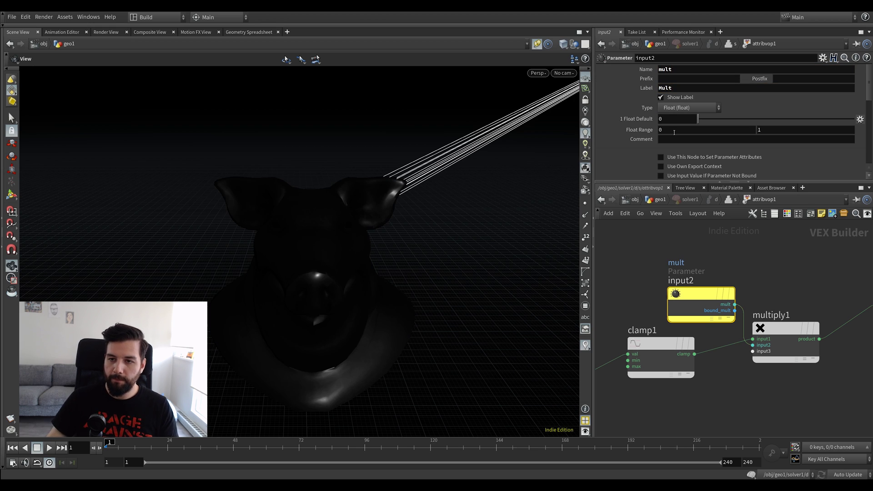
Go up to the solver's inner network and set attribvop1's Mult parameter to 0.9
{"action": "key", "text": "u"}
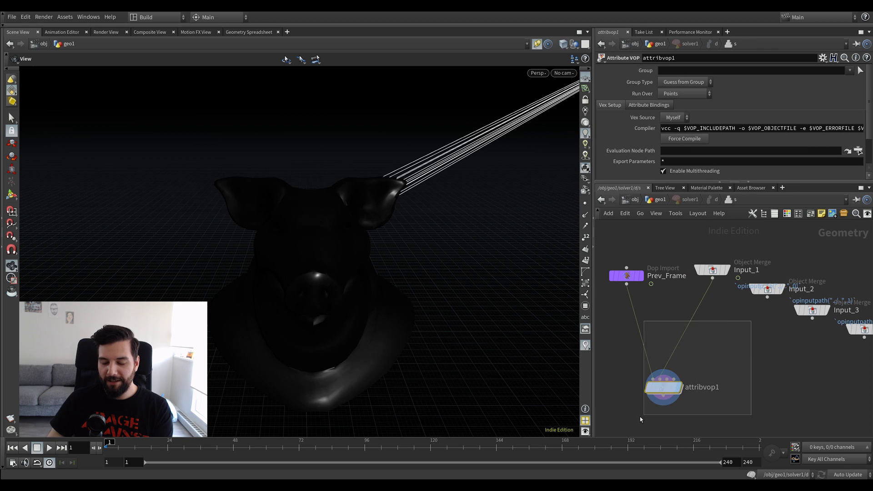
{"action": "scroll", "coordinate": [666, 172], "scroll_direction": "down", "scroll_amount": 2}
{"action": "left_click_drag", "start_coordinate": [699, 173], "coordinate": [746, 179]}
{"action": "left_click_drag", "start_coordinate": [846, 187], "coordinate": [801, 189]}
{"action": "left_click", "coordinate": [673, 175]}
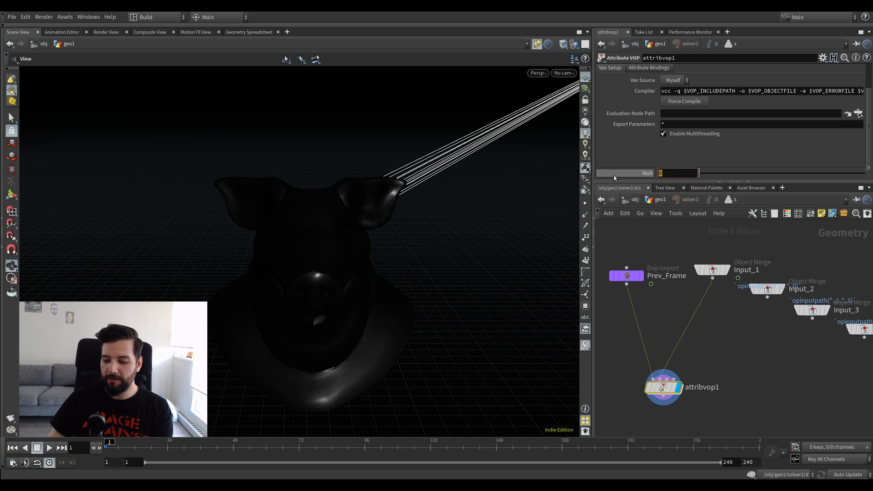
{"action": "type", "text": "0.9"}
{"action": "key", "text": "Return"}
Play the simulation to check how the red mask fades over time, and return to frame 1
{"action": "key", "text": "Up"}
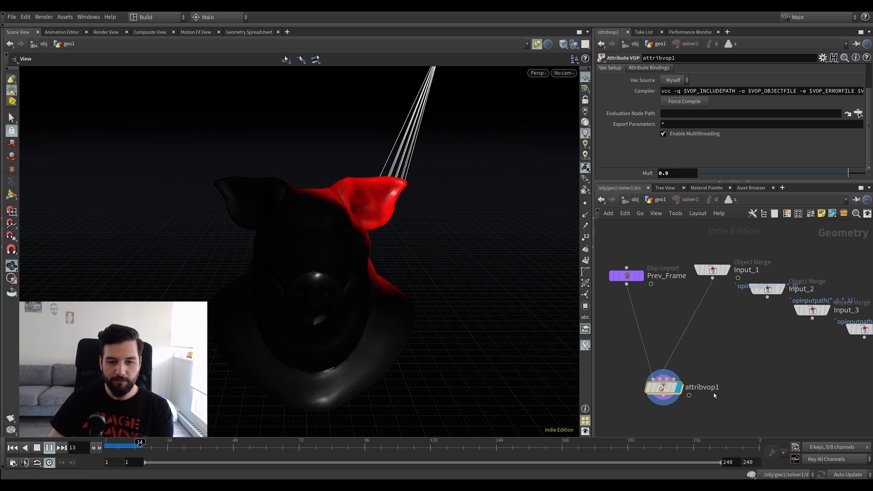
{"action": "key", "text": "Up"}
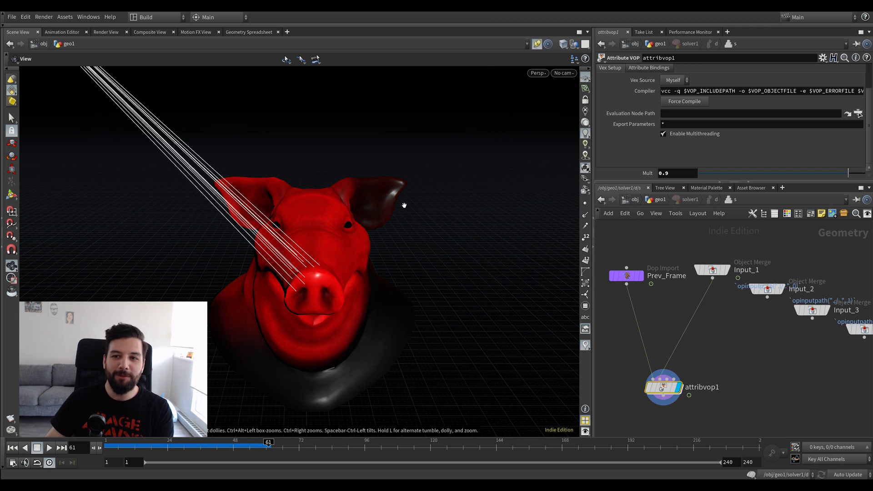
{"action": "key", "text": "ctrl+Up"}
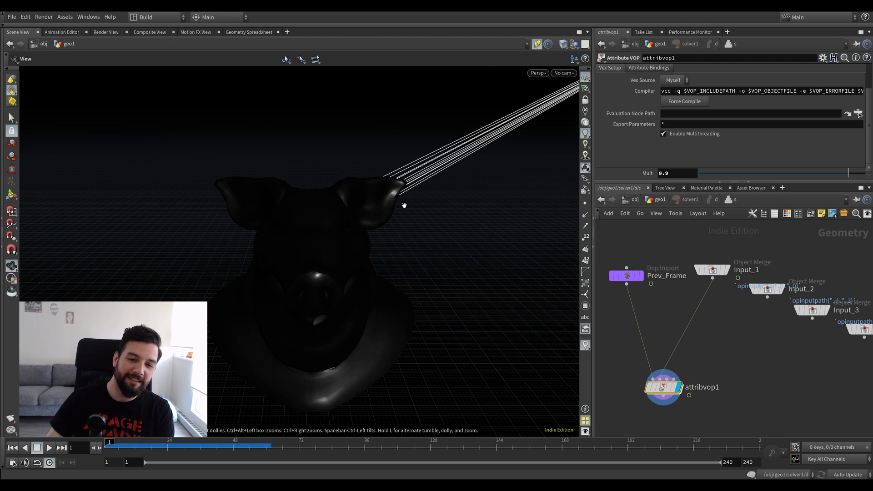
Play the simulation, try Mult at 0.5 on attribvop1, and play it again from frame 1 to compare the fade
{"action": "key", "text": "Up"}
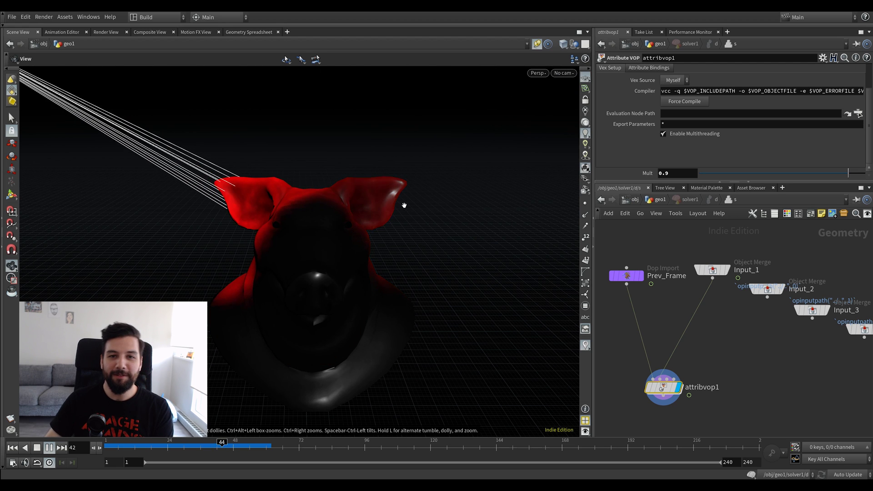
{"action": "key", "text": "ctrl+Up"}
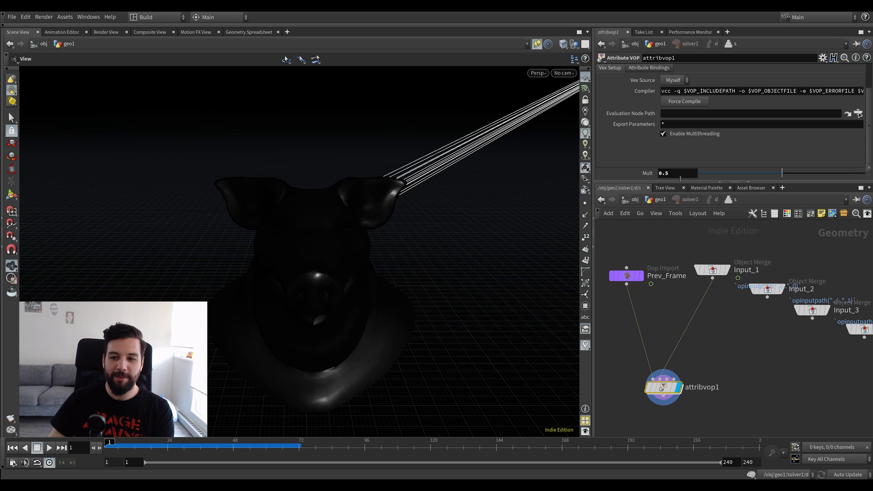
{"action": "key", "text": "Up"}
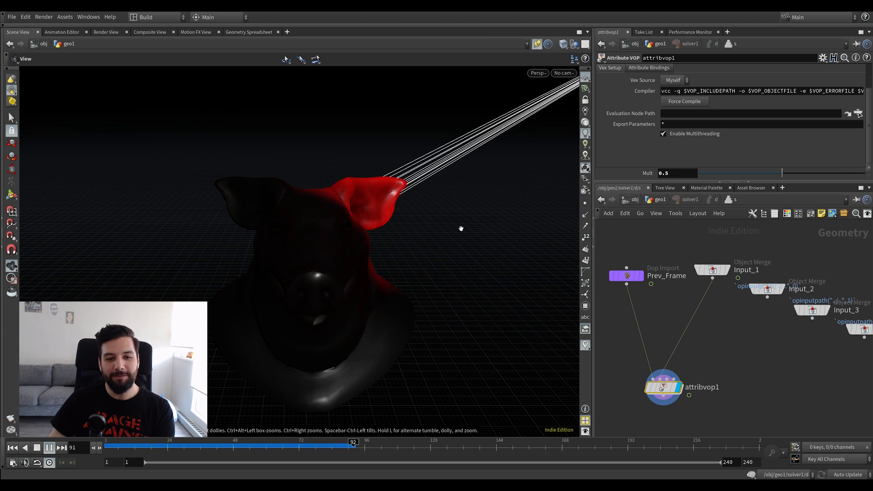
{"action": "key", "text": "ctrl+Up"}
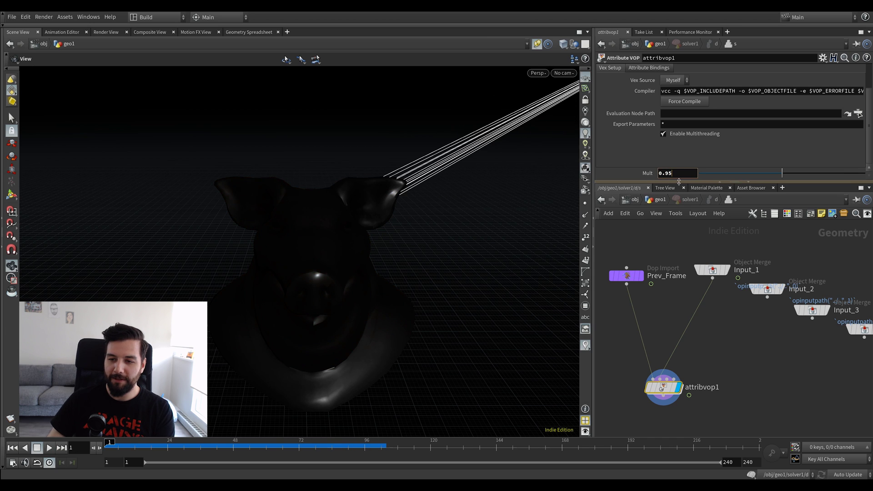
Set attribvop1's Mult to 0.95, play the simulation to check the slower fade, and return to frame 1
{"action": "key", "text": "Up"}
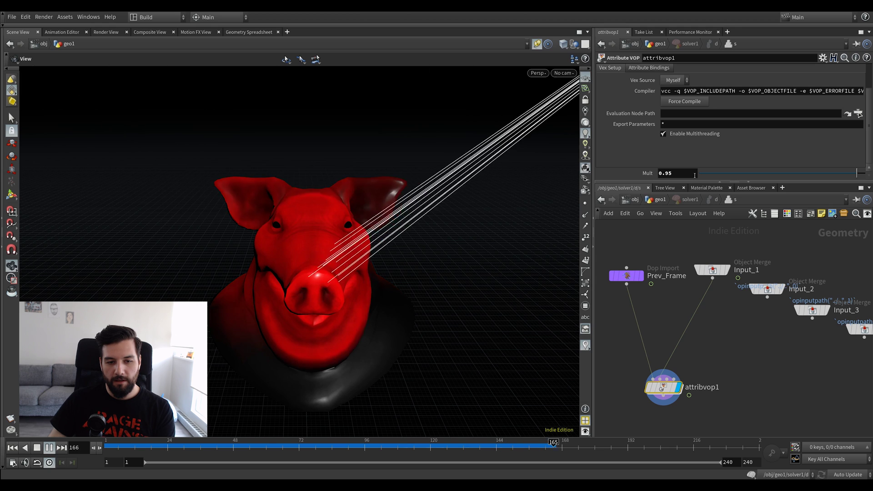
{"action": "key", "text": "Up"}
{"action": "key", "text": "ctrl+Up"}
{"action": "left_click_drag", "start_coordinate": [679, 176], "coordinate": [670, 178]}
{"action": "left_click", "coordinate": [757, 391]}
{"action": "middle_click_drag", "start_coordinate": [705, 319], "coordinate": [702, 327]}
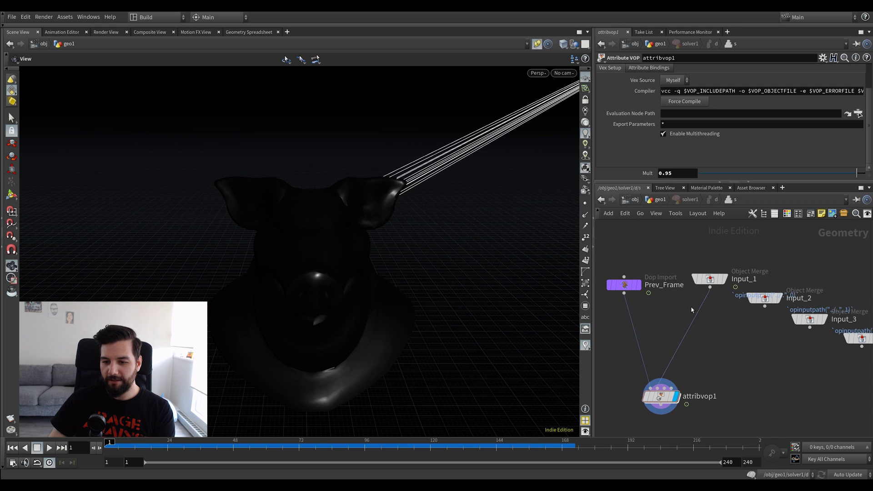
Go up to the geo1 network and add a Blast node connected below solver1
{"action": "left_click", "coordinate": [666, 201]}
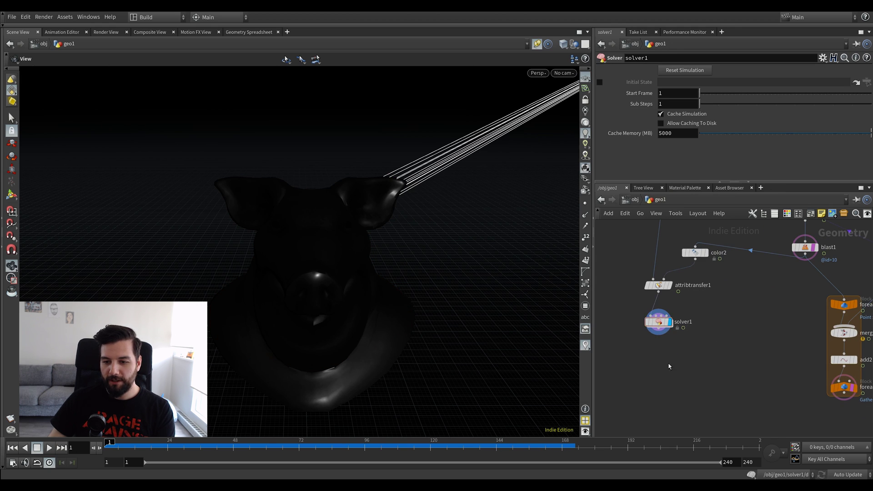
{"action": "key", "text": "Tab"}
{"action": "key", "text": "Escape"}
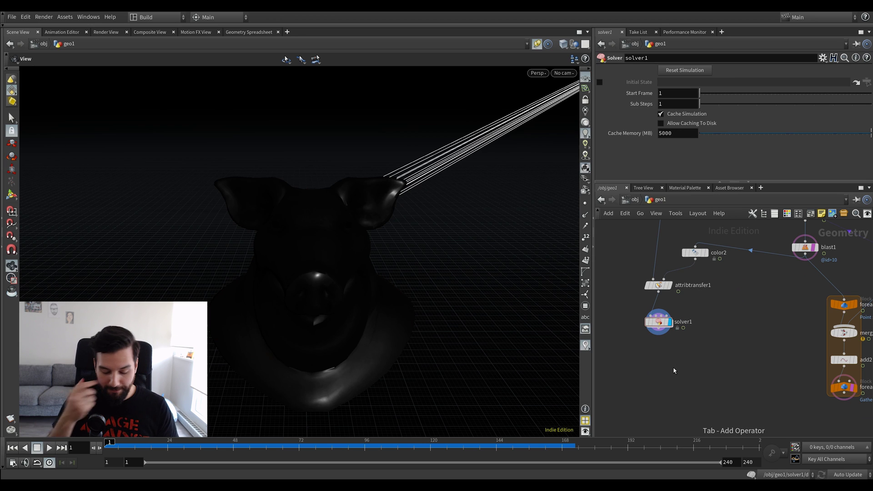
{"action": "key", "text": "Tab"}
{"action": "type", "text": "bas"}
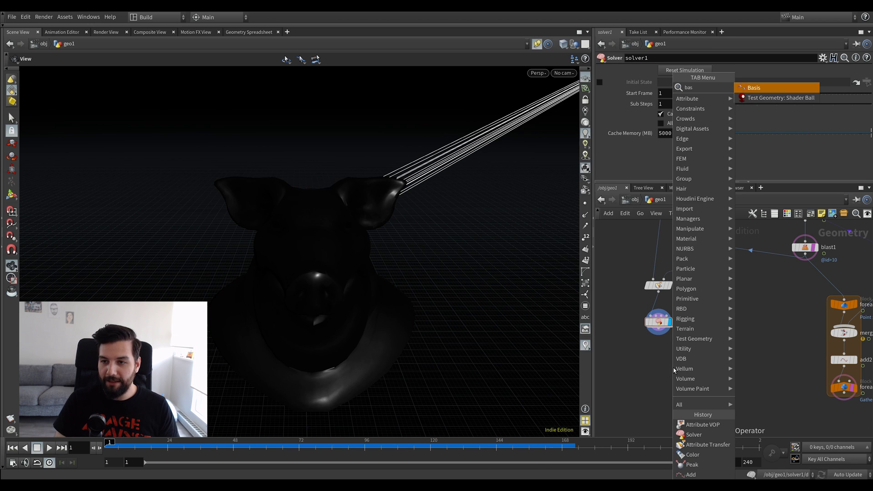
{"action": "key", "text": "BackSpace"}
{"action": "key", "text": "BackSpace"}
{"action": "key", "text": "BackSpace"}
{"action": "type", "text": "blas"}
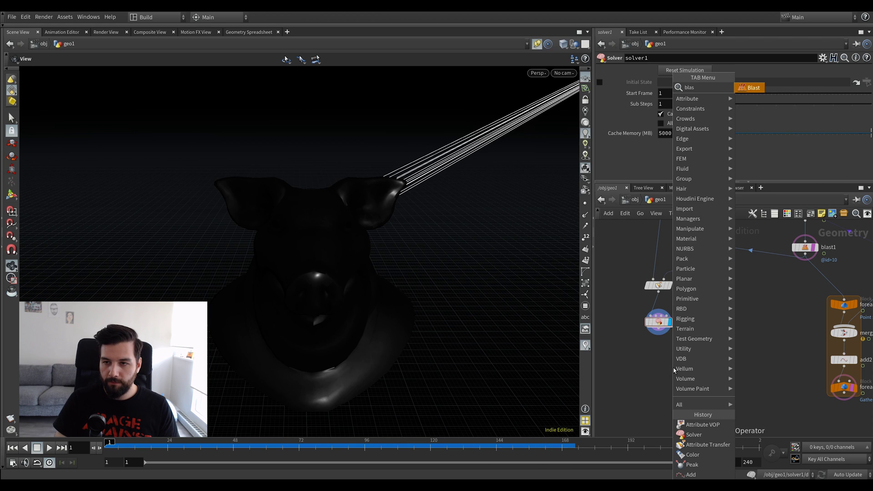
{"action": "key", "text": "Return"}
{"action": "left_click", "coordinate": [674, 370]}
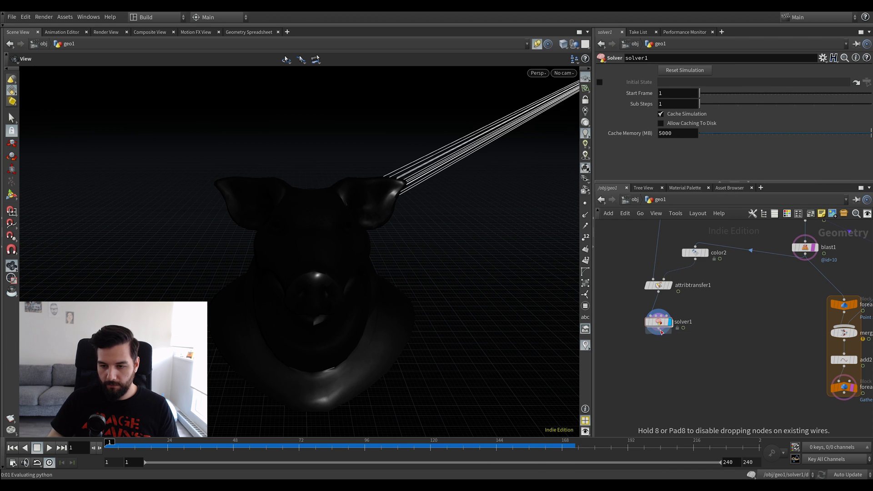
{"action": "left_click", "coordinate": [701, 73]}
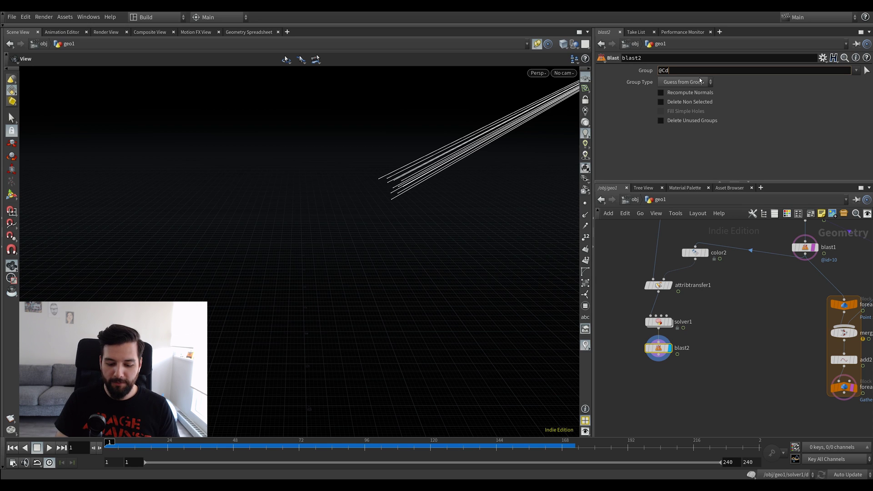
{"action": "key", "text": "Return"}
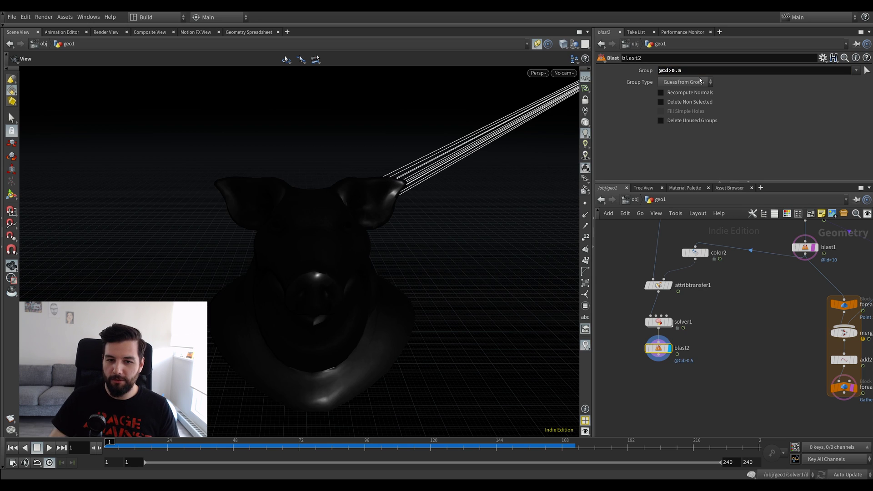
{"action": "left_click", "coordinate": [681, 83]}
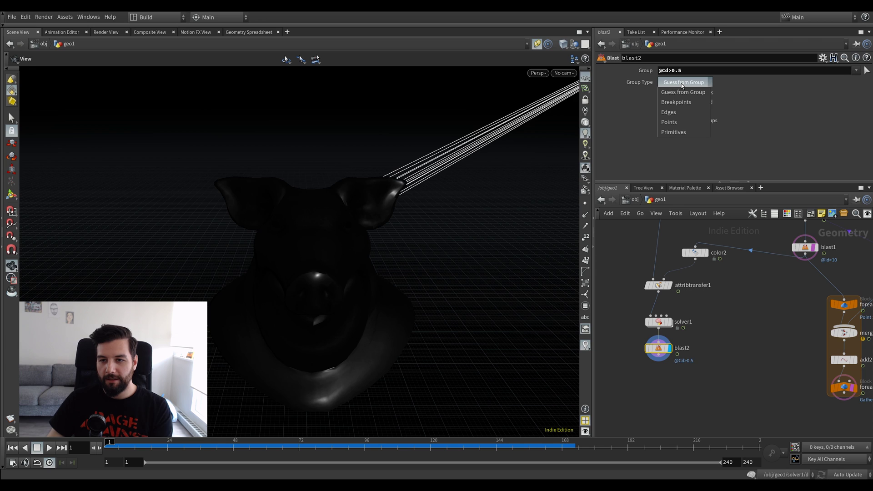
{"action": "left_click", "coordinate": [686, 131]}
Play the simulation repeatedly to check whether the Blast removes the red areas of the pig head
{"action": "key", "text": "Up"}
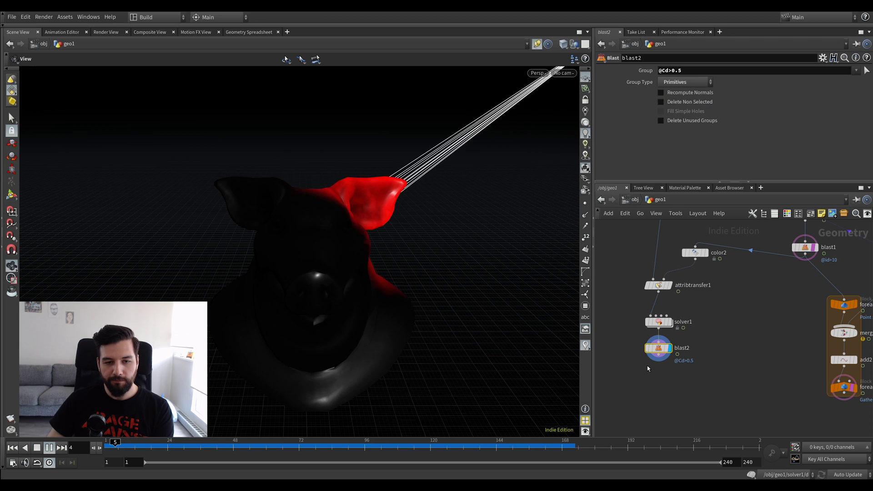
{"action": "key", "text": "Up"}
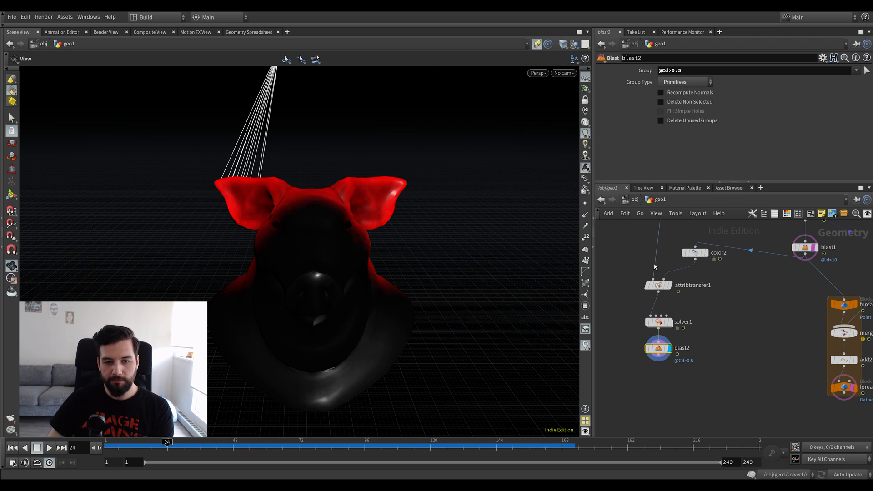
{"action": "left_click", "coordinate": [696, 102]}
{"action": "left_click", "coordinate": [681, 71]}
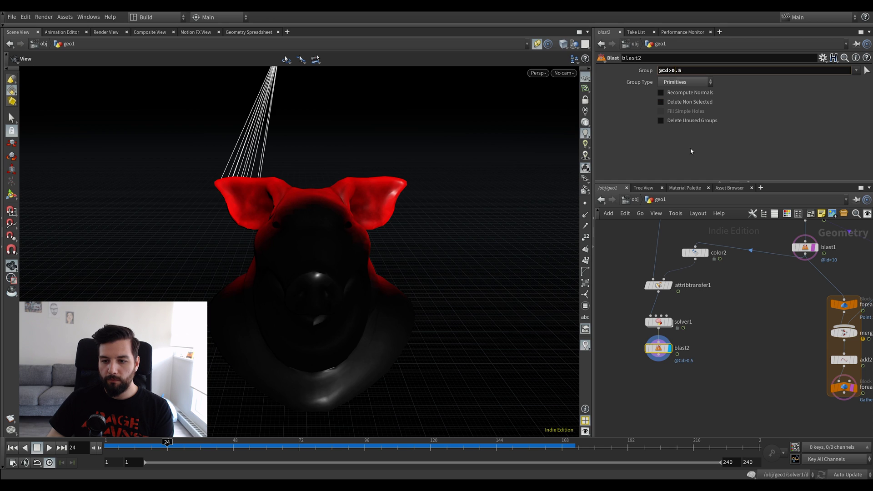
{"action": "middle_click", "coordinate": [662, 322]}
{"action": "key", "text": "ctrl+Up"}
{"action": "key", "text": "Up"}
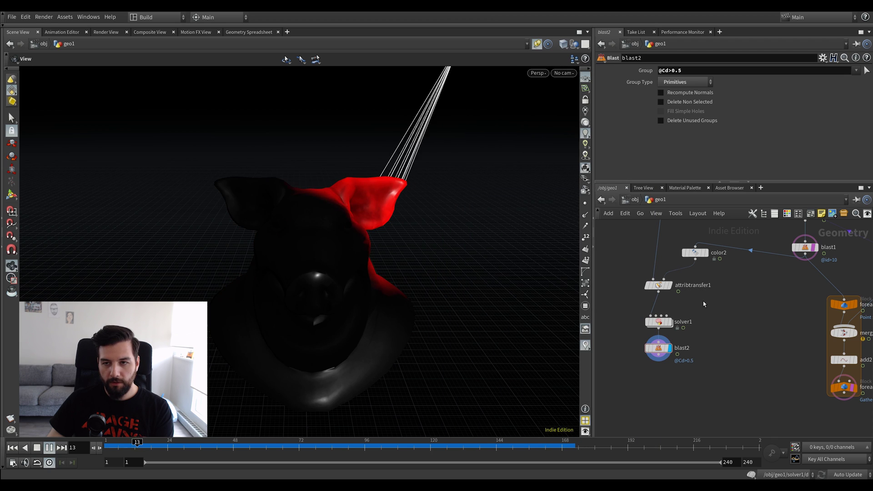
{"action": "key", "text": "Up"}
{"action": "left_click", "coordinate": [669, 71]}
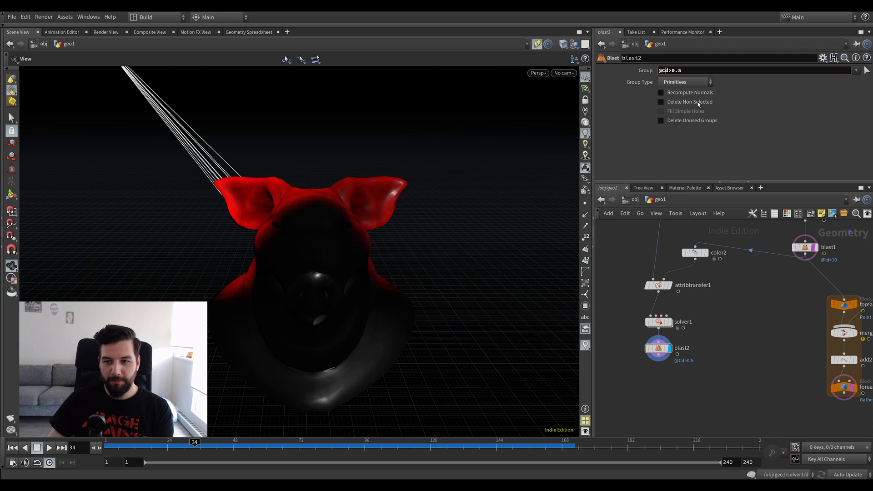
{"action": "type", "text": ".x"}
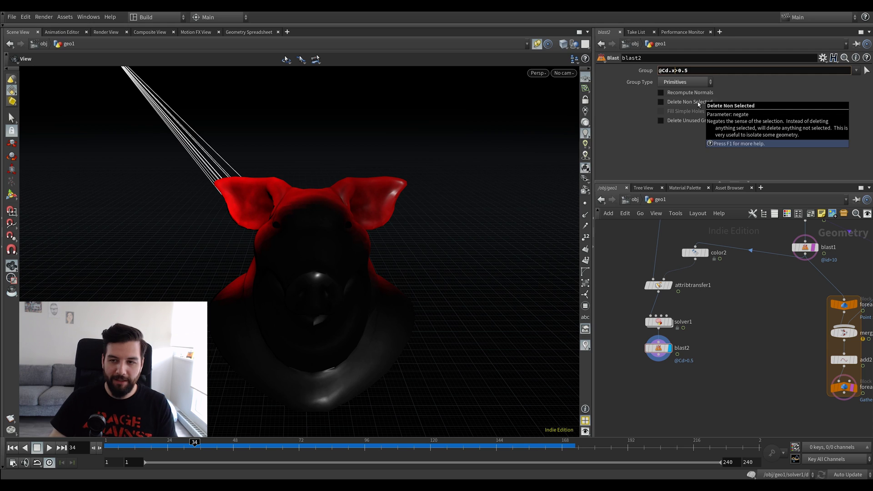
{"action": "key", "text": "Return"}
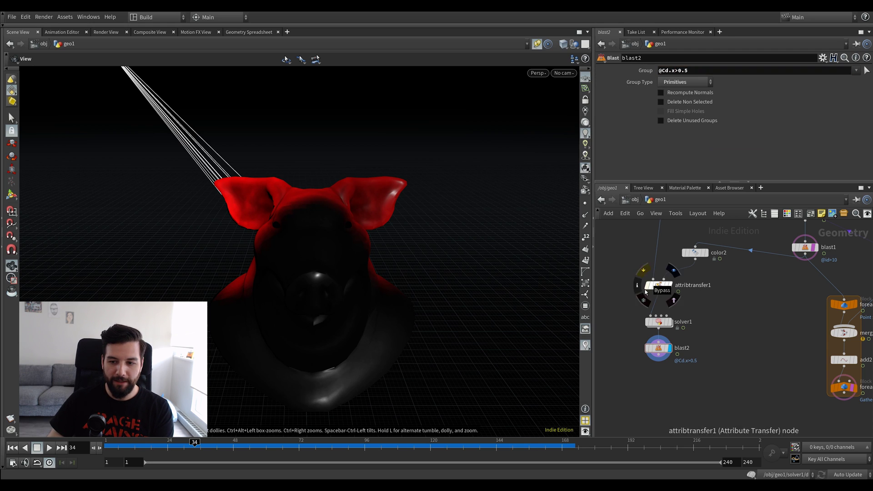
{"action": "left_click_drag", "start_coordinate": [684, 71], "coordinate": [690, 70]}
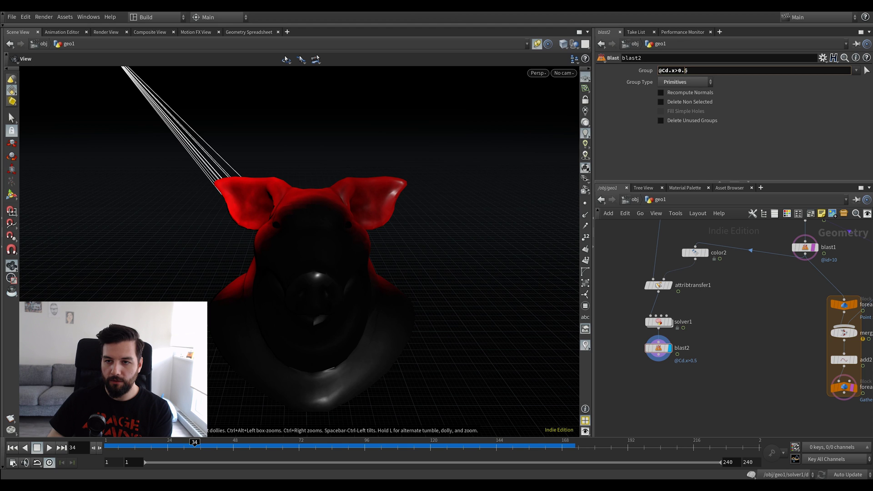
{"action": "key", "text": "Return"}
{"action": "key", "text": "ctrl+Up"}
{"action": "key", "text": "Up"}
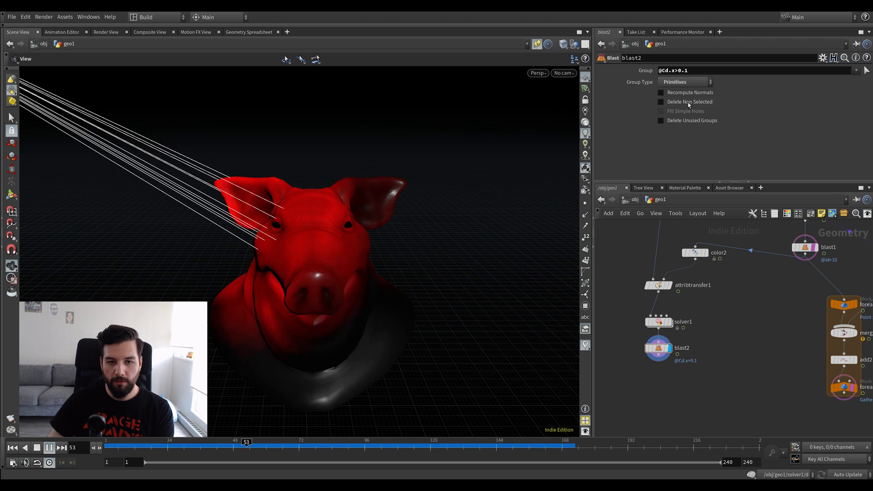
Enable Delete Non Selected on blast2 and set its Group Type to Points
{"action": "left_click", "coordinate": [661, 101]}
{"action": "scroll", "coordinate": [673, 353], "scroll_direction": "up", "scroll_amount": 1}
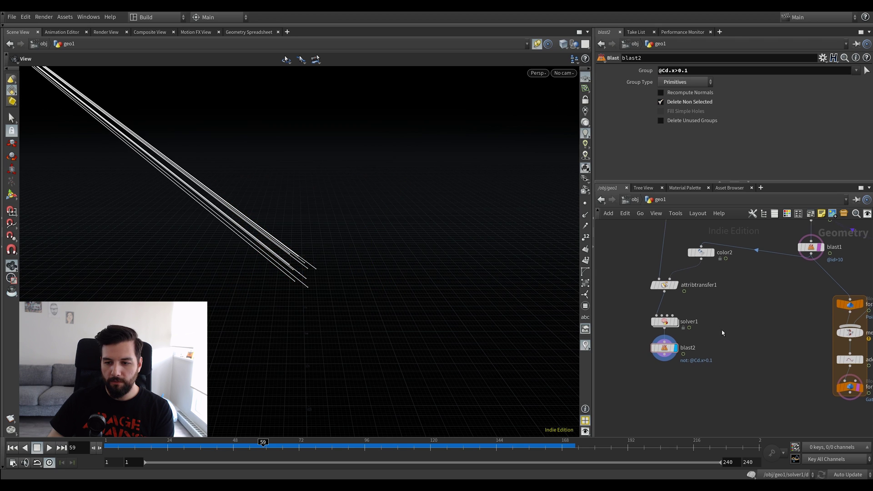
{"action": "left_click_drag", "start_coordinate": [636, 377], "coordinate": [635, 377]}
{"action": "left_click_drag", "start_coordinate": [715, 323], "coordinate": [657, 348]}
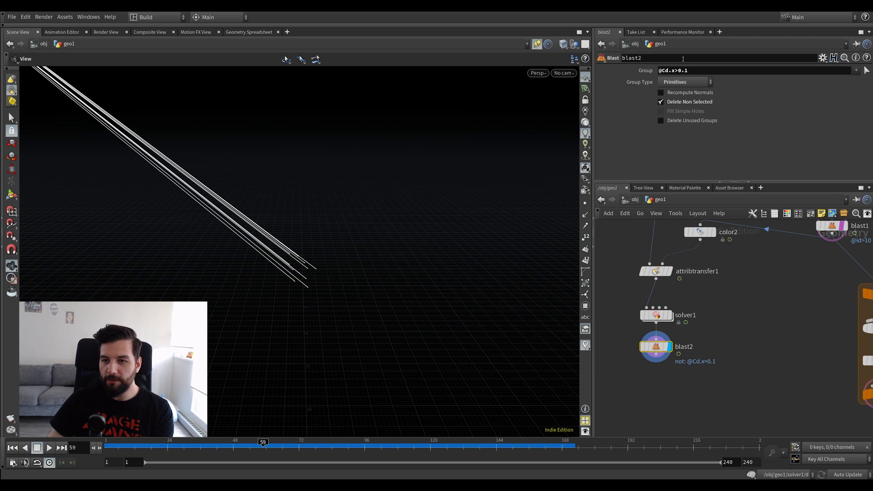
{"action": "left_click", "coordinate": [708, 72]}
{"action": "left_click", "coordinate": [697, 80]}
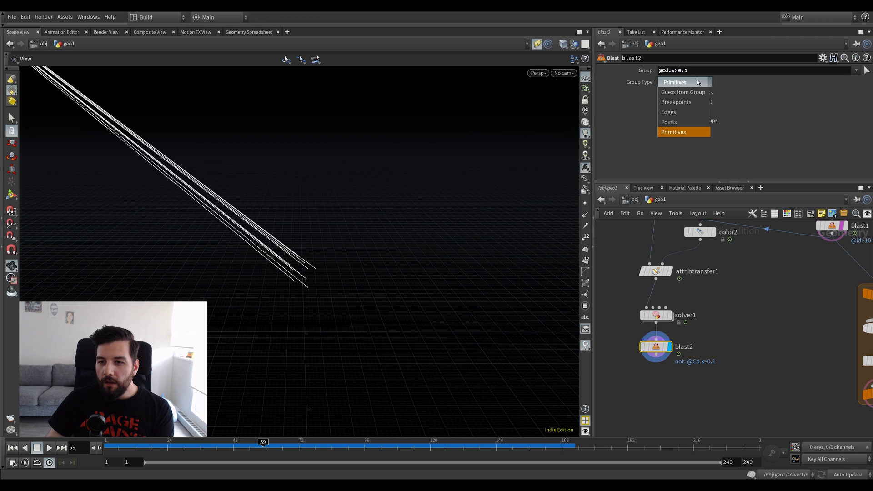
{"action": "left_click", "coordinate": [693, 121]}
Play the simulation from frame 1 to check the isolated red region, and scrub to frame 65
{"action": "key", "text": "ctrl+Up"}
{"action": "key", "text": "Up"}
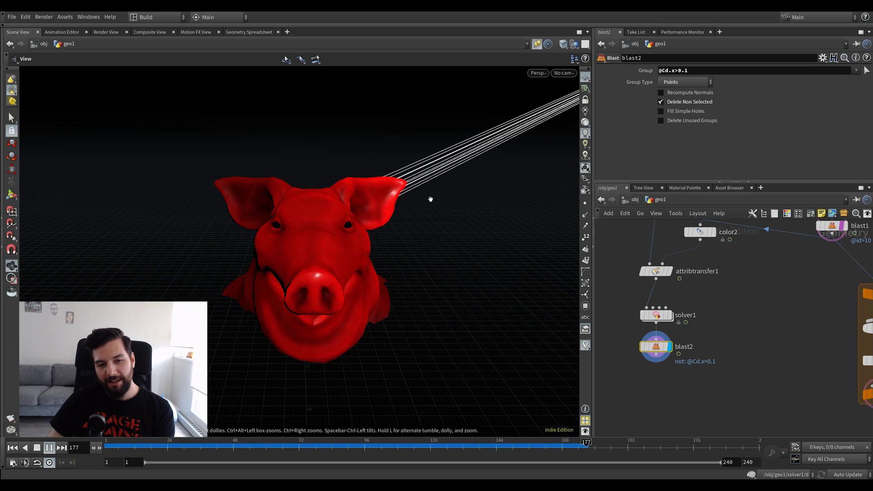
{"action": "key", "text": "ctrl+Up"}
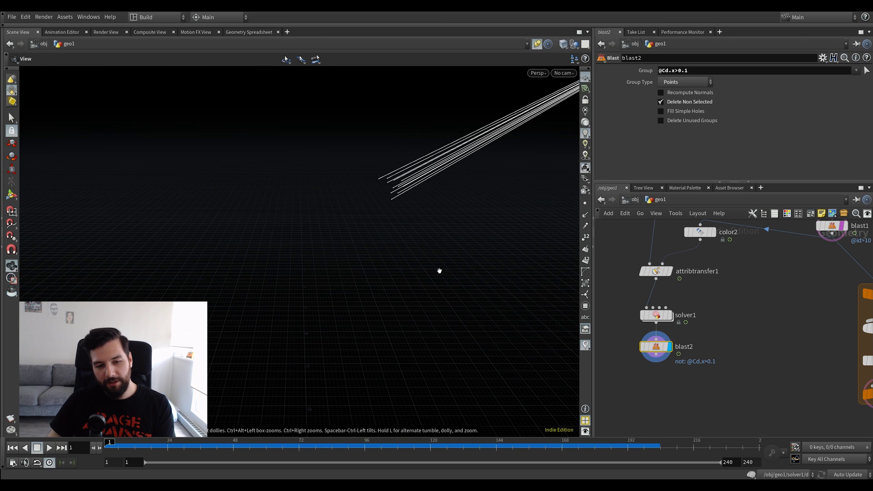
{"action": "left_click_drag", "start_coordinate": [168, 452], "coordinate": [279, 449]}
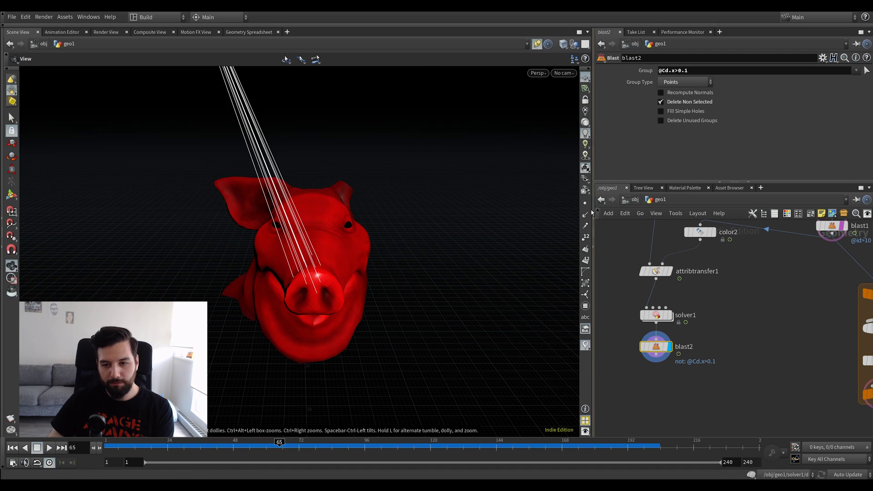
Turn on wire-over-shaded display and examine the polygons of the isolated pig head
{"action": "key", "text": "shift+w"}
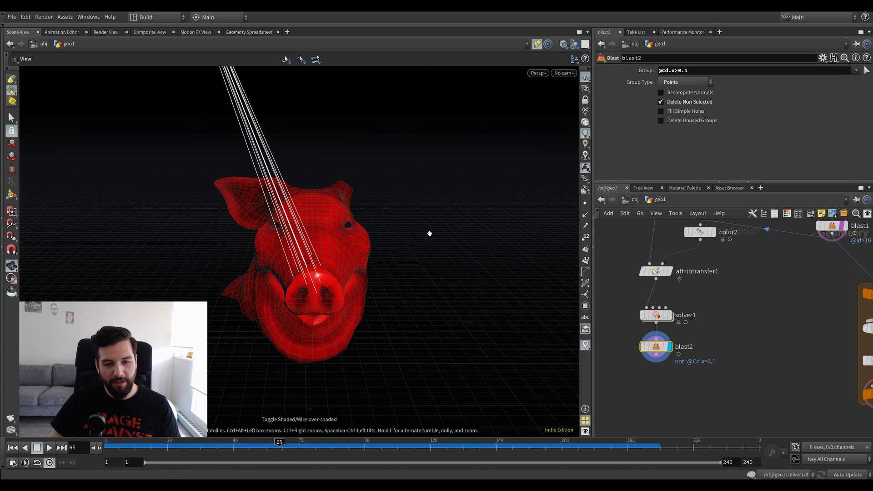
{"action": "right_click_drag", "start_coordinate": [447, 226], "coordinate": [429, 222]}
{"action": "left_click_drag", "start_coordinate": [429, 221], "coordinate": [370, 238]}
{"action": "mouse_move", "coordinate": [371, 238]}
{"action": "right_mouse_down"}
{"action": "mouse_move", "coordinate": [287, 252]}
{"action": "mouse_move", "coordinate": [325, 253]}
{"action": "right_mouse_up"}
{"action": "left_click_drag", "start_coordinate": [325, 253], "coordinate": [241, 251]}
{"action": "mouse_move", "coordinate": [312, 285]}
{"action": "left_mouse_down"}
{"action": "mouse_move", "coordinate": [296, 276]}
{"action": "mouse_move", "coordinate": [313, 238]}
{"action": "left_mouse_up"}
{"action": "right_click_drag", "start_coordinate": [313, 239], "coordinate": [312, 240]}
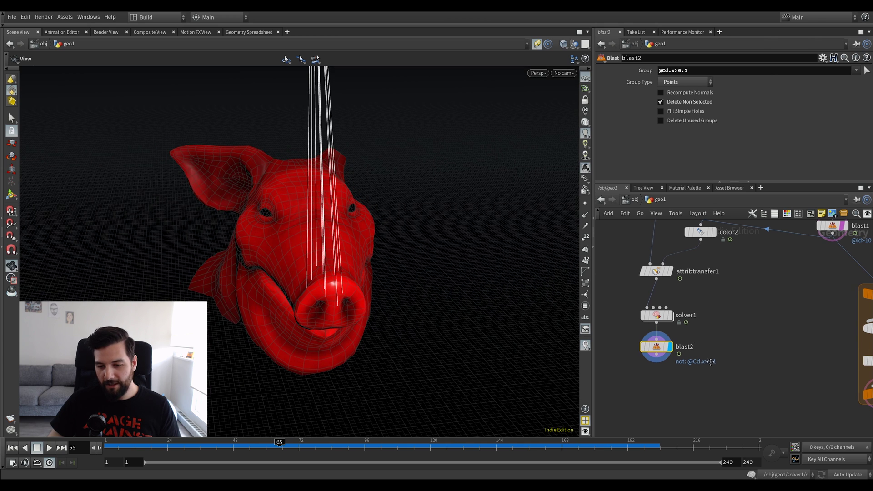
Add a Remesh node connected below blast2 and display its result
{"action": "middle_click_drag", "start_coordinate": [702, 365], "coordinate": [708, 351]}
{"action": "key", "text": "Tab"}
{"action": "type", "text": "resm"}
{"action": "key", "text": "Return"}
{"action": "key", "text": "Escape"}
{"action": "key", "text": "Tab"}
{"action": "type", "text": "rem"}
{"action": "key", "text": "Return"}
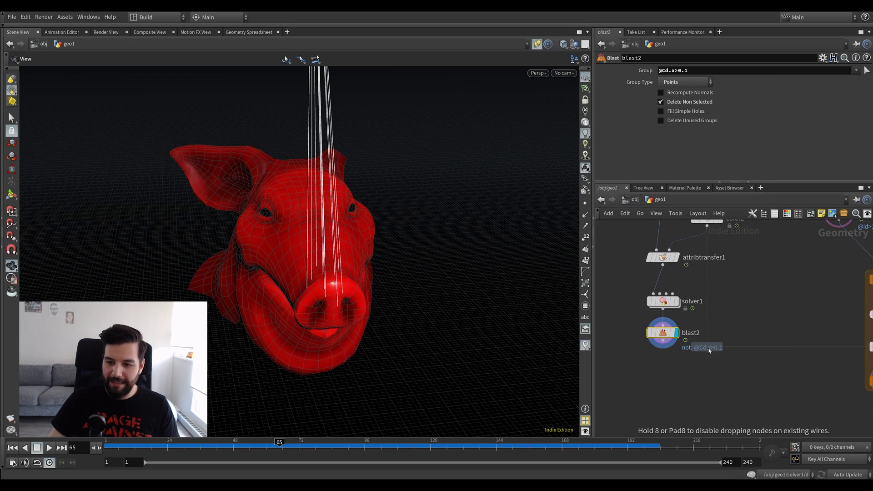
{"action": "left_click", "coordinate": [680, 366]}
{"action": "left_click", "coordinate": [677, 365]}
Play the simulation and examine how the remeshed pig-head surface changes over time
{"action": "left_click_drag", "start_coordinate": [317, 216], "coordinate": [298, 196]}
{"action": "right_click_drag", "start_coordinate": [298, 196], "coordinate": [296, 201]}
{"action": "middle_click_drag", "start_coordinate": [296, 200], "coordinate": [308, 224]}
{"action": "left_click_drag", "start_coordinate": [308, 225], "coordinate": [277, 217]}
{"action": "key", "text": "Up"}
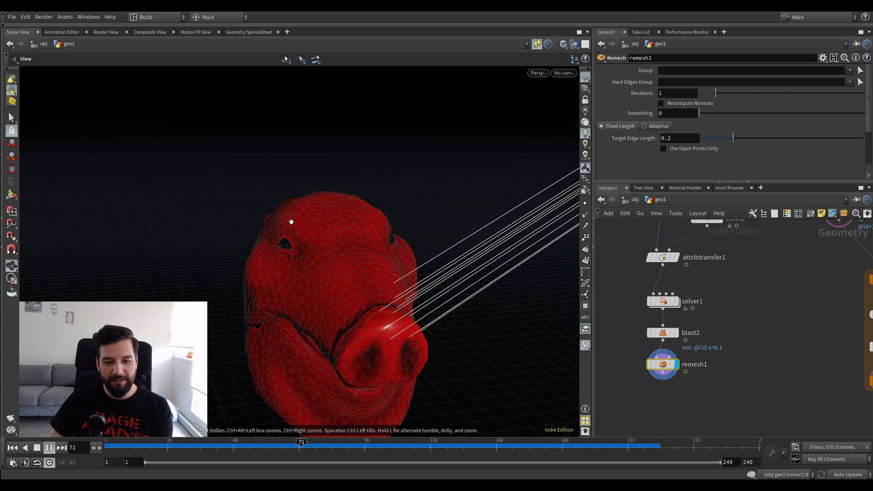
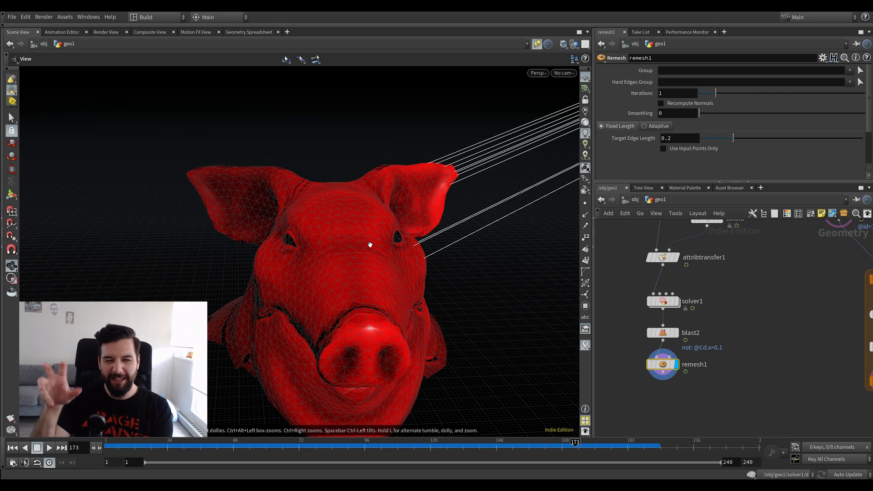
{"action": "right_click_drag", "start_coordinate": [336, 226], "coordinate": [357, 224]}
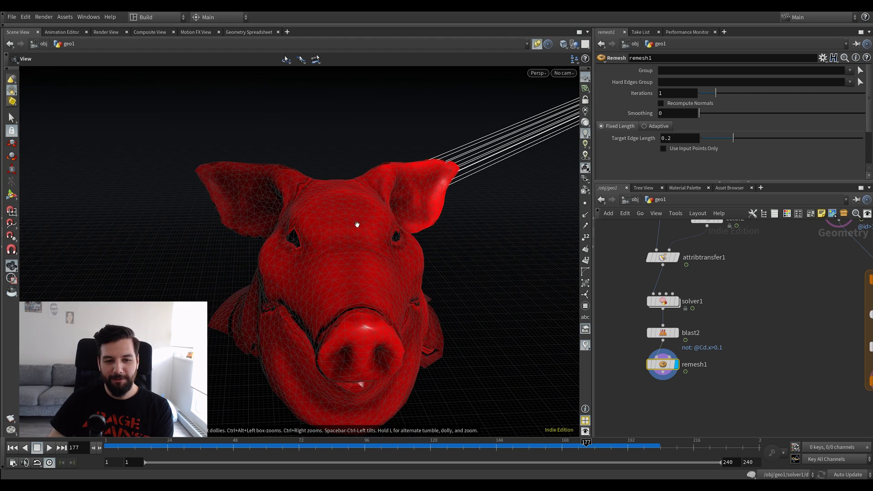
Replay the simulation from frame 1 and inspect the remeshed wireframe from a new angle
{"action": "key", "text": "ctrl+Up"}
{"action": "key", "text": "Up"}
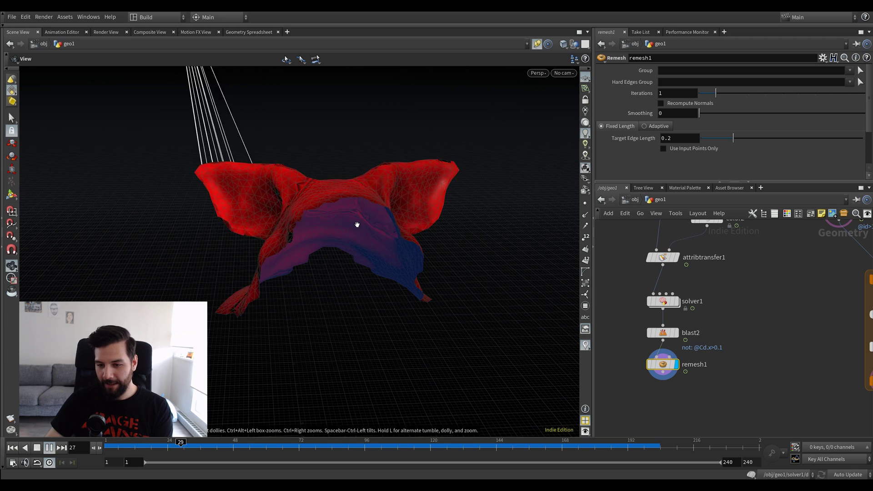
{"action": "key", "text": "Up"}
{"action": "key", "text": "Up"}
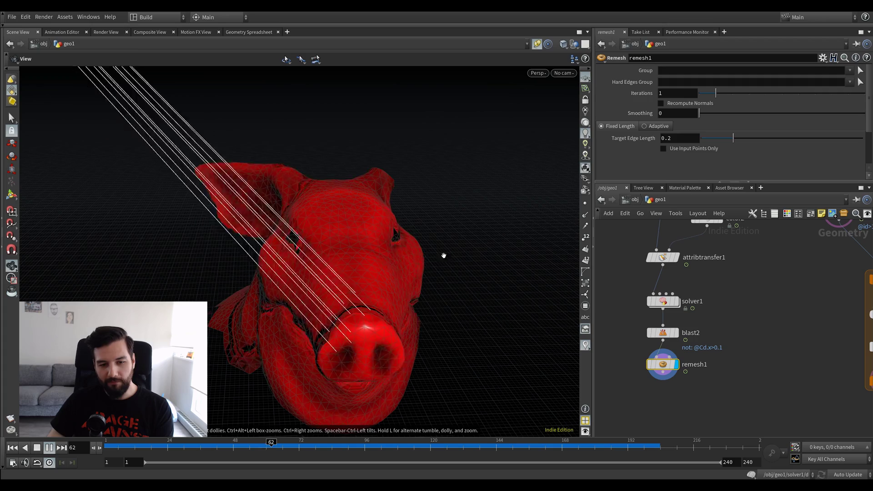
{"action": "key", "text": "Up"}
{"action": "key", "text": "Right"}
{"action": "key", "text": "Right"}
{"action": "left_click_drag", "start_coordinate": [440, 237], "coordinate": [388, 188]}
{"action": "right_click_drag", "start_coordinate": [388, 188], "coordinate": [354, 172]}
{"action": "left_click_drag", "start_coordinate": [355, 171], "coordinate": [368, 183]}
Play on in short bursts, examine the polygons of the remeshed region from the side, and return to frame 1
{"action": "key", "text": "Up"}
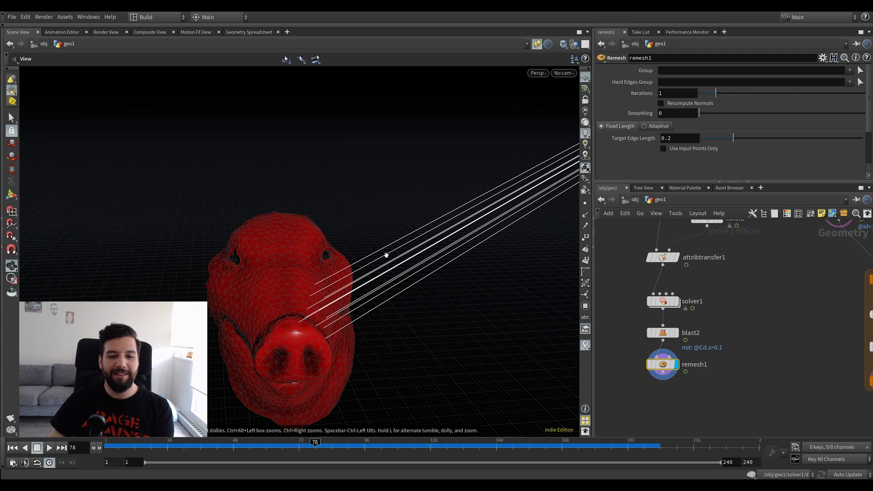
{"action": "key", "text": "Up"}
{"action": "left_click_drag", "start_coordinate": [316, 255], "coordinate": [314, 262]}
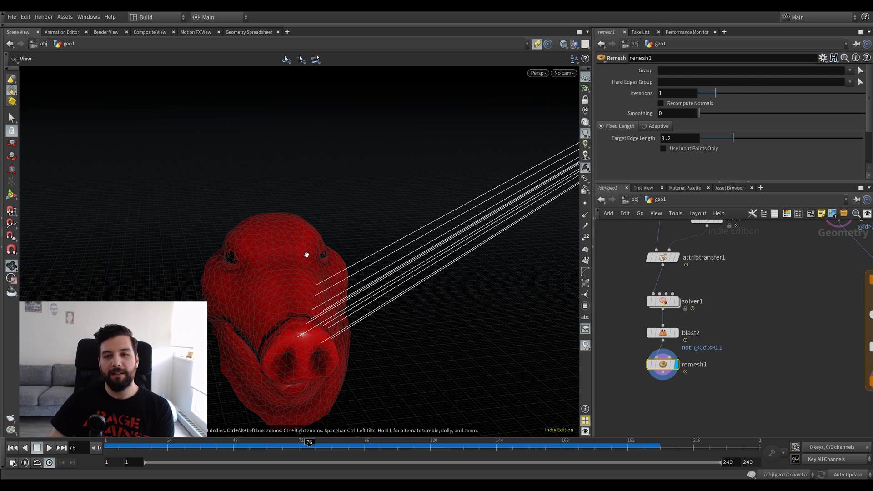
{"action": "key", "text": "Up"}
{"action": "key", "text": "Up"}
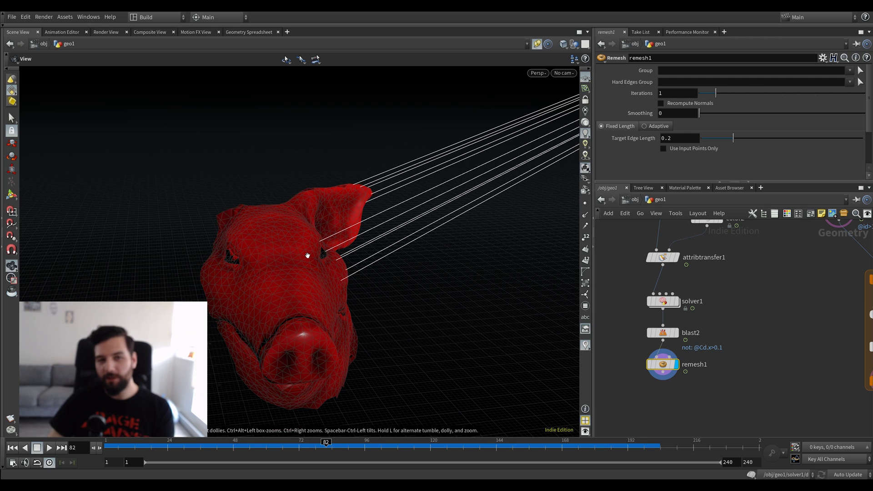
{"action": "left_click_drag", "start_coordinate": [314, 253], "coordinate": [341, 250]}
{"action": "key", "text": "Up"}
{"action": "key", "text": "Up"}
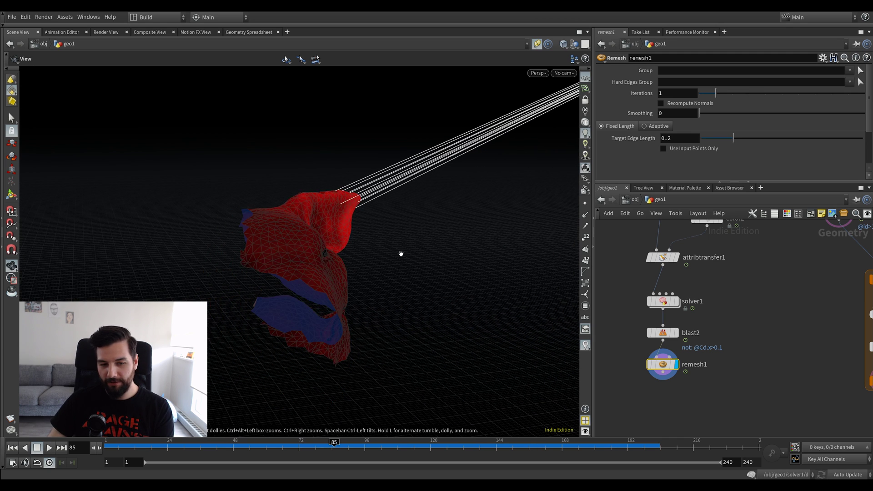
{"action": "key", "text": "ctrl+Up"}
{"action": "middle_click_drag", "start_coordinate": [714, 332], "coordinate": [724, 296]}
{"action": "left_click_drag", "start_coordinate": [742, 254], "coordinate": [661, 351]}
{"action": "middle_click_drag", "start_coordinate": [739, 227], "coordinate": [738, 276]}
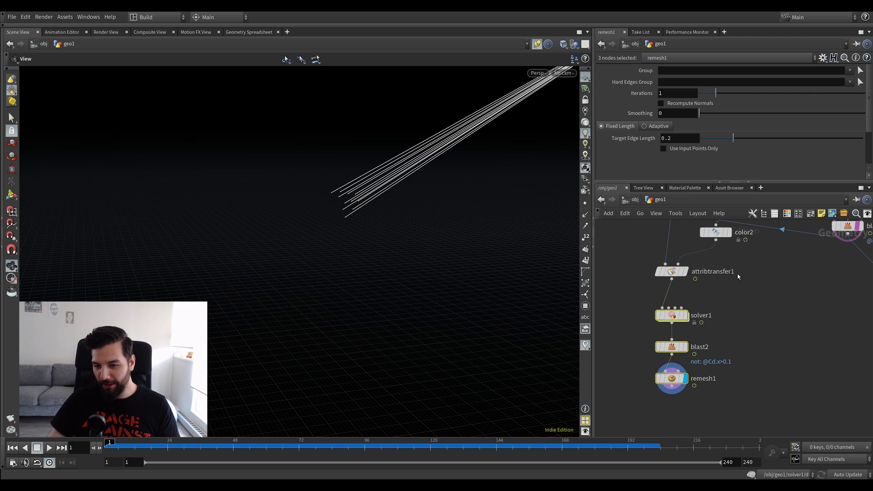
{"action": "middle_click_drag", "start_coordinate": [742, 361], "coordinate": [736, 316]}
{"action": "left_click", "coordinate": [707, 377]}
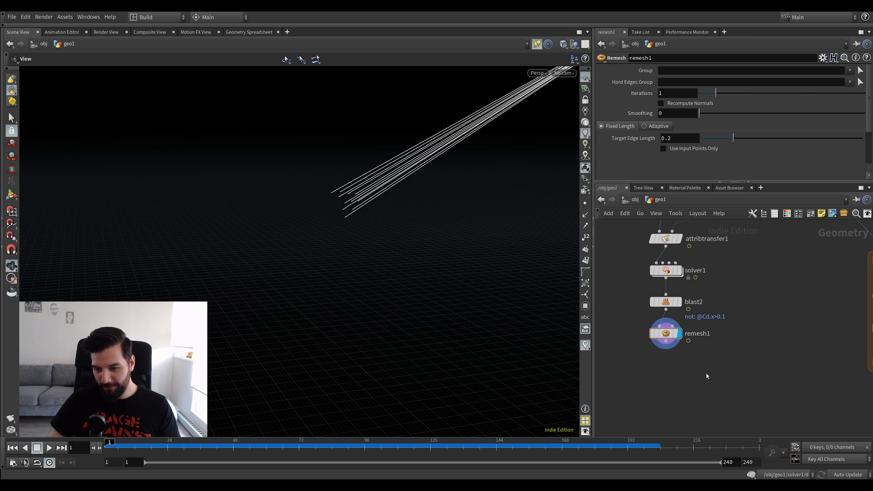
{"action": "left_click_drag", "start_coordinate": [649, 382], "coordinate": [645, 400]}
{"action": "right_click", "coordinate": [679, 391]}
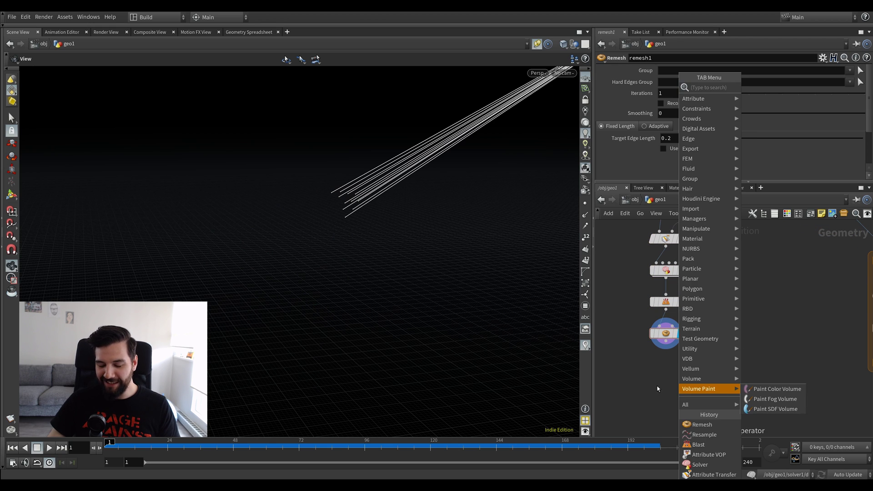
{"action": "left_click", "coordinate": [669, 390]}
Go to frame 56 and add an unconnected Find Shortest Path node below remesh1
{"action": "left_click_drag", "start_coordinate": [108, 450], "coordinate": [263, 445]}
{"action": "left_click", "coordinate": [831, 413]}
{"action": "middle_click_drag", "start_coordinate": [750, 400], "coordinate": [747, 380]}
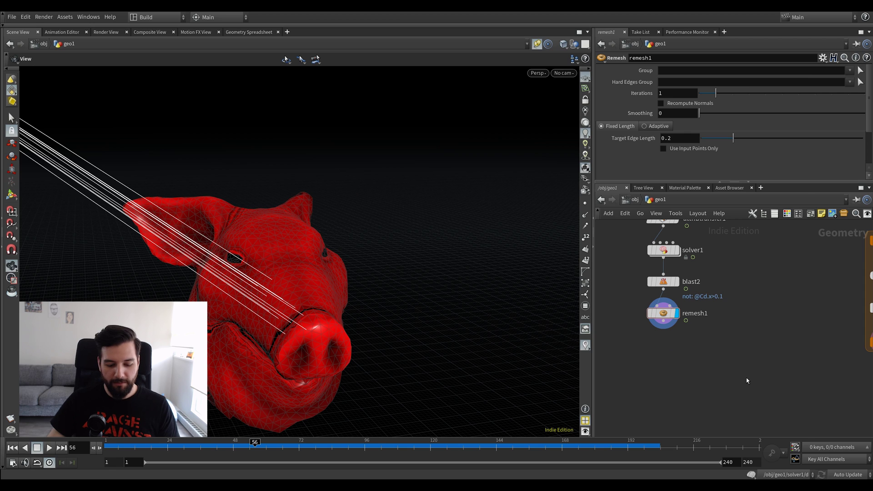
{"action": "key", "text": "Tab"}
{"action": "type", "text": "fin"}
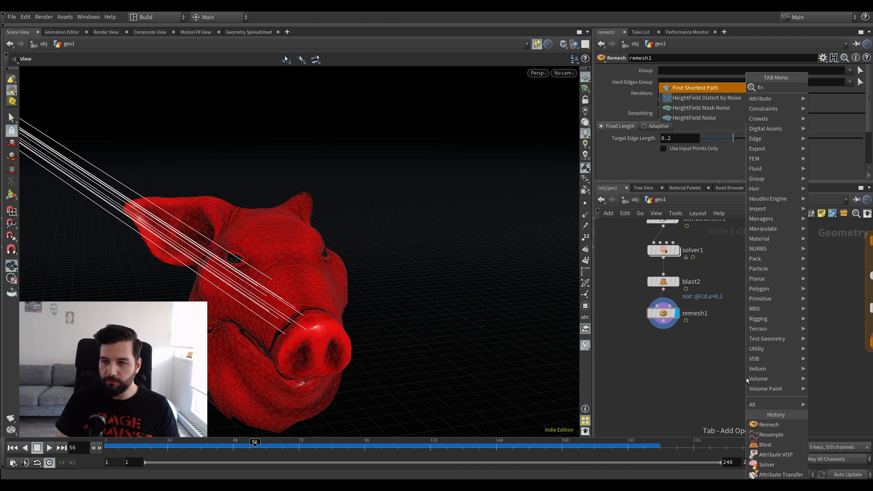
{"action": "key", "text": "Return"}
{"action": "left_click", "coordinate": [673, 385]}
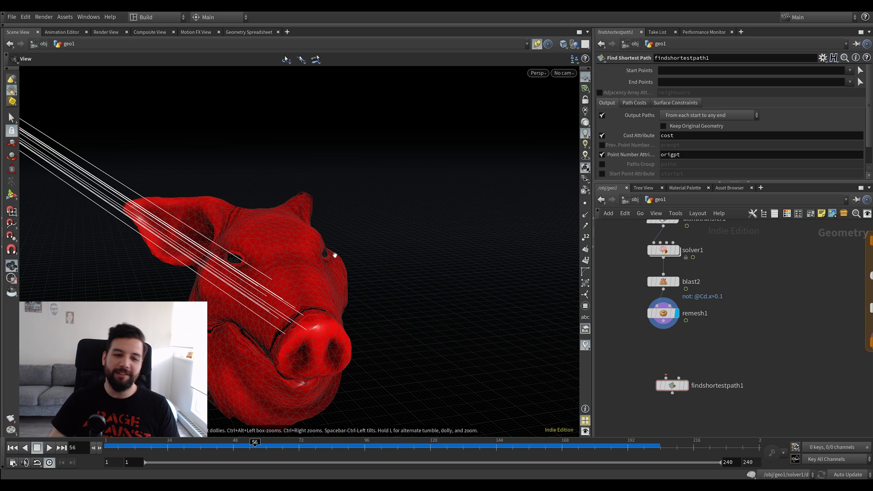
{"action": "left_click_drag", "start_coordinate": [713, 355], "coordinate": [639, 388]}
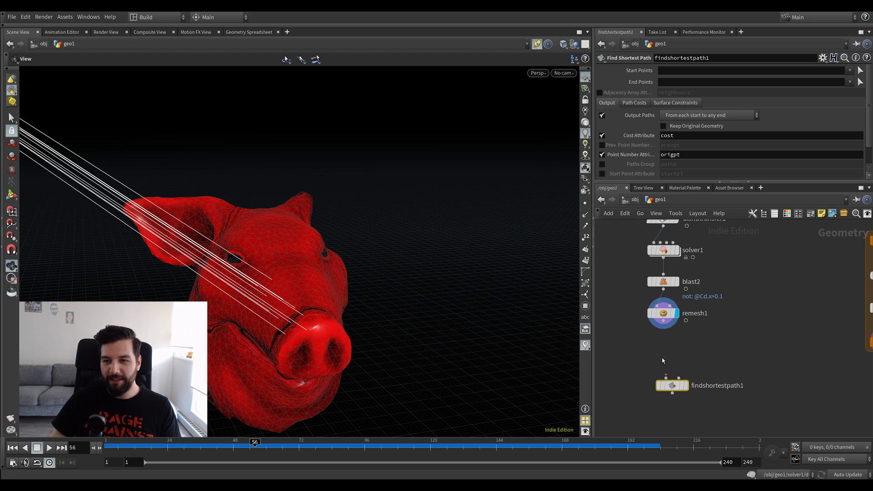
{"action": "left_click", "coordinate": [679, 83]}
{"action": "left_click", "coordinate": [691, 72]}
Add a Group Create node connected below remesh1 and display its result
{"action": "left_click_drag", "start_coordinate": [724, 326], "coordinate": [611, 319]}
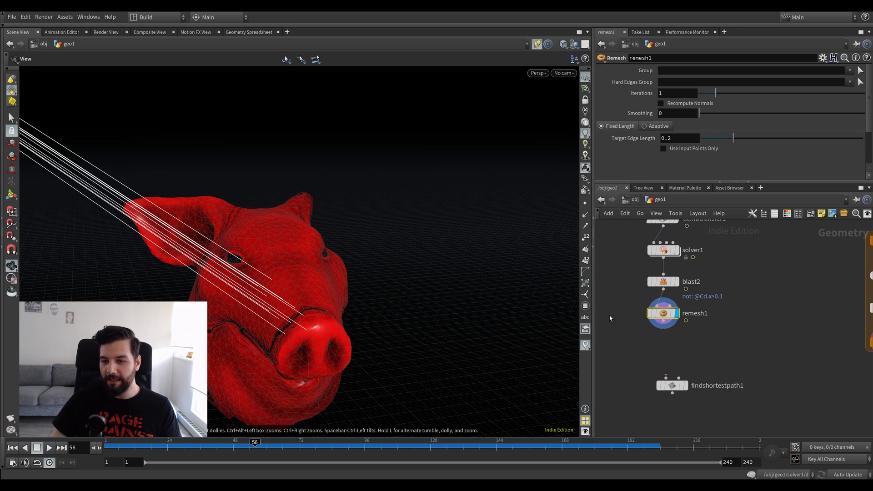
{"action": "key", "text": "Tab"}
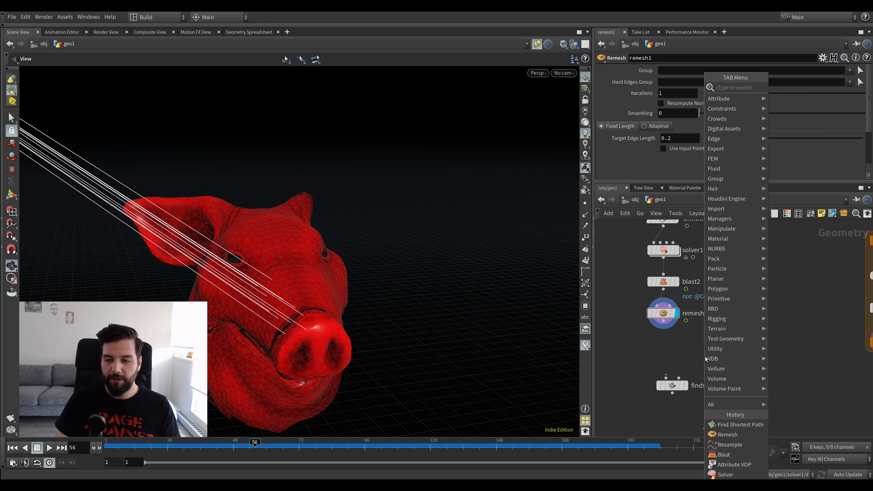
{"action": "type", "text": "grou"}
{"action": "key", "text": "Return"}
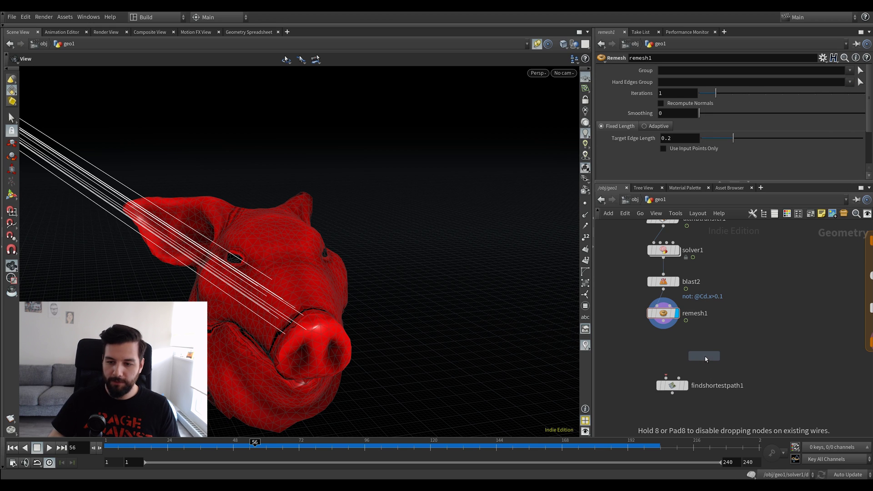
{"action": "left_click", "coordinate": [664, 323]}
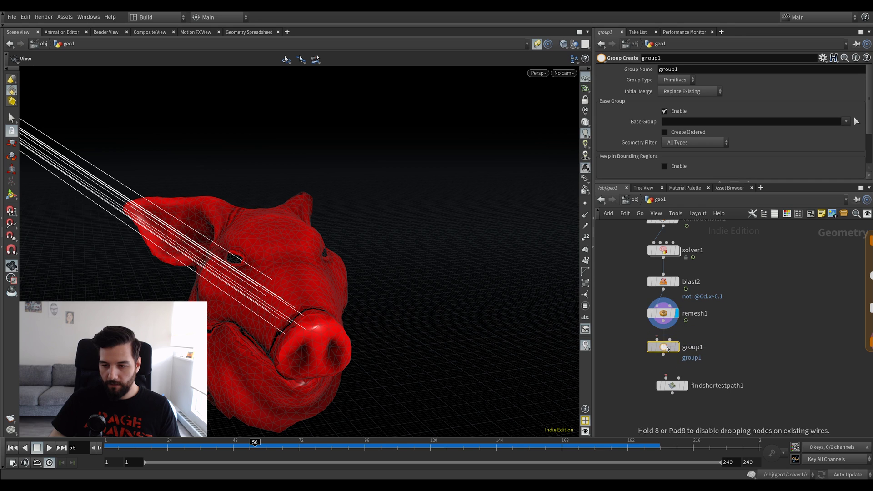
{"action": "left_click", "coordinate": [677, 347]}
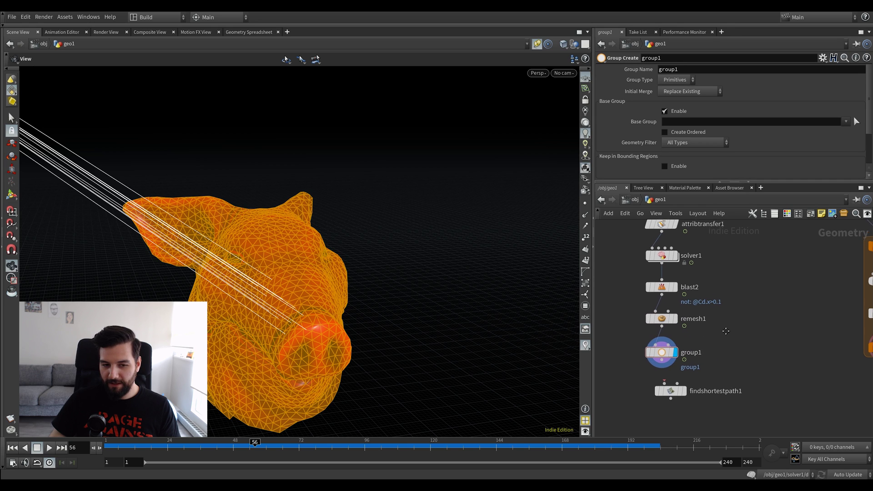
Duplicate the sort1 node and insert the copy between remesh1 and group1
{"action": "scroll", "coordinate": [728, 344], "scroll_direction": "down", "scroll_amount": 1}
{"action": "middle_click_drag", "start_coordinate": [733, 345], "coordinate": [703, 357]}
{"action": "scroll", "coordinate": [704, 350], "scroll_direction": "down", "scroll_amount": 1}
{"action": "middle_click_drag", "start_coordinate": [740, 308], "coordinate": [715, 387]}
{"action": "scroll", "coordinate": [748, 306], "scroll_direction": "up", "scroll_amount": 1}
{"action": "left_click", "coordinate": [748, 271]}
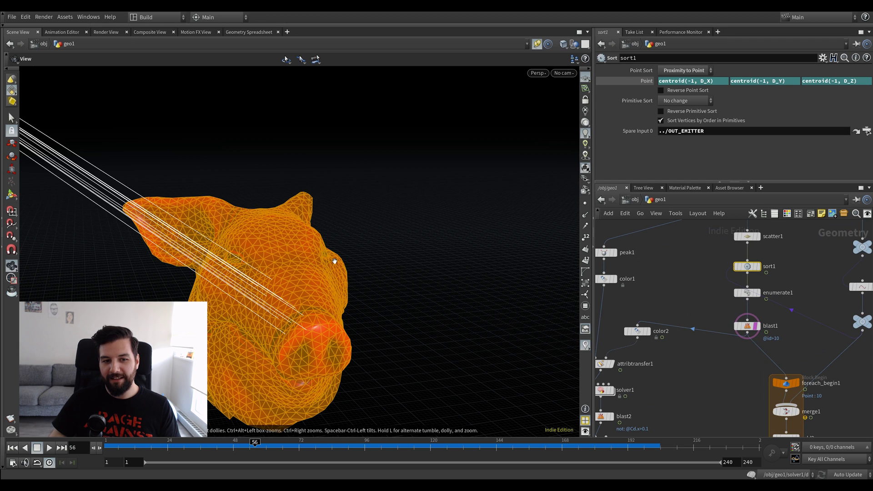
{"action": "left_click_drag", "start_coordinate": [52, 158], "coordinate": [212, 230]}
{"action": "right_click_drag", "start_coordinate": [213, 230], "coordinate": [156, 197]}
{"action": "left_click_drag", "start_coordinate": [74, 122], "coordinate": [255, 203]}
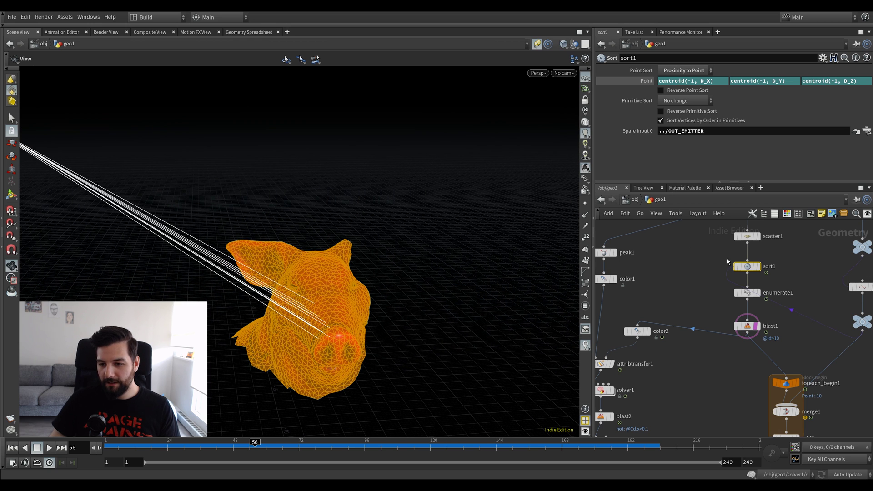
{"action": "left_click_drag", "start_coordinate": [748, 268], "coordinate": [692, 414], "text": "alt"}
{"action": "middle_click_drag", "start_coordinate": [701, 421], "coordinate": [791, 291]}
{"action": "scroll", "coordinate": [725, 343], "scroll_direction": "up", "scroll_amount": 2}
{"action": "left_click_drag", "start_coordinate": [771, 280], "coordinate": [704, 348]}
{"action": "left_click_drag", "start_coordinate": [644, 353], "coordinate": [643, 367]}
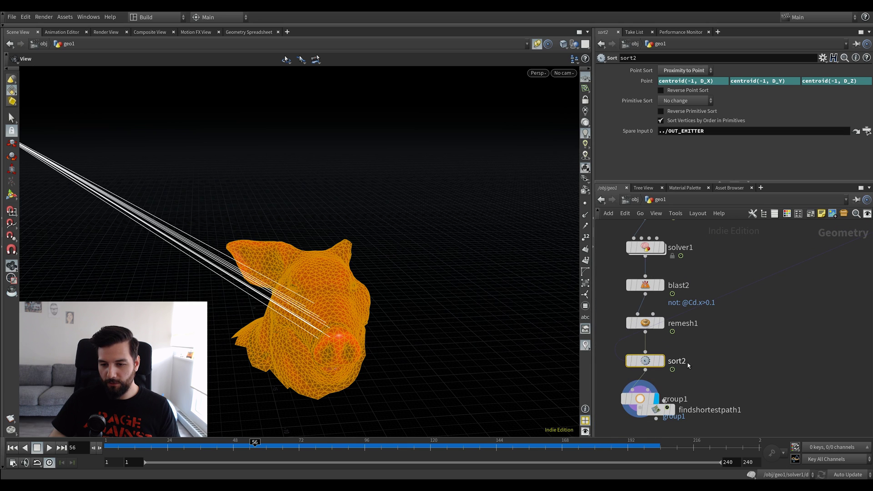
Examine the OUT_EMITTER null that the duplicated sort node references as its spare input
{"action": "middle_click_drag", "start_coordinate": [755, 291], "coordinate": [716, 318]}
{"action": "scroll", "coordinate": [707, 337], "scroll_direction": "down", "scroll_amount": 3}
{"action": "middle_click_drag", "start_coordinate": [788, 281], "coordinate": [729, 313]}
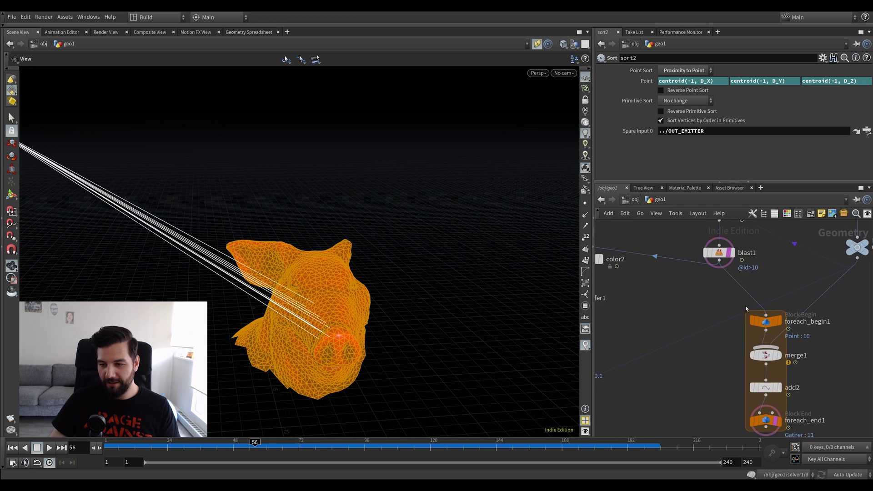
{"action": "scroll", "coordinate": [848, 222], "scroll_direction": "up", "scroll_amount": 3}
{"action": "left_click", "coordinate": [812, 283]}
{"action": "middle_click_drag", "start_coordinate": [654, 389], "coordinate": [752, 324]}
{"action": "middle_click_drag", "start_coordinate": [692, 353], "coordinate": [766, 309]}
{"action": "middle_click_drag", "start_coordinate": [764, 347], "coordinate": [775, 328]}
{"action": "scroll", "coordinate": [737, 364], "scroll_direction": "up", "scroll_amount": 2}
Move findshortestpath1 aside, then rename the group1 node to start and set its group name to $OS
{"action": "left_click_drag", "start_coordinate": [719, 380], "coordinate": [795, 410]}
{"action": "left_click_drag", "start_coordinate": [670, 366], "coordinate": [680, 363]}
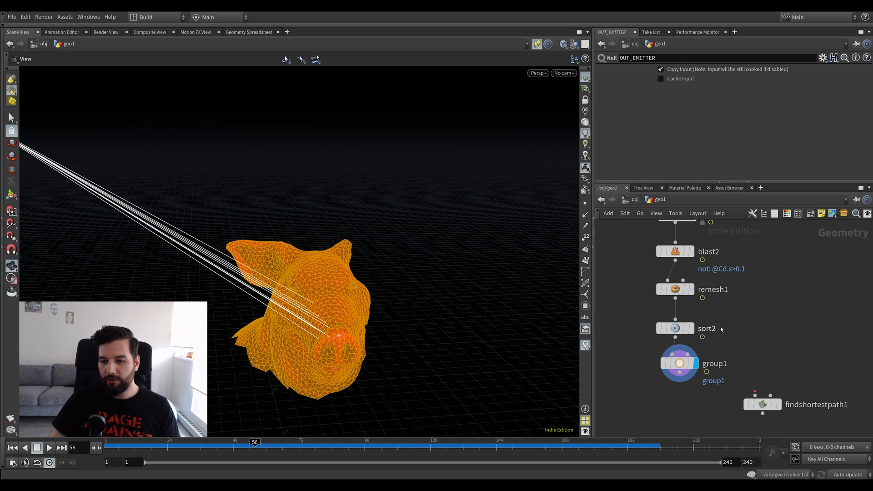
{"action": "left_click", "coordinate": [714, 363]}
{"action": "double_click", "coordinate": [723, 364]}
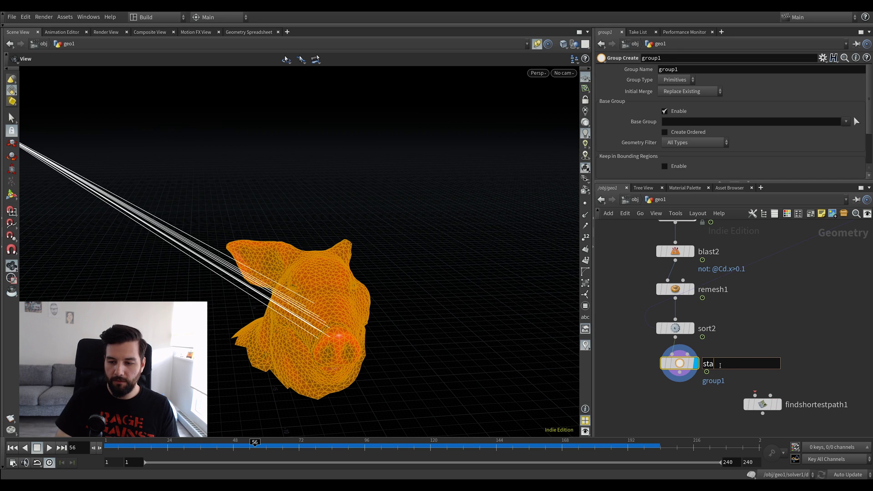
{"action": "key", "text": "Return"}
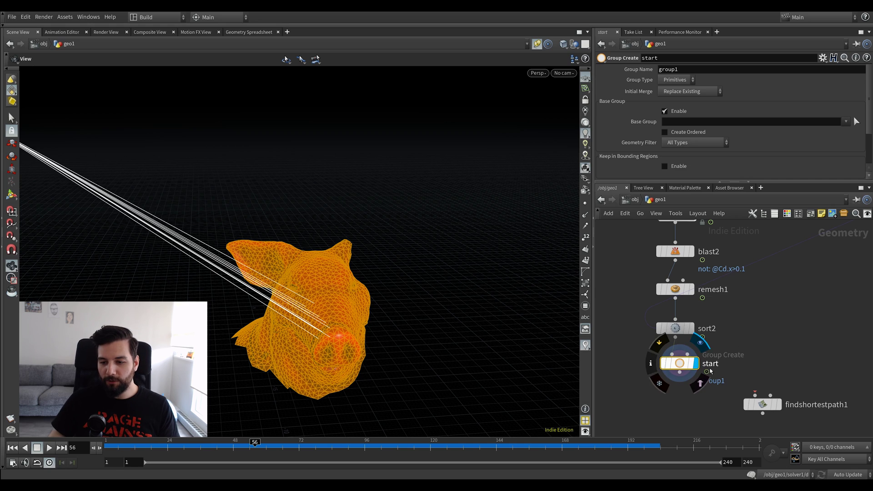
{"action": "left_click_drag", "start_coordinate": [689, 70], "coordinate": [589, 103]}
{"action": "type", "text": "$OS"}
{"action": "key", "text": "Return"}
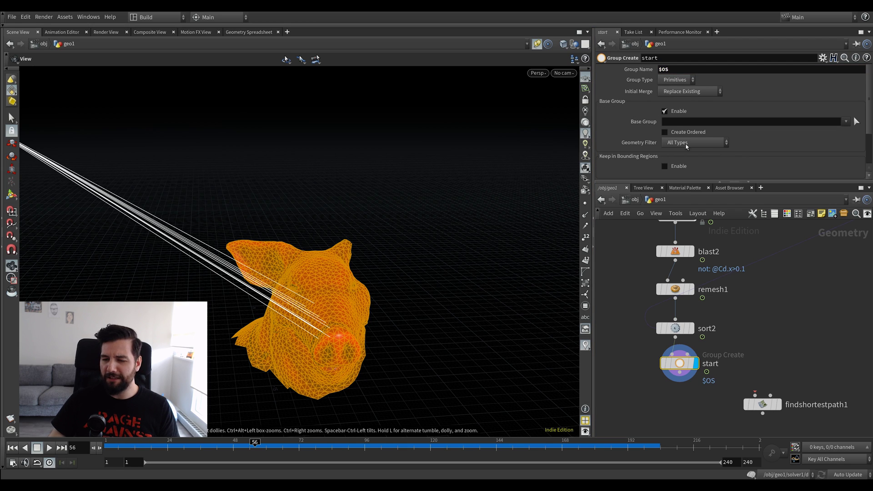
Set the start node's group type to Points and its base group to 0
{"action": "left_click_drag", "start_coordinate": [127, 447], "coordinate": [189, 447]}
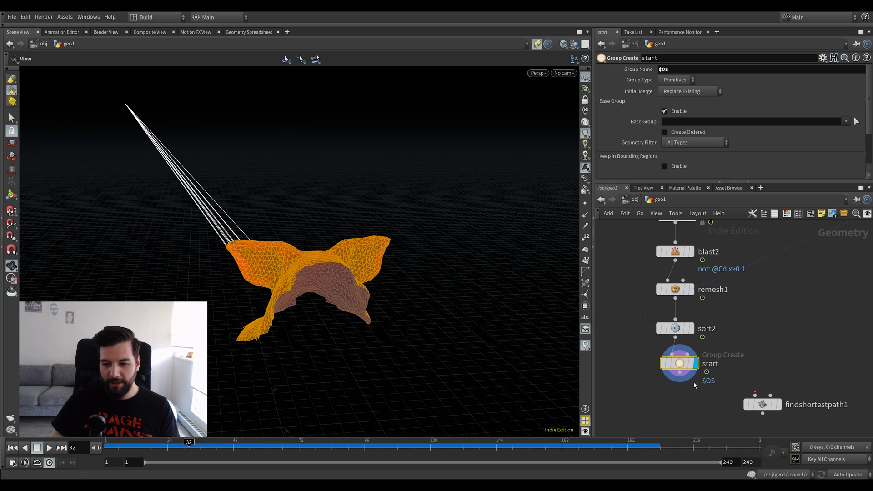
{"action": "left_click", "coordinate": [647, 70]}
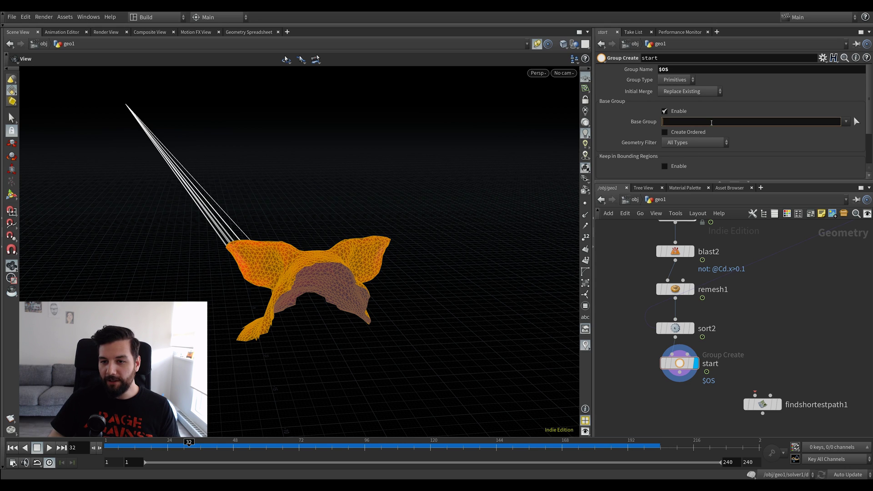
{"action": "left_click", "coordinate": [693, 82]}
{"action": "left_click", "coordinate": [678, 104]}
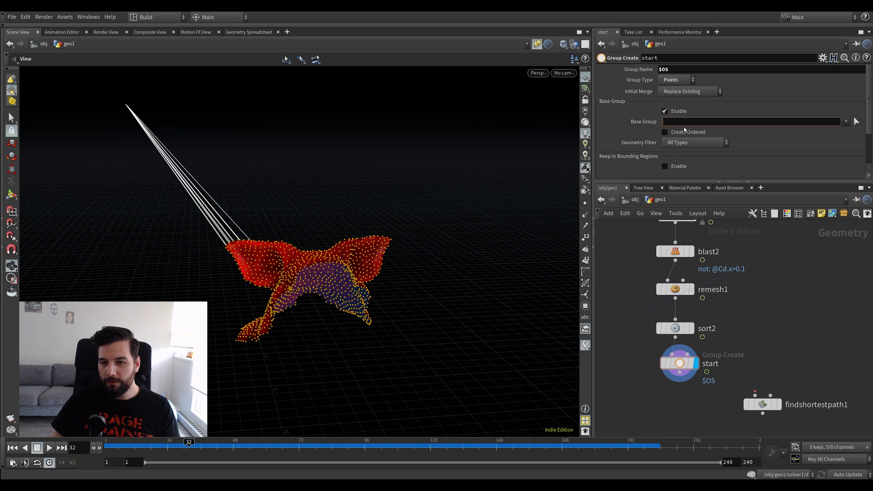
{"action": "type", "text": "0"}
{"action": "key", "text": "Return"}
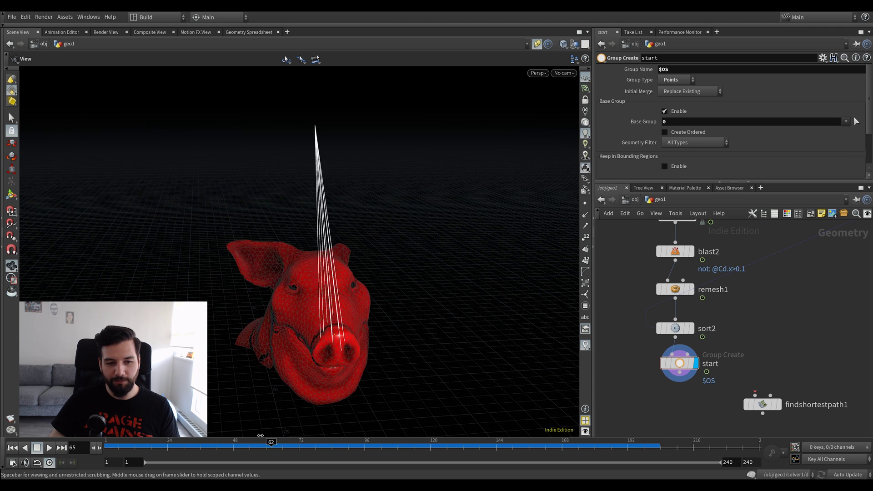
Duplicate the start group node below itself, rename the copy to end, and align the two nodes in the chain
{"action": "middle_click_drag", "start_coordinate": [830, 354], "coordinate": [827, 318]}
{"action": "left_click_drag", "start_coordinate": [761, 368], "coordinate": [787, 348]}
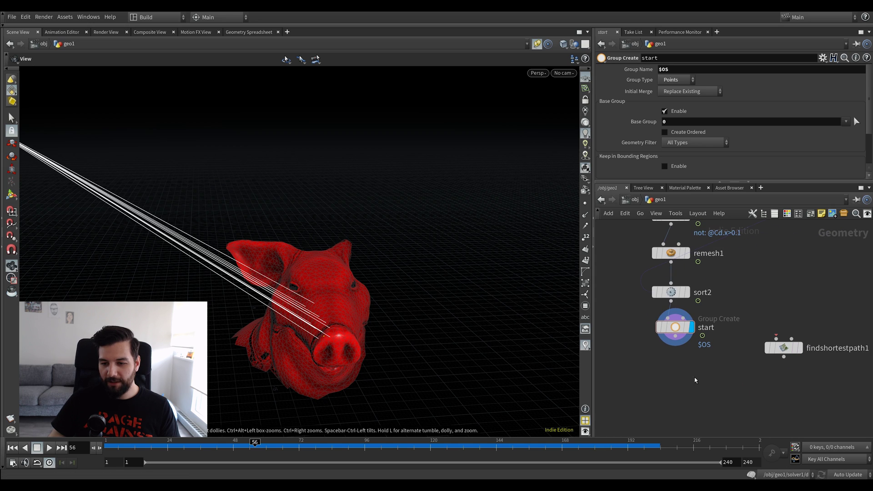
{"action": "left_click_drag", "start_coordinate": [680, 327], "coordinate": [669, 367], "text": "alt"}
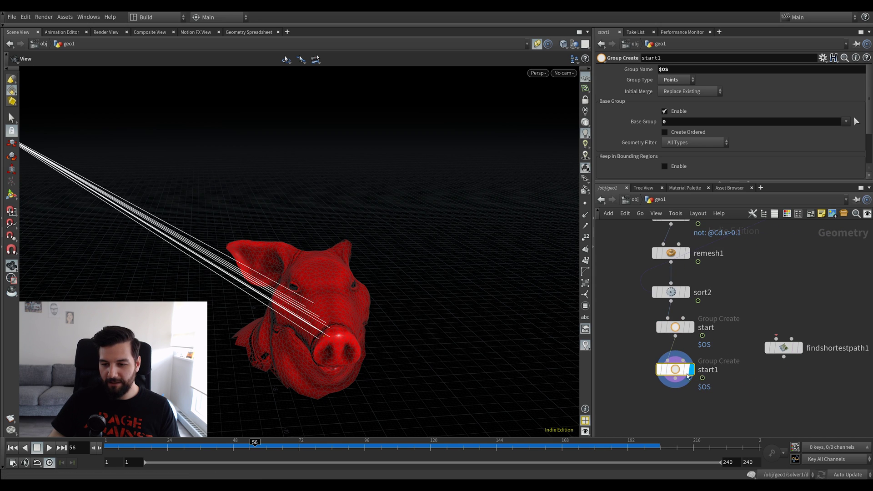
{"action": "double_click", "coordinate": [717, 370]}
{"action": "type", "text": "end"}
{"action": "key", "text": "Return"}
{"action": "left_click_drag", "start_coordinate": [727, 381], "coordinate": [678, 351]}
{"action": "key", "text": "a"}
{"action": "left_click_drag", "start_coordinate": [754, 356], "coordinate": [726, 362]}
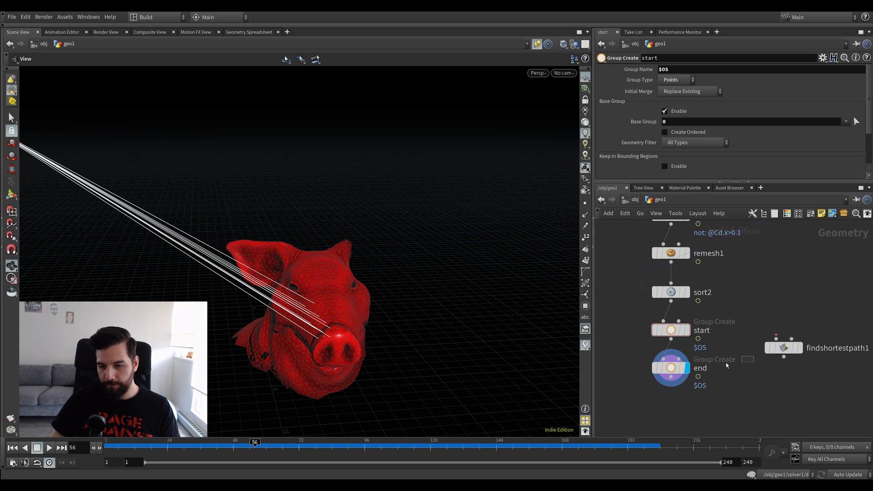
Clear the base group of the end node so its group covers all points
{"action": "left_click_drag", "start_coordinate": [672, 122], "coordinate": [656, 129]}
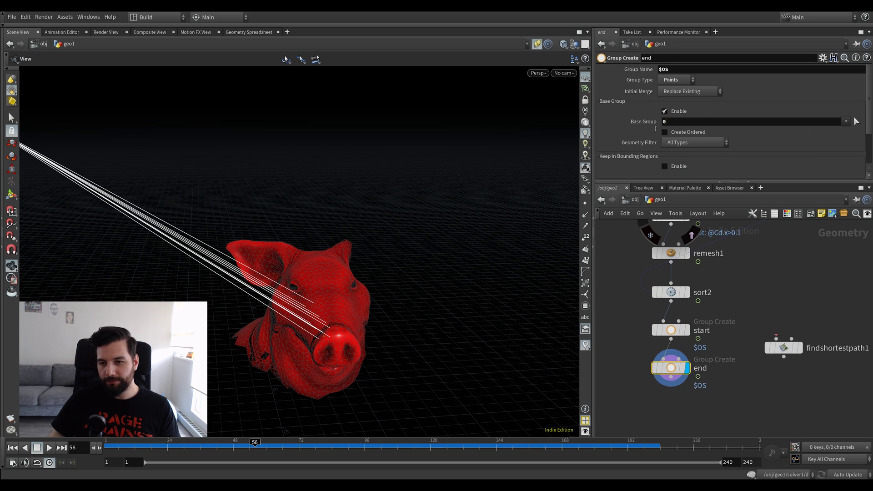
{"action": "key", "text": "BackSpace"}
{"action": "key", "text": "Return"}
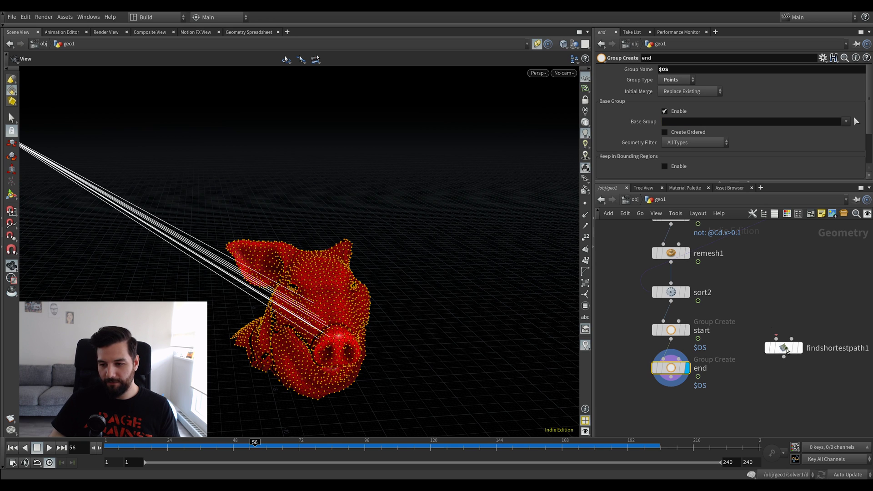
Place findshortestpath1 directly below the end node, wired to its output, and display its result
{"action": "key", "text": "l"}
{"action": "left_click_drag", "start_coordinate": [723, 408], "coordinate": [683, 413]}
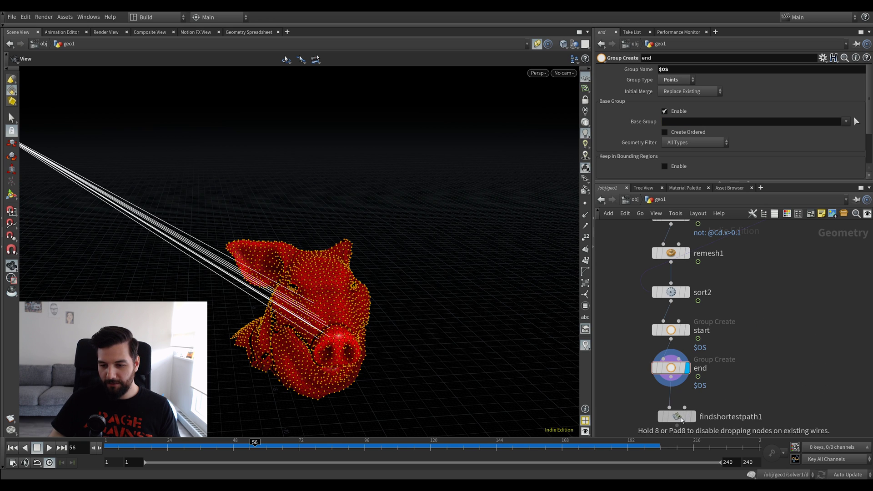
{"action": "left_click", "coordinate": [692, 416]}
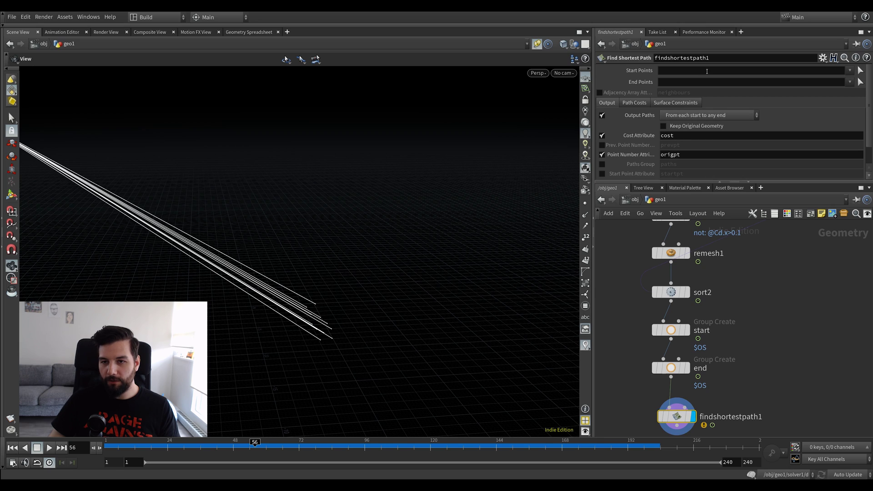
Set findshortestpath1's start points to start, end points to end, and output paths to From each start to each end
{"action": "left_click", "coordinate": [850, 71]}
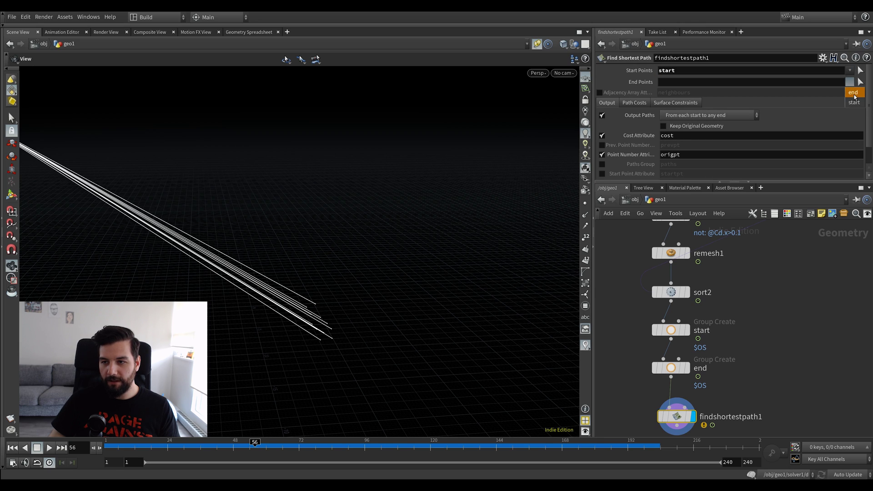
{"action": "left_click", "coordinate": [703, 116]}
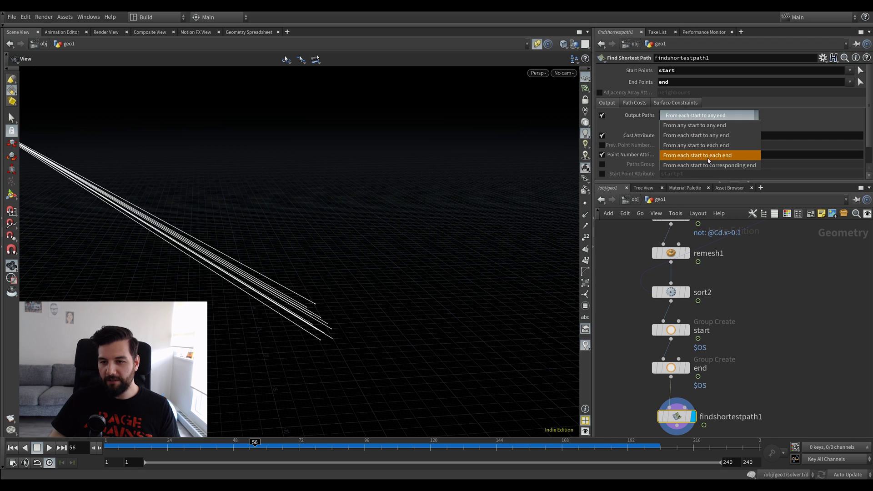
{"action": "left_click", "coordinate": [683, 159]}
Examine the shortest paths from several angles at different points of the animation, finishing on frame 22
{"action": "left_click_drag", "start_coordinate": [348, 268], "coordinate": [393, 259]}
{"action": "left_click_drag", "start_coordinate": [314, 330], "coordinate": [389, 313]}
{"action": "left_click_drag", "start_coordinate": [404, 276], "coordinate": [349, 306]}
{"action": "left_click_drag", "start_coordinate": [115, 444], "coordinate": [186, 444]}
{"action": "left_click_drag", "start_coordinate": [262, 301], "coordinate": [296, 281]}
{"action": "left_click", "coordinate": [123, 446]}
{"action": "left_click_drag", "start_coordinate": [123, 445], "coordinate": [273, 429]}
{"action": "left_click_drag", "start_coordinate": [278, 279], "coordinate": [278, 260]}
{"action": "left_click_drag", "start_coordinate": [136, 444], "coordinate": [161, 443]}
{"action": "left_click_drag", "start_coordinate": [346, 245], "coordinate": [403, 234]}
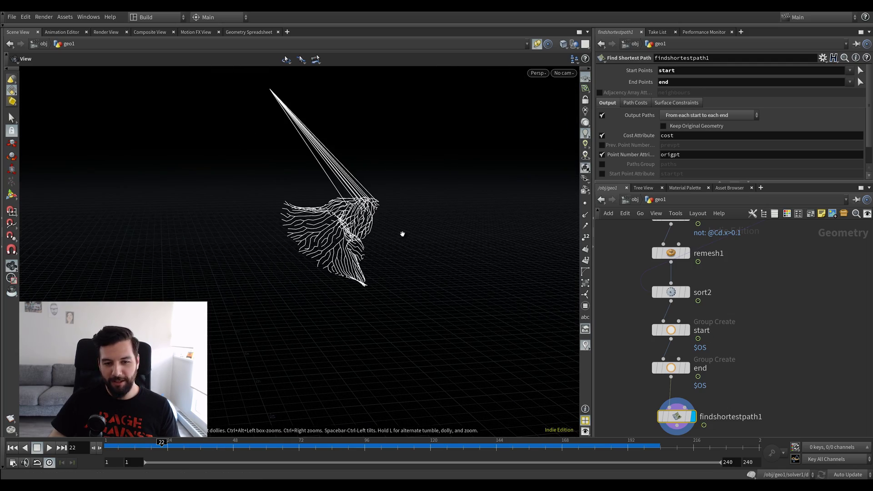
Align the start, end and findshortestpath1 nodes in a straight vertical chain
{"action": "middle_click_drag", "start_coordinate": [774, 369], "coordinate": [774, 313]}
{"action": "left_click_drag", "start_coordinate": [774, 255], "coordinate": [652, 368]}
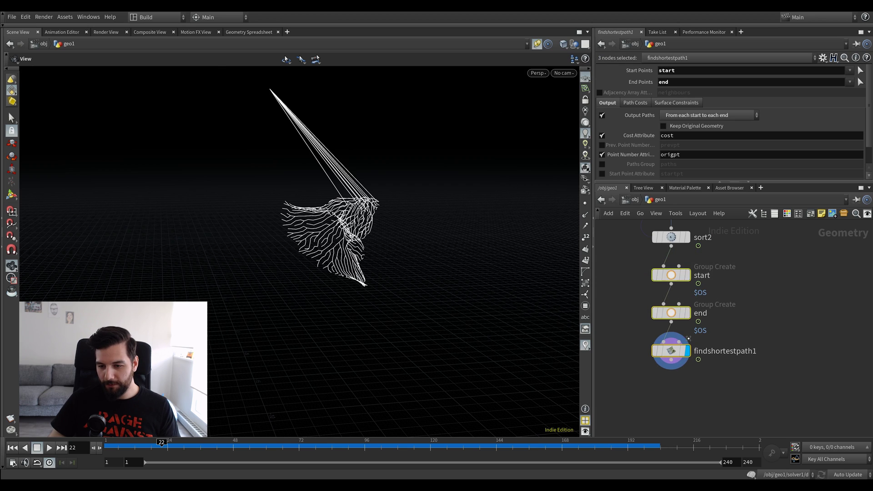
{"action": "left_click", "coordinate": [777, 391]}
{"action": "middle_click_drag", "start_coordinate": [715, 382], "coordinate": [720, 365]}
{"action": "key", "text": "Escape"}
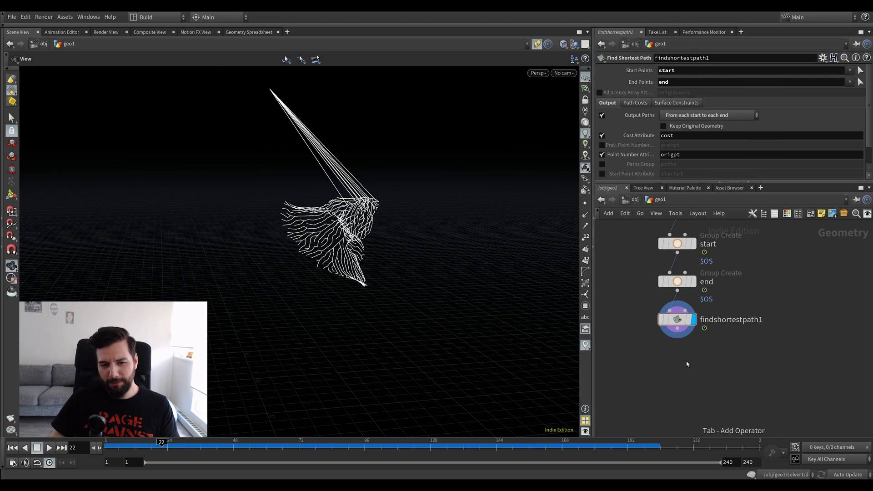
{"action": "key", "text": "Tab"}
{"action": "key", "text": "Escape"}
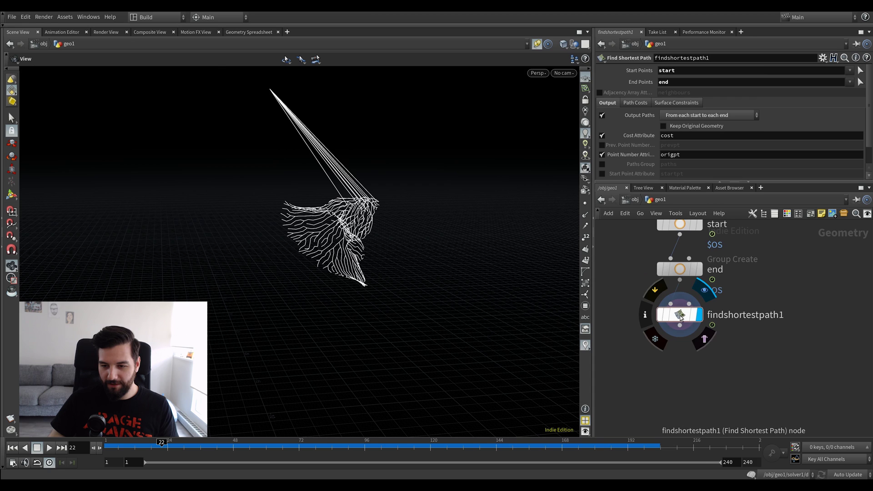
{"action": "key", "text": "Tab"}
{"action": "type", "text": "f"}
{"action": "key", "text": "Escape"}
{"action": "key", "text": "Escape"}
Add a Carve node below findshortestpath1 and display its result
{"action": "key", "text": "Tab"}
{"action": "type", "text": "car"}
{"action": "key", "text": "Return"}
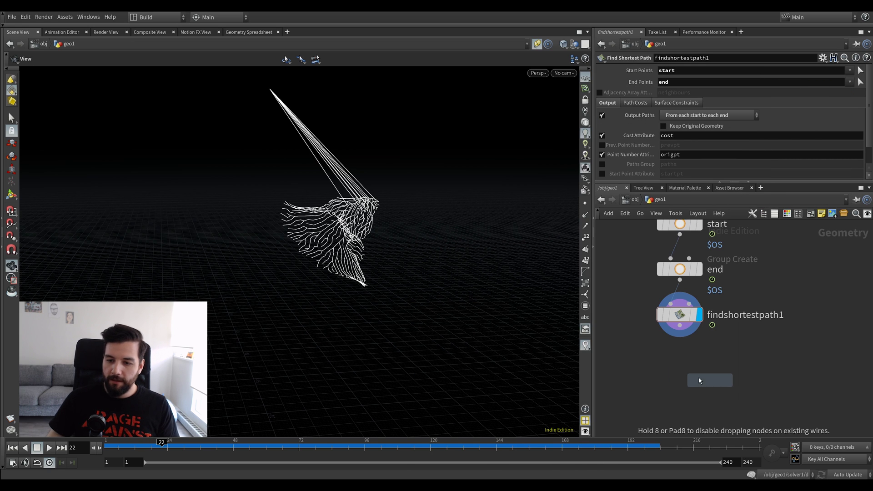
{"action": "left_click", "coordinate": [680, 360]}
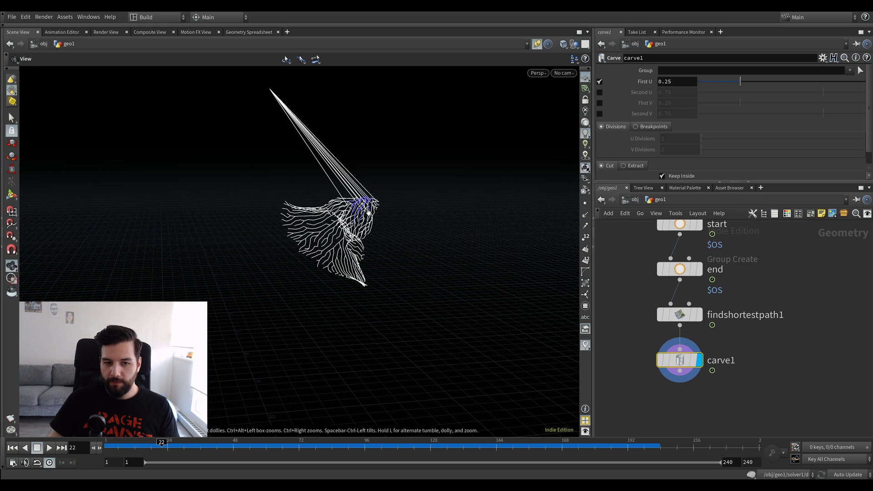
Try carving the paths from their beginning by raising First U to about 0.941
{"action": "left_click_drag", "start_coordinate": [738, 82], "coordinate": [846, 96]}
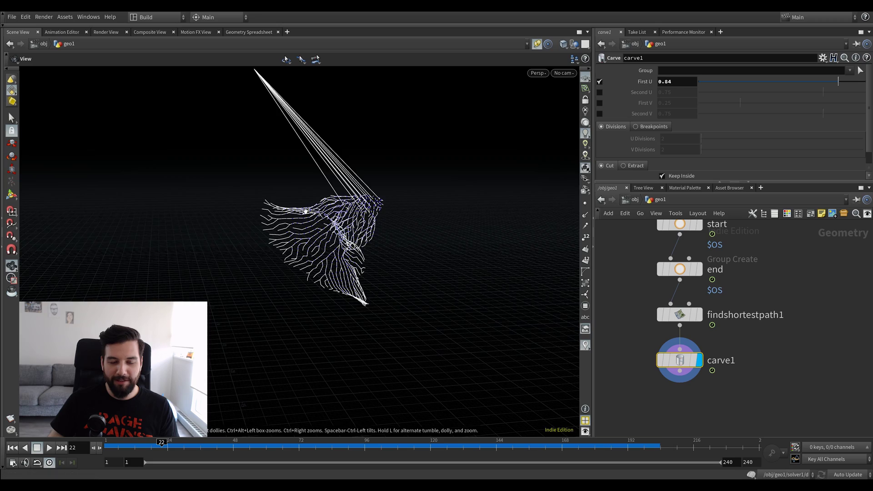
{"action": "right_click_drag", "start_coordinate": [364, 162], "coordinate": [407, 171]}
{"action": "left_click_drag", "start_coordinate": [406, 172], "coordinate": [416, 198]}
{"action": "mouse_move", "coordinate": [839, 82]}
{"action": "left_mouse_down"}
{"action": "mouse_move", "coordinate": [867, 84]}
{"action": "mouse_move", "coordinate": [830, 86]}
{"action": "mouse_move", "coordinate": [865, 89]}
{"action": "mouse_move", "coordinate": [854, 90]}
{"action": "left_mouse_up"}
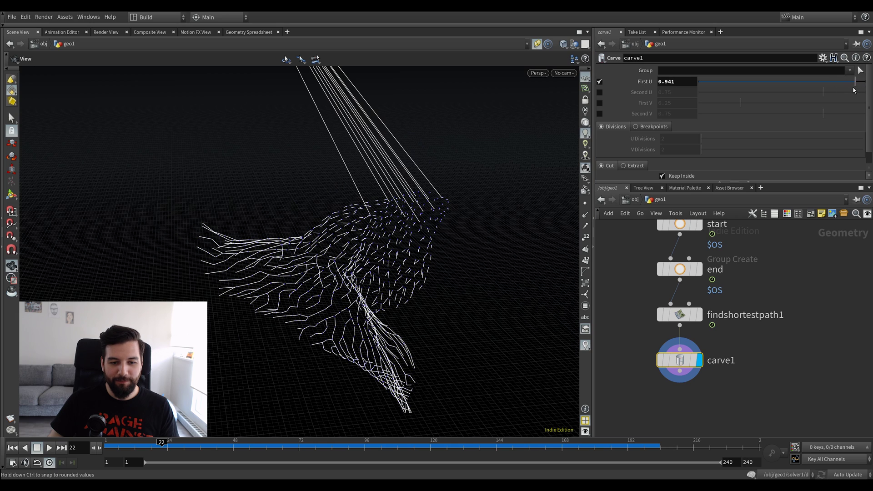
Make carve1 trim only by Second U instead of First U, set it to about 0.795, and compare with the node bypassed
{"action": "left_click", "coordinate": [600, 93]}
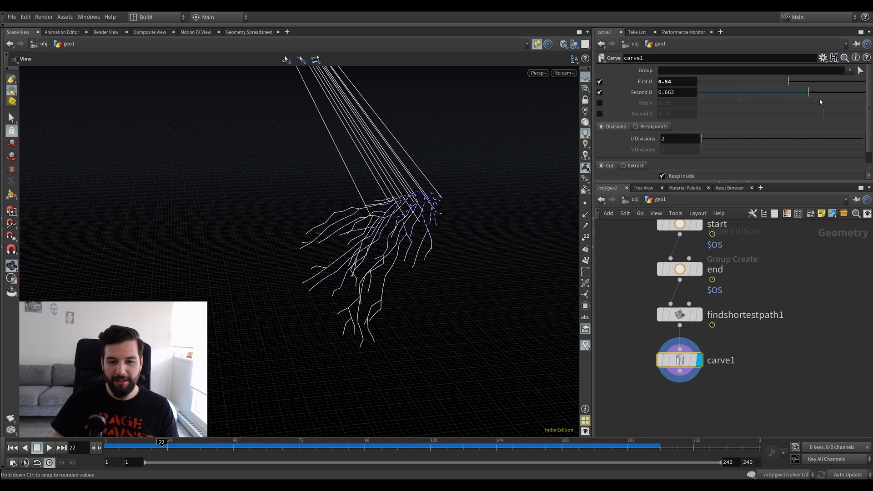
{"action": "left_click", "coordinate": [600, 82]}
{"action": "left_click_drag", "start_coordinate": [830, 98], "coordinate": [750, 108]}
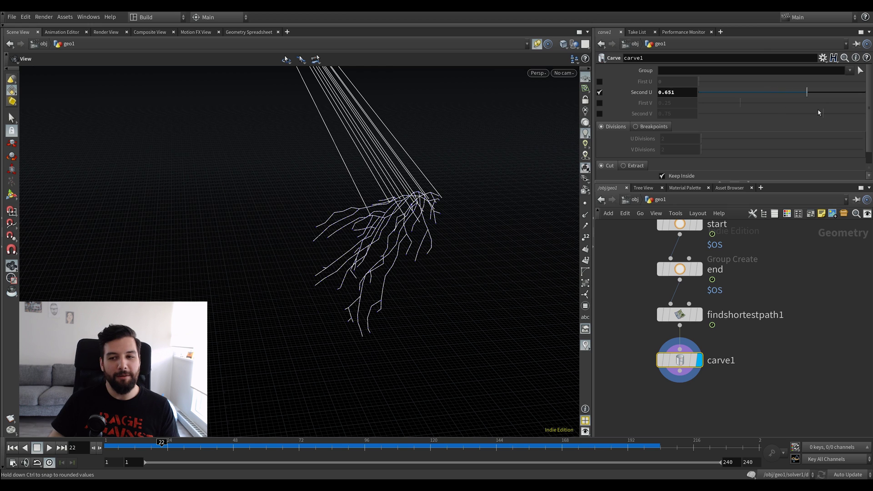
{"action": "left_click_drag", "start_coordinate": [829, 111], "coordinate": [831, 89]}
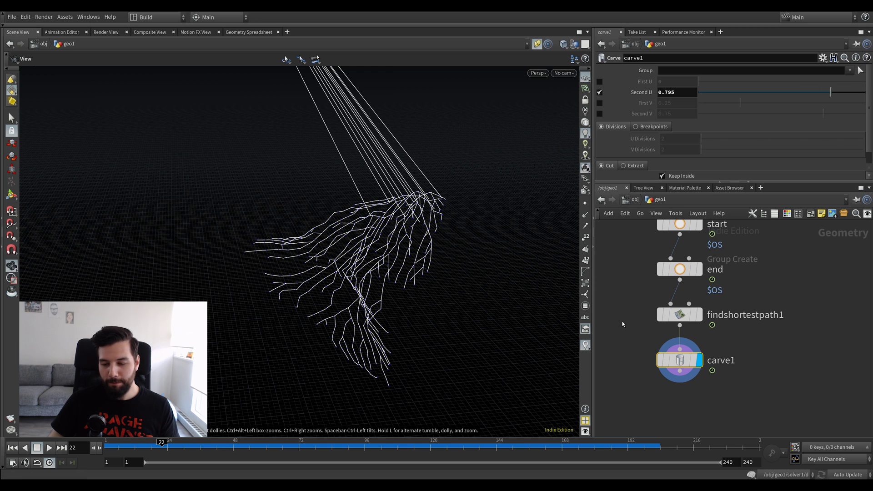
{"action": "left_click", "coordinate": [661, 360]}
{"action": "left_click", "coordinate": [660, 359]}
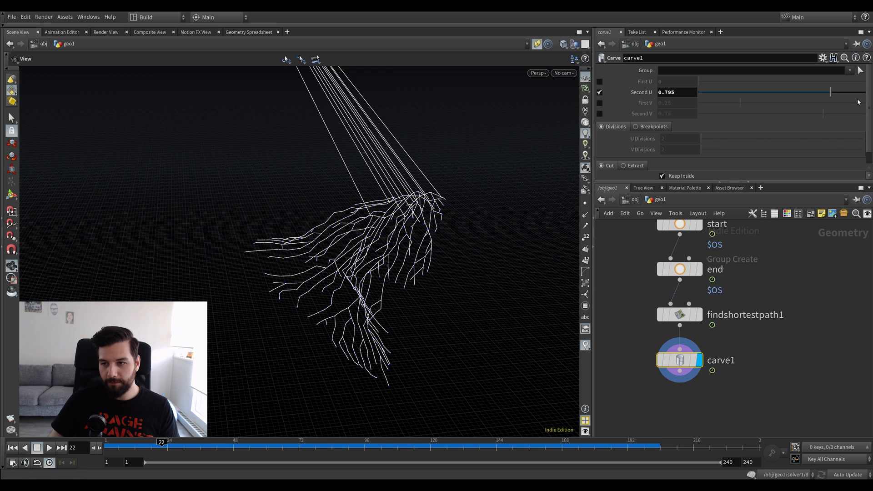
Set carve1's Second U to 0.9 and compare the paths with the carve bypassed and active
{"action": "mouse_move", "coordinate": [842, 97]}
{"action": "left_mouse_down"}
{"action": "mouse_move", "coordinate": [868, 95]}
{"action": "mouse_move", "coordinate": [831, 95]}
{"action": "mouse_move", "coordinate": [851, 91]}
{"action": "left_mouse_up"}
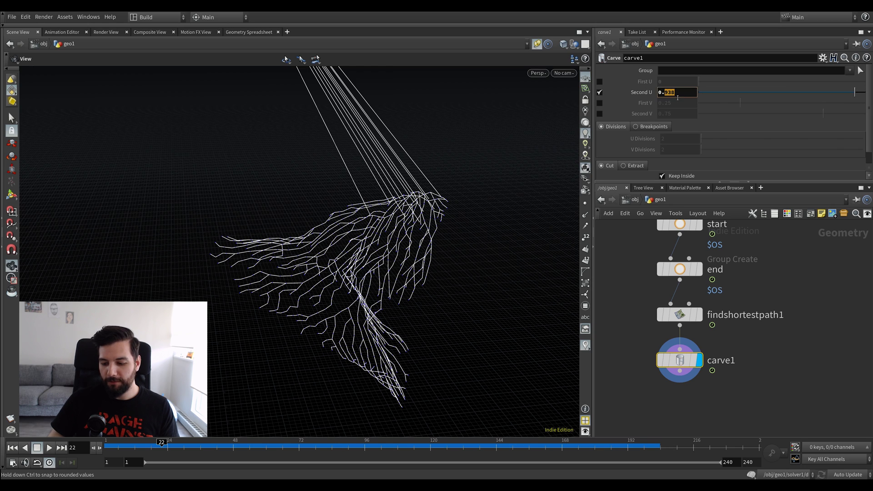
{"action": "key", "text": "Return"}
{"action": "left_click", "coordinate": [661, 361]}
{"action": "left_click", "coordinate": [661, 361]}
{"action": "left_click", "coordinate": [661, 360]}
{"action": "left_click", "coordinate": [661, 361]}
{"action": "left_click_drag", "start_coordinate": [394, 291], "coordinate": [414, 273]}
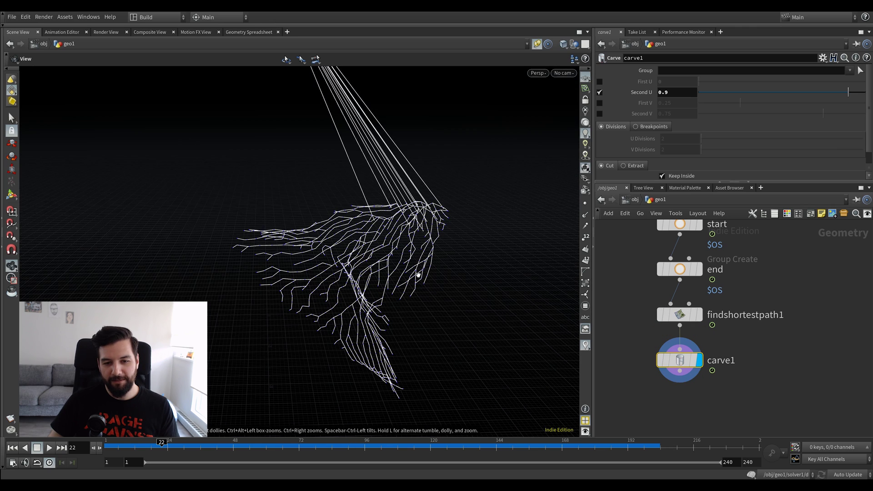
{"action": "middle_click_drag", "start_coordinate": [755, 374], "coordinate": [754, 343]}
{"action": "key", "text": "Tab"}
{"action": "type", "text": "res"}
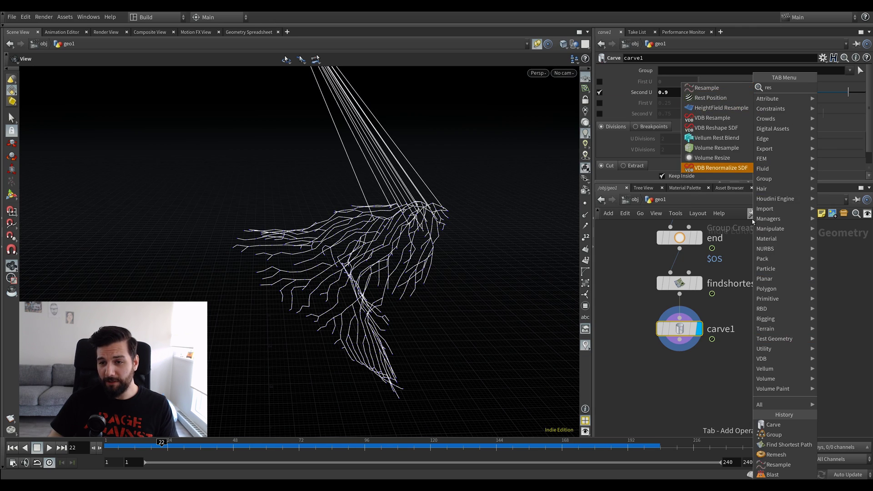
{"action": "left_click", "coordinate": [737, 345]}
Insert a Fuse node between findshortestpath1 and carve1 and display its result
{"action": "key", "text": "Tab"}
{"action": "type", "text": "fuse"}
{"action": "key", "text": "Return"}
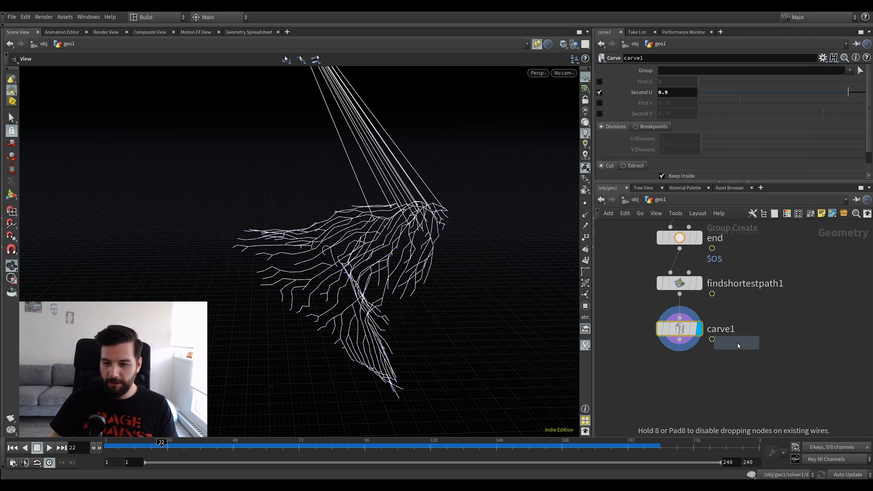
{"action": "left_click", "coordinate": [707, 364]}
{"action": "left_click_drag", "start_coordinate": [708, 373], "coordinate": [686, 321]}
{"action": "left_click", "coordinate": [699, 328]}
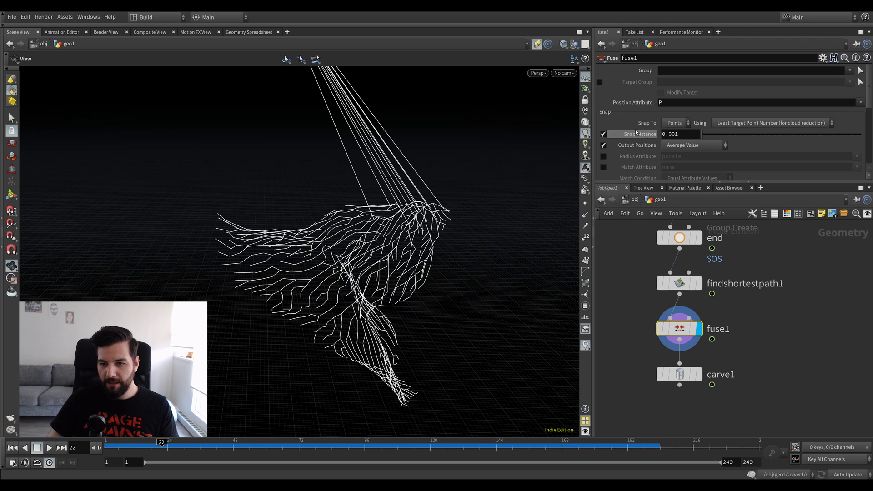
Set fuse1's snap distance to 0.1 and compare its geometry info with that of findshortestpath1
{"action": "key", "text": "Return"}
{"action": "middle_click", "coordinate": [683, 334]}
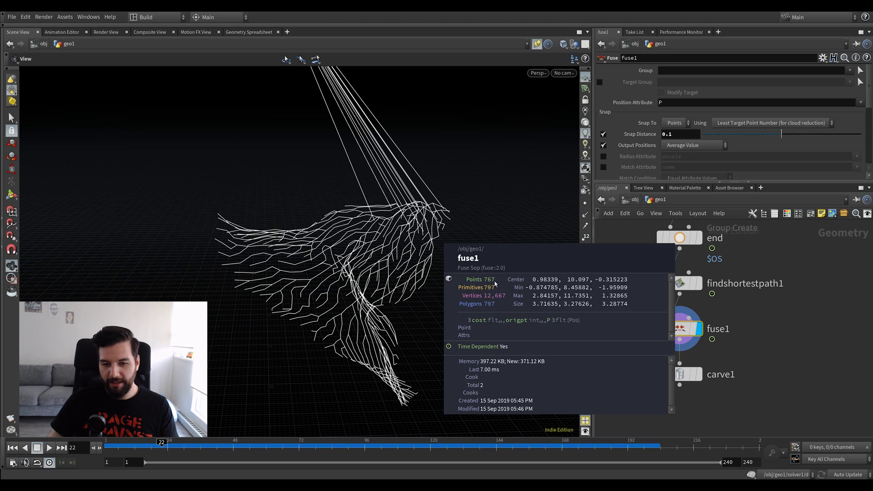
{"action": "middle_click", "coordinate": [690, 329]}
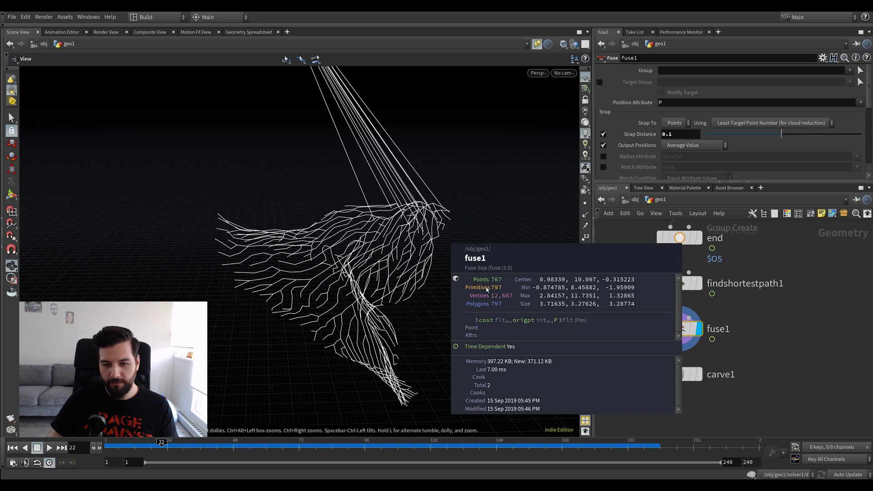
{"action": "middle_click", "coordinate": [674, 287]}
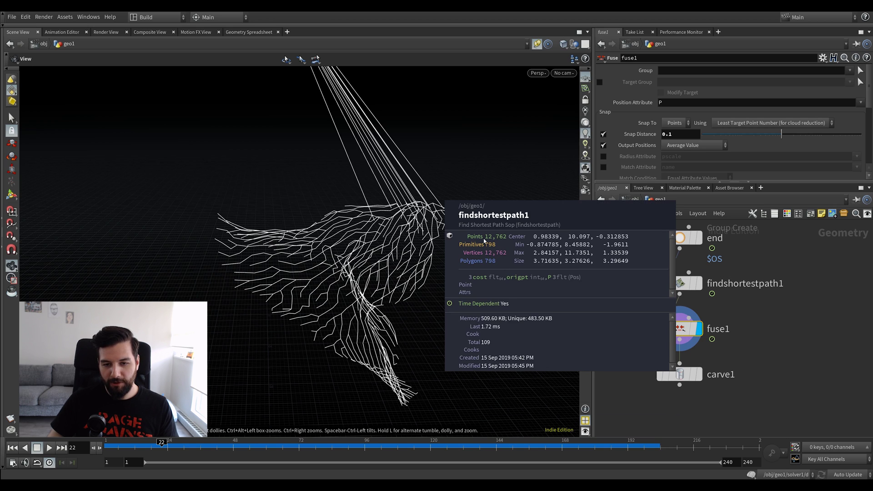
{"action": "middle_click", "coordinate": [688, 330]}
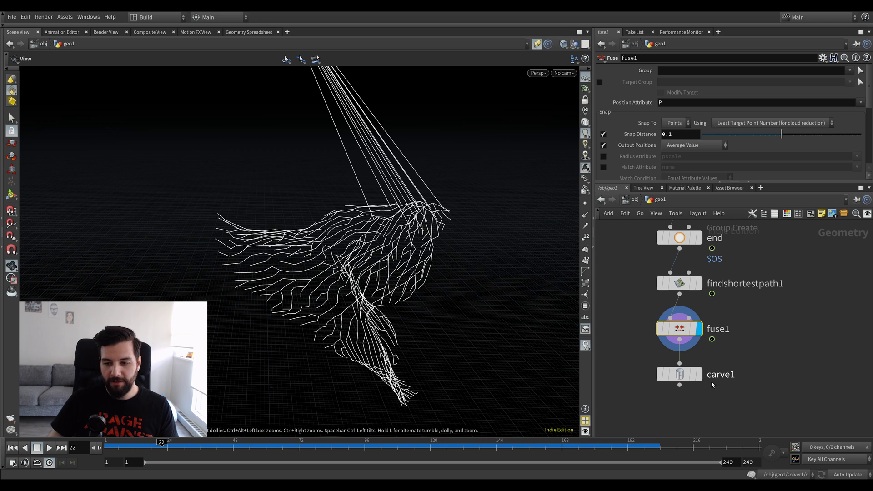
Display carve1, test its Second U around 0.889, and settle it at 0.9
{"action": "left_click", "coordinate": [699, 375]}
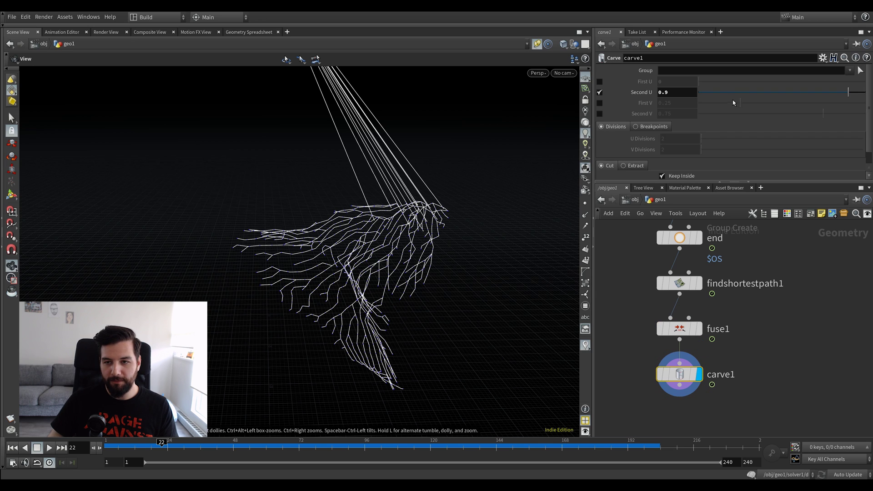
{"action": "mouse_move", "coordinate": [832, 93]}
{"action": "left_mouse_down"}
{"action": "mouse_move", "coordinate": [735, 104]}
{"action": "mouse_move", "coordinate": [847, 99]}
{"action": "left_mouse_up"}
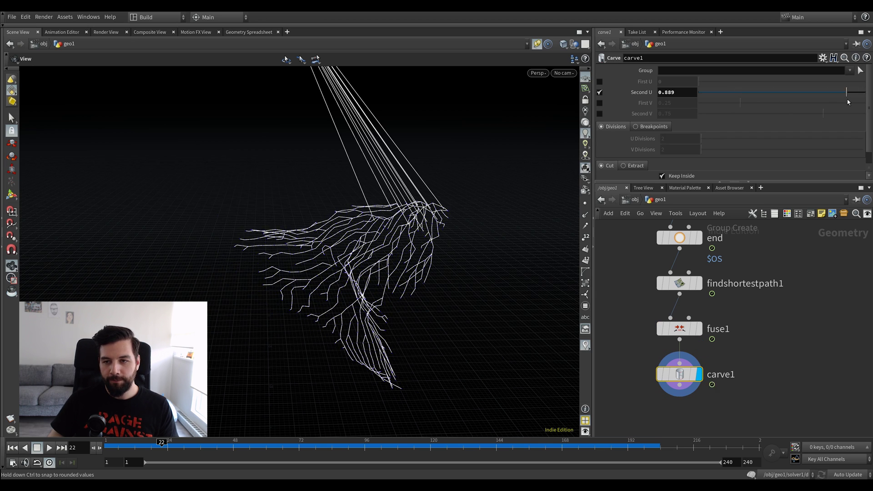
{"action": "type", "text": "90"}
{"action": "key", "text": "Return"}
Add a Resample node below carve1 and display its result
{"action": "middle_click_drag", "start_coordinate": [781, 351], "coordinate": [783, 312]}
{"action": "left_click_drag", "start_coordinate": [148, 219], "coordinate": [447, 312]}
{"action": "key", "text": "Tab"}
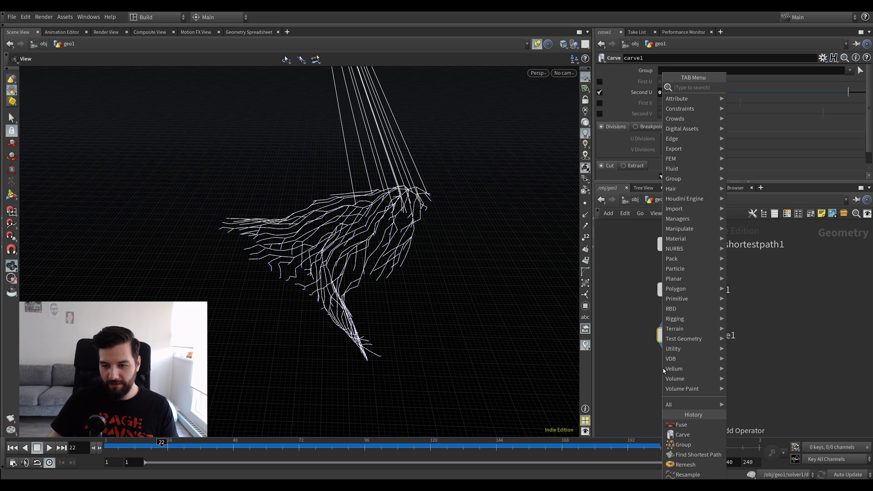
{"action": "type", "text": "res"}
{"action": "key", "text": "Return"}
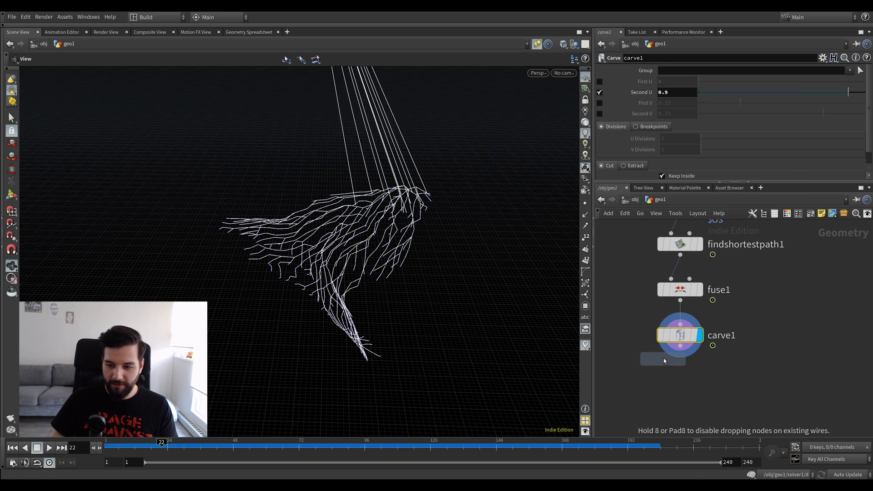
{"action": "left_click", "coordinate": [664, 358]}
{"action": "left_click", "coordinate": [699, 381]}
Make resample1 treat polygons as Subdivision Curves and set its maximum segment length to about 0.336
{"action": "scroll", "coordinate": [756, 141], "scroll_direction": "down", "scroll_amount": 2}
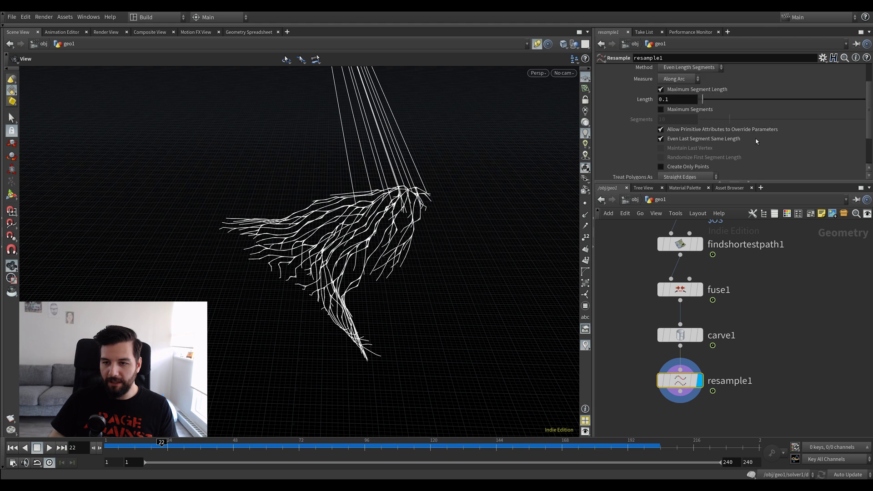
{"action": "scroll", "coordinate": [757, 142], "scroll_direction": "down", "scroll_amount": 1}
{"action": "left_click", "coordinate": [688, 142]}
{"action": "left_click", "coordinate": [694, 163]}
{"action": "scroll", "coordinate": [743, 77], "scroll_direction": "up", "scroll_amount": 2}
{"action": "left_click_drag", "start_coordinate": [703, 87], "coordinate": [712, 89]}
{"action": "left_click_drag", "start_coordinate": [400, 224], "coordinate": [504, 179]}
{"action": "mouse_move", "coordinate": [720, 89]}
{"action": "left_mouse_down"}
{"action": "mouse_move", "coordinate": [728, 88]}
{"action": "mouse_move", "coordinate": [710, 88]}
{"action": "left_mouse_up"}
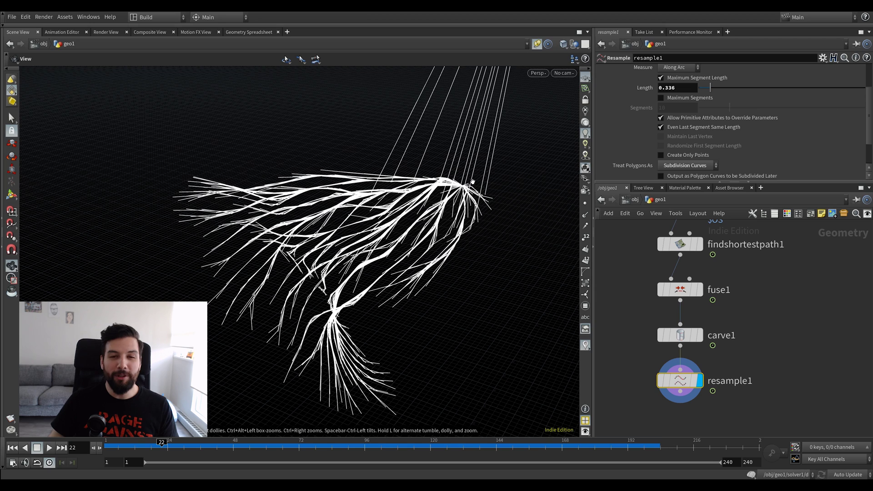
Review findshortestpath1's settings and the curves, and set resample1's maximum segment length to about 0.343
{"action": "middle_click_drag", "start_coordinate": [799, 280], "coordinate": [805, 326]}
{"action": "left_click_drag", "start_coordinate": [818, 309], "coordinate": [695, 282]}
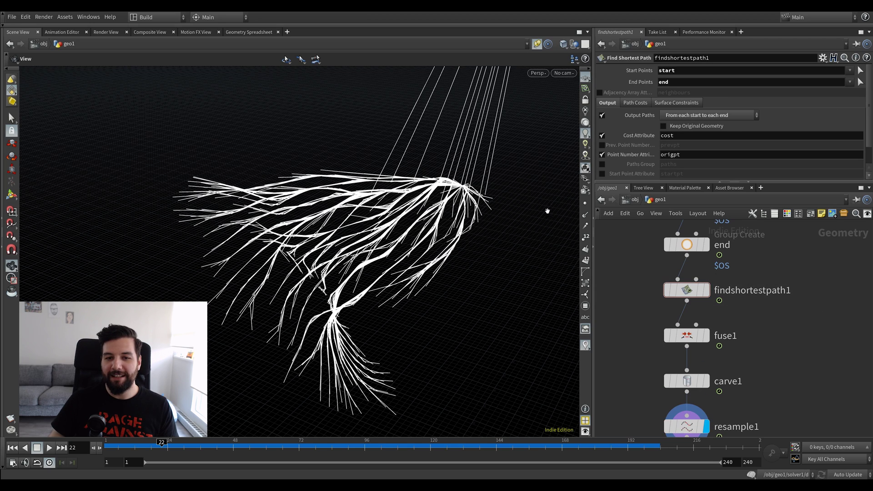
{"action": "left_click_drag", "start_coordinate": [437, 183], "coordinate": [420, 318]}
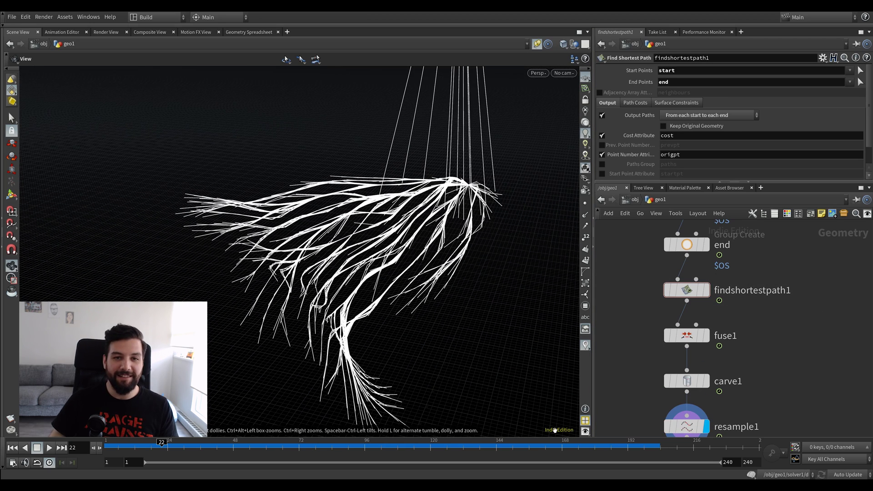
{"action": "middle_click_drag", "start_coordinate": [788, 363], "coordinate": [799, 310]}
{"action": "left_click_drag", "start_coordinate": [750, 345], "coordinate": [655, 408]}
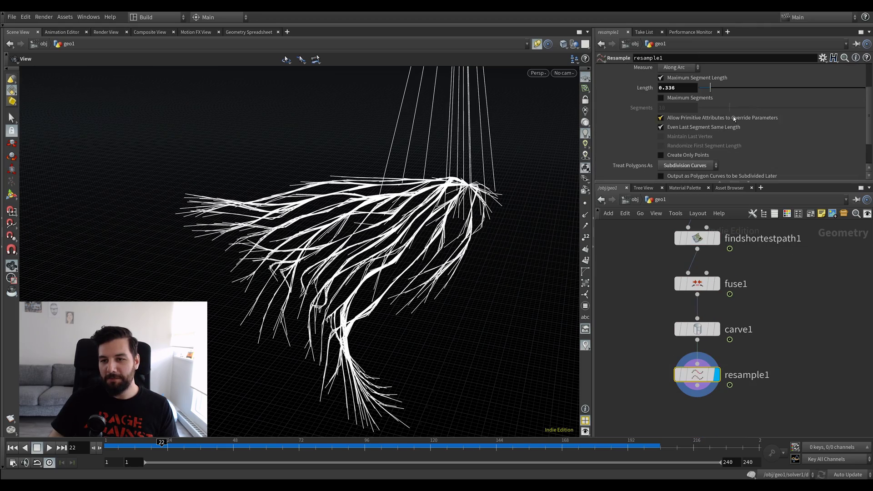
{"action": "left_click_drag", "start_coordinate": [712, 89], "coordinate": [712, 95]}
{"action": "left_click_drag", "start_coordinate": [386, 277], "coordinate": [358, 286]}
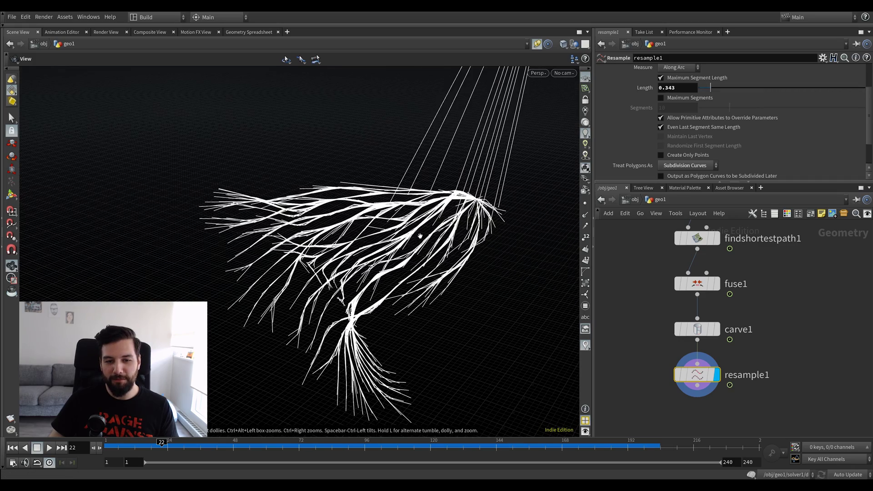
Show testgeometry_pighead1 as a template so the pig head appears together with the resampled curves
{"action": "left_click_drag", "start_coordinate": [143, 456], "coordinate": [200, 449]}
{"action": "left_click_drag", "start_coordinate": [319, 284], "coordinate": [288, 268]}
{"action": "scroll", "coordinate": [288, 268], "scroll_direction": "down", "scroll_amount": 3}
{"action": "scroll", "coordinate": [812, 348], "scroll_direction": "down", "scroll_amount": 2}
{"action": "middle_click_drag", "start_coordinate": [846, 246], "coordinate": [780, 339]}
{"action": "scroll", "coordinate": [787, 287], "scroll_direction": "down", "scroll_amount": 1}
{"action": "middle_click_drag", "start_coordinate": [791, 246], "coordinate": [791, 367]}
{"action": "middle_click_drag", "start_coordinate": [866, 260], "coordinate": [761, 369]}
{"action": "left_click", "coordinate": [768, 238]}
{"action": "left_click", "coordinate": [768, 237], "text": "ctrl"}
Scrub the timeline to frame 65 and inspect how the curves run over the pig's face
{"action": "left_click_drag", "start_coordinate": [319, 287], "coordinate": [409, 264]}
{"action": "left_click_drag", "start_coordinate": [107, 448], "coordinate": [280, 448]}
{"action": "middle_click_drag", "start_coordinate": [325, 292], "coordinate": [370, 219]}
{"action": "left_click_drag", "start_coordinate": [369, 219], "coordinate": [426, 398]}
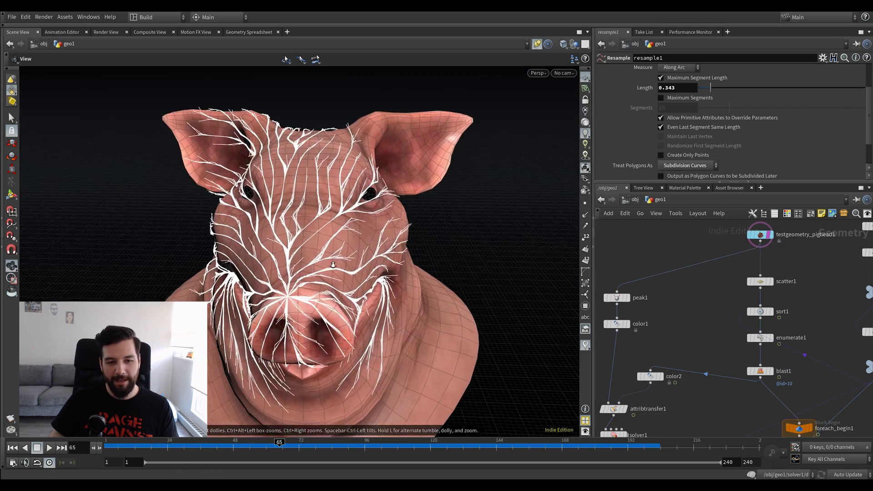
{"action": "right_click_drag", "start_coordinate": [426, 398], "coordinate": [518, 412]}
Add a Smooth node below resample1 and display its result
{"action": "middle_click_drag", "start_coordinate": [721, 410], "coordinate": [756, 286]}
{"action": "middle_click_drag", "start_coordinate": [726, 380], "coordinate": [739, 279]}
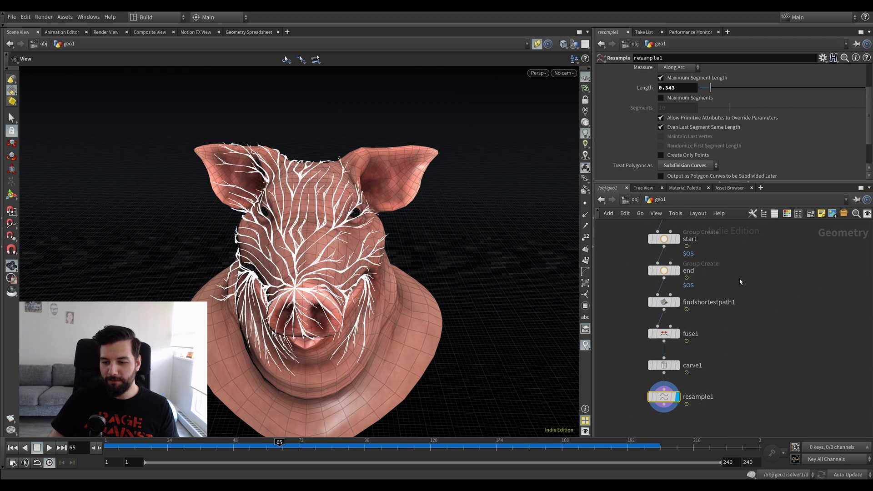
{"action": "middle_click_drag", "start_coordinate": [730, 398], "coordinate": [731, 321]}
{"action": "key", "text": "Tab"}
{"action": "type", "text": "smooth"}
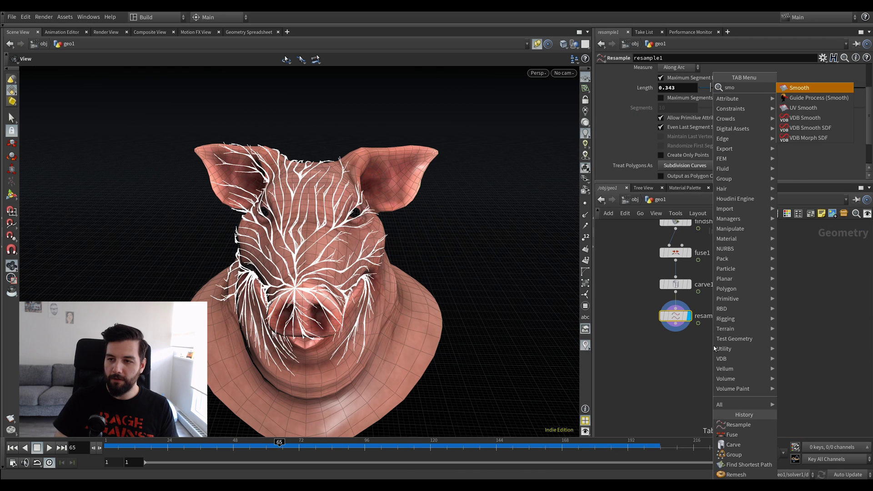
{"action": "key", "text": "Return"}
{"action": "left_click", "coordinate": [682, 342]}
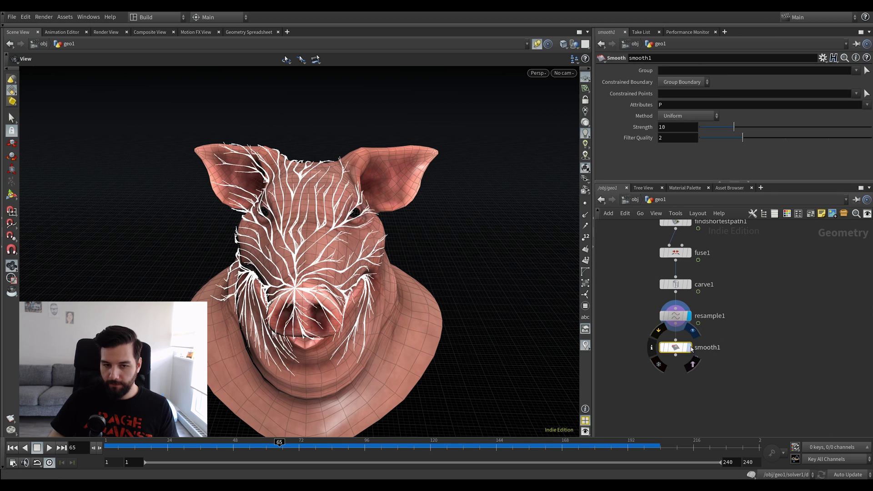
{"action": "left_click", "coordinate": [689, 348]}
Test smooth1's strength at 0, settle it at 5, and inspect the curves
{"action": "left_click_drag", "start_coordinate": [382, 277], "coordinate": [448, 274]}
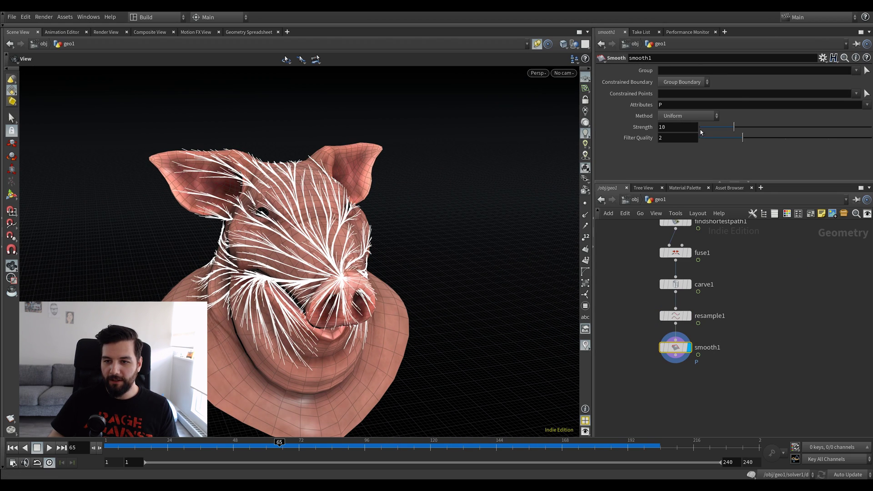
{"action": "left_click_drag", "start_coordinate": [729, 130], "coordinate": [668, 131]}
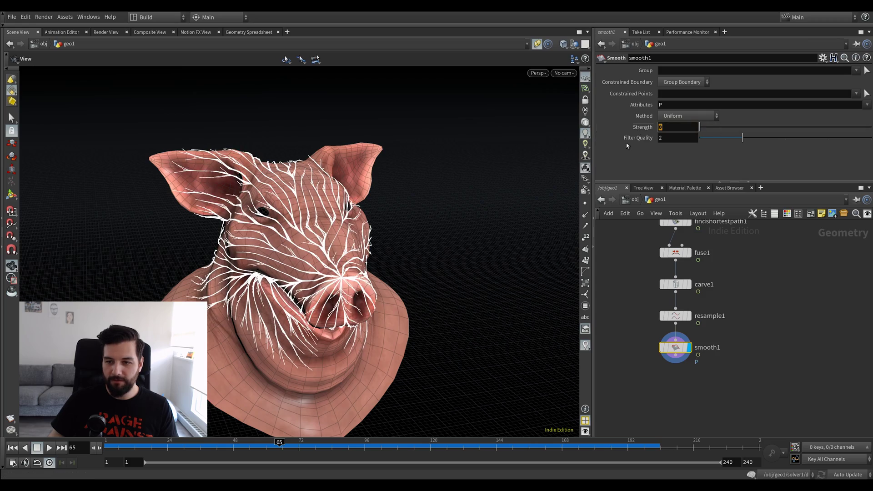
{"action": "key", "text": "Return"}
{"action": "left_click_drag", "start_coordinate": [313, 200], "coordinate": [345, 245]}
Insert a second Fuse node between resample1 and smooth1 and display its result
{"action": "key", "text": "Tab"}
{"action": "type", "text": "fuse"}
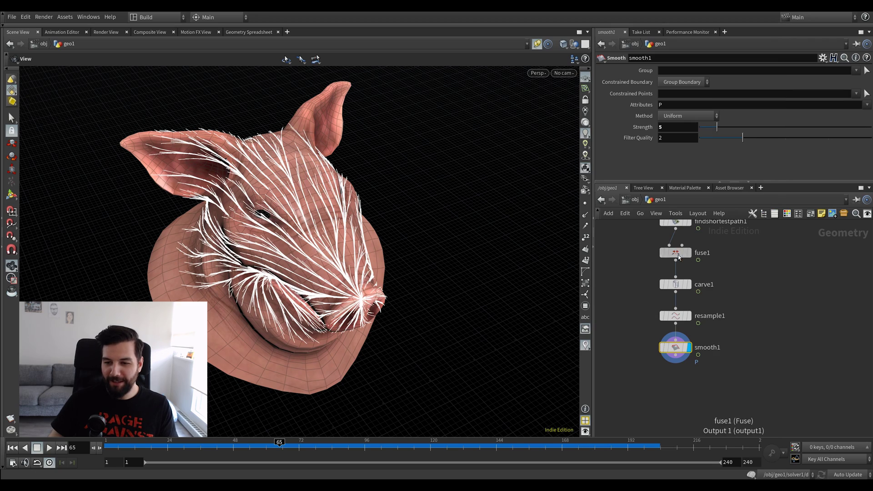
{"action": "key", "text": "Return"}
{"action": "left_click", "coordinate": [667, 387]}
{"action": "left_click_drag", "start_coordinate": [318, 296], "coordinate": [339, 309]}
{"action": "left_click_drag", "start_coordinate": [123, 444], "coordinate": [257, 417]}
{"action": "left_click_drag", "start_coordinate": [679, 394], "coordinate": [679, 353]}
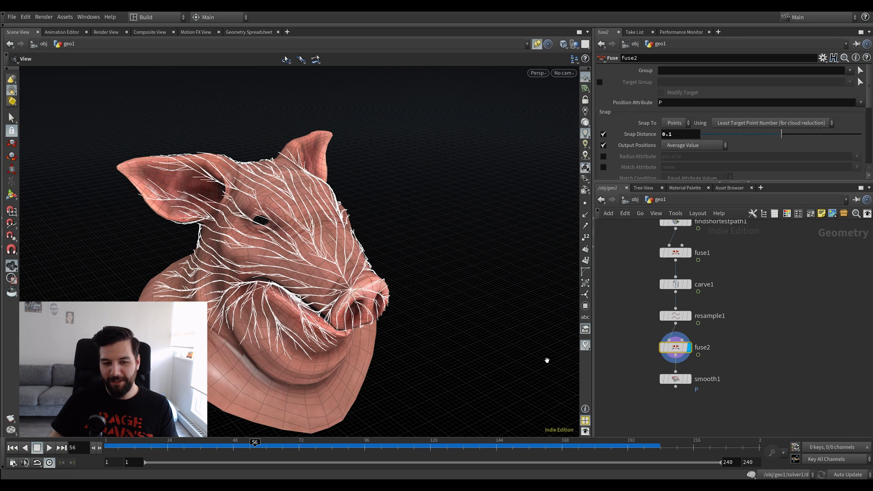
Scrub the timeline to frame 64 and examine the fused curves on the pig head up close
{"action": "left_click_drag", "start_coordinate": [144, 448], "coordinate": [277, 443]}
{"action": "left_click_drag", "start_coordinate": [371, 285], "coordinate": [332, 296]}
{"action": "right_click_drag", "start_coordinate": [332, 295], "coordinate": [375, 305]}
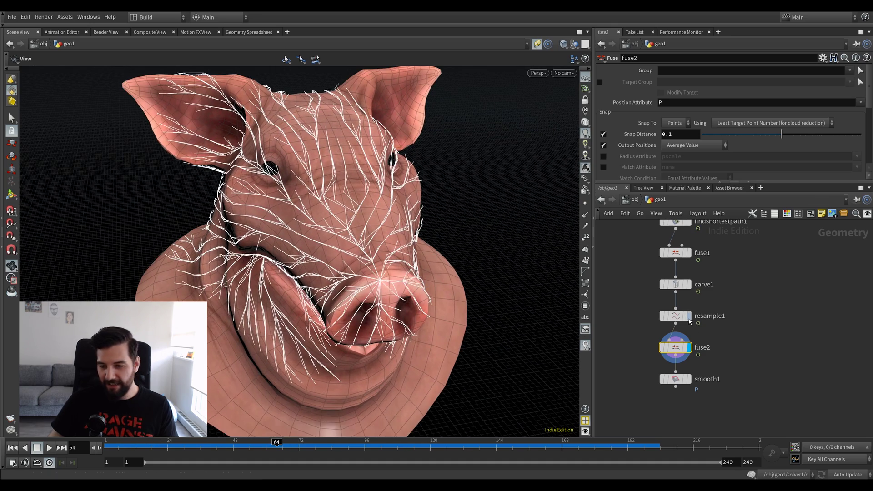
Enable carve1's First U, set it to about 0.357, and display smooth1's result
{"action": "left_click", "coordinate": [675, 284]}
{"action": "left_click", "coordinate": [600, 82]}
{"action": "left_click_drag", "start_coordinate": [705, 83], "coordinate": [760, 79]}
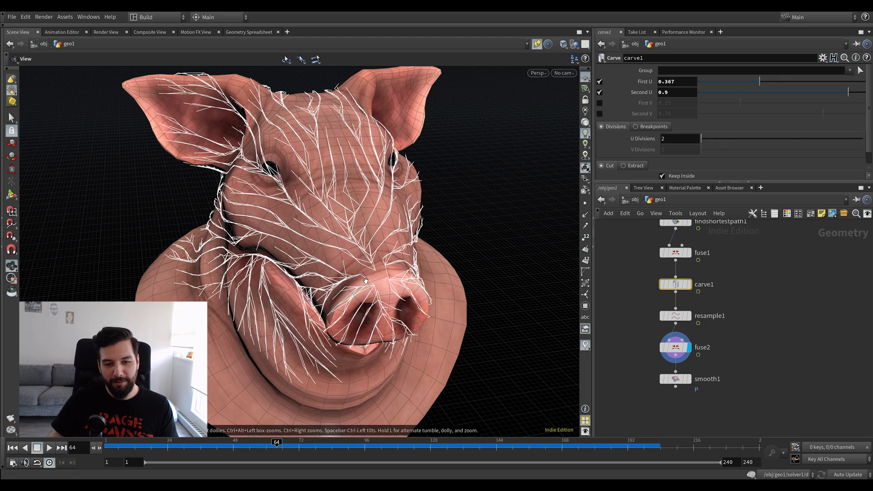
{"action": "mouse_move", "coordinate": [763, 80]}
{"action": "left_mouse_down"}
{"action": "mouse_move", "coordinate": [730, 82]}
{"action": "mouse_move", "coordinate": [759, 78]}
{"action": "left_mouse_up"}
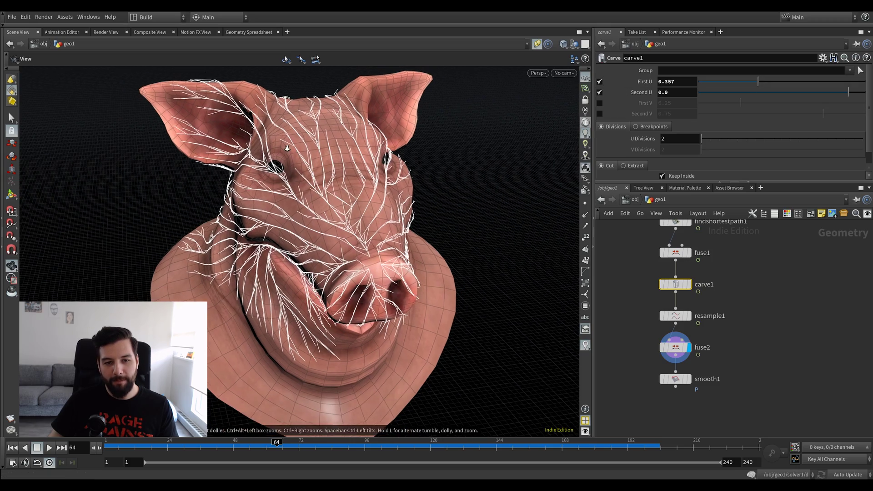
{"action": "left_click", "coordinate": [689, 379]}
{"action": "left_click_drag", "start_coordinate": [291, 241], "coordinate": [345, 242]}
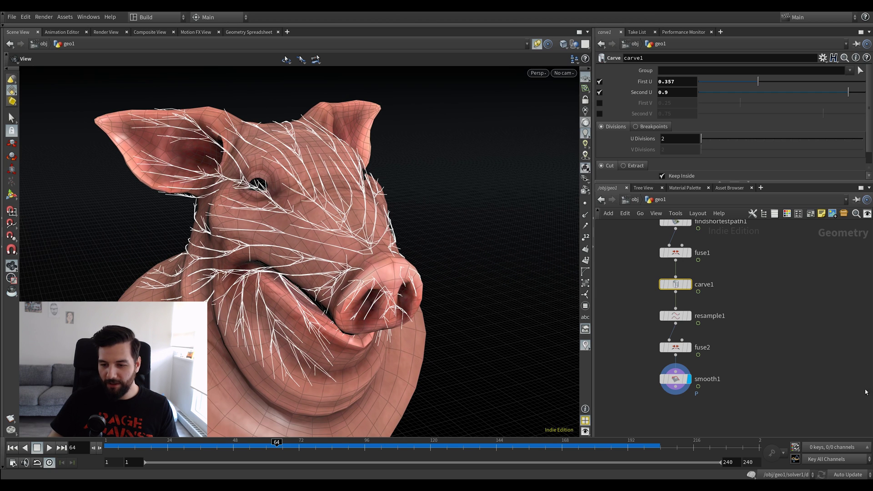
{"action": "middle_click_drag", "start_coordinate": [794, 374], "coordinate": [788, 357]}
{"action": "left_click_drag", "start_coordinate": [741, 233], "coordinate": [615, 429]}
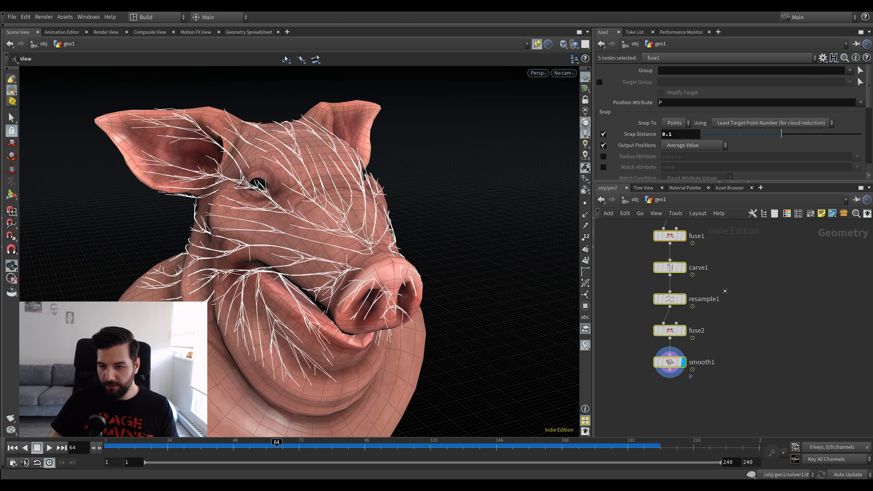
{"action": "middle_click_drag", "start_coordinate": [694, 299], "coordinate": [691, 322]}
Add a Connect Adjacent Pieces node to the geo1 network beside smooth1
{"action": "key", "text": "Tab"}
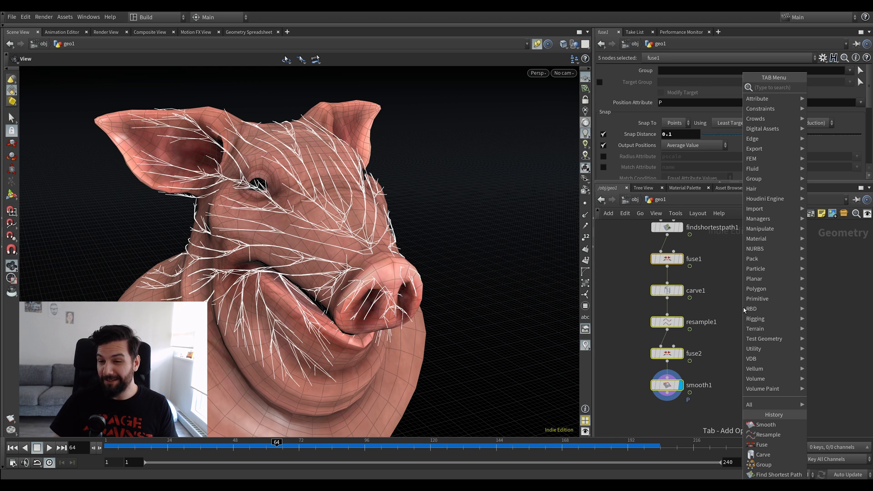
{"action": "type", "text": "con"}
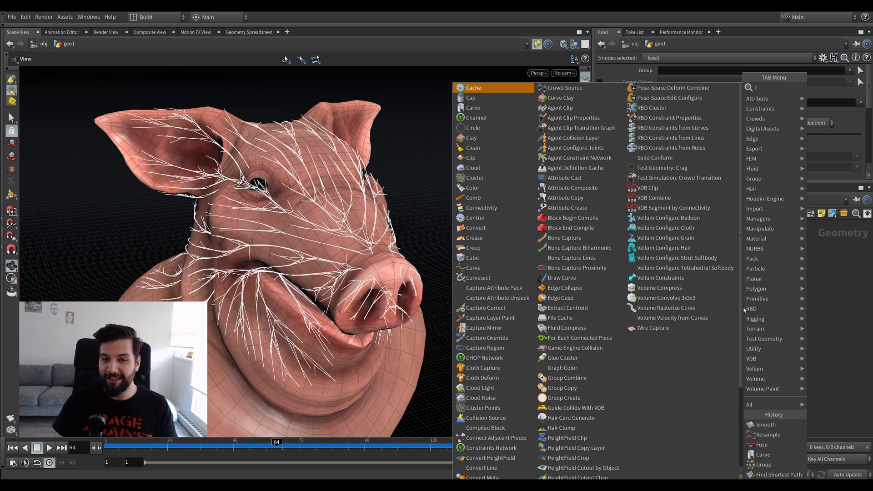
{"action": "key", "text": "BackSpace"}
{"action": "key", "text": "BackSpace"}
{"action": "key", "text": "BackSpace"}
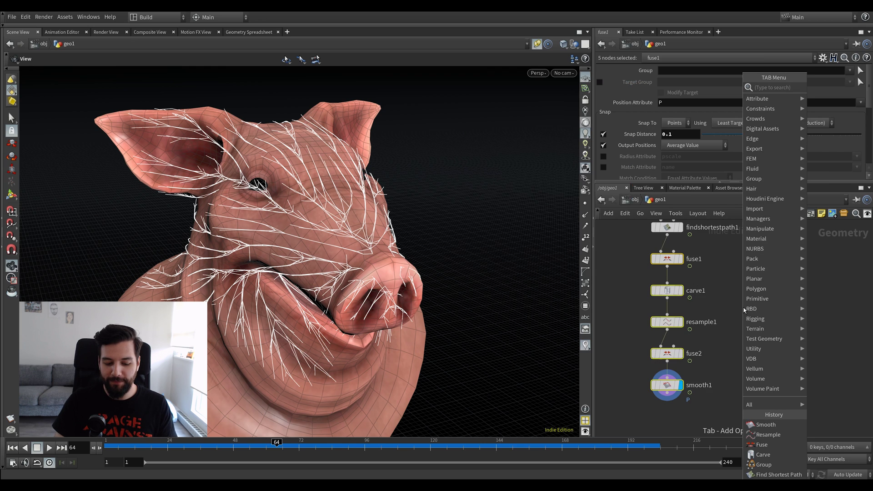
{"action": "type", "text": "conn"}
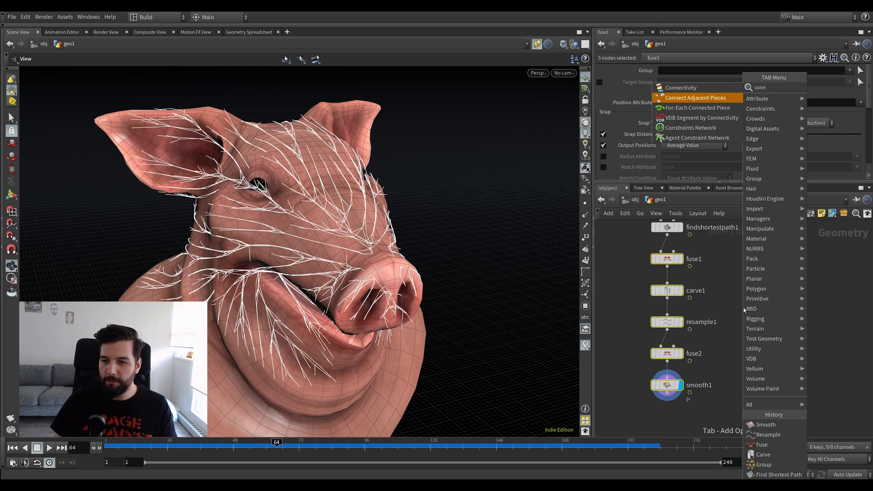
{"action": "key", "text": "Return"}
{"action": "double_click", "coordinate": [744, 307]}
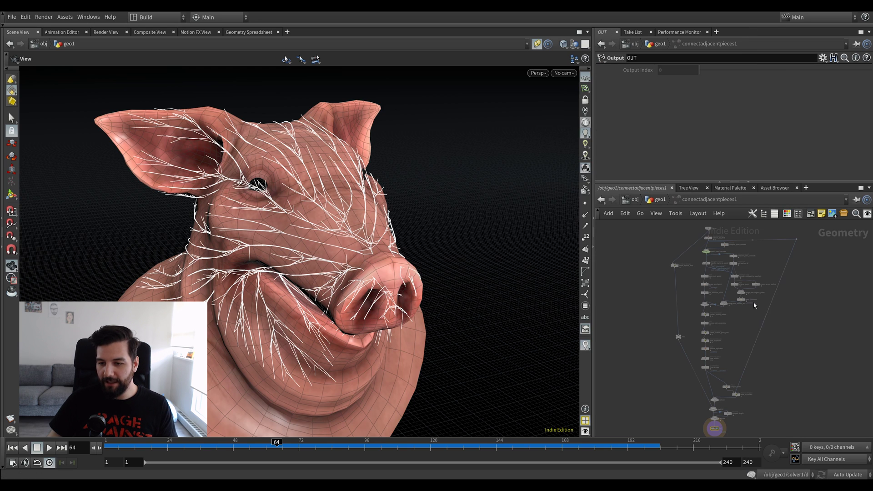
{"action": "left_click", "coordinate": [661, 199]}
{"action": "left_click_drag", "start_coordinate": [761, 311], "coordinate": [736, 393]}
{"action": "middle_click_drag", "start_coordinate": [734, 394], "coordinate": [738, 354]}
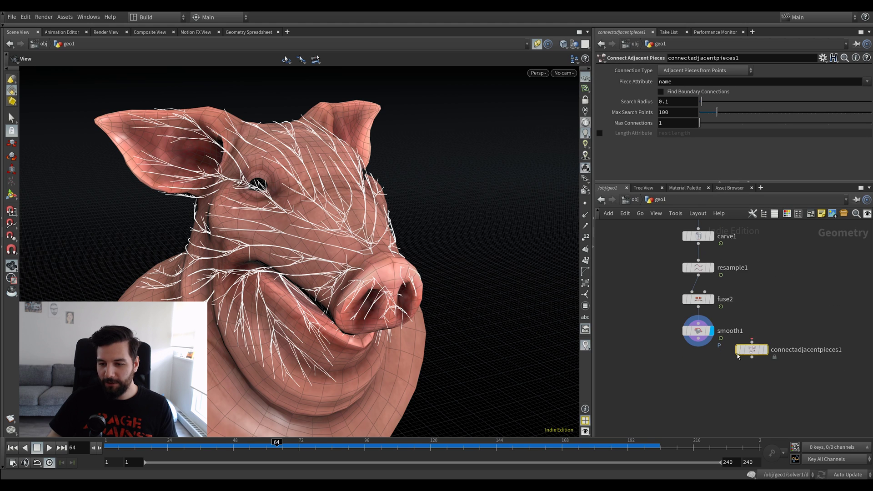
Make room above smooth1, wire fuse2 into connectadjacentpieces1, and display the Connect Adjacent Pieces result
{"action": "left_click_drag", "start_coordinate": [706, 336], "coordinate": [706, 379]}
{"action": "mouse_move", "coordinate": [712, 322]}
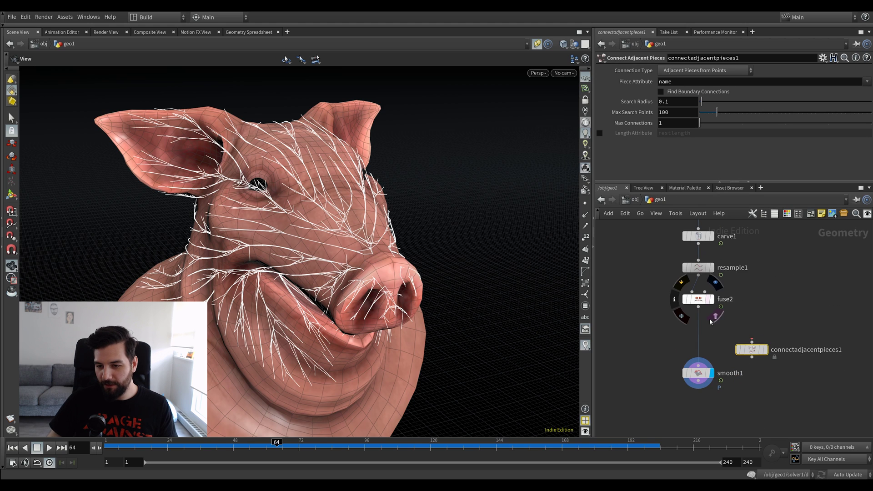
{"action": "left_click", "coordinate": [712, 300]}
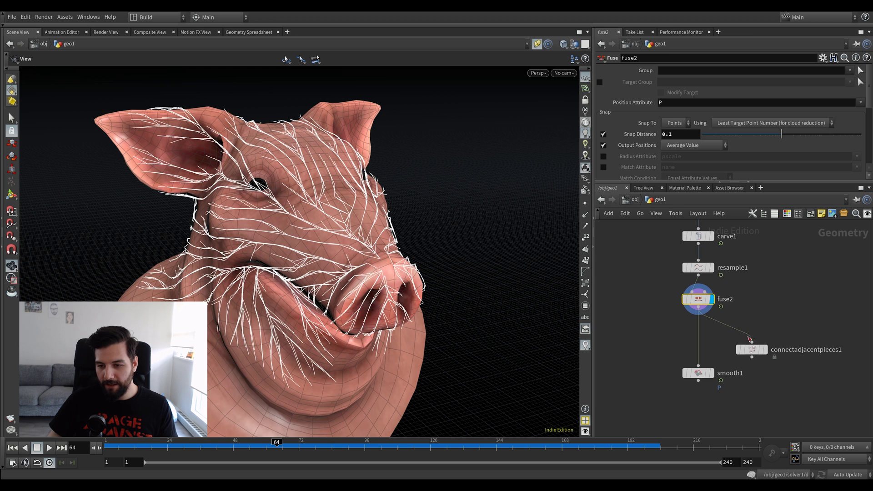
{"action": "left_click", "coordinate": [764, 353]}
{"action": "left_click", "coordinate": [759, 356]}
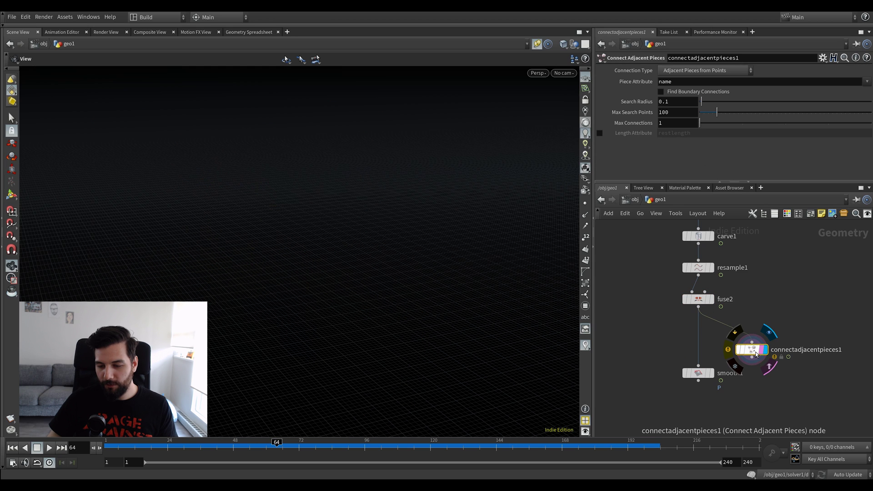
Set connectadjacentpieces1's connection type to Adjacent Points and inspect the connected web of lines
{"action": "left_click", "coordinate": [688, 74]}
{"action": "left_click", "coordinate": [691, 71]}
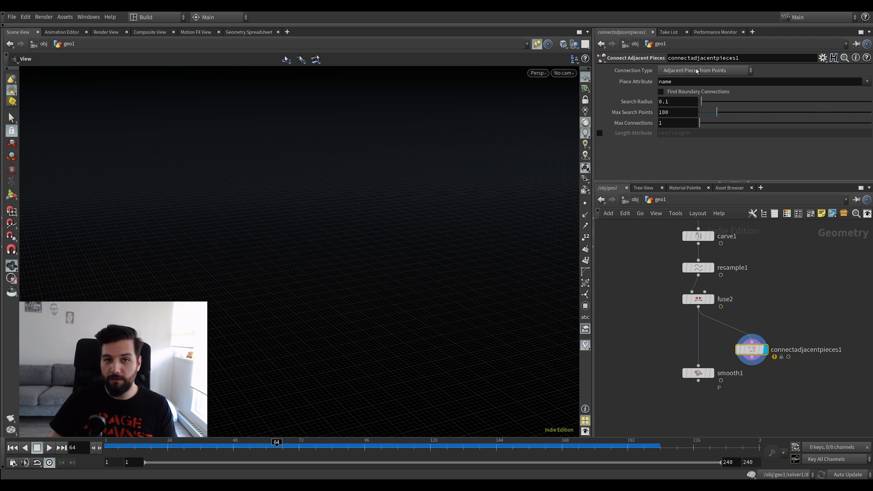
{"action": "left_click", "coordinate": [697, 72]}
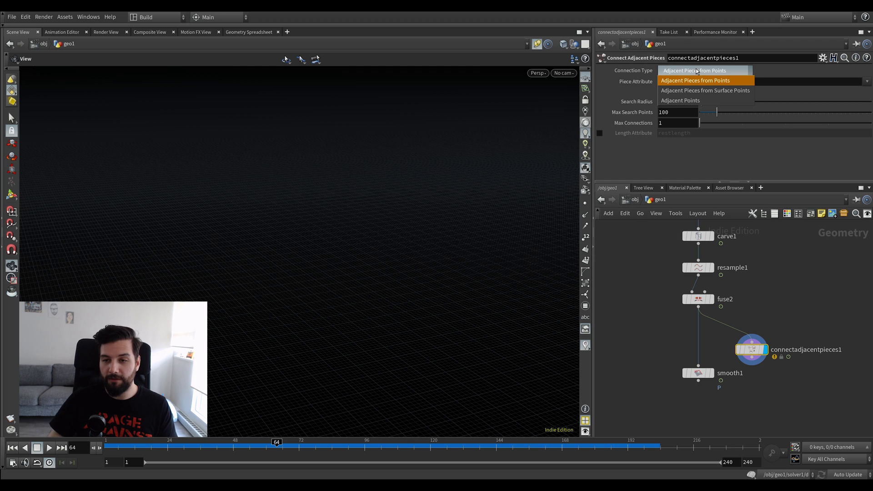
{"action": "left_click", "coordinate": [710, 99]}
{"action": "left_click_drag", "start_coordinate": [505, 150], "coordinate": [493, 149]}
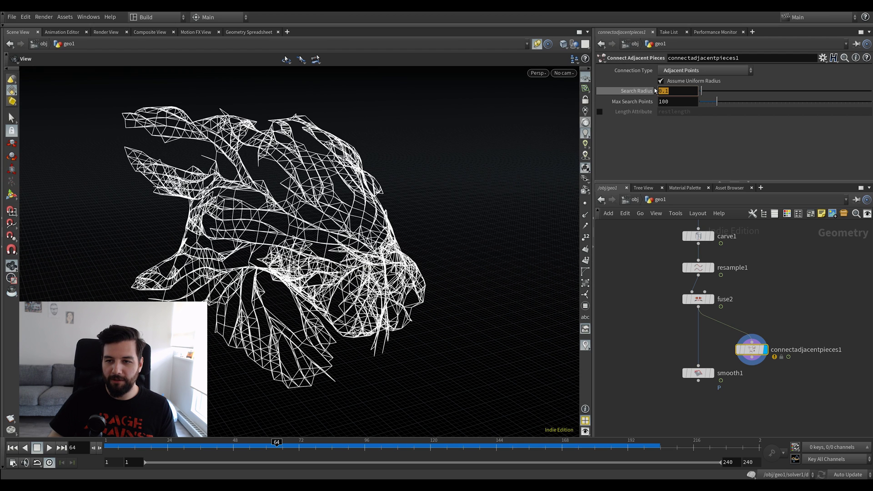
{"action": "left_click", "coordinate": [670, 95]}
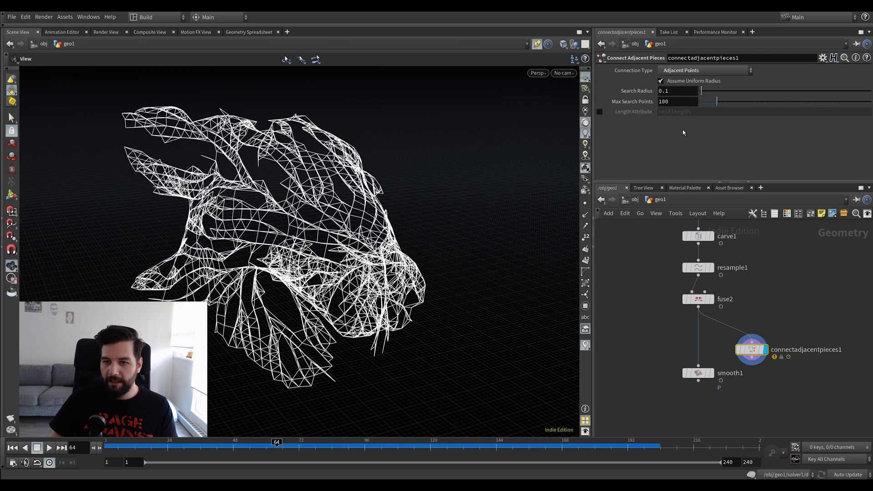
{"action": "left_click_drag", "start_coordinate": [455, 221], "coordinate": [446, 252]}
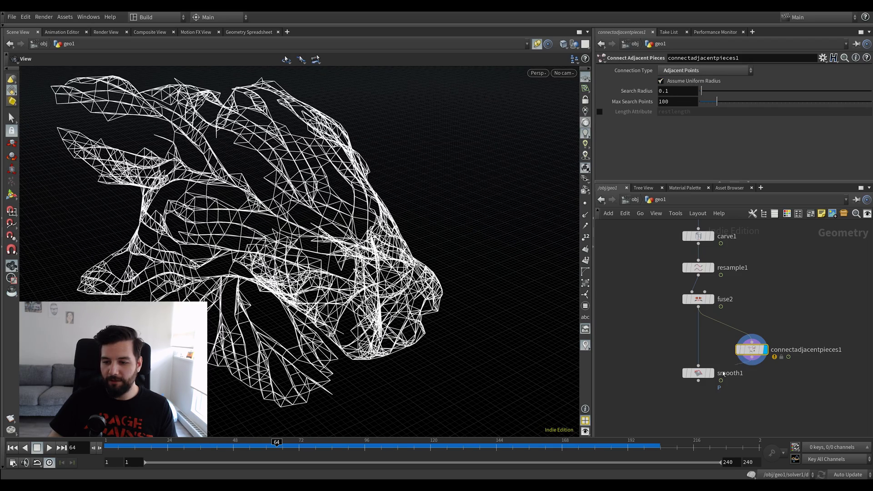
Feed connectadjacentpieces1 into smooth1, display smooth1, and scrub to frame 63 to check the smoothed web
{"action": "left_click", "coordinate": [712, 373]}
{"action": "left_click_drag", "start_coordinate": [701, 374], "coordinate": [700, 388]}
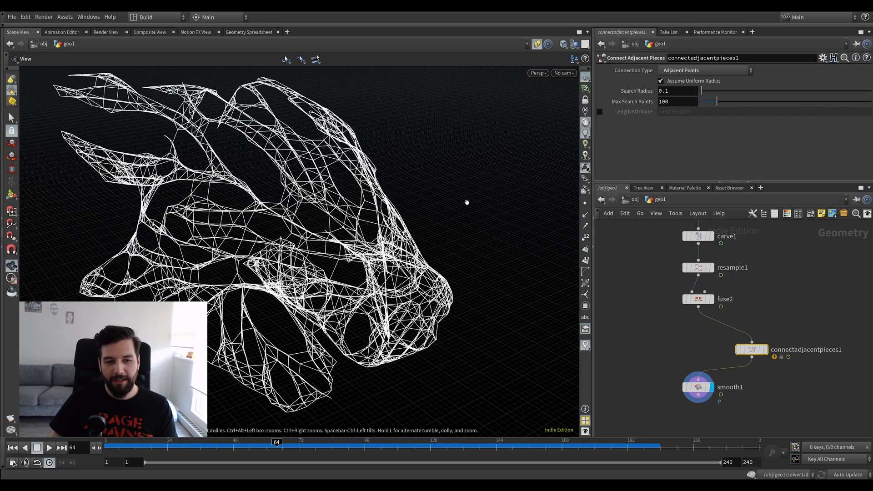
{"action": "scroll", "coordinate": [732, 268], "scroll_direction": "down", "scroll_amount": 1}
{"action": "left_click_drag", "start_coordinate": [455, 291], "coordinate": [359, 305]}
{"action": "left_click_drag", "start_coordinate": [205, 451], "coordinate": [274, 450]}
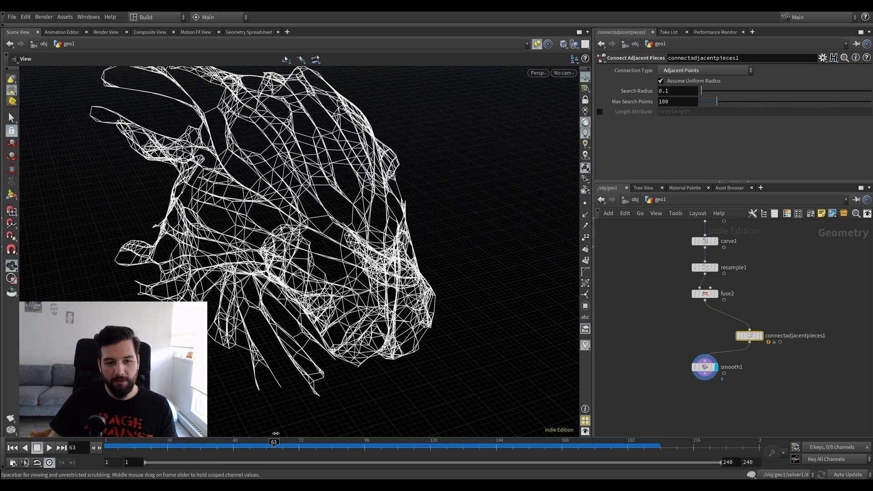
Try wiring resample1 directly into connectadjacentpieces1, inspect the web, and restore the connection from fuse2
{"action": "left_click_drag", "start_coordinate": [750, 335], "coordinate": [760, 330]}
{"action": "left_click", "coordinate": [760, 323]}
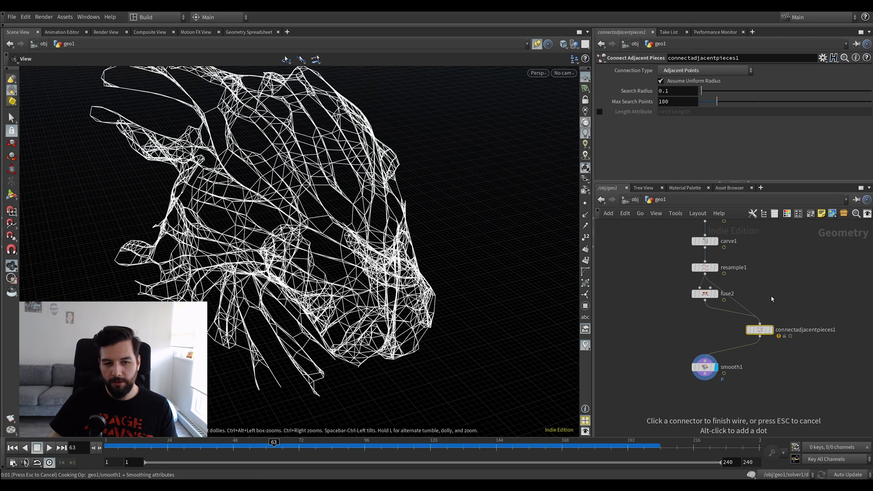
{"action": "left_click_drag", "start_coordinate": [437, 277], "coordinate": [455, 252]}
{"action": "left_click_drag", "start_coordinate": [704, 294], "coordinate": [701, 311]}
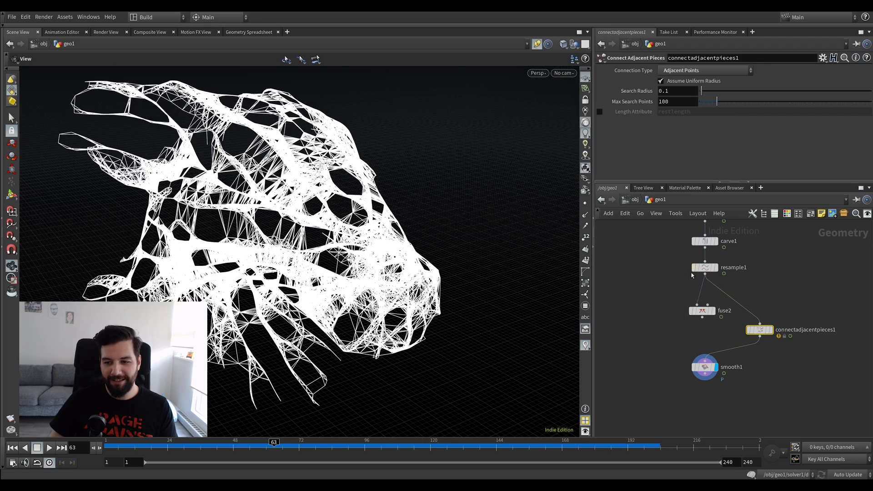
{"action": "left_click_drag", "start_coordinate": [546, 285], "coordinate": [473, 295]}
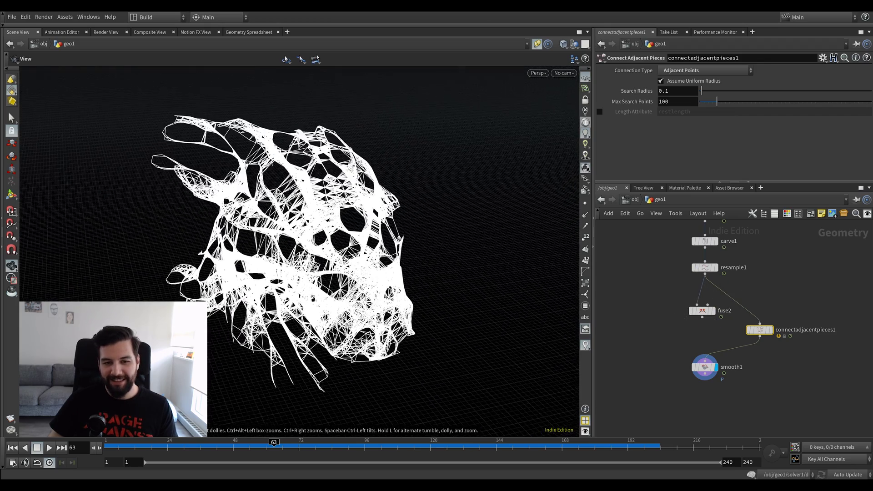
{"action": "left_click", "coordinate": [719, 367]}
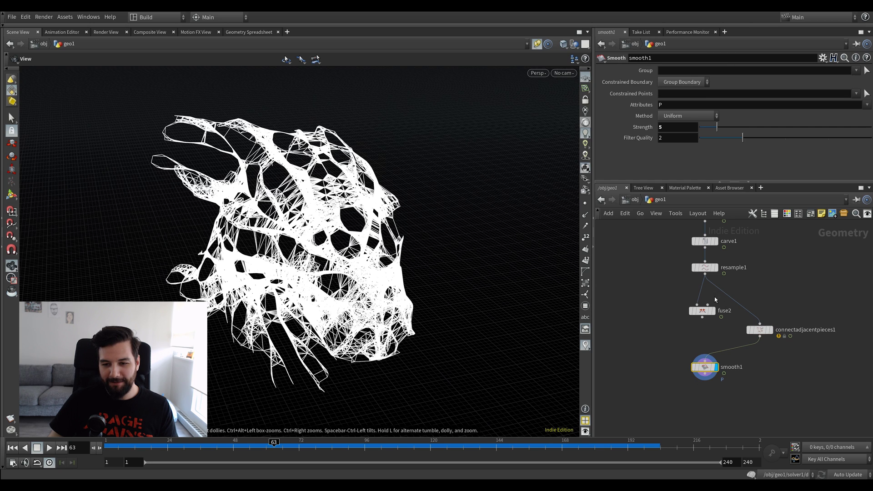
{"action": "left_click_drag", "start_coordinate": [761, 324], "coordinate": [703, 317]}
Set fuse2's snap distance to 0.05 and inspect the resulting web of lines
{"action": "left_click", "coordinate": [704, 312]}
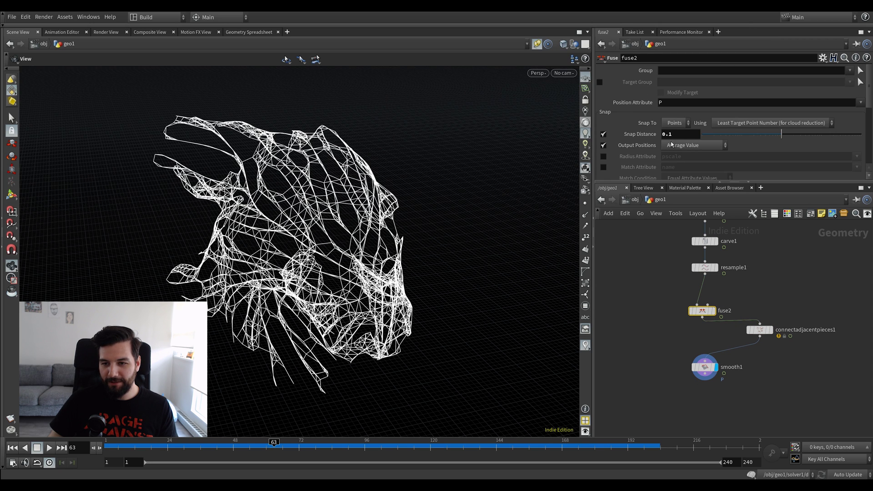
{"action": "type", "text": "05"}
{"action": "key", "text": "Return"}
{"action": "left_click_drag", "start_coordinate": [426, 143], "coordinate": [395, 164]}
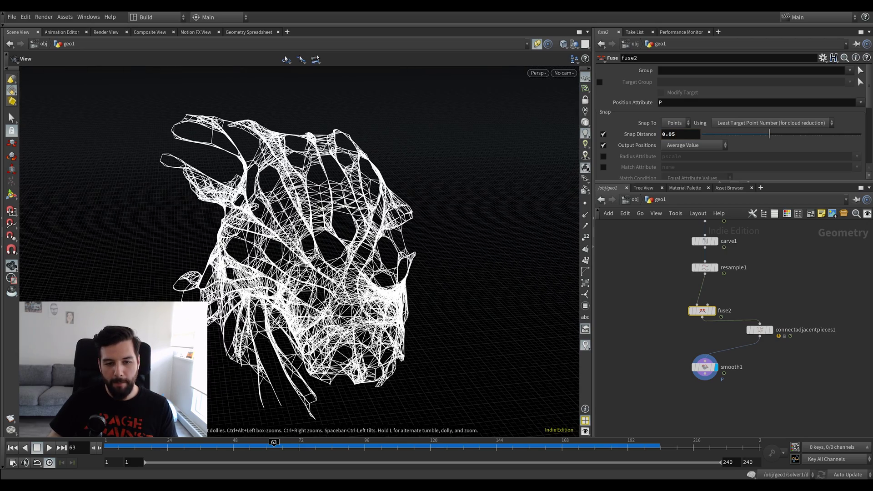
Scrub the timeline to frame 43 and inspect the smoothed web and the node chain around connectadjacentpieces1
{"action": "left_click_drag", "start_coordinate": [159, 448], "coordinate": [219, 447]}
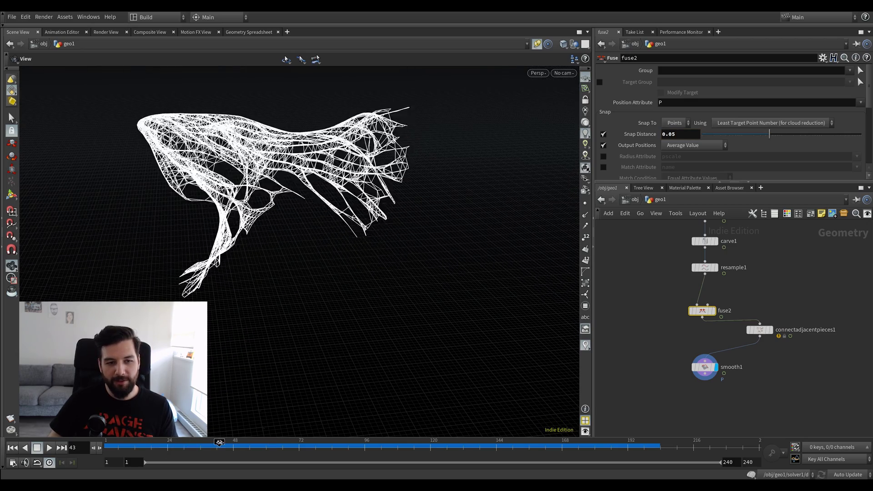
{"action": "middle_click_drag", "start_coordinate": [318, 207], "coordinate": [318, 224]}
{"action": "scroll", "coordinate": [318, 225], "scroll_direction": "up", "scroll_amount": 1}
{"action": "middle_click_drag", "start_coordinate": [841, 296], "coordinate": [813, 380]}
{"action": "scroll", "coordinate": [819, 330], "scroll_direction": "down", "scroll_amount": 1}
{"action": "scroll", "coordinate": [815, 317], "scroll_direction": "down", "scroll_amount": 1}
{"action": "middle_click_drag", "start_coordinate": [815, 318], "coordinate": [797, 434]}
{"action": "middle_click_drag", "start_coordinate": [799, 355], "coordinate": [813, 285]}
{"action": "scroll", "coordinate": [795, 369], "scroll_direction": "up", "scroll_amount": 2}
Try a Max Search Points of 10 and 5 on connectadjacentpieces1, and settle on 4
{"action": "left_click", "coordinate": [748, 375]}
{"action": "left_click_drag", "start_coordinate": [680, 90], "coordinate": [598, 105]}
{"action": "type", "text": "10"}
{"action": "key", "text": "Return"}
{"action": "type", "text": "5"}
{"action": "key", "text": "Return"}
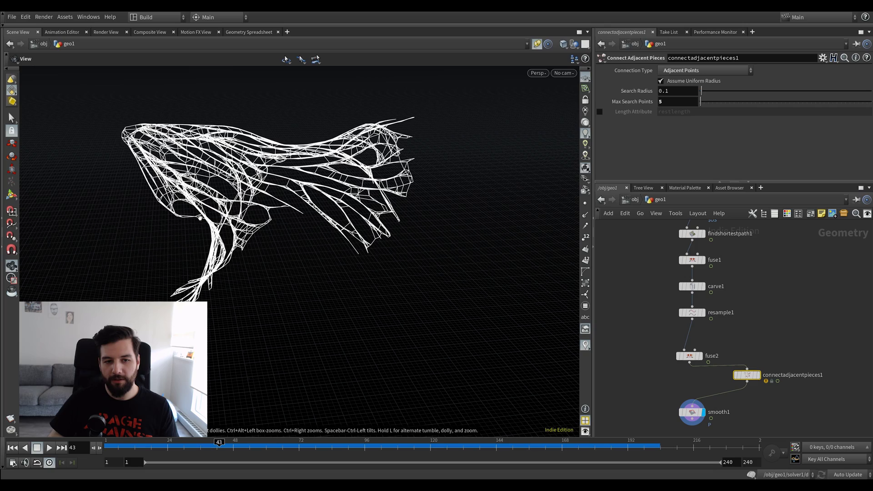
{"action": "type", "text": "4"}
{"action": "key", "text": "Return"}
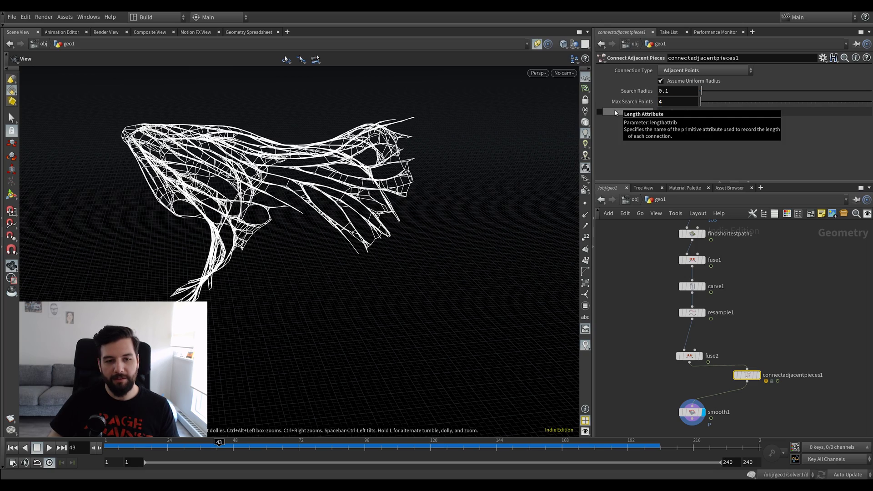
Examine the thinned-out web from another angle and scrub the animation, stopping at frame 47
{"action": "left_click_drag", "start_coordinate": [326, 177], "coordinate": [264, 210]}
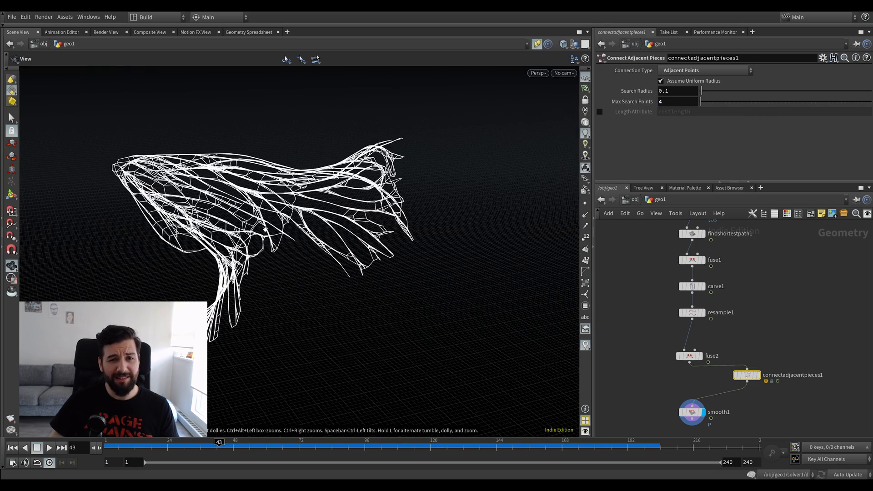
{"action": "left_click_drag", "start_coordinate": [115, 443], "coordinate": [232, 442]}
{"action": "middle_click_drag", "start_coordinate": [767, 406], "coordinate": [760, 354]}
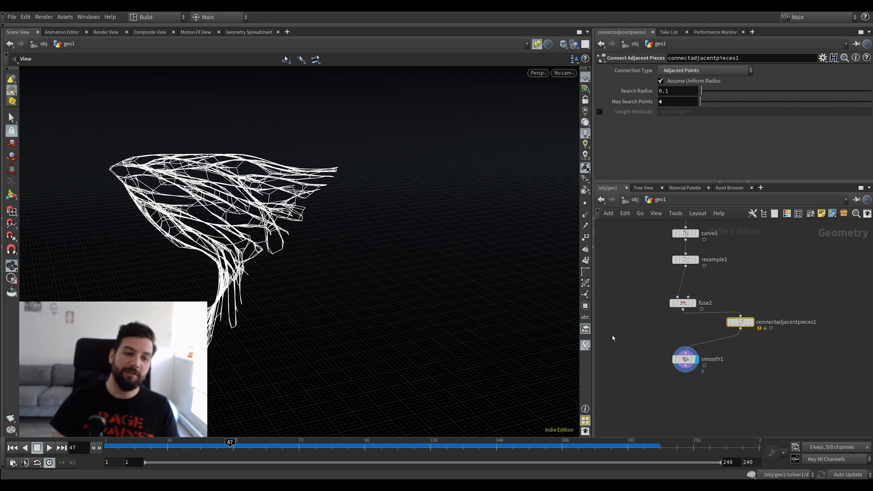
Add an Attribute VOP node beside connectadjacentpieces1 and feed it from fuse2's output
{"action": "key", "text": "Tab"}
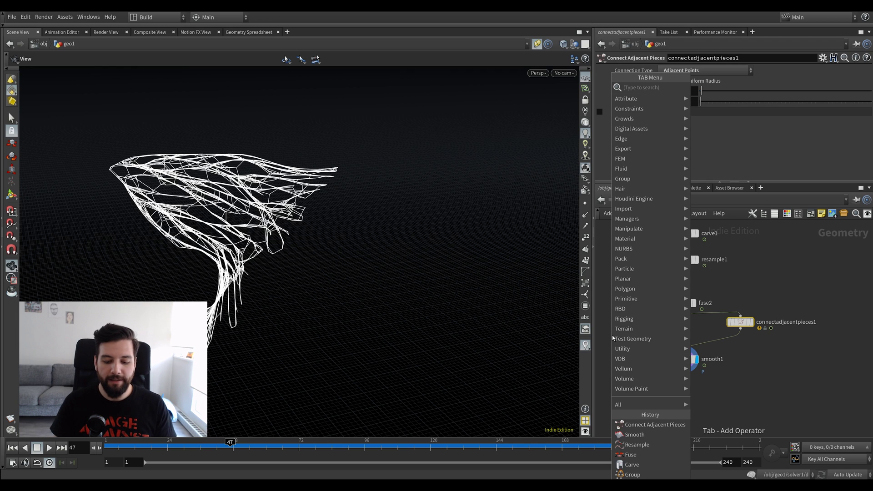
{"action": "type", "text": "atv"}
{"action": "key", "text": "Return"}
{"action": "left_click", "coordinate": [644, 340]}
{"action": "left_click", "coordinate": [683, 310]}
{"action": "left_click", "coordinate": [636, 333]}
{"action": "left_click_drag", "start_coordinate": [657, 333], "coordinate": [650, 317]}
{"action": "left_click_drag", "start_coordinate": [746, 317], "coordinate": [747, 323]}
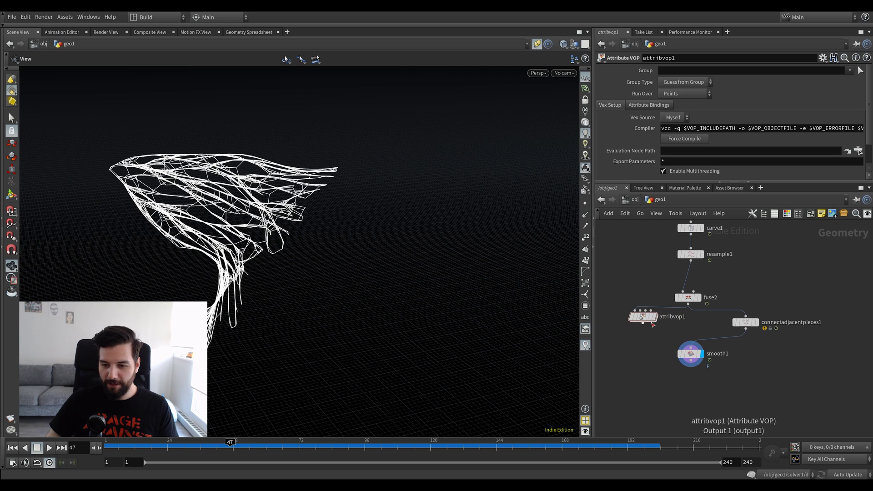
{"action": "left_click_drag", "start_coordinate": [643, 316], "coordinate": [643, 326]}
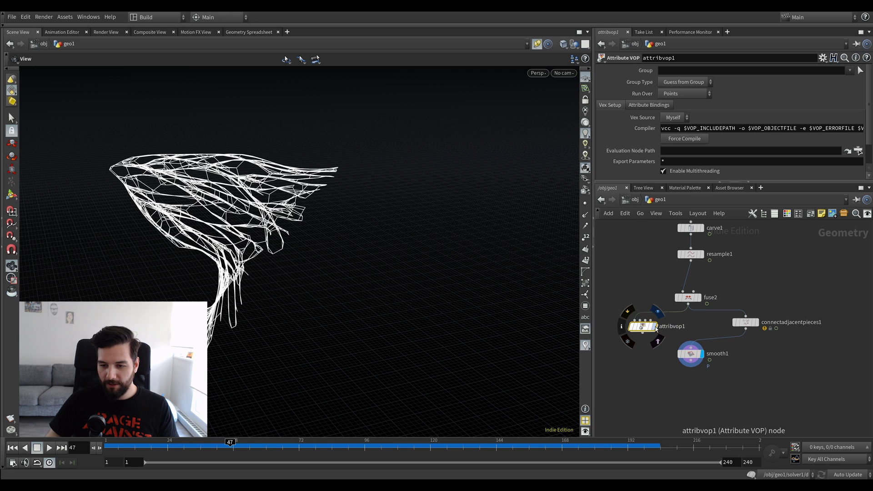
Enter attribvop1 and add a Point Cloud Open node between the global parameters and the output node
{"action": "double_click", "coordinate": [643, 326]}
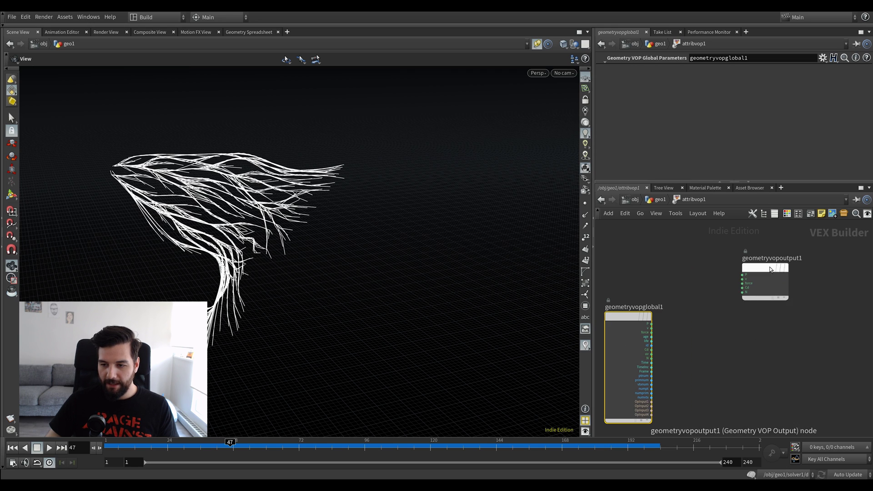
{"action": "key", "text": "Tab"}
{"action": "type", "text": "pc"}
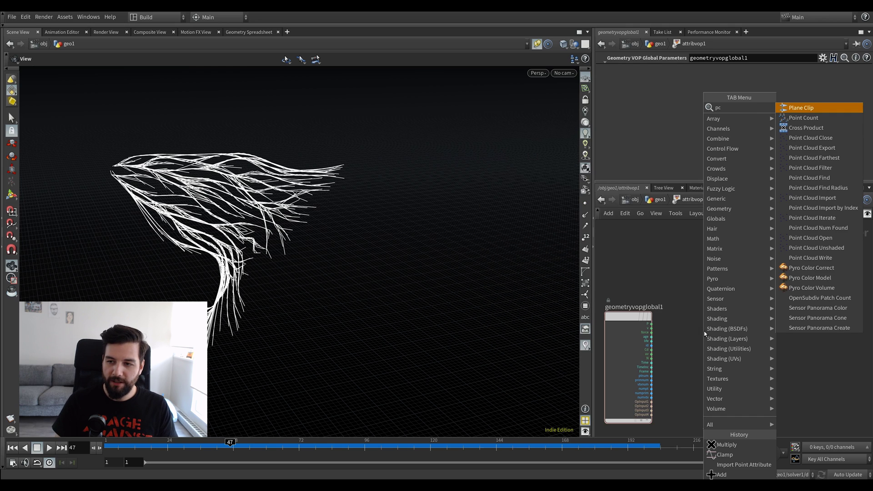
{"action": "key", "text": "Down"}
{"action": "key", "text": "Down"}
{"action": "key", "text": "Down"}
{"action": "key", "text": "Down"}
{"action": "key", "text": "Down"}
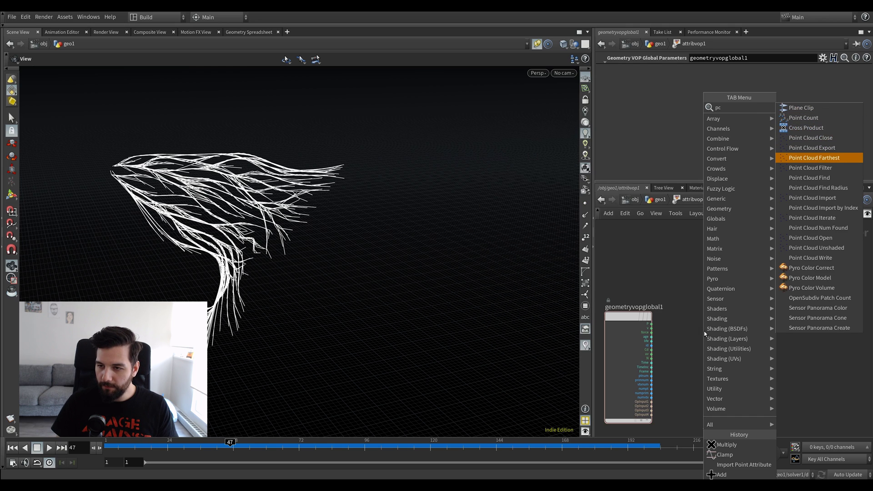
{"action": "type", "text": "i"}
{"action": "key", "text": "BackSpace"}
{"action": "type", "text": "op"}
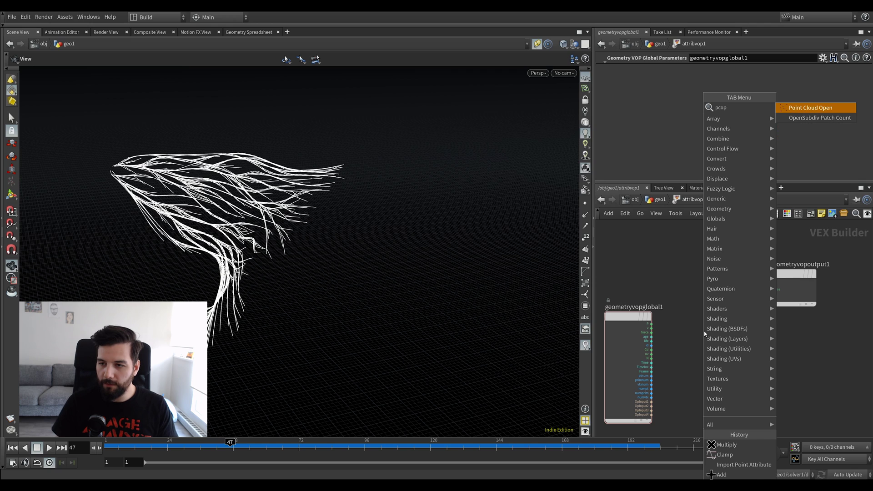
{"action": "key", "text": "Return"}
{"action": "left_click", "coordinate": [704, 331]}
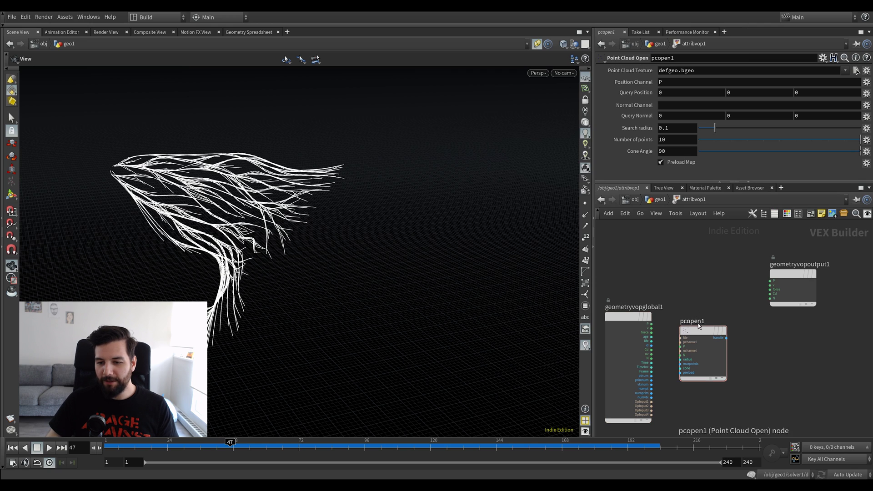
{"action": "left_click", "coordinate": [678, 129]}
{"action": "left_click", "coordinate": [664, 141]}
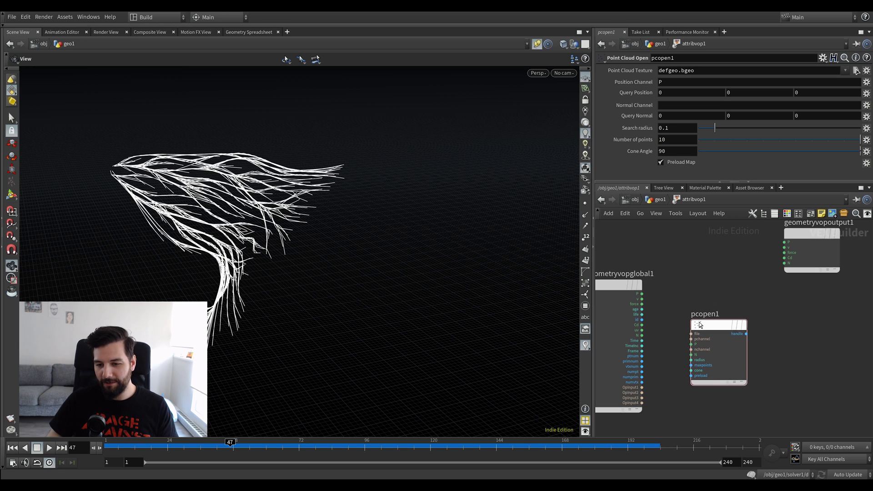
Wire the global P into pcopen1's P input and OpInput1 into its file input, spacing the nodes out
{"action": "scroll", "coordinate": [648, 298], "scroll_direction": "up", "scroll_amount": 2}
{"action": "left_click", "coordinate": [640, 293]}
{"action": "left_click", "coordinate": [699, 354]}
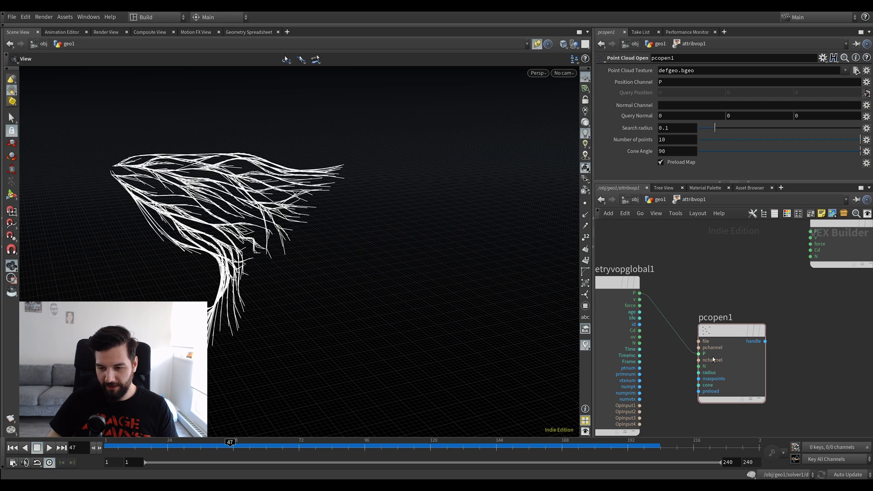
{"action": "left_click", "coordinate": [699, 342]}
{"action": "middle_click_drag", "start_coordinate": [647, 401], "coordinate": [649, 357]}
{"action": "left_click", "coordinate": [644, 361]}
{"action": "middle_click_drag", "start_coordinate": [819, 288], "coordinate": [799, 313]}
{"action": "left_click_drag", "start_coordinate": [720, 311], "coordinate": [704, 318]}
{"action": "middle_click_drag", "start_coordinate": [770, 298], "coordinate": [665, 343]}
{"action": "left_click_drag", "start_coordinate": [708, 250], "coordinate": [839, 262]}
{"action": "middle_click_drag", "start_coordinate": [710, 372], "coordinate": [781, 329]}
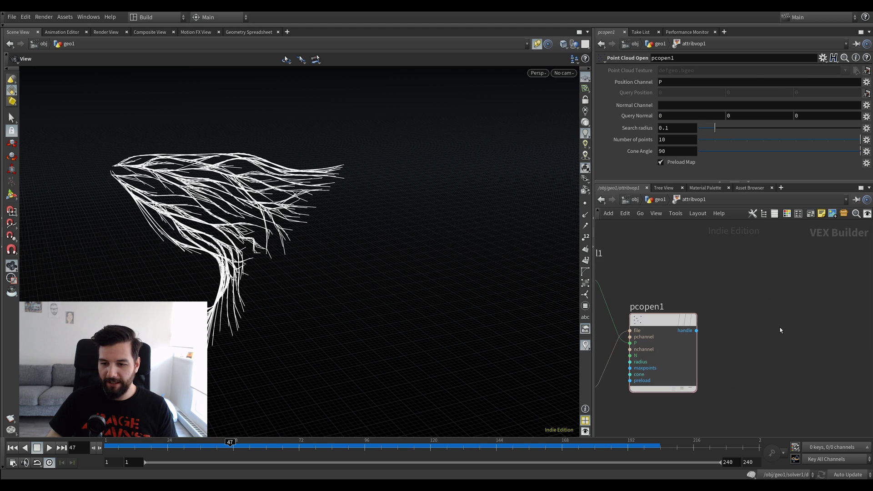
Add a Point Cloud Import by Index node and connect pcopen1's handle to its handle input
{"action": "key", "text": "Tab"}
{"action": "key", "text": "Escape"}
{"action": "key", "text": "Tab"}
{"action": "type", "text": "importb"}
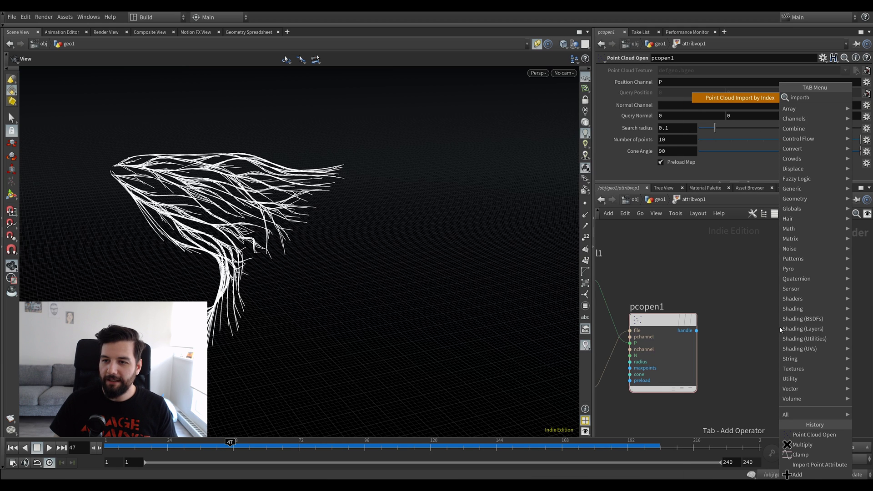
{"action": "key", "text": "Return"}
{"action": "left_click", "coordinate": [779, 328]}
{"action": "left_click", "coordinate": [705, 333]}
{"action": "left_click_drag", "start_coordinate": [727, 339], "coordinate": [696, 330]}
{"action": "left_click_drag", "start_coordinate": [773, 325], "coordinate": [757, 319]}
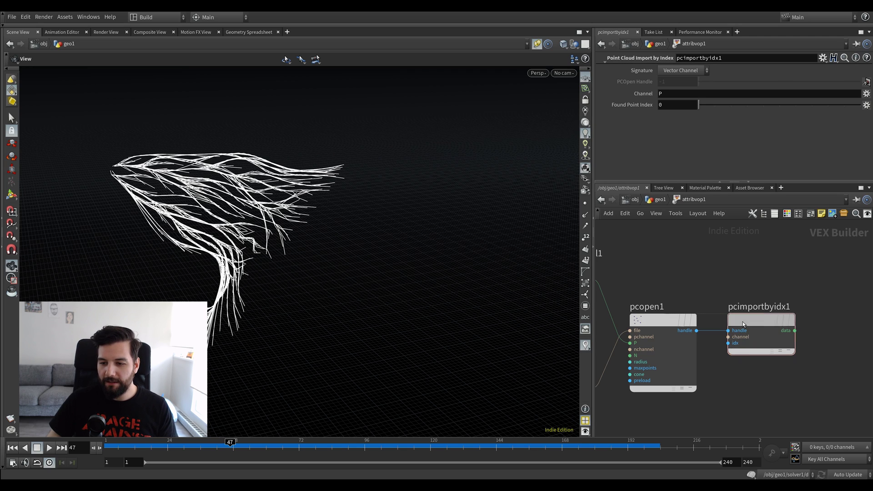
Set the channel of pcimportbyidx1 to point.number
{"action": "double_click", "coordinate": [692, 93]}
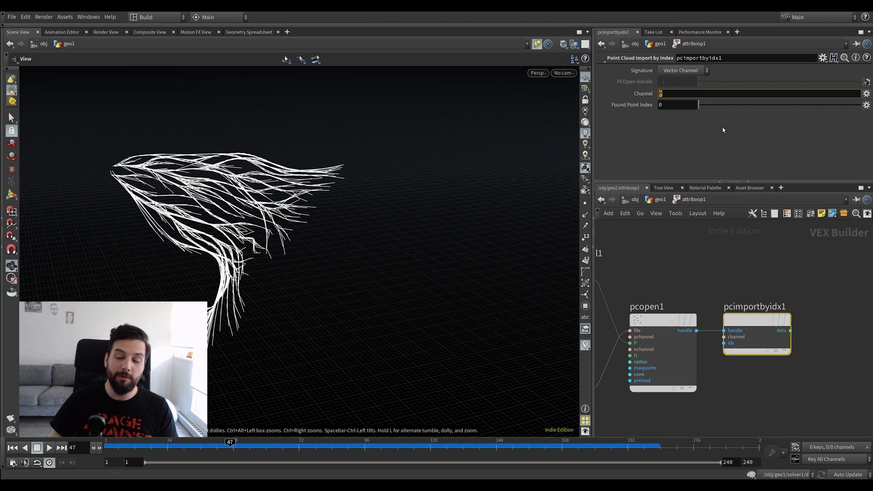
{"action": "type", "text": "poin"}
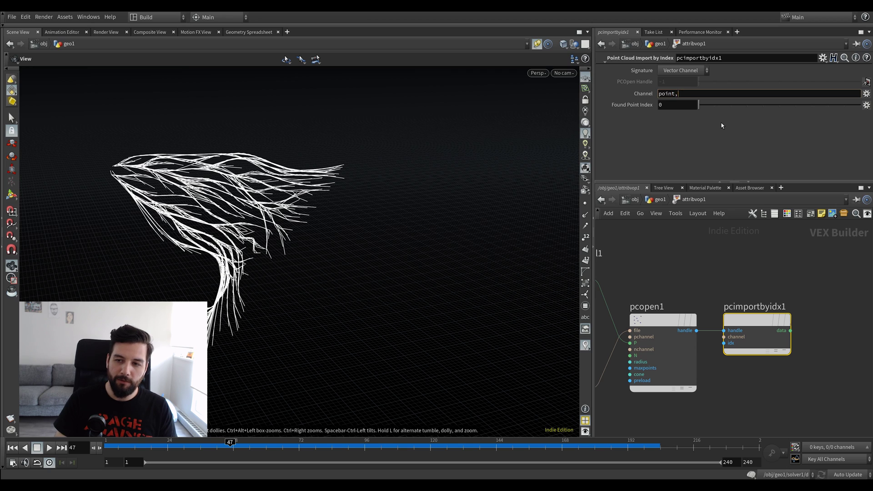
{"action": "type", "text": "t.number"}
{"action": "key", "text": "Return"}
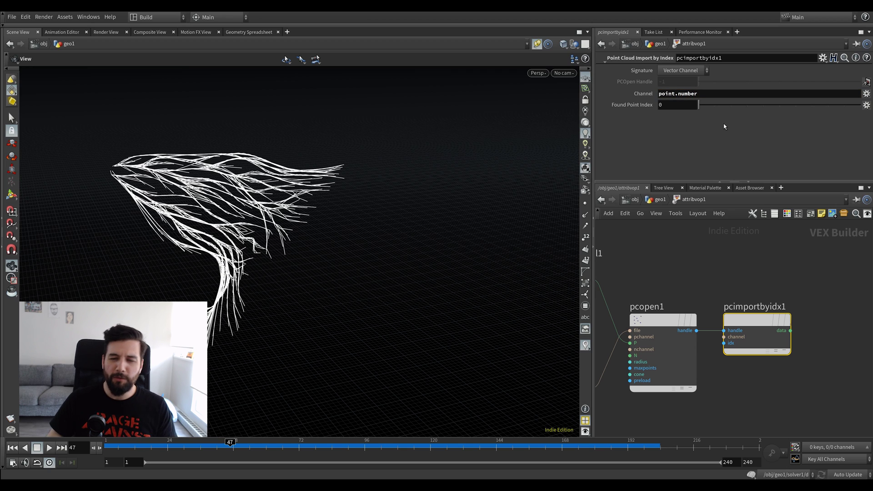
Open the signature options of pcimportbyidx1 to choose its channel data type
{"action": "left_click", "coordinate": [672, 72]}
{"action": "left_click", "coordinate": [676, 77]}
{"action": "left_click", "coordinate": [682, 71]}
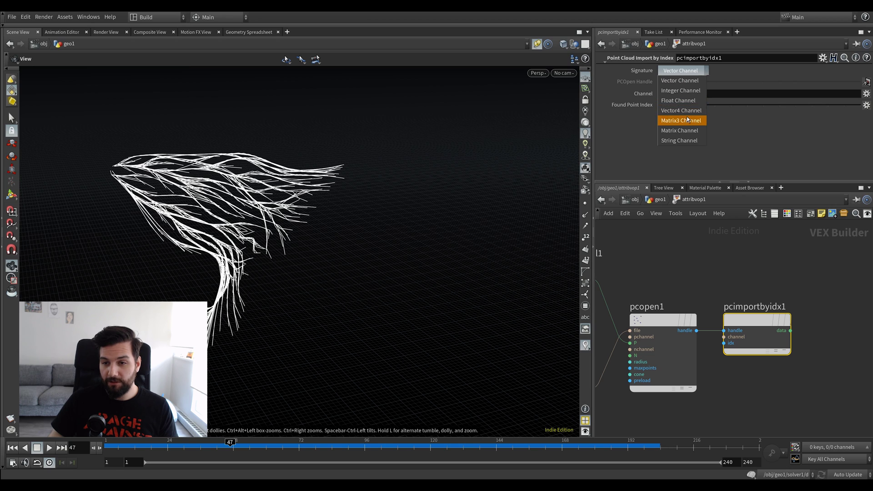
Set the pcimportbyidx1 signature to Integer Channel and move the geometry output node further right to make room
{"action": "left_click", "coordinate": [698, 92]}
{"action": "left_click", "coordinate": [752, 305]}
{"action": "left_click", "coordinate": [767, 280]}
{"action": "middle_click_drag", "start_coordinate": [772, 276], "coordinate": [692, 309]}
{"action": "scroll", "coordinate": [736, 308], "scroll_direction": "down", "scroll_amount": 1}
{"action": "left_click_drag", "start_coordinate": [811, 260], "coordinate": [839, 264]}
{"action": "middle_click_drag", "start_coordinate": [766, 327], "coordinate": [706, 341]}
{"action": "left_click_drag", "start_coordinate": [782, 283], "coordinate": [808, 282]}
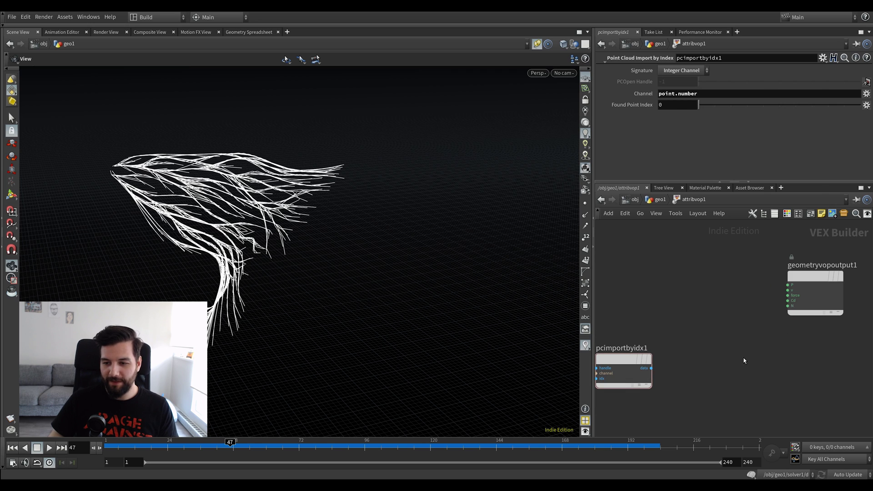
Add an Add Primitive node above pcimportbyidx1 and shift the geometry output node further away from it
{"action": "key", "text": "Tab"}
{"action": "type", "text": "adp"}
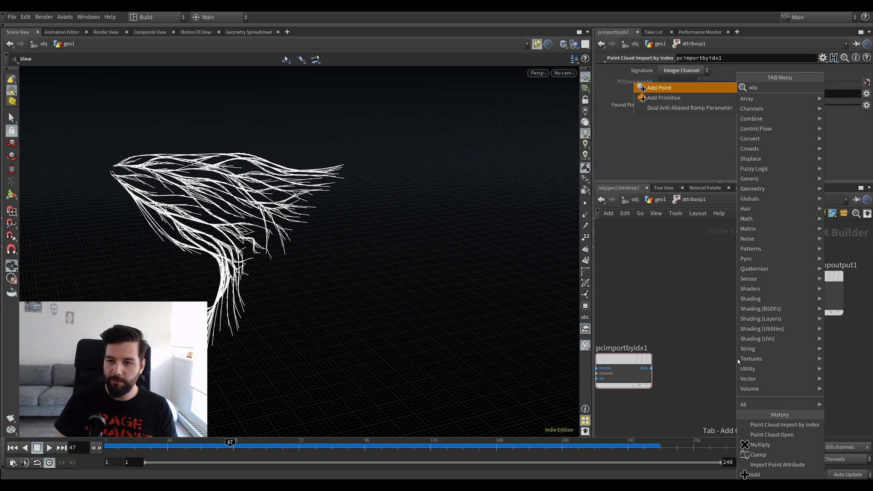
{"action": "key", "text": "Down"}
{"action": "key", "text": "Return"}
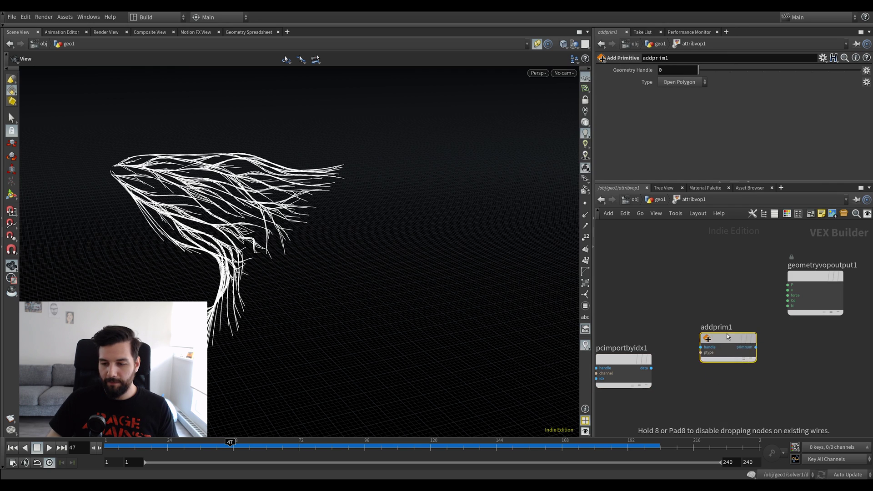
{"action": "left_click", "coordinate": [704, 299]}
{"action": "left_click_drag", "start_coordinate": [792, 276], "coordinate": [821, 261]}
{"action": "left_click_drag", "start_coordinate": [700, 304], "coordinate": [682, 307]}
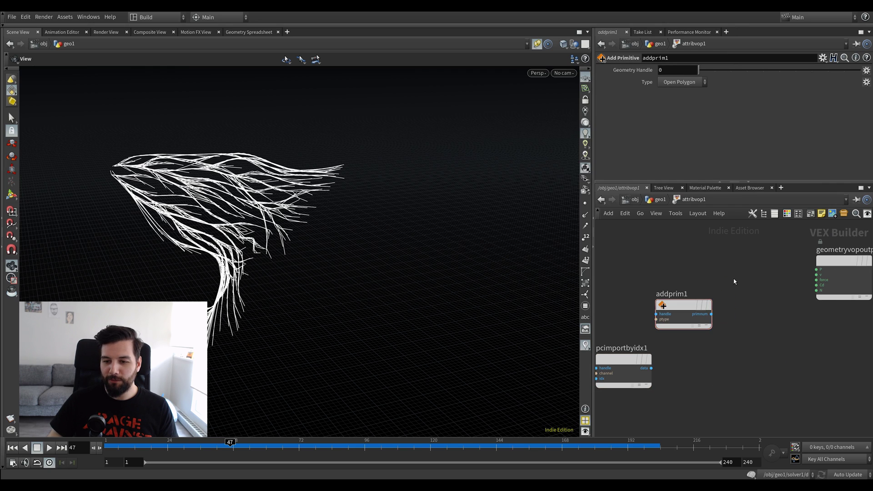
{"action": "middle_click_drag", "start_coordinate": [734, 282], "coordinate": [666, 289]}
{"action": "left_click_drag", "start_coordinate": [788, 274], "coordinate": [821, 269]}
{"action": "middle_click_drag", "start_coordinate": [646, 261], "coordinate": [717, 271]}
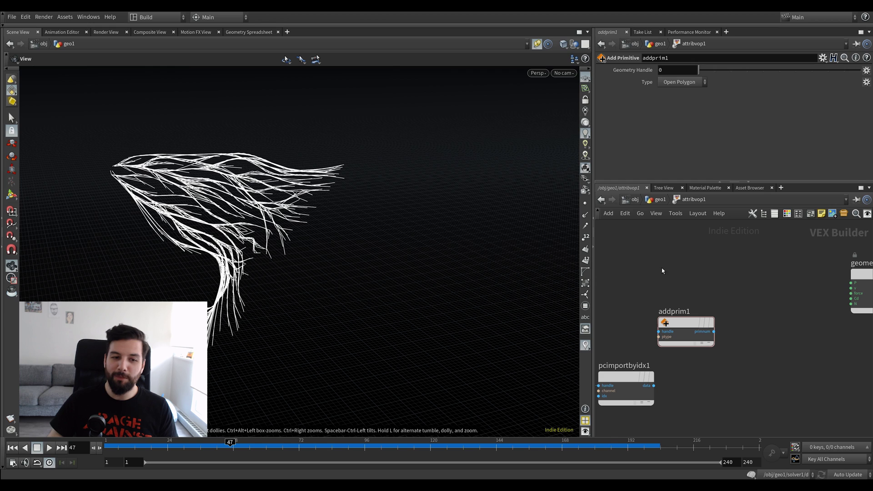
{"action": "key", "text": "Tab"}
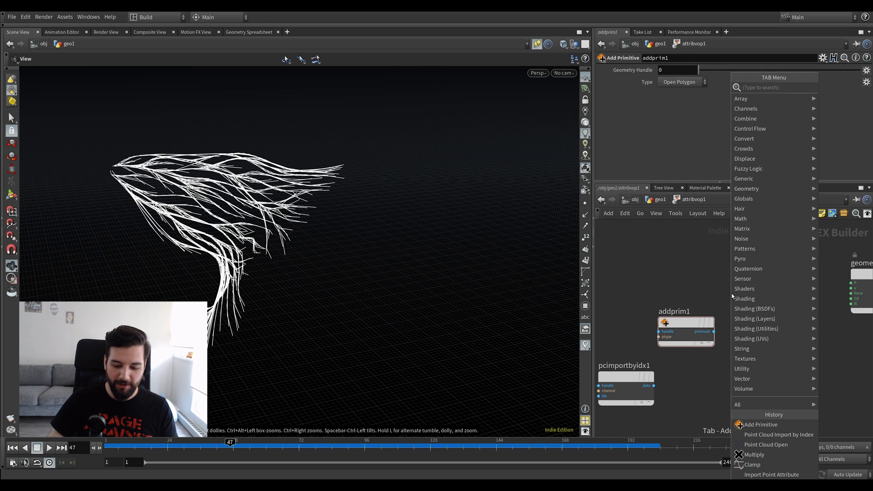
{"action": "type", "text": "adve"}
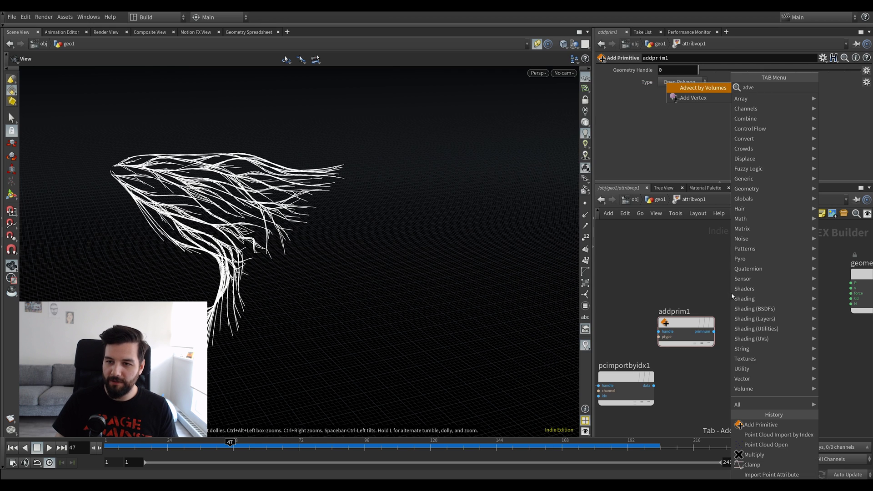
{"action": "key", "text": "Escape"}
{"action": "left_click", "coordinate": [689, 82]}
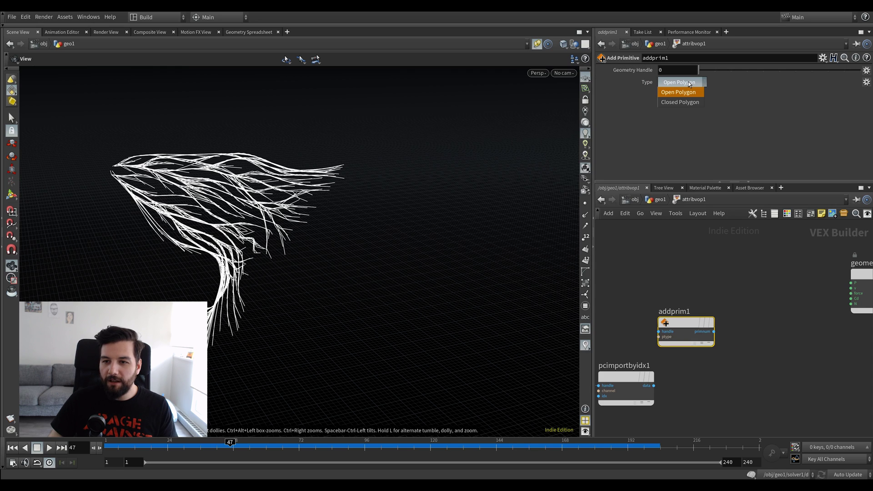
{"action": "left_click", "coordinate": [772, 305]}
Add an Add Vertex node between addprim1 and the geometry output, and move addprim1 up and left
{"action": "key", "text": "Tab"}
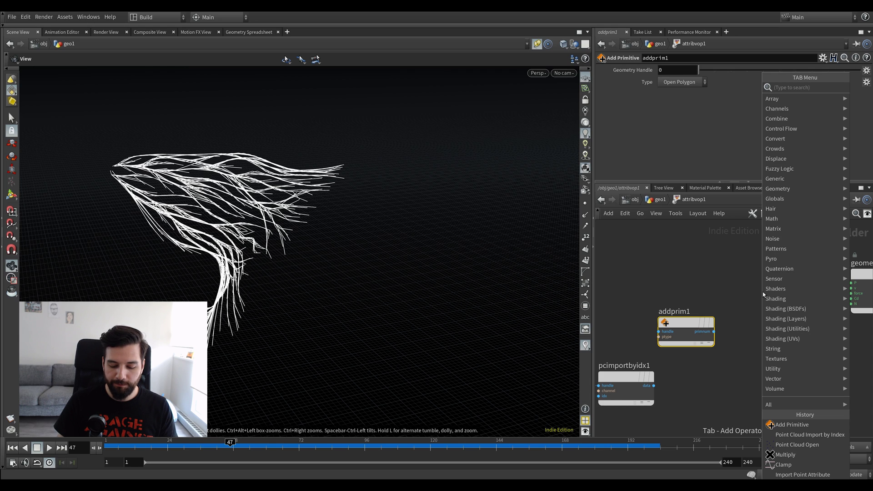
{"action": "type", "text": "addve"}
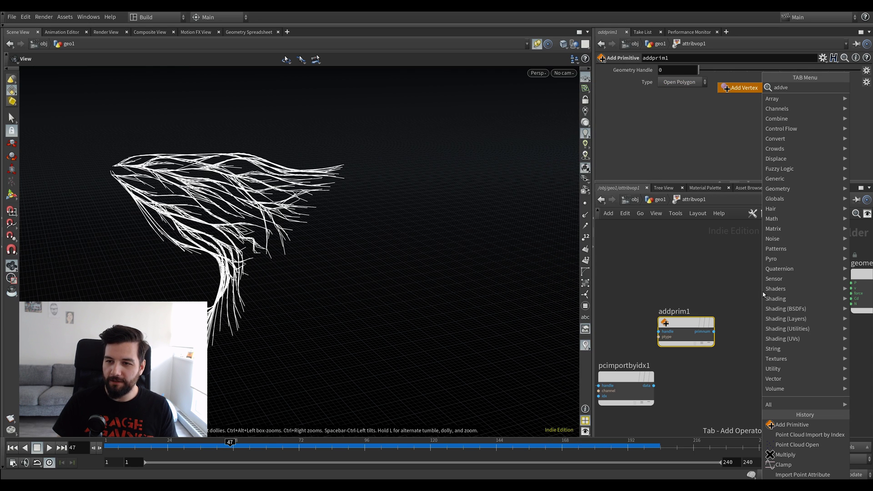
{"action": "key", "text": "Return"}
{"action": "left_click", "coordinate": [763, 293]}
{"action": "left_click_drag", "start_coordinate": [769, 289], "coordinate": [787, 272]}
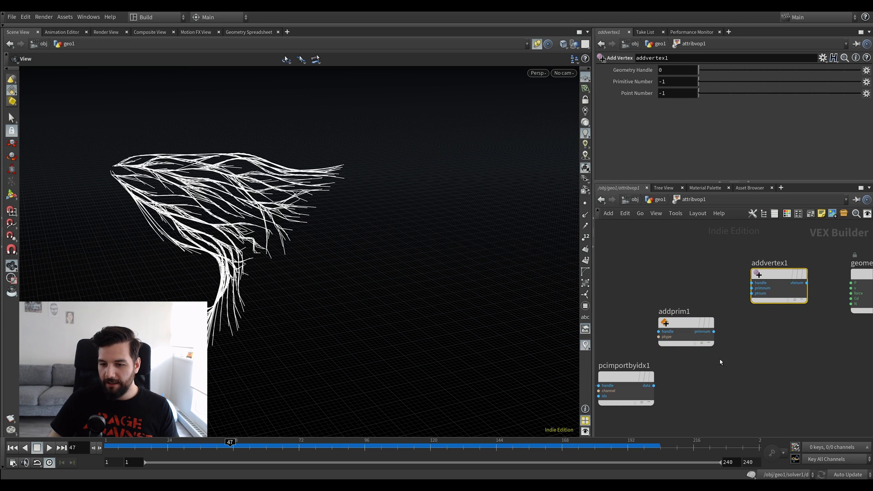
{"action": "middle_click_drag", "start_coordinate": [735, 379], "coordinate": [781, 359]}
{"action": "left_click_drag", "start_coordinate": [737, 302], "coordinate": [709, 283]}
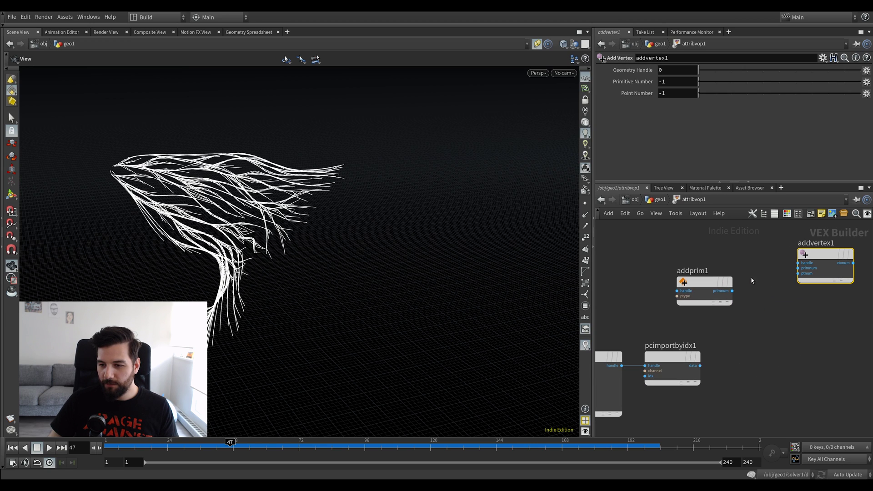
Connect addprim1's primnum output to addvertex1's primnum input and duplicate the wired vertex node below it
{"action": "left_click", "coordinate": [799, 269]}
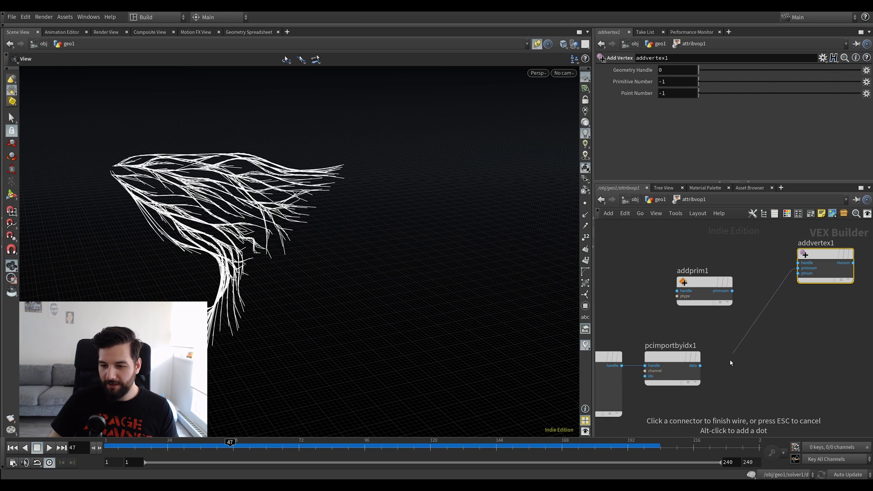
{"action": "middle_click_drag", "start_coordinate": [719, 331], "coordinate": [762, 333]}
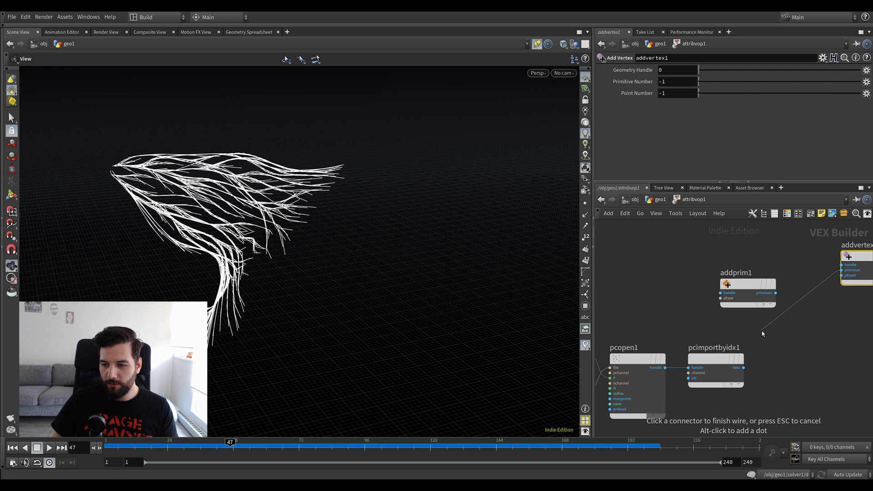
{"action": "left_click", "coordinate": [776, 293]}
{"action": "middle_click_drag", "start_coordinate": [824, 306], "coordinate": [761, 304]}
{"action": "left_click_drag", "start_coordinate": [801, 280], "coordinate": [798, 342], "text": "alt"}
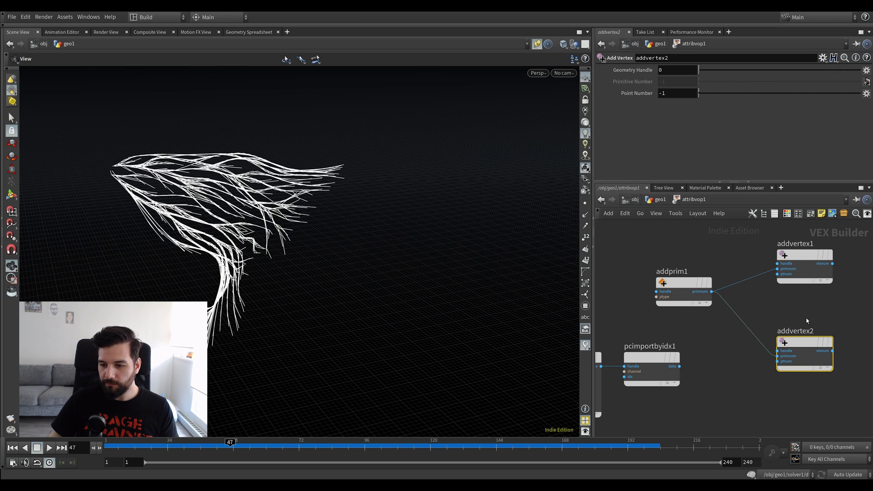
{"action": "left_click_drag", "start_coordinate": [692, 288], "coordinate": [686, 286]}
{"action": "left_click", "coordinate": [768, 292]}
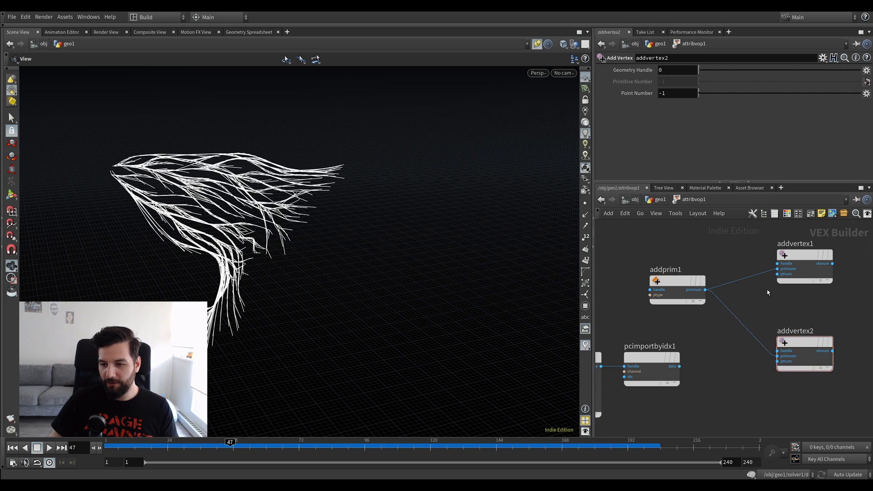
Wire the pcopen1 handle output into addvertex1's ptnum input
{"action": "scroll", "coordinate": [767, 293], "scroll_direction": "up", "scroll_amount": 1}
{"action": "left_click", "coordinate": [779, 271]}
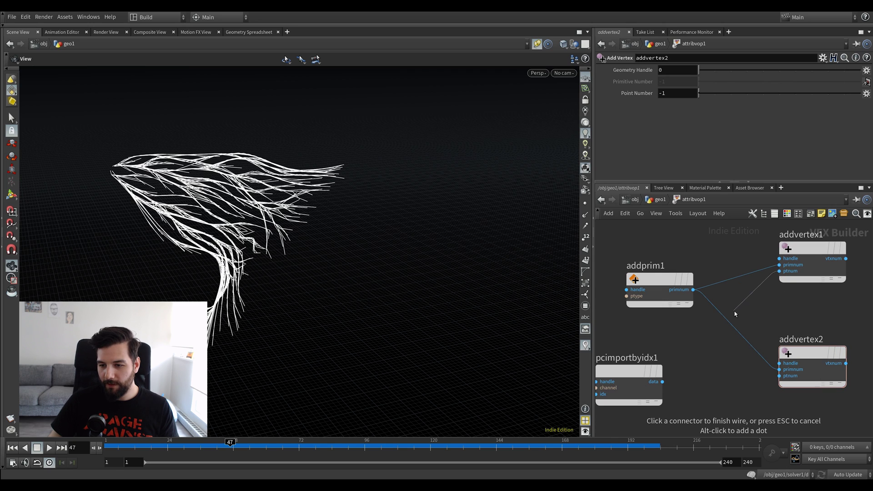
{"action": "middle_click_drag", "start_coordinate": [672, 335], "coordinate": [791, 314]}
{"action": "middle_click_drag", "start_coordinate": [710, 320], "coordinate": [687, 314]}
{"action": "left_click", "coordinate": [669, 357]}
Move pcimportbyidx1 lower in the network and connect its data output to addvertex2's ptnum input
{"action": "left_click_drag", "start_coordinate": [712, 345], "coordinate": [723, 372]}
{"action": "middle_click_drag", "start_coordinate": [757, 345], "coordinate": [691, 347]}
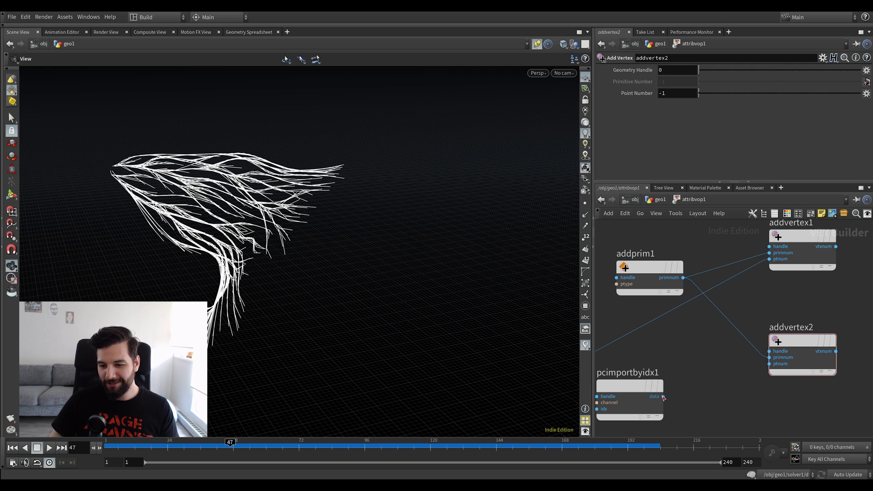
{"action": "left_click", "coordinate": [664, 397]}
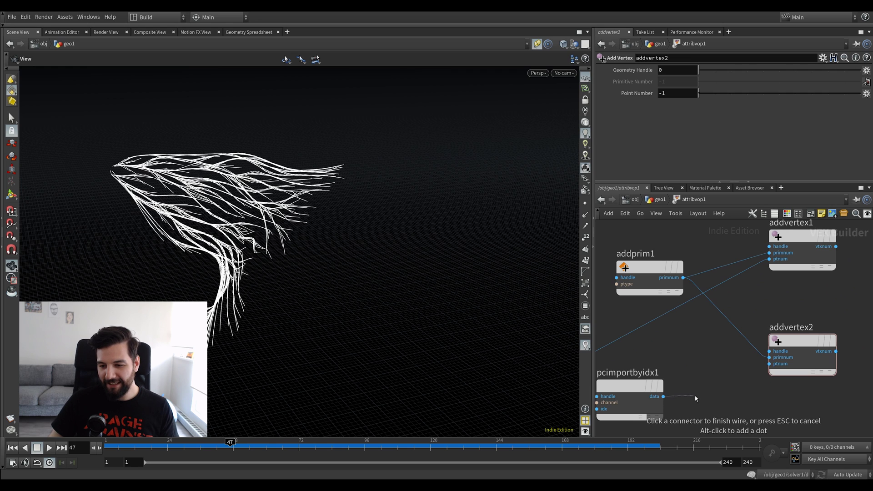
{"action": "left_click", "coordinate": [754, 375]}
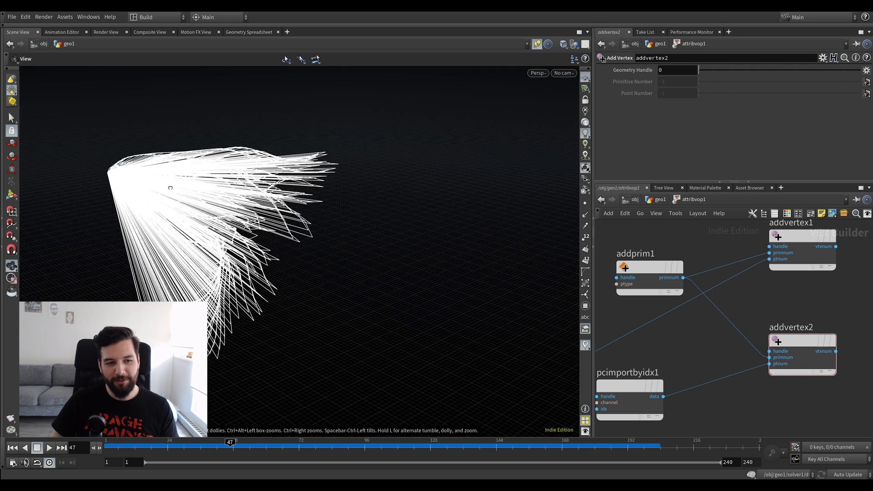
Reconnect addvertex1's ptnum input to the ptnum output of the geometry globals node
{"action": "left_click", "coordinate": [770, 260]}
{"action": "middle_click_drag", "start_coordinate": [636, 378], "coordinate": [787, 298]}
{"action": "middle_click_drag", "start_coordinate": [620, 305], "coordinate": [677, 294]}
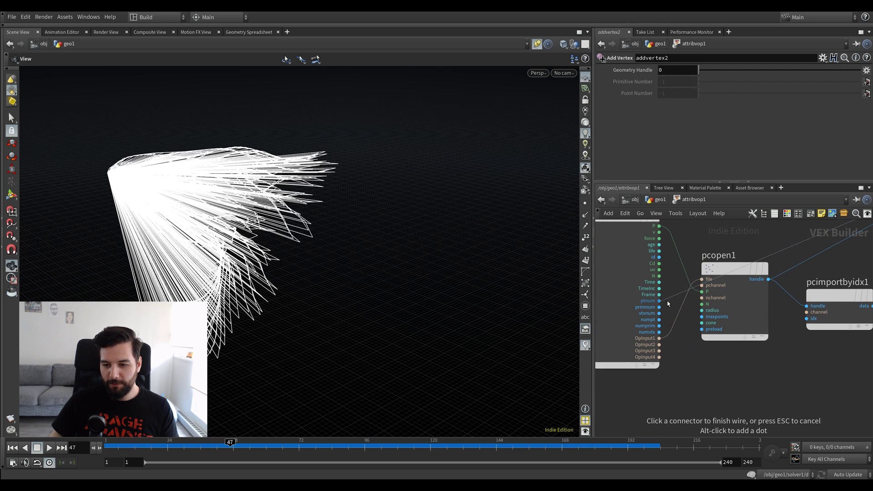
{"action": "left_click", "coordinate": [659, 301]}
Set pcopen1's search radius to about 0.492 and its number of points to 10
{"action": "middle_click_drag", "start_coordinate": [787, 268], "coordinate": [627, 304]}
{"action": "middle_click_drag", "start_coordinate": [713, 297], "coordinate": [829, 285]}
{"action": "left_click", "coordinate": [687, 300]}
{"action": "left_click_drag", "start_coordinate": [718, 127], "coordinate": [810, 129]}
{"action": "type", "text": "0"}
{"action": "key", "text": "Return"}
{"action": "double_click", "coordinate": [679, 141]}
{"action": "type", "text": "10"}
Inspect the parameters of the addvertex2, addvertex1 and pcimportbyidx1 nodes
{"action": "middle_click_drag", "start_coordinate": [843, 301], "coordinate": [641, 347]}
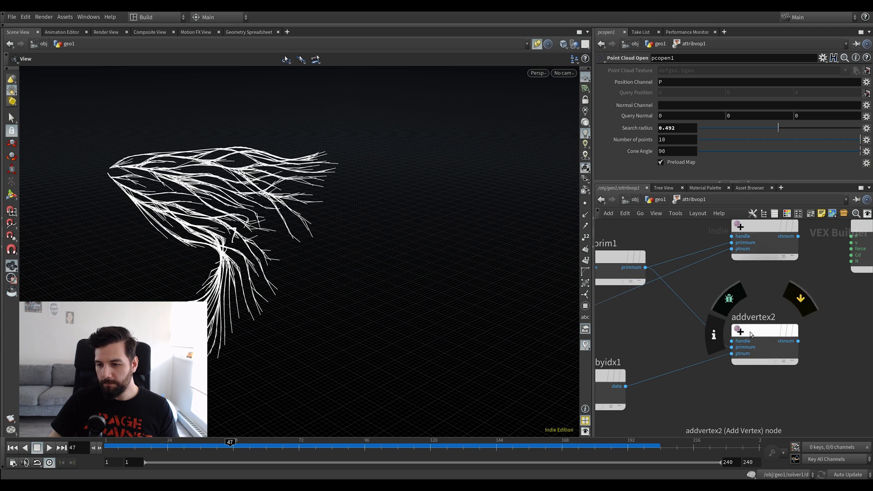
{"action": "left_click", "coordinate": [749, 333]}
{"action": "middle_click_drag", "start_coordinate": [778, 236], "coordinate": [761, 293]}
{"action": "left_click", "coordinate": [762, 293]}
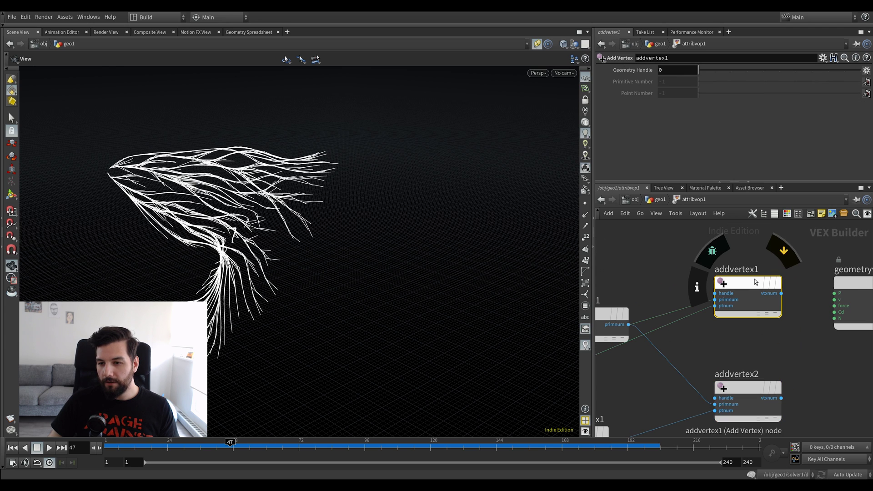
{"action": "middle_click_drag", "start_coordinate": [618, 308], "coordinate": [713, 269]}
{"action": "left_click_drag", "start_coordinate": [713, 270], "coordinate": [689, 268]}
{"action": "left_click", "coordinate": [675, 392]}
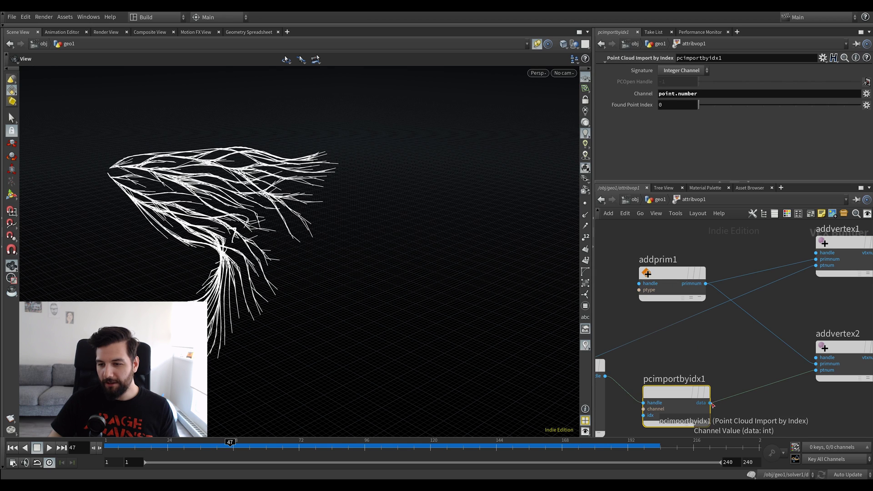
Try cutting and rewiring pcimportbyidx1's data connection to the vertex nodes' ptnum inputs, and undo the wiring changes
{"action": "key", "text": "y"}
{"action": "left_click_drag", "start_coordinate": [785, 395], "coordinate": [779, 353]}
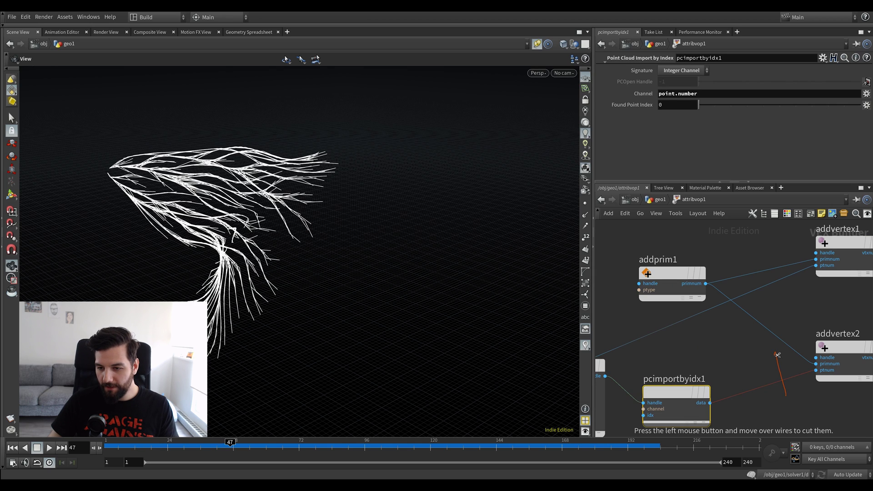
{"action": "left_click_drag", "start_coordinate": [697, 332], "coordinate": [698, 311]}
{"action": "left_click", "coordinate": [710, 403]}
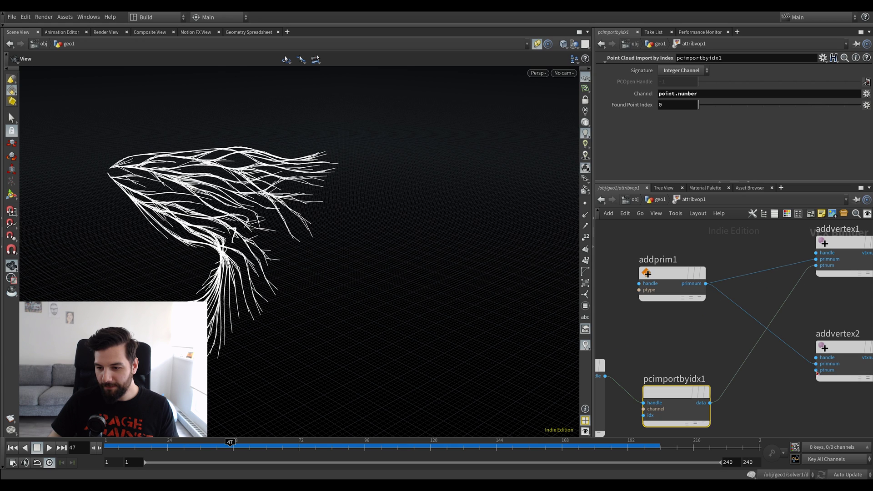
{"action": "left_click_drag", "start_coordinate": [815, 370], "coordinate": [790, 400]}
{"action": "key", "text": "ctrl+z"}
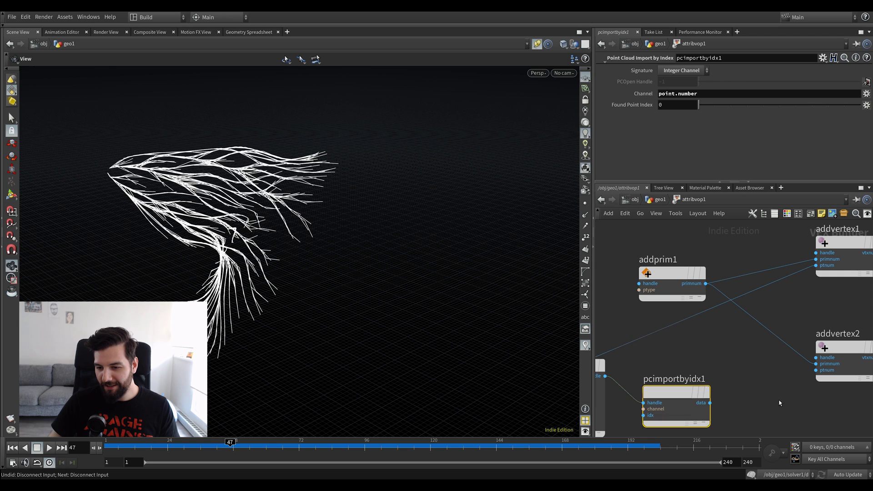
{"action": "key", "text": "ctrl+z"}
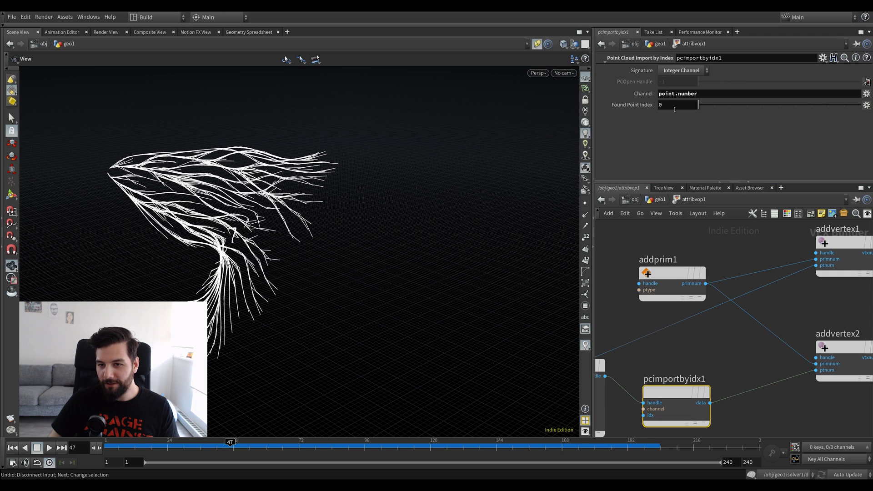
Try a Found Point Index of 1 on pcimportbyidx1 and return it to 0
{"action": "type", "text": "1"}
{"action": "key", "text": "Return"}
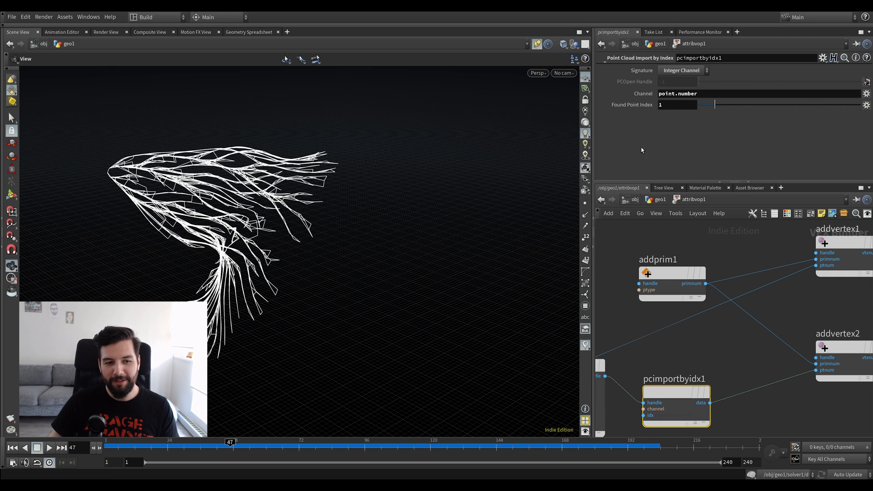
{"action": "mouse_move", "coordinate": [717, 106]}
{"action": "left_mouse_down"}
{"action": "mouse_move", "coordinate": [744, 107]}
{"action": "mouse_move", "coordinate": [701, 110]}
{"action": "left_mouse_up"}
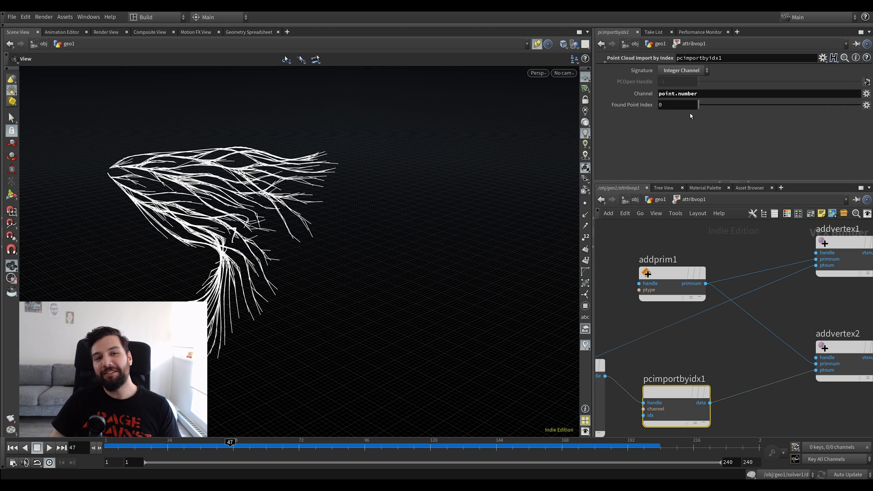
Raise the Found Point Index of pcimportbyidx1 to 7 while comparing the connecting lines in the viewport
{"action": "middle_click_drag", "start_coordinate": [700, 344], "coordinate": [735, 333]}
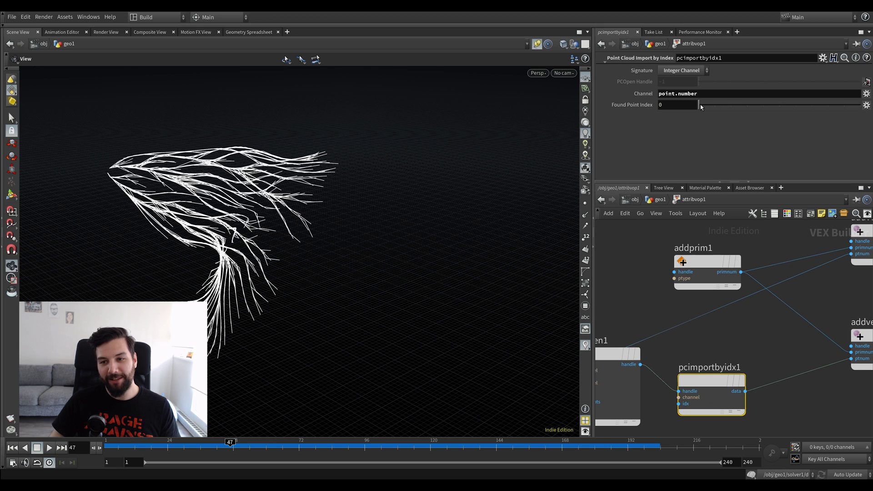
{"action": "scroll", "coordinate": [279, 177], "scroll_direction": "up", "scroll_amount": 3}
{"action": "left_click", "coordinate": [586, 203]}
{"action": "left_click_drag", "start_coordinate": [708, 106], "coordinate": [795, 105]}
{"action": "scroll", "coordinate": [340, 175], "scroll_direction": "down", "scroll_amount": 1}
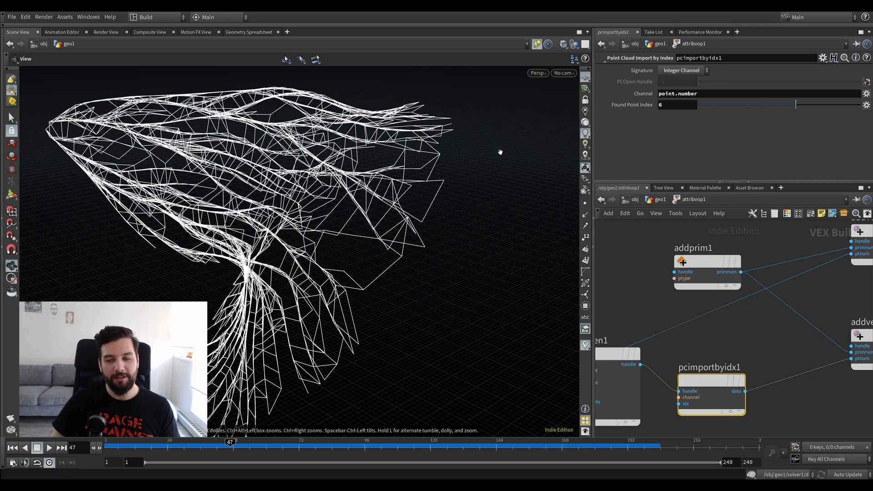
{"action": "left_click_drag", "start_coordinate": [798, 106], "coordinate": [812, 105]}
{"action": "scroll", "coordinate": [284, 207], "scroll_direction": "down", "scroll_amount": 3}
{"action": "mouse_move", "coordinate": [284, 207]}
{"action": "left_mouse_down"}
{"action": "mouse_move", "coordinate": [364, 214]}
{"action": "mouse_move", "coordinate": [282, 208]}
{"action": "mouse_move", "coordinate": [275, 227]}
{"action": "mouse_move", "coordinate": [321, 222]}
{"action": "mouse_move", "coordinate": [273, 208]}
{"action": "left_mouse_up"}
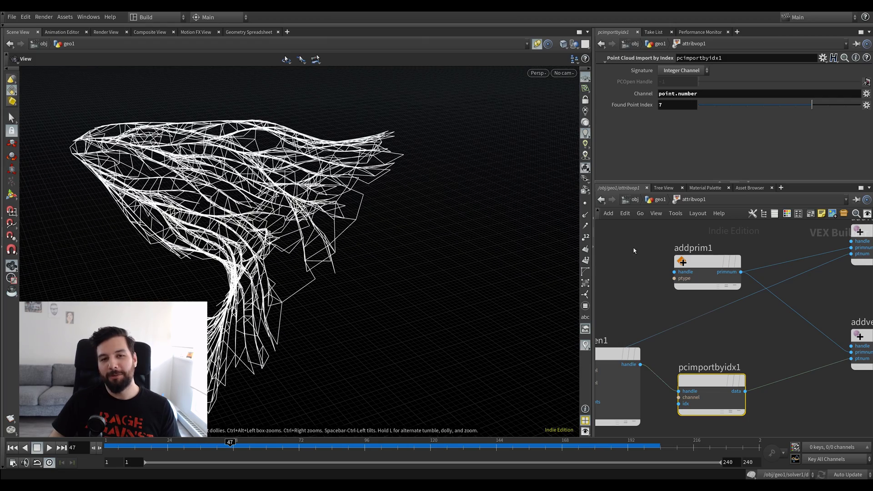
Shift addvertex1 slightly left in the network and switch the node wires to the curved style
{"action": "middle_click_drag", "start_coordinate": [741, 319], "coordinate": [651, 309]}
{"action": "scroll", "coordinate": [650, 308], "scroll_direction": "down", "scroll_amount": 2}
{"action": "middle_click_drag", "start_coordinate": [735, 301], "coordinate": [711, 312]}
{"action": "left_click_drag", "start_coordinate": [744, 248], "coordinate": [729, 247]}
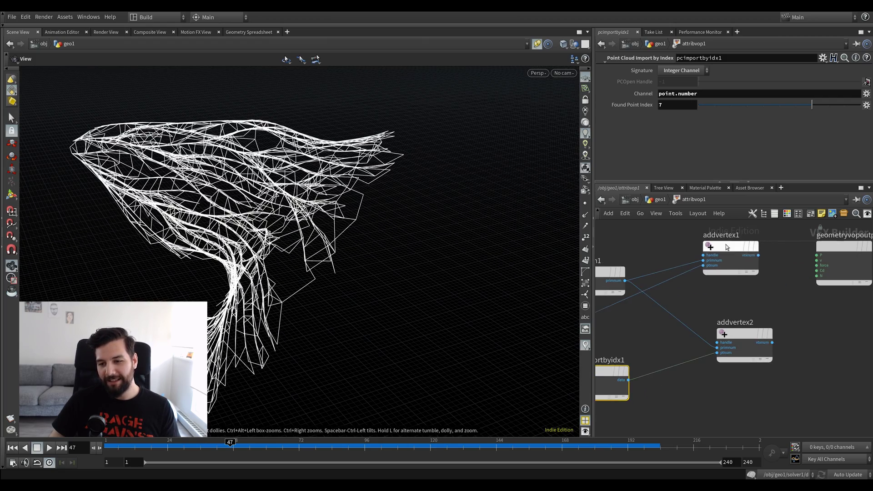
{"action": "key", "text": "shift+s"}
{"action": "middle_click_drag", "start_coordinate": [673, 333], "coordinate": [767, 317]}
{"action": "middle_click_drag", "start_coordinate": [625, 327], "coordinate": [706, 322]}
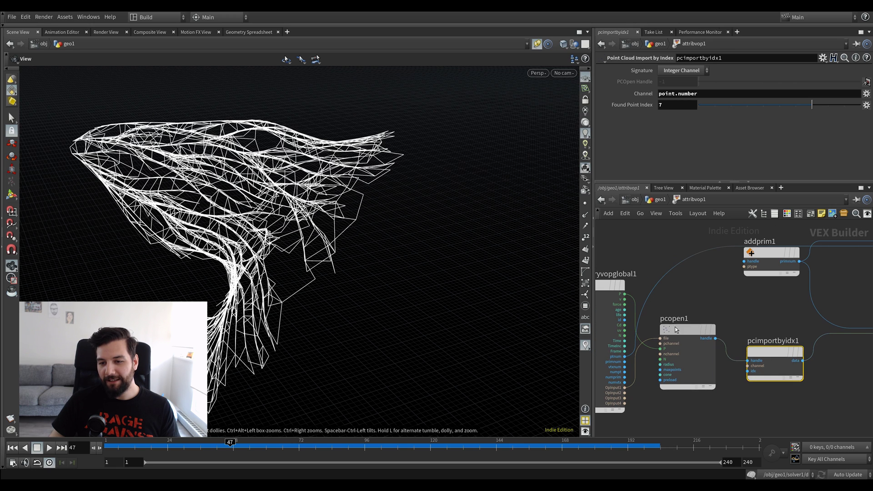
Set the Search radius of pcopen1 to about 0.366
{"action": "left_click", "coordinate": [675, 327]}
{"action": "mouse_move", "coordinate": [758, 129]}
{"action": "left_mouse_down"}
{"action": "mouse_move", "coordinate": [746, 133]}
{"action": "mouse_move", "coordinate": [794, 132]}
{"action": "mouse_move", "coordinate": [744, 135]}
{"action": "mouse_move", "coordinate": [784, 131]}
{"action": "mouse_move", "coordinate": [772, 133]}
{"action": "left_mouse_up"}
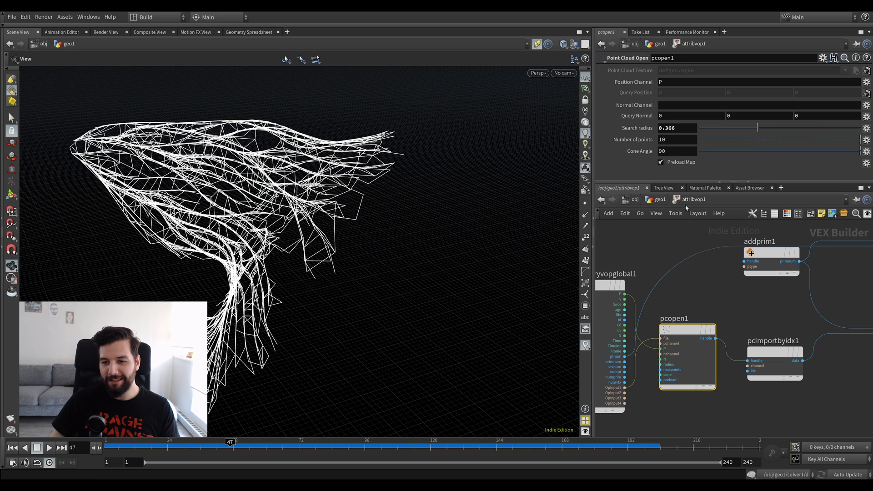
Return to geo1, replace connectadjacentpieces1 with attribvop1 as the input of smooth1, and display smooth1
{"action": "key", "text": "u"}
{"action": "left_click", "coordinate": [764, 321]}
{"action": "left_click_drag", "start_coordinate": [764, 321], "coordinate": [837, 337]}
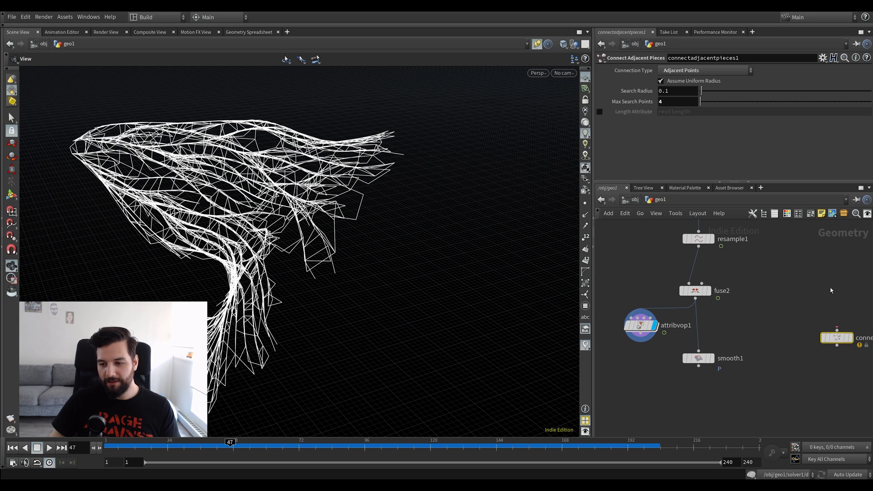
{"action": "key", "text": "Delete"}
{"action": "left_click_drag", "start_coordinate": [641, 333], "coordinate": [699, 351]}
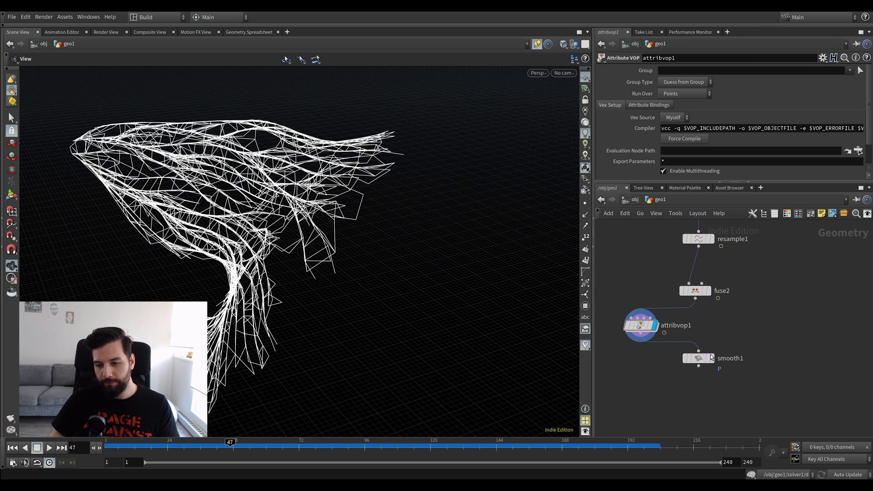
{"action": "left_click", "coordinate": [711, 359]}
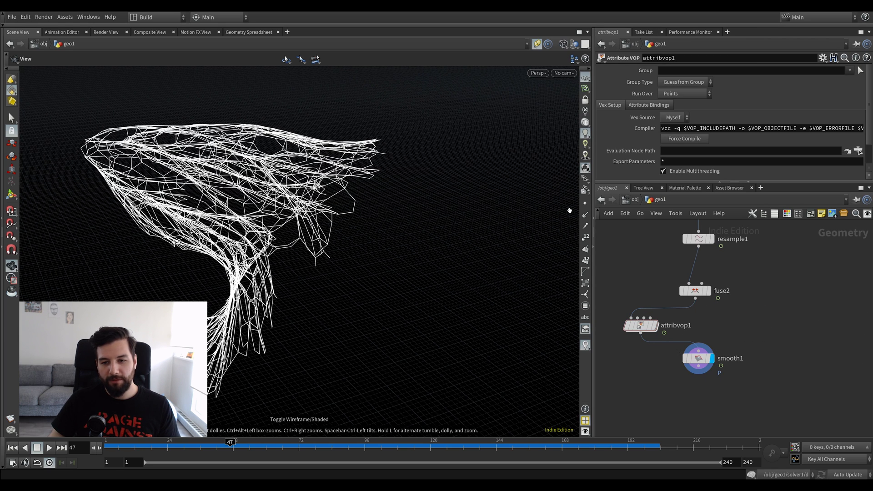
Add a Color node after smooth1 and space the two nodes apart in the network
{"action": "key", "text": "Tab"}
{"action": "type", "text": "col"}
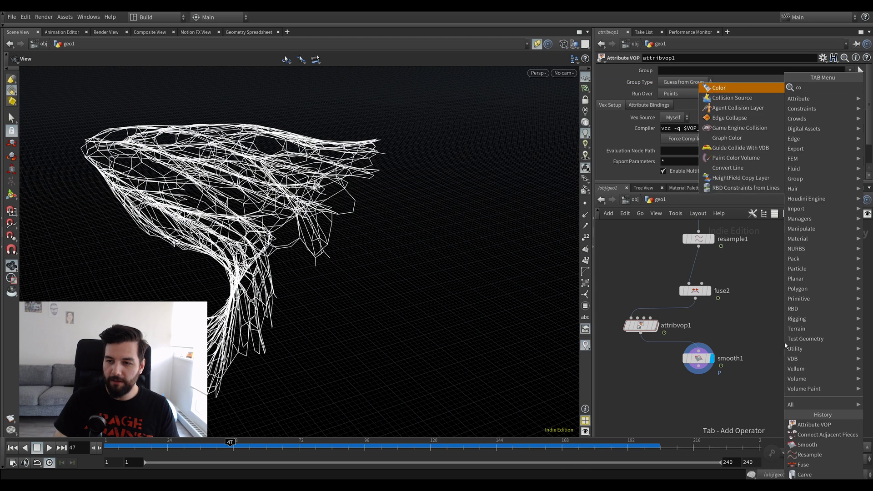
{"action": "key", "text": "Return"}
{"action": "left_click", "coordinate": [732, 403]}
{"action": "mouse_move", "coordinate": [689, 382]}
{"action": "left_mouse_down"}
{"action": "mouse_move", "coordinate": [684, 411]}
{"action": "mouse_move", "coordinate": [689, 374]}
{"action": "left_mouse_up"}
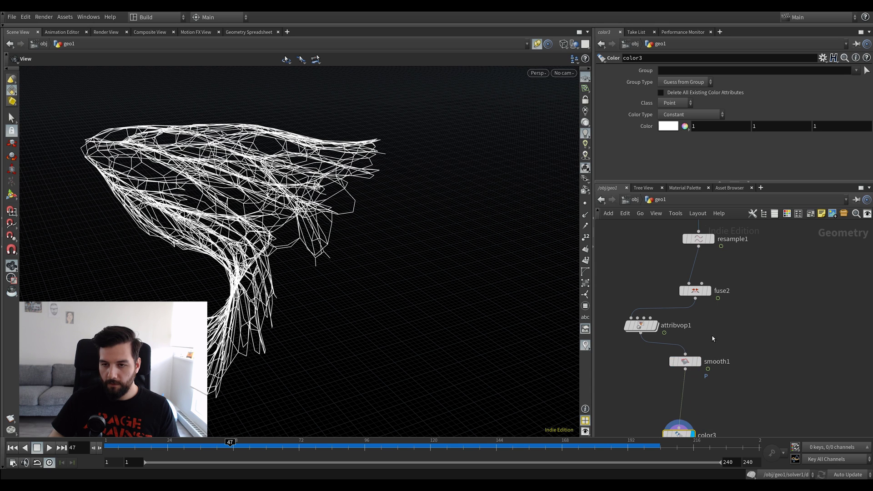
Set the constant color of the new Color node to orange with values 1, 0.1, 0
{"action": "type", "text": "0"}
{"action": "key", "text": "Tab"}
{"action": "type", "text": "0"}
{"action": "key", "text": "Return"}
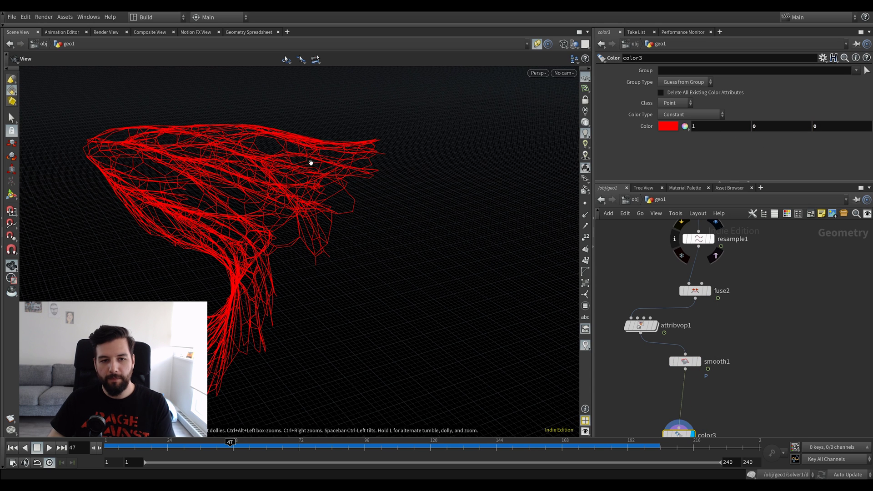
{"action": "middle_click", "coordinate": [704, 129]}
{"action": "middle_click_drag", "start_coordinate": [685, 130], "coordinate": [705, 128]}
{"action": "mouse_move", "coordinate": [772, 124]}
{"action": "middle_mouse_down"}
{"action": "mouse_move", "coordinate": [793, 122]}
{"action": "mouse_move", "coordinate": [786, 123]}
{"action": "middle_mouse_up"}
{"action": "left_click_drag", "start_coordinate": [393, 178], "coordinate": [390, 164]}
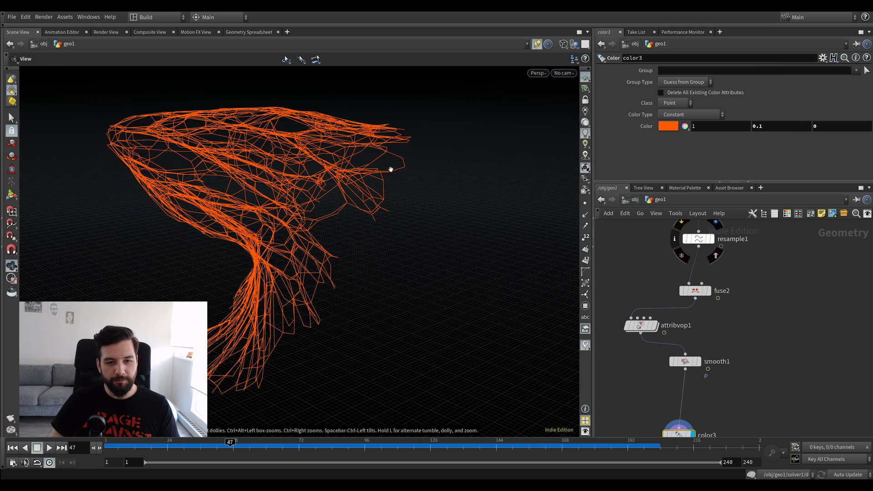
Try Strength values of 100 and 10 on smooth1
{"action": "left_click_drag", "start_coordinate": [681, 383], "coordinate": [681, 384]}
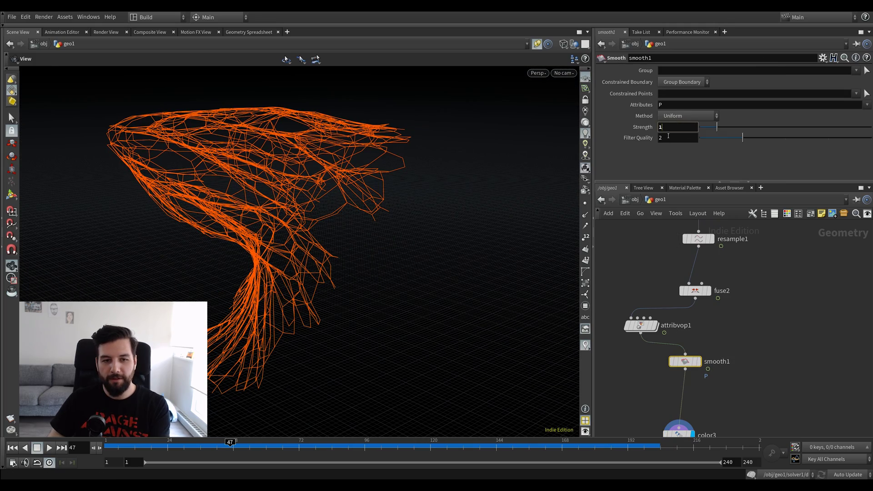
{"action": "type", "text": "00"}
{"action": "key", "text": "Return"}
{"action": "scroll", "coordinate": [736, 278], "scroll_direction": "down", "scroll_amount": 2}
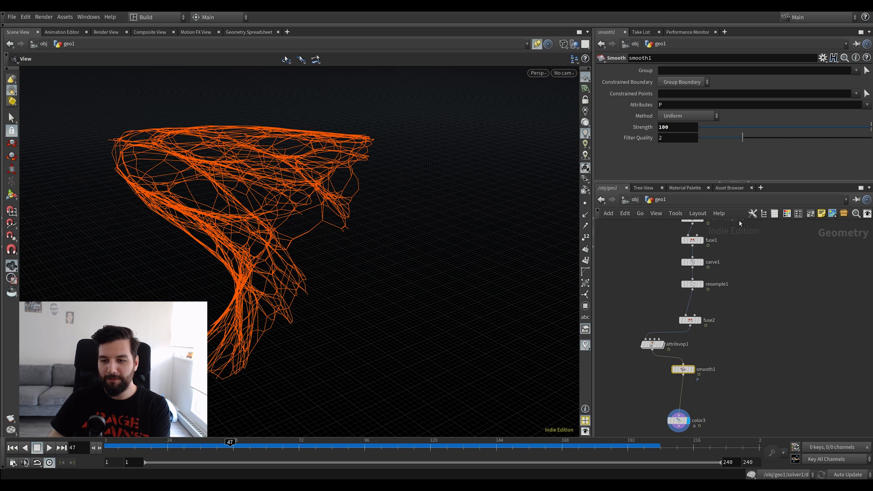
{"action": "type", "text": "10"}
{"action": "key", "text": "Return"}
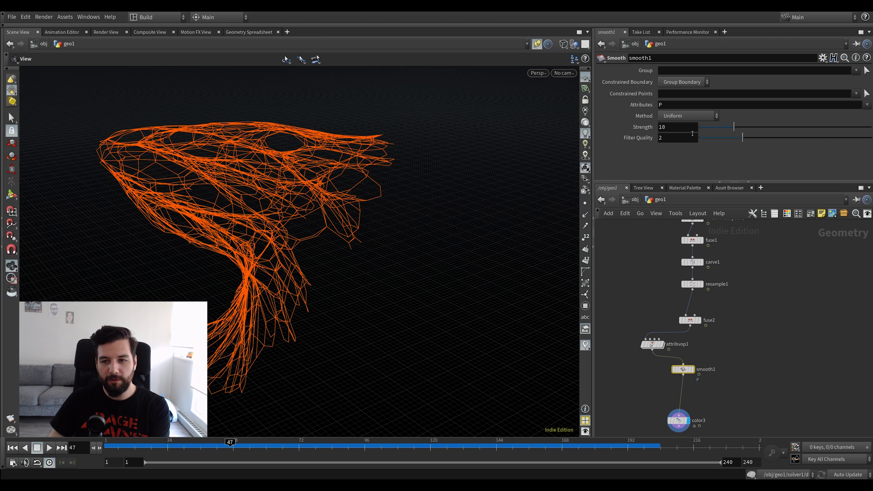
Set smooth1's Strength to 5, and try a Filter Quality of 1 before restoring it to 2
{"action": "type", "text": "5"}
{"action": "key", "text": "Return"}
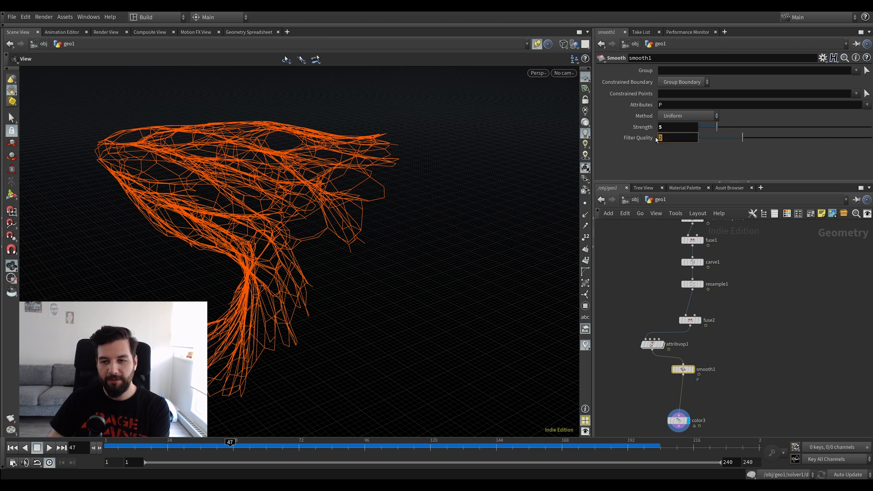
{"action": "key", "text": "Return"}
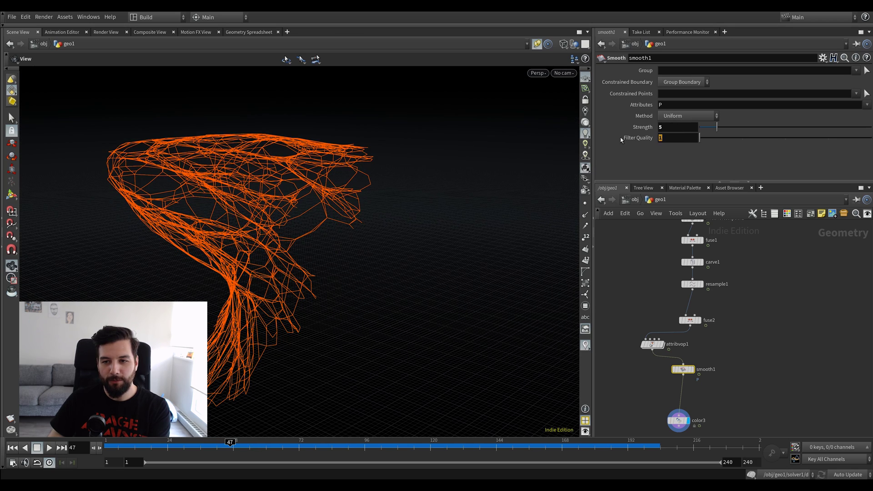
{"action": "middle_click", "coordinate": [650, 139], "text": "ctrl"}
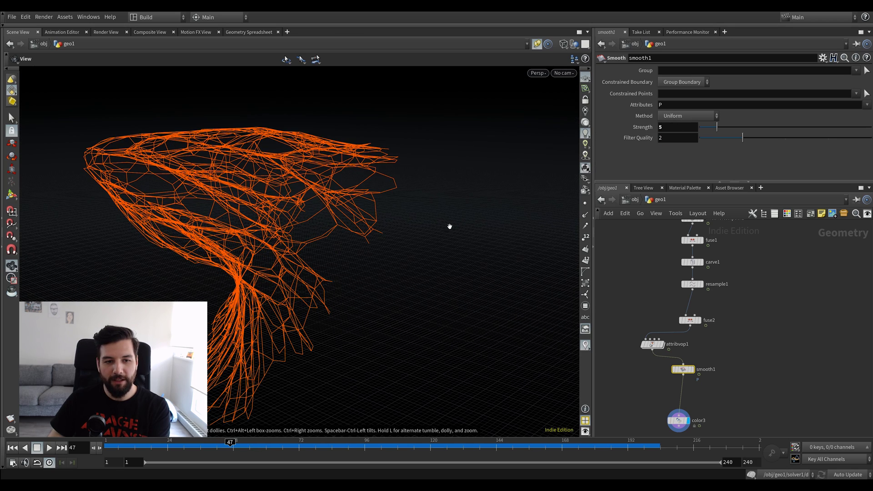
Inside attribvop1, set the Found Point Index of pcimportbyidx1 to 4 and inspect the connecting lines
{"action": "left_click", "coordinate": [651, 344]}
{"action": "double_click", "coordinate": [652, 344]}
{"action": "middle_click_drag", "start_coordinate": [766, 311], "coordinate": [700, 318]}
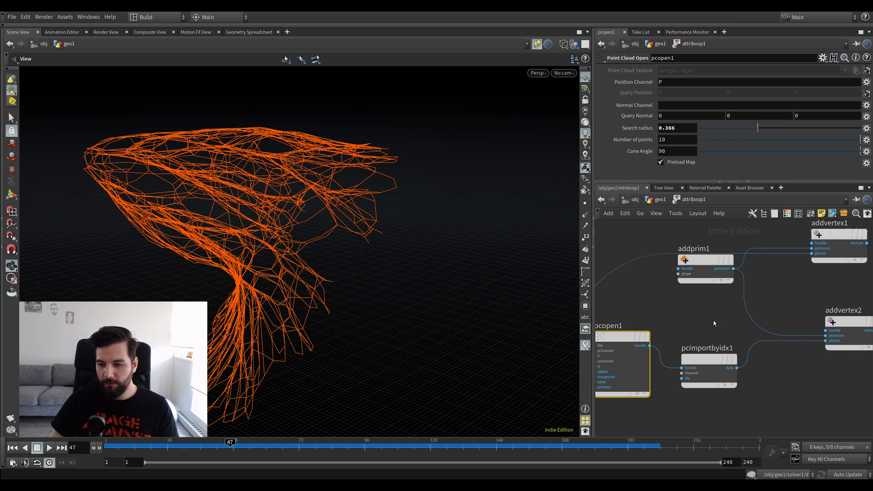
{"action": "left_click", "coordinate": [708, 360]}
{"action": "left_click_drag", "start_coordinate": [809, 111], "coordinate": [753, 102]}
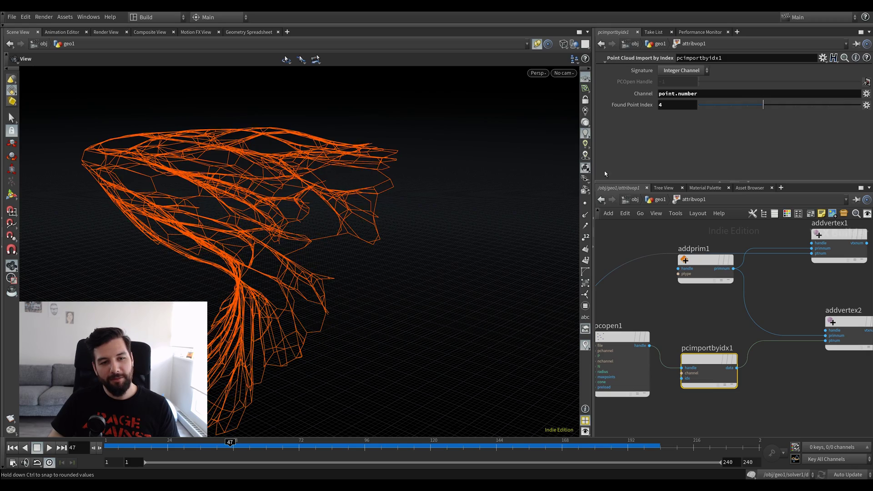
{"action": "left_click_drag", "start_coordinate": [342, 192], "coordinate": [300, 224]}
{"action": "scroll", "coordinate": [667, 358], "scroll_direction": "down", "scroll_amount": 2}
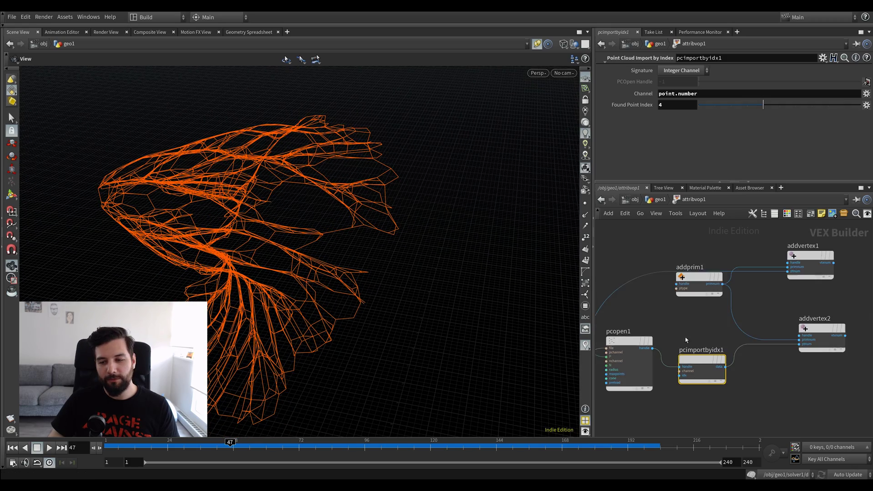
Back in geo1, overlay testgeometry_pighead1 as a shaded template with the lines and scrub the timeline to frame 58
{"action": "left_click", "coordinate": [655, 201]}
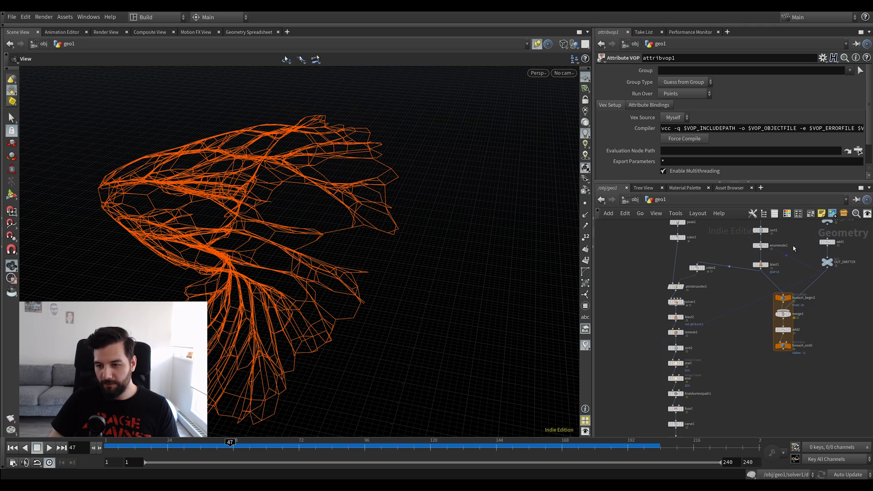
{"action": "middle_click_drag", "start_coordinate": [799, 273], "coordinate": [794, 293]}
{"action": "scroll", "coordinate": [786, 240], "scroll_direction": "up", "scroll_amount": 2}
{"action": "middle_click_drag", "start_coordinate": [786, 240], "coordinate": [777, 320]}
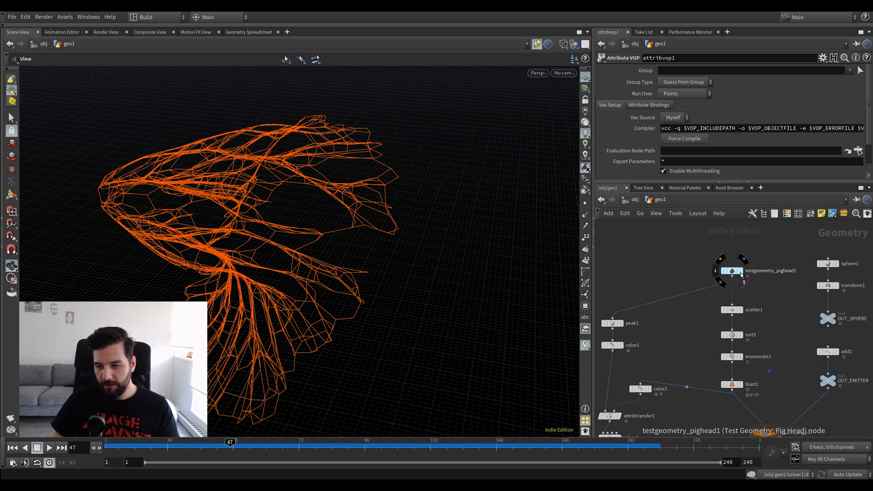
{"action": "left_click", "coordinate": [738, 271]}
{"action": "key", "text": "h"}
{"action": "key", "text": "w"}
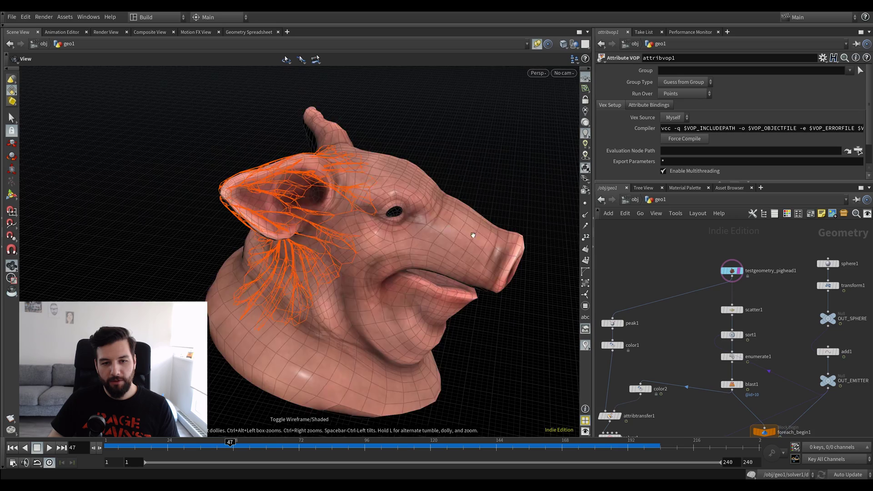
{"action": "scroll", "coordinate": [391, 212], "scroll_direction": "up", "scroll_amount": 3}
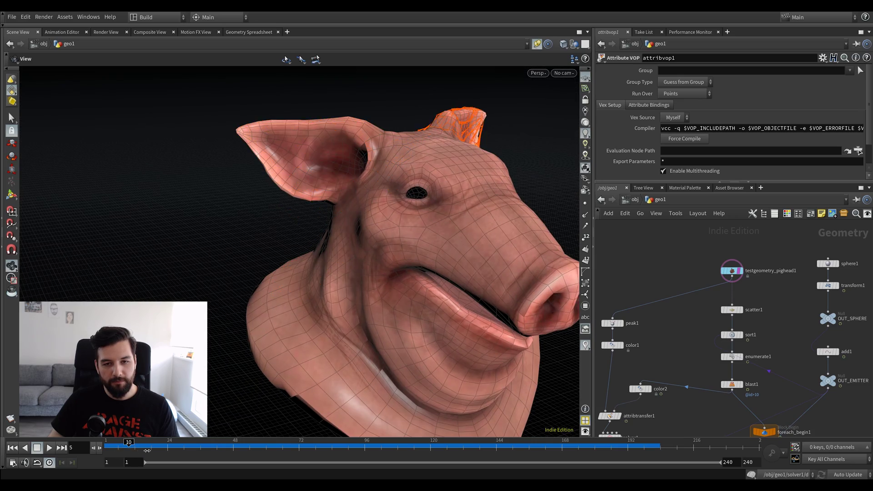
{"action": "left_click_drag", "start_coordinate": [457, 221], "coordinate": [349, 217]}
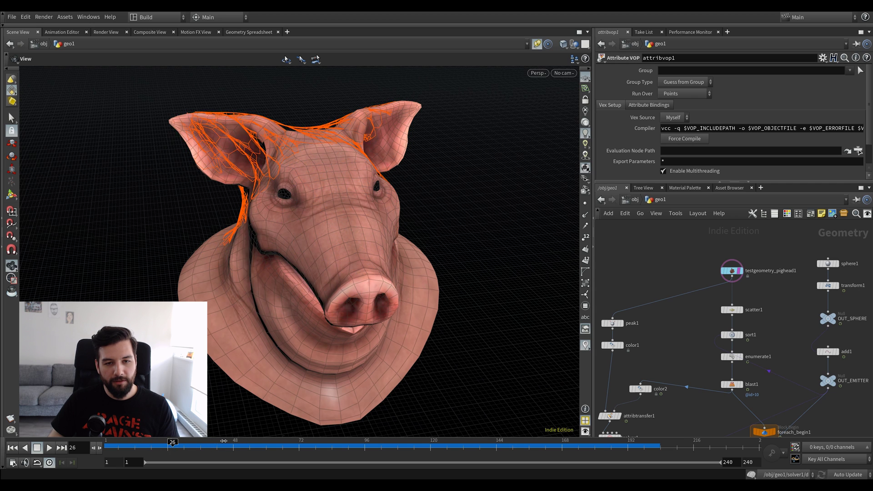
Try resample1 segment Length values of 0.158, 0.05 and 0.672 while comparing the lines on the head
{"action": "middle_click_drag", "start_coordinate": [714, 421], "coordinate": [710, 307]}
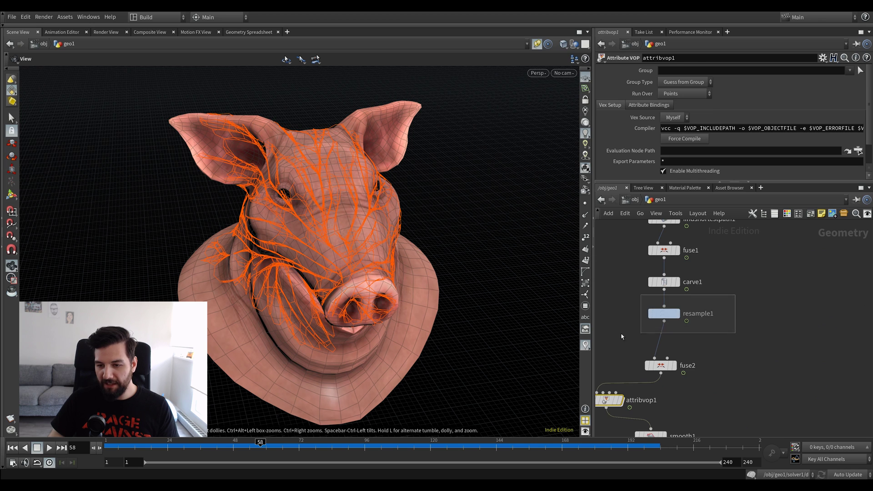
{"action": "left_click", "coordinate": [664, 313]}
{"action": "left_click_drag", "start_coordinate": [710, 91], "coordinate": [705, 91]}
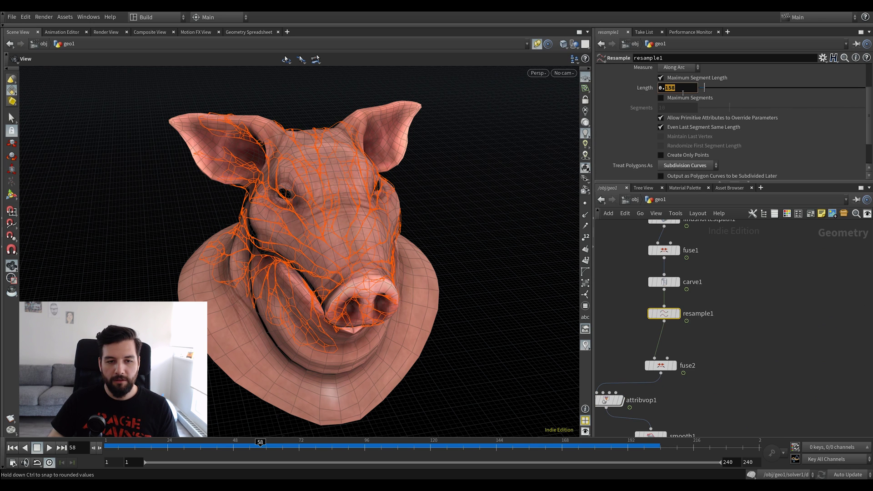
{"action": "left_click_drag", "start_coordinate": [293, 200], "coordinate": [370, 186]}
{"action": "scroll", "coordinate": [333, 195], "scroll_direction": "up", "scroll_amount": 5}
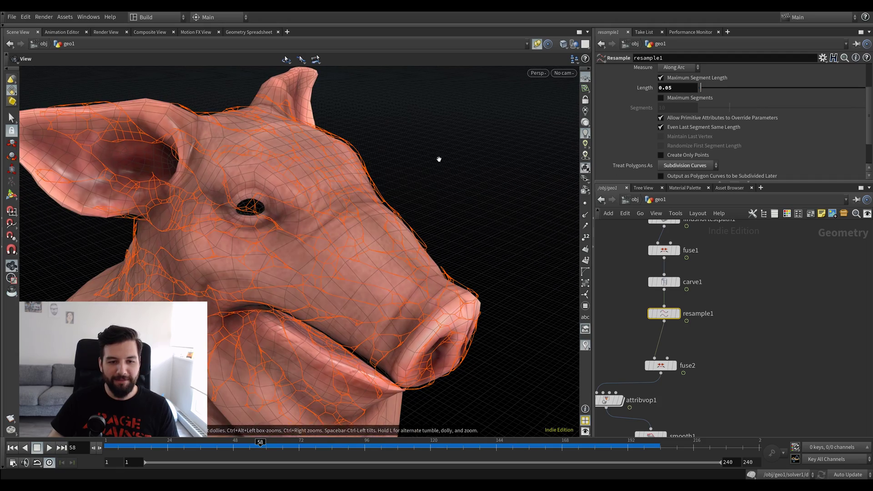
{"action": "left_click_drag", "start_coordinate": [712, 88], "coordinate": [723, 90]}
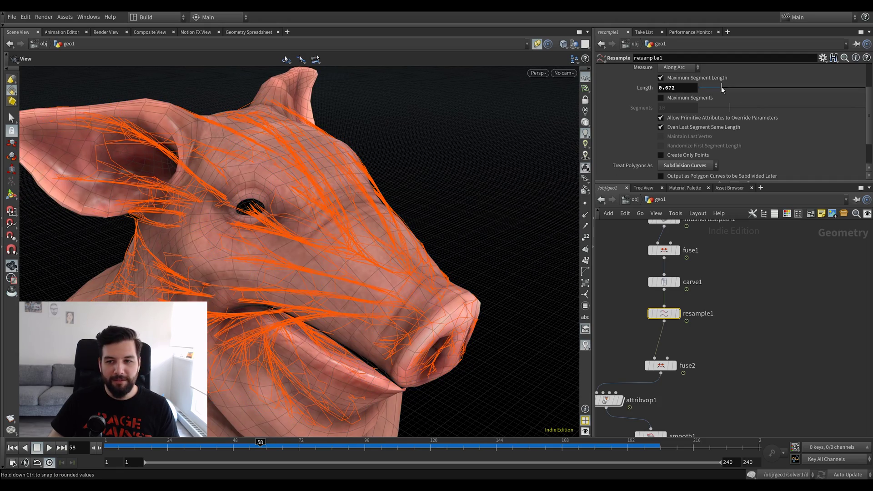
Set the segment Length of resample1 to 0.2
{"action": "left_click", "coordinate": [667, 88]}
{"action": "type", "text": "0.2"}
{"action": "key", "text": "Return"}
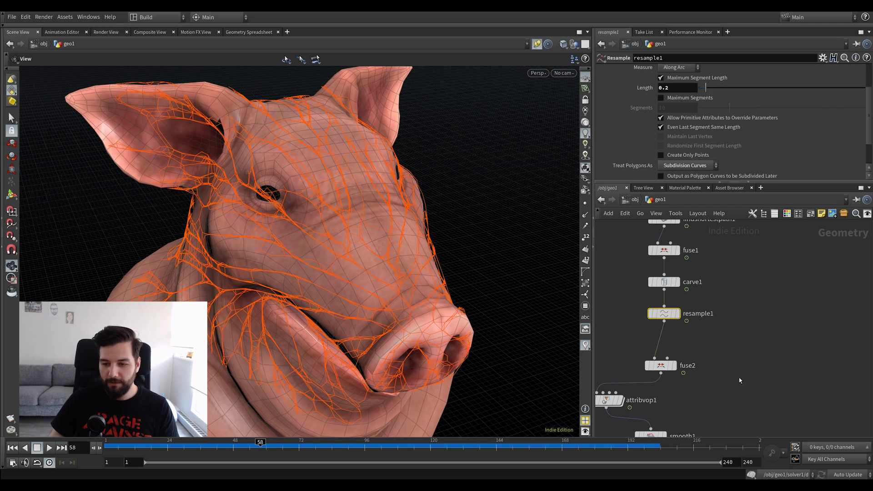
Adjust the Snap Distance of fuse2 and inspect the lines on the head
{"action": "middle_click_drag", "start_coordinate": [713, 336], "coordinate": [752, 295]}
{"action": "left_click", "coordinate": [700, 324]}
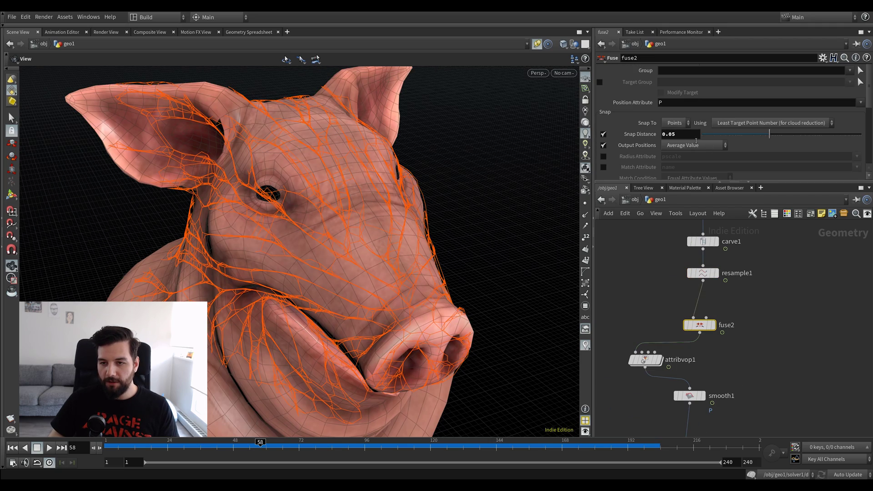
{"action": "type", "text": "2"}
{"action": "key", "text": "Return"}
{"action": "left_click_drag", "start_coordinate": [298, 219], "coordinate": [306, 237]}
{"action": "middle_click_drag", "start_coordinate": [756, 395], "coordinate": [767, 370]}
Inside attribvop1, raise the Found Point Index of pcimportbyidx1 to 7 and on to 8
{"action": "double_click", "coordinate": [655, 335]}
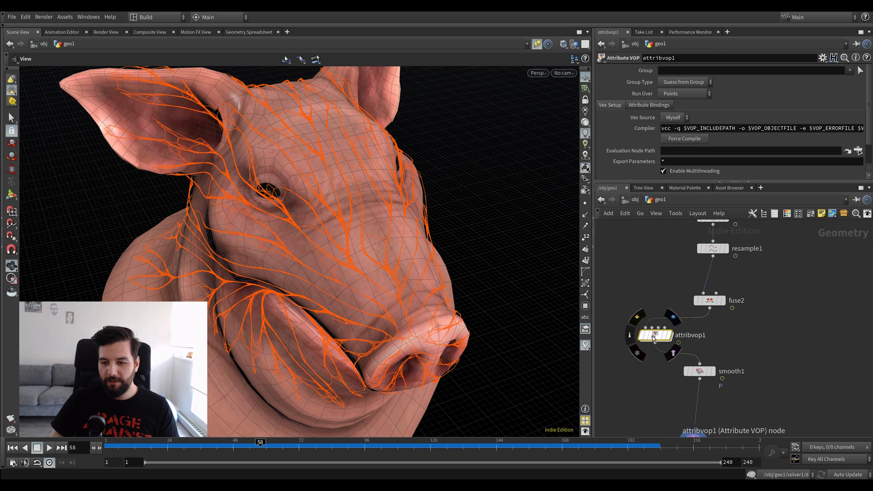
{"action": "left_click_drag", "start_coordinate": [772, 103], "coordinate": [816, 108]}
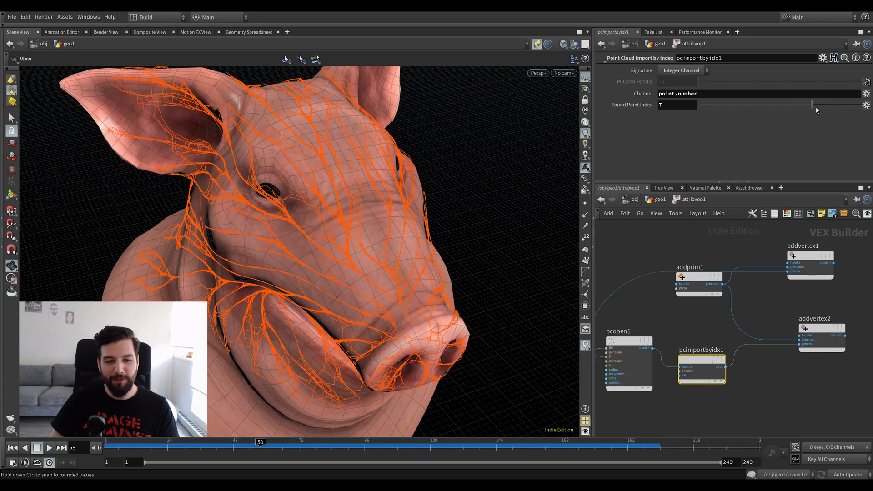
{"action": "left_click_drag", "start_coordinate": [328, 210], "coordinate": [304, 236]}
{"action": "mouse_move", "coordinate": [828, 106]}
{"action": "left_mouse_down"}
{"action": "mouse_move", "coordinate": [867, 113]}
{"action": "mouse_move", "coordinate": [821, 118]}
{"action": "left_mouse_up"}
Duplicate pcimportbyidx1 and place the copy below it, keeping its connection to pcopen1
{"action": "middle_click_drag", "start_coordinate": [782, 392], "coordinate": [738, 362]}
{"action": "scroll", "coordinate": [739, 363], "scroll_direction": "down", "scroll_amount": 2}
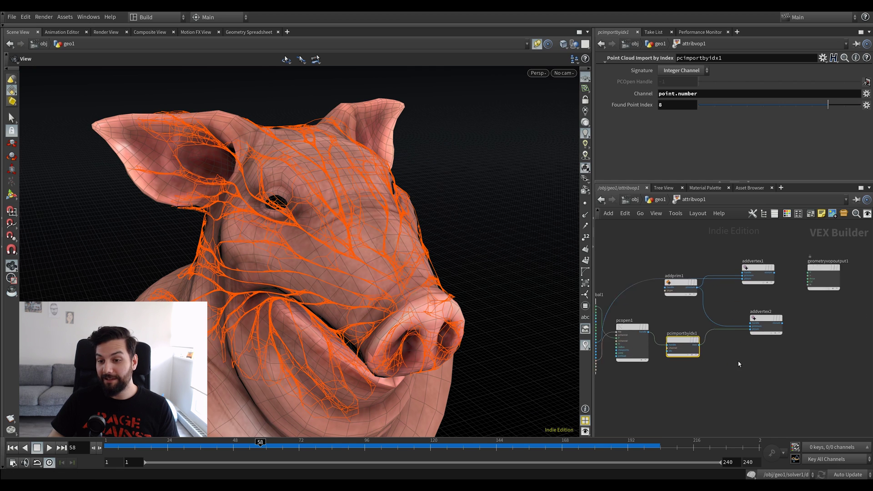
{"action": "scroll", "coordinate": [737, 363], "scroll_direction": "up", "scroll_amount": 1}
{"action": "left_click_drag", "start_coordinate": [669, 338], "coordinate": [670, 400], "text": "alt"}
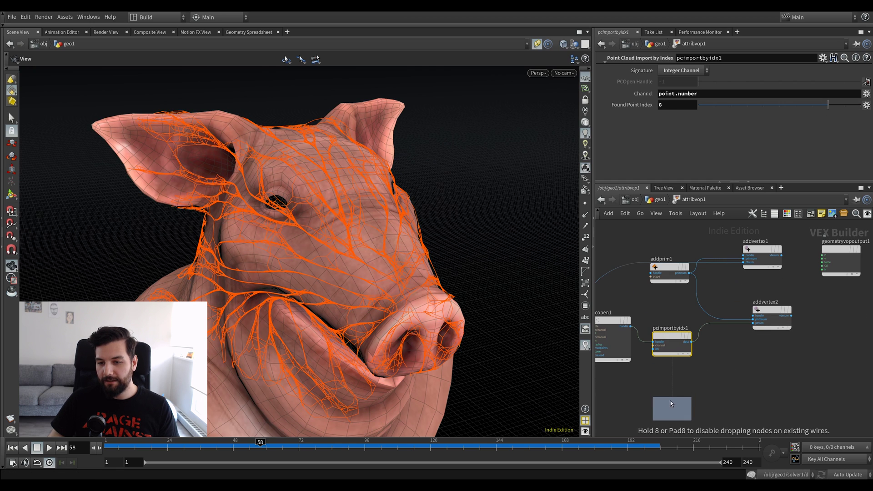
{"action": "middle_click_drag", "start_coordinate": [671, 401], "coordinate": [636, 399]}
Duplicate addprim1, addvertex1 and addvertex2 together and place the copies beside the second point cloud import node
{"action": "left_click_drag", "start_coordinate": [753, 226], "coordinate": [644, 323]}
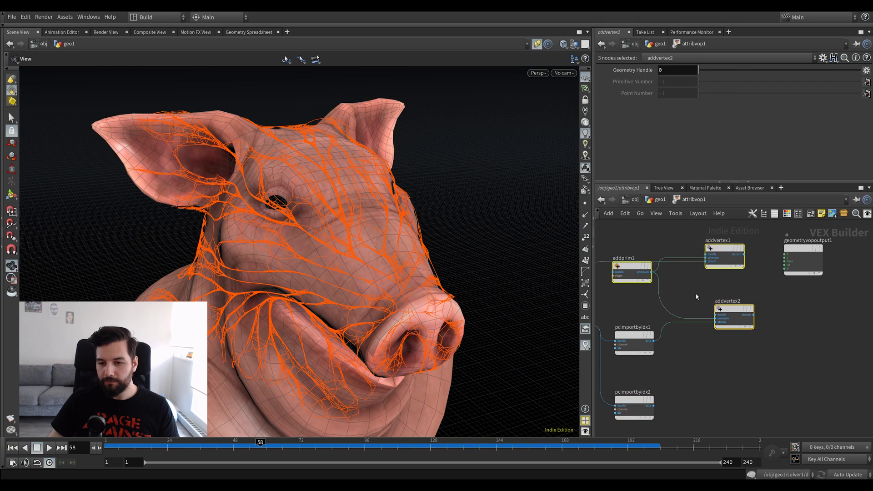
{"action": "scroll", "coordinate": [745, 371], "scroll_direction": "down", "scroll_amount": 1}
{"action": "middle_click_drag", "start_coordinate": [746, 371], "coordinate": [751, 344]}
{"action": "left_click_drag", "start_coordinate": [656, 262], "coordinate": [721, 346], "text": "alt"}
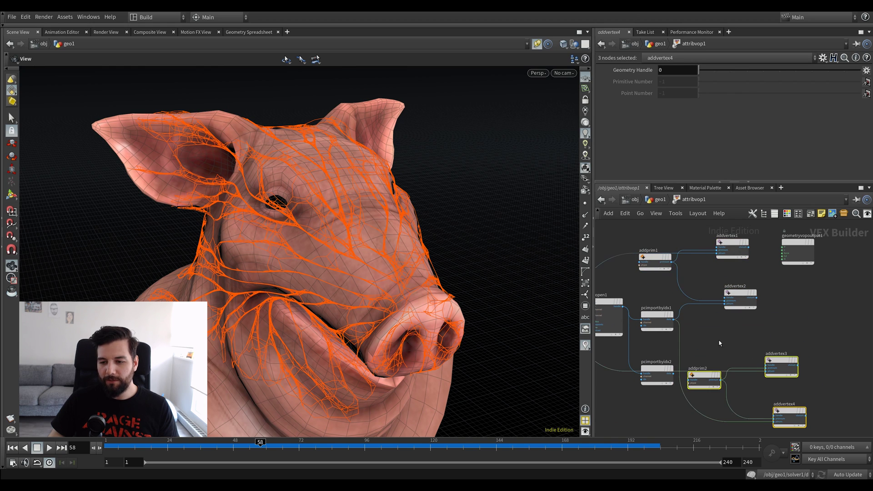
{"action": "middle_click_drag", "start_coordinate": [721, 342], "coordinate": [744, 337]}
{"action": "scroll", "coordinate": [735, 351], "scroll_direction": "up", "scroll_amount": 1}
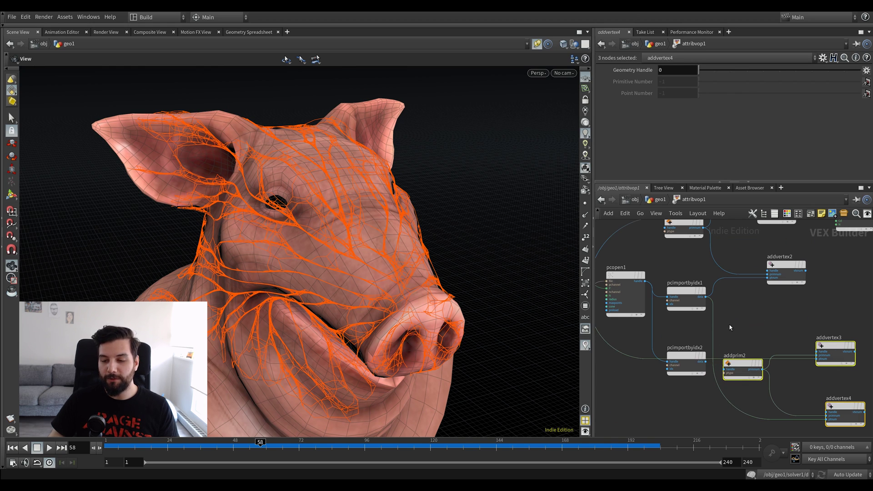
Move pcimportbyidx2 further down, clear of the other point cloud import node, and select it
{"action": "left_click", "coordinate": [731, 330]}
{"action": "left_click_drag", "start_coordinate": [693, 356], "coordinate": [680, 384]}
{"action": "scroll", "coordinate": [695, 385], "scroll_direction": "up", "scroll_amount": 1}
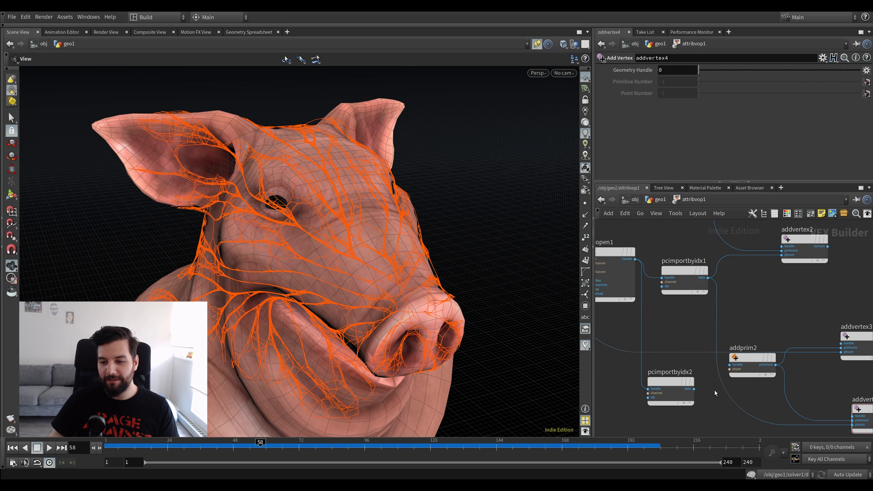
{"action": "left_click", "coordinate": [693, 397]}
{"action": "middle_click_drag", "start_coordinate": [707, 406], "coordinate": [682, 399]}
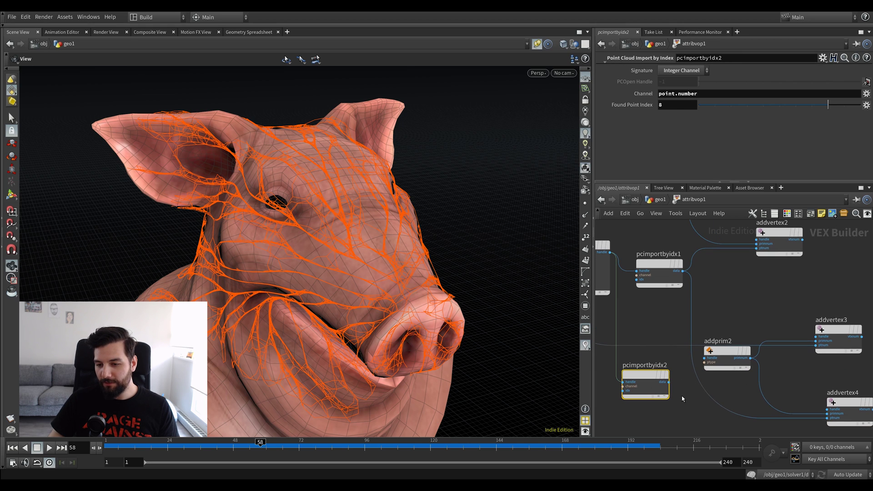
Try wiring pcimportbyidx2's data output into addvertex3, start a second wire, and undo the connection
{"action": "left_click", "coordinate": [670, 384]}
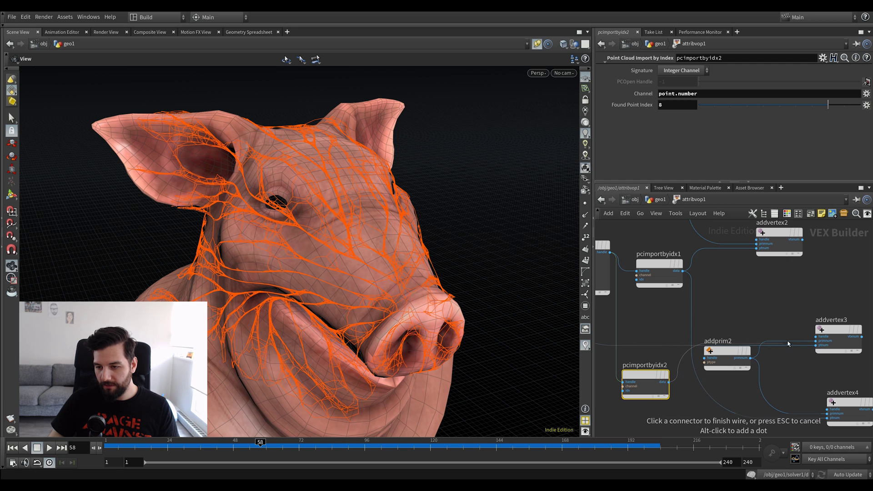
{"action": "middle_click_drag", "start_coordinate": [808, 372], "coordinate": [794, 324]}
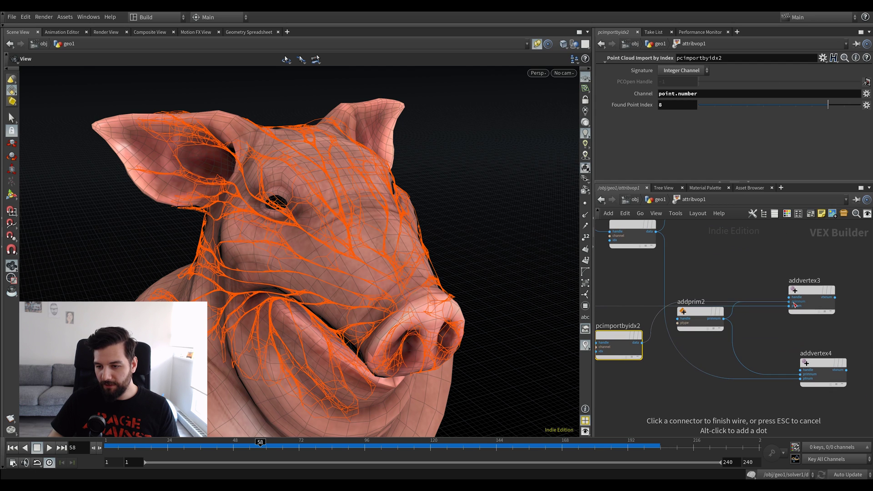
{"action": "left_click", "coordinate": [790, 305]}
{"action": "left_click", "coordinate": [642, 342]}
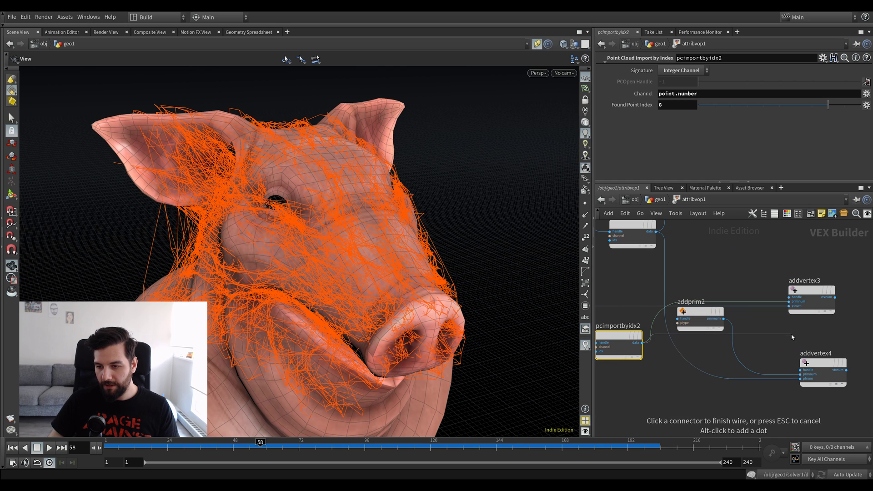
{"action": "key", "text": "Escape"}
{"action": "key", "text": "ctrl+z"}
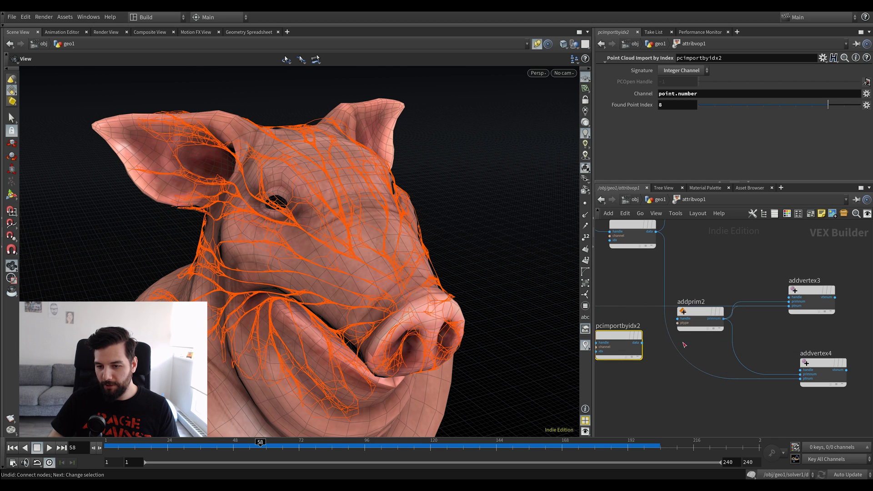
Wire pcimportbyidx2's data output into addvertex3's point number input and set its Found Point Index to 2
{"action": "mouse_move", "coordinate": [628, 338]}
{"action": "left_mouse_down"}
{"action": "mouse_move", "coordinate": [630, 330]}
{"action": "mouse_move", "coordinate": [634, 351]}
{"action": "left_mouse_up"}
{"action": "left_click_drag", "start_coordinate": [782, 110], "coordinate": [737, 106]}
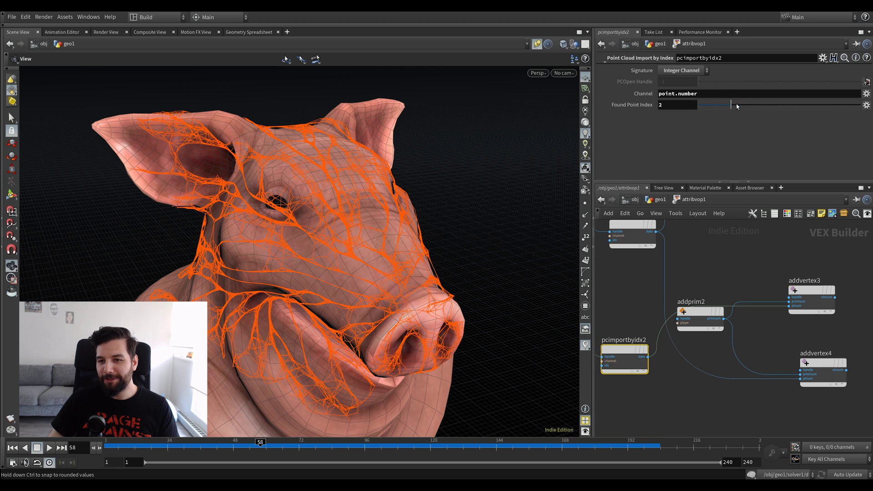
Duplicate pcimportbyidx2 below itself and wire the copy's data output into addvertex4's point number input
{"action": "left_click_drag", "start_coordinate": [624, 350], "coordinate": [624, 409], "text": "alt"}
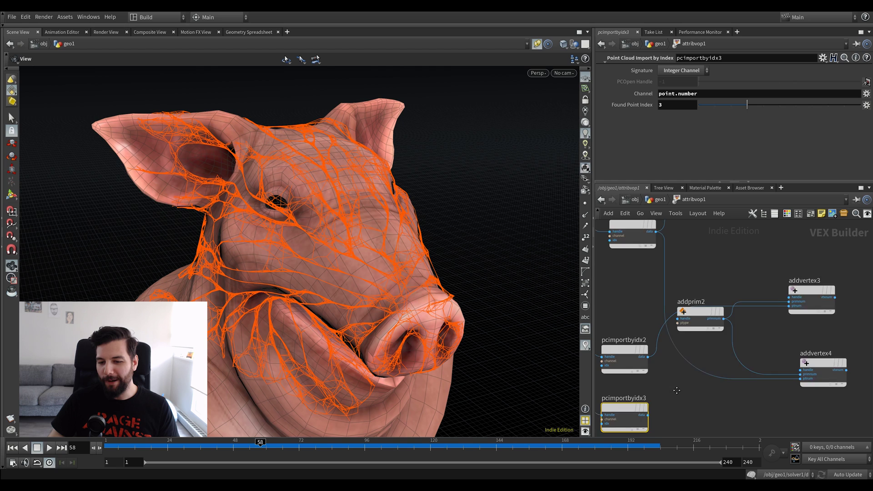
{"action": "middle_click_drag", "start_coordinate": [676, 392], "coordinate": [698, 359]}
{"action": "left_click", "coordinate": [821, 351]}
Try a Found Point Index of 9 on pcimportbyidx3, replay the animation, and set the index to 8
{"action": "left_click_drag", "start_coordinate": [777, 109], "coordinate": [839, 105]}
{"action": "left_click_drag", "start_coordinate": [315, 259], "coordinate": [354, 272]}
{"action": "left_click_drag", "start_coordinate": [143, 447], "coordinate": [365, 432]}
{"action": "left_click_drag", "start_coordinate": [360, 228], "coordinate": [334, 228]}
{"action": "scroll", "coordinate": [353, 214], "scroll_direction": "down", "scroll_amount": 2}
{"action": "key", "text": "ctrl+Up"}
{"action": "key", "text": "Up"}
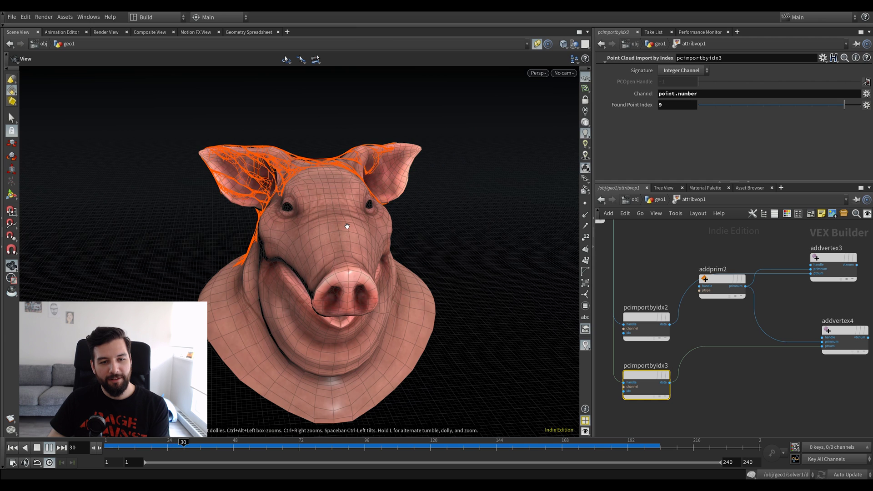
{"action": "key", "text": "Up"}
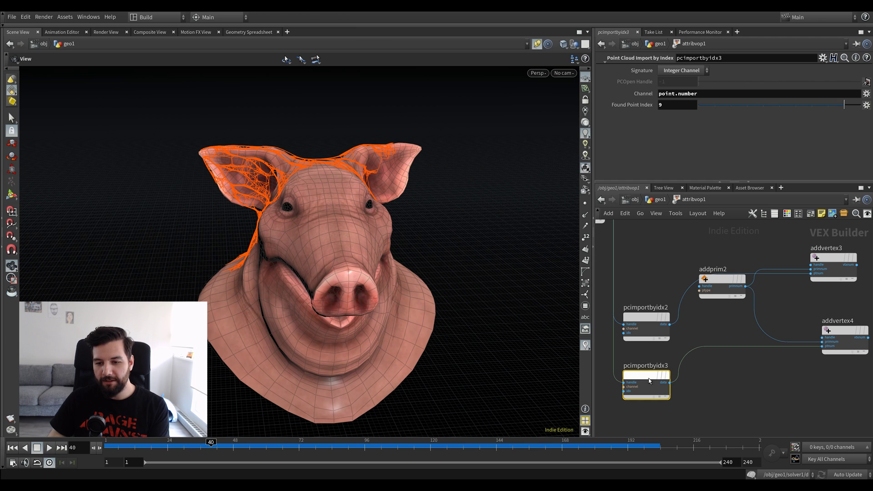
{"action": "left_click_drag", "start_coordinate": [840, 106], "coordinate": [826, 106]}
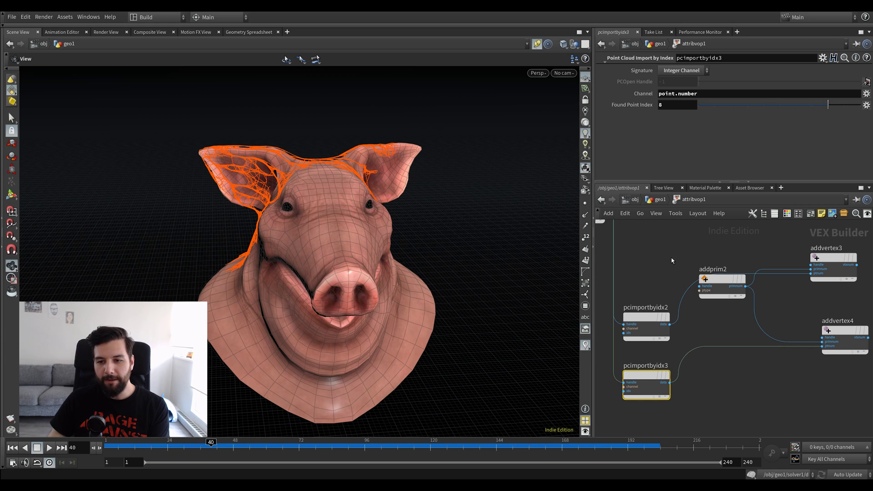
Return to the geo1 network, select fuse1 and replay the animation from the first frame
{"action": "left_click", "coordinate": [659, 200]}
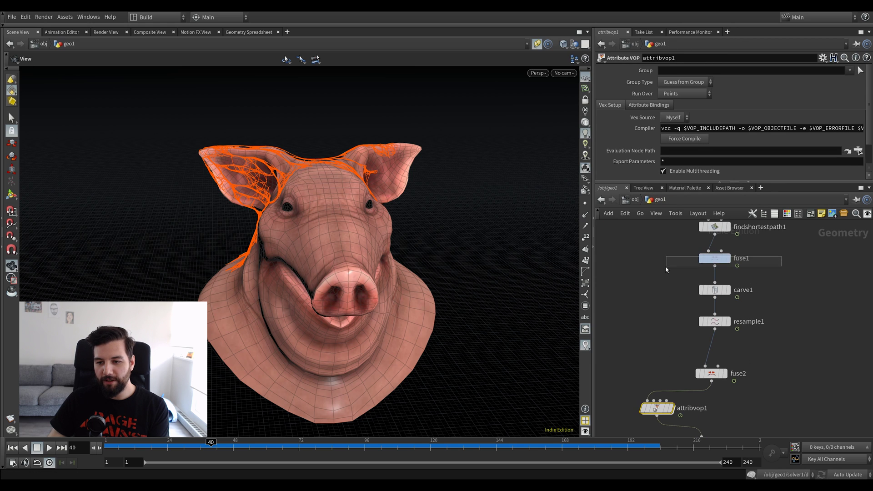
{"action": "left_click_drag", "start_coordinate": [675, 269], "coordinate": [677, 267]}
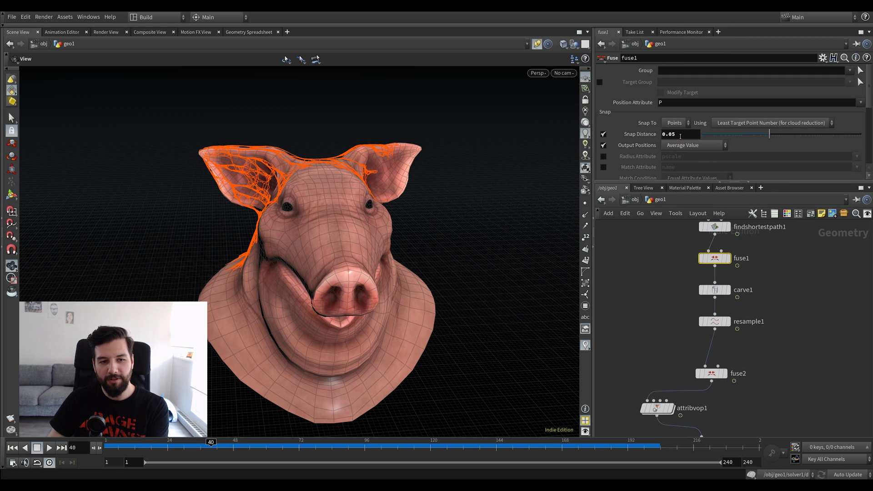
{"action": "key", "text": "ctrl+Up"}
{"action": "key", "text": "Up"}
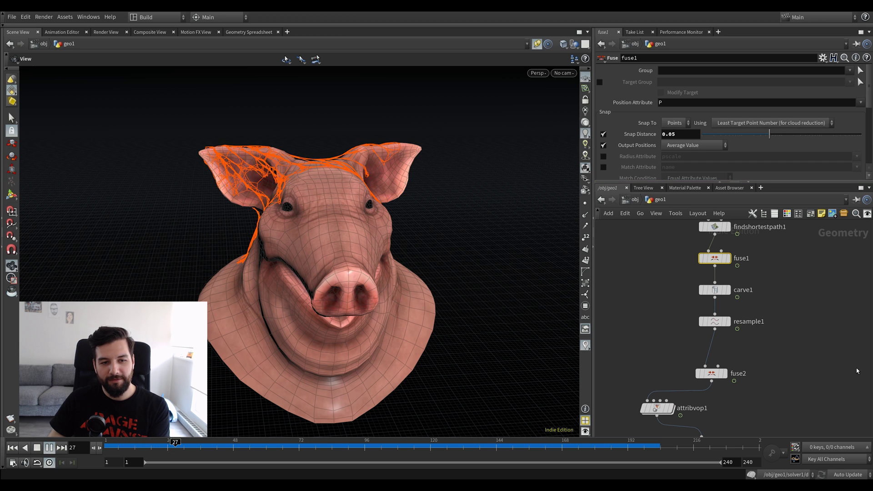
{"action": "key", "text": "Up"}
Try Target Edge Lengths of 0.1 and 0.3 on remesh1, restore it to 0.2 and replay the animation
{"action": "middle_click_drag", "start_coordinate": [832, 271], "coordinate": [807, 366]}
{"action": "mouse_move", "coordinate": [801, 272]}
{"action": "middle_mouse_down"}
{"action": "mouse_move", "coordinate": [797, 326]}
{"action": "mouse_move", "coordinate": [789, 303]}
{"action": "mouse_move", "coordinate": [790, 340]}
{"action": "middle_mouse_up"}
{"action": "left_click", "coordinate": [685, 317]}
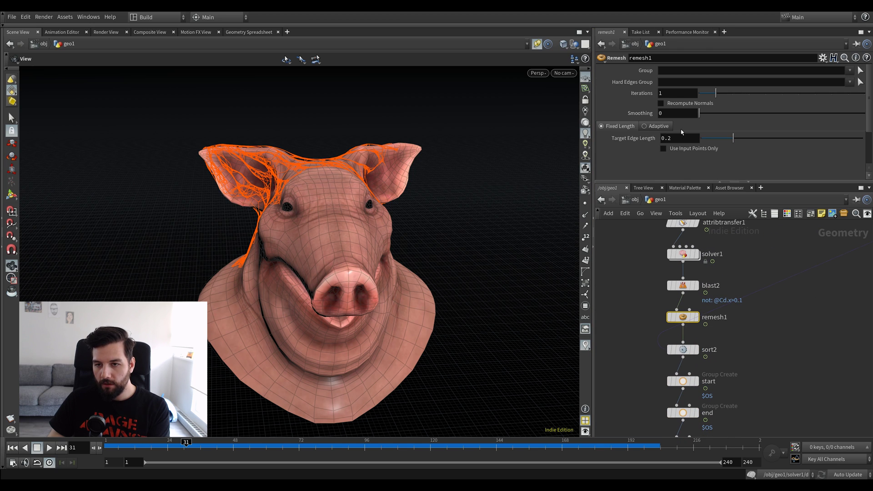
{"action": "left_click_drag", "start_coordinate": [247, 170], "coordinate": [419, 136]}
{"action": "scroll", "coordinate": [376, 138], "scroll_direction": "up", "scroll_amount": 3}
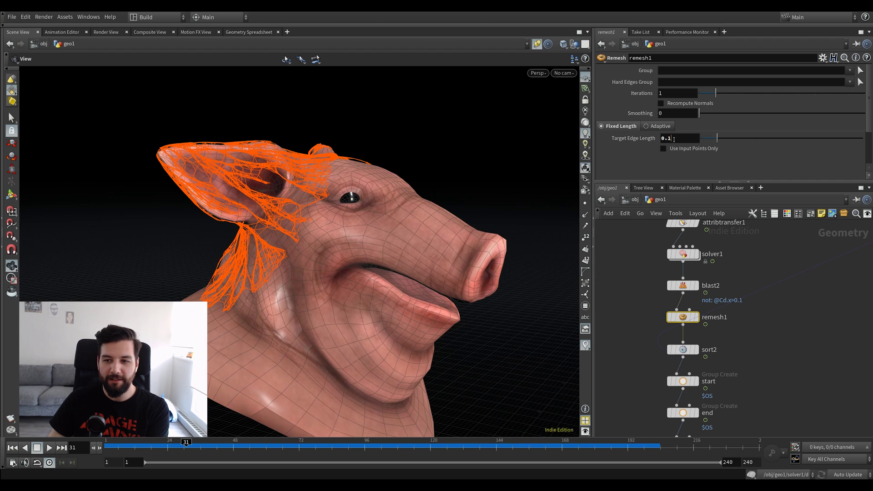
{"action": "type", "text": "3"}
{"action": "key", "text": "Return"}
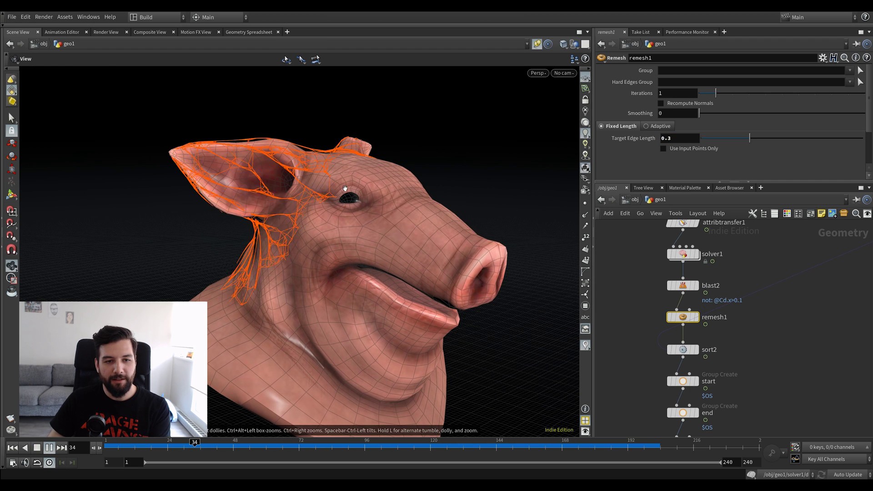
{"action": "mouse_move", "coordinate": [303, 181]}
{"action": "left_mouse_down"}
{"action": "mouse_move", "coordinate": [294, 189]}
{"action": "mouse_move", "coordinate": [305, 185]}
{"action": "left_mouse_up"}
{"action": "key", "text": "ctrl+Up"}
{"action": "key", "text": "Up"}
{"action": "key", "text": "Up"}
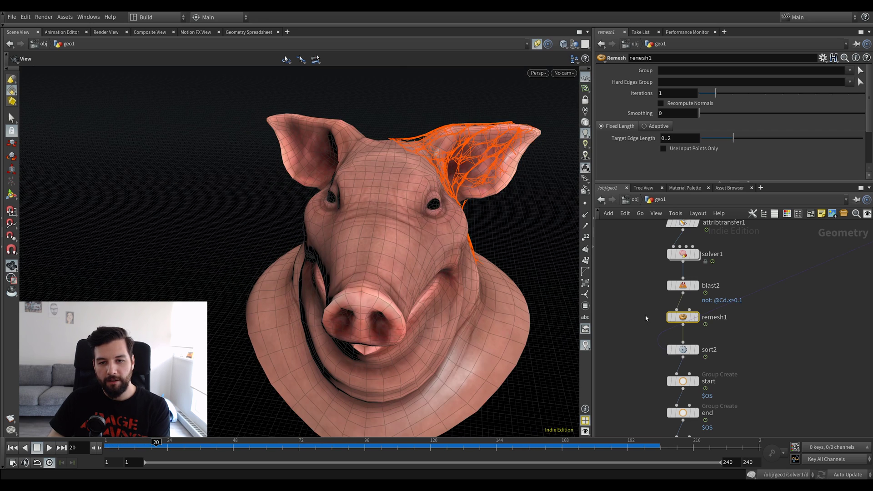
Display remesh1 with point markers and point numbers and examine how the points behave during playback
{"action": "left_click", "coordinate": [696, 319]}
{"action": "key", "text": "Up"}
{"action": "key", "text": "Up"}
{"action": "left_click", "coordinate": [586, 204]}
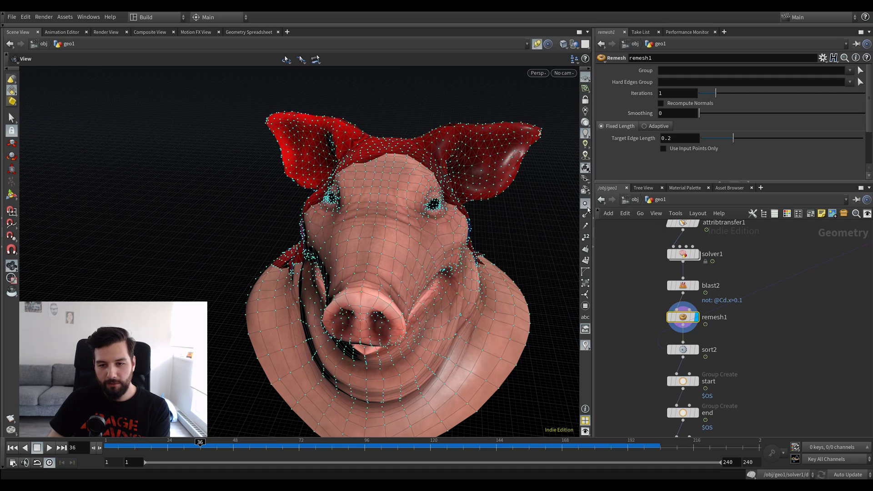
{"action": "left_click_drag", "start_coordinate": [359, 171], "coordinate": [357, 196]}
{"action": "scroll", "coordinate": [353, 196], "scroll_direction": "up", "scroll_amount": 5}
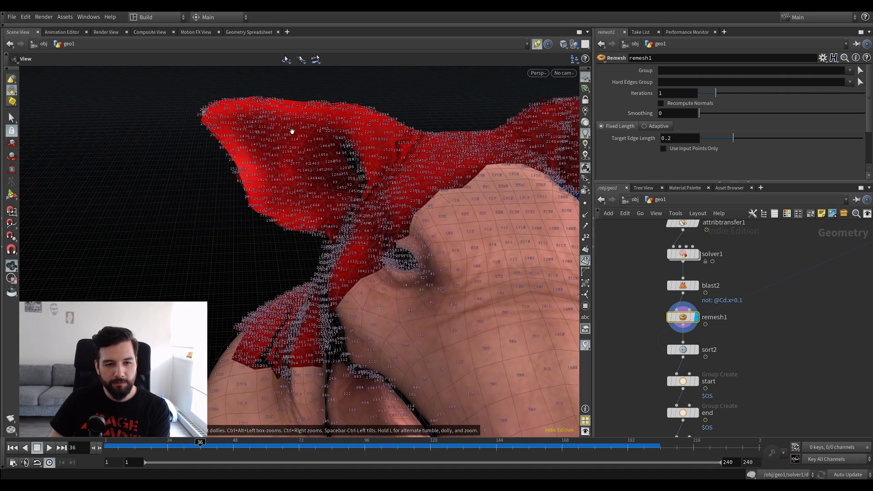
{"action": "key", "text": "Up"}
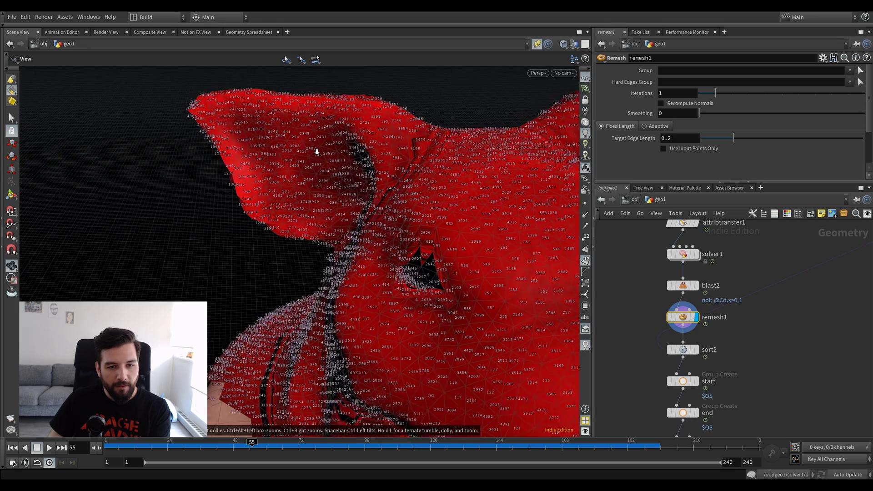
{"action": "left_click", "coordinate": [586, 261]}
Display the final color3 result and replay the animation from frame 1 to examine the lines on the ears
{"action": "middle_click_drag", "start_coordinate": [738, 304], "coordinate": [733, 328]}
{"action": "key", "text": "Right"}
{"action": "key", "text": "Right"}
{"action": "key", "text": "Right"}
{"action": "key", "text": "Right"}
{"action": "key", "text": "ctrl+Up"}
{"action": "middle_click_drag", "start_coordinate": [782, 382], "coordinate": [730, 266]}
{"action": "scroll", "coordinate": [729, 266], "scroll_direction": "down", "scroll_amount": 3}
{"action": "middle_click_drag", "start_coordinate": [746, 367], "coordinate": [757, 282]}
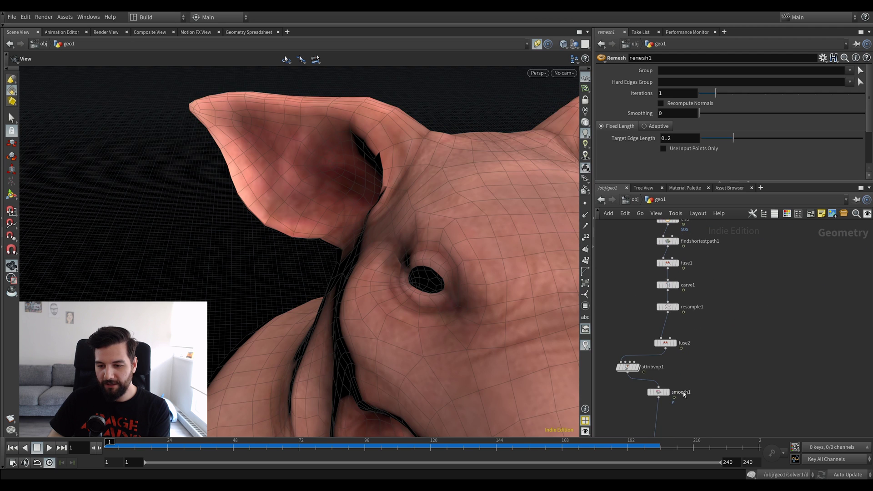
{"action": "middle_click_drag", "start_coordinate": [684, 395], "coordinate": [705, 324]}
{"action": "left_click_drag", "start_coordinate": [377, 218], "coordinate": [348, 246]}
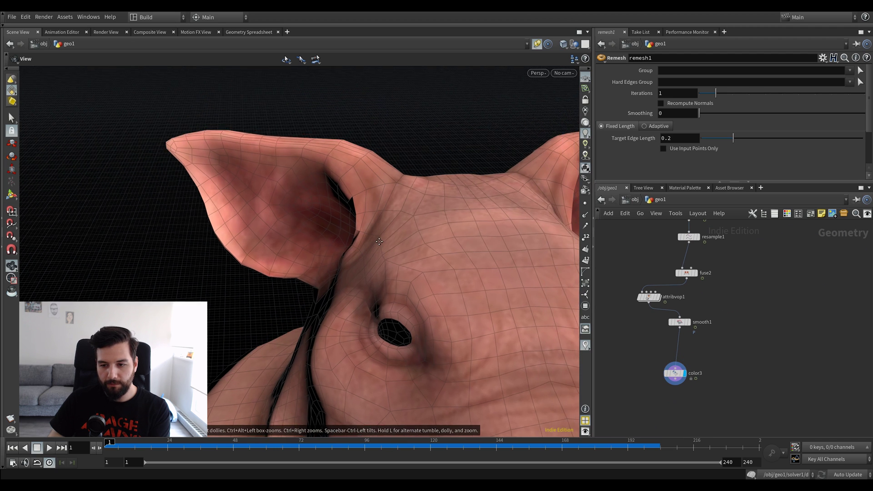
{"action": "right_click_drag", "start_coordinate": [359, 246], "coordinate": [327, 242]}
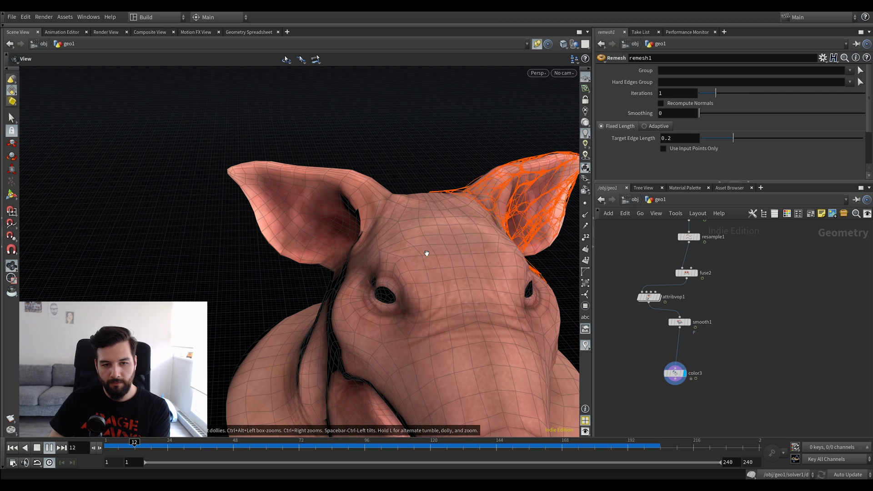
{"action": "key", "text": "Up"}
{"action": "middle_click_drag", "start_coordinate": [383, 214], "coordinate": [289, 177]}
Try placing sort2 before remesh1 in the chain, and put it back after remesh1
{"action": "middle_click_drag", "start_coordinate": [728, 255], "coordinate": [744, 378]}
{"action": "middle_click_drag", "start_coordinate": [762, 319], "coordinate": [740, 357]}
{"action": "scroll", "coordinate": [725, 280], "scroll_direction": "up", "scroll_amount": 1}
{"action": "middle_click_drag", "start_coordinate": [726, 303], "coordinate": [733, 329]}
{"action": "left_click_drag", "start_coordinate": [682, 294], "coordinate": [681, 255]}
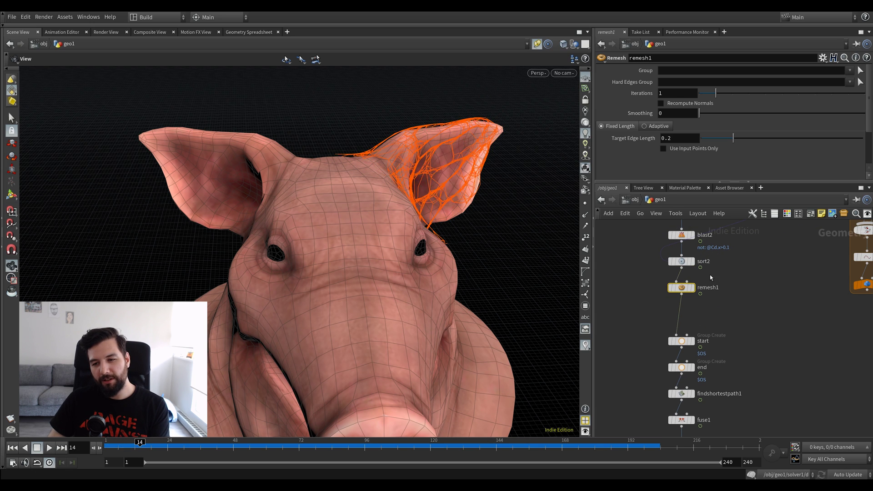
{"action": "left_click_drag", "start_coordinate": [689, 268], "coordinate": [686, 319]}
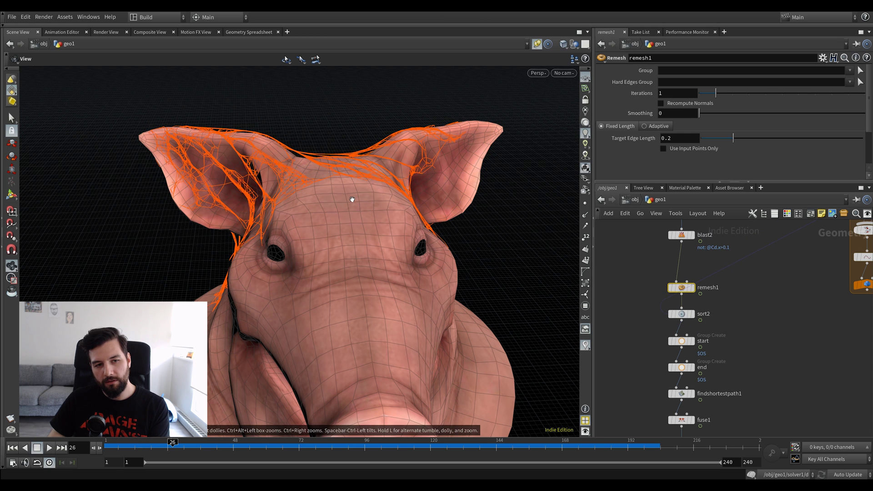
Step through individual frames to check how the lines flicker on the ears and forehead
{"action": "left_click_drag", "start_coordinate": [346, 191], "coordinate": [347, 174]}
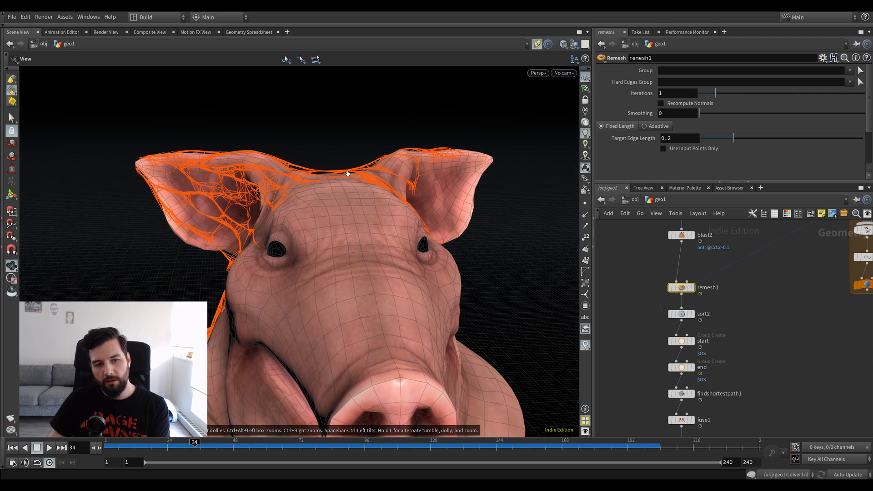
{"action": "key", "text": "Right"}
{"action": "key", "text": "Right"}
{"action": "key", "text": "Right"}
Display the start, end and findshortestpath1 nodes in turn and replay the shortest paths from the first frame
{"action": "middle_click_drag", "start_coordinate": [743, 353], "coordinate": [735, 309]}
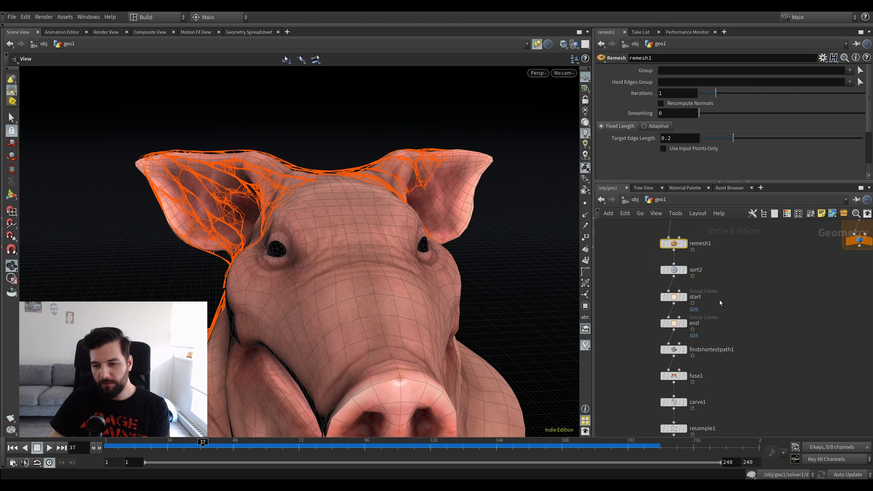
{"action": "left_click", "coordinate": [686, 297]}
{"action": "left_click", "coordinate": [686, 323]}
{"action": "left_click", "coordinate": [686, 350]}
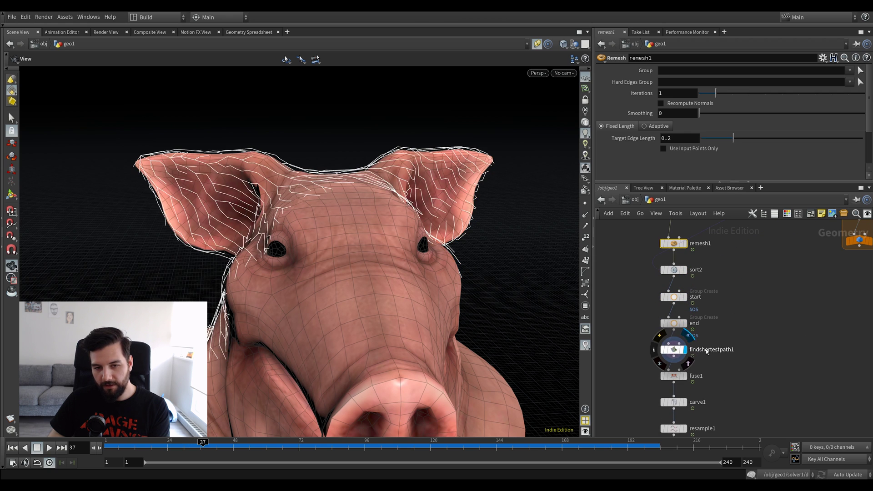
{"action": "key", "text": "ctrl+Up"}
{"action": "key", "text": "Up"}
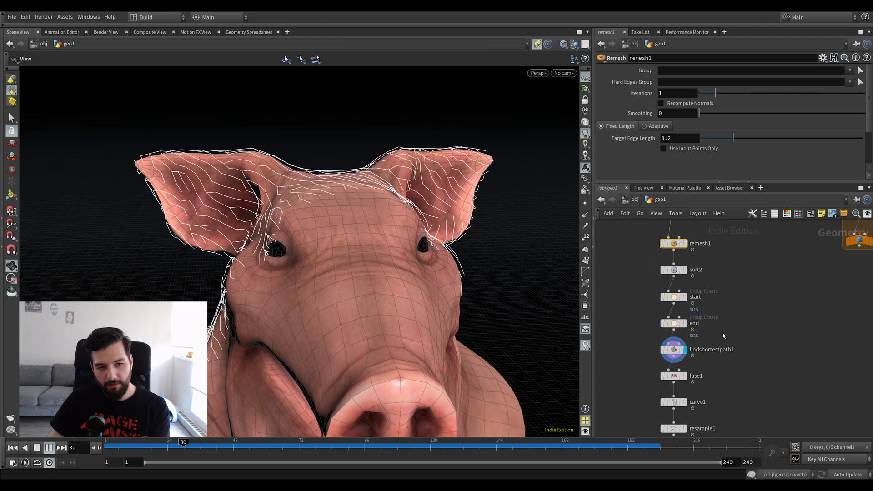
{"action": "key", "text": "Up"}
{"action": "middle_click_drag", "start_coordinate": [728, 352], "coordinate": [738, 316]}
{"action": "key", "text": "ctrl+Up"}
{"action": "key", "text": "Up"}
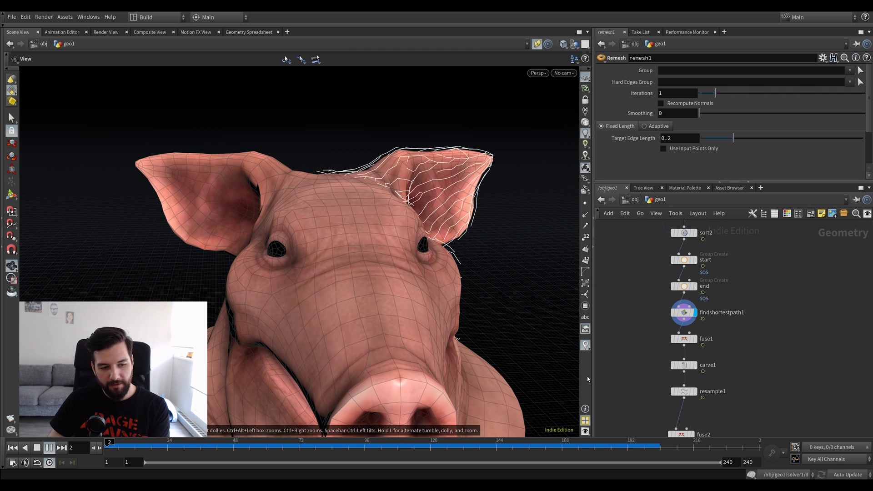
Display fuse1 and carve1 in turn, replaying the animation to compare the stability of their curves
{"action": "left_click", "coordinate": [691, 338]}
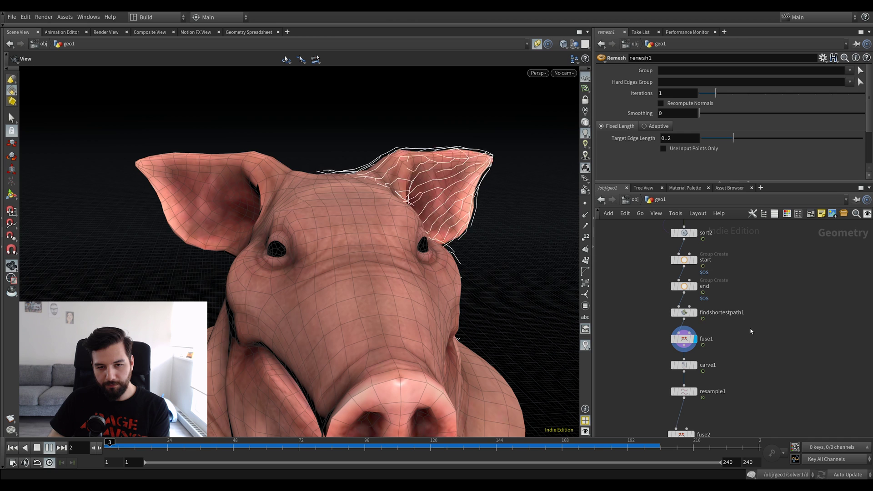
{"action": "key", "text": "Up"}
{"action": "left_click", "coordinate": [694, 365]}
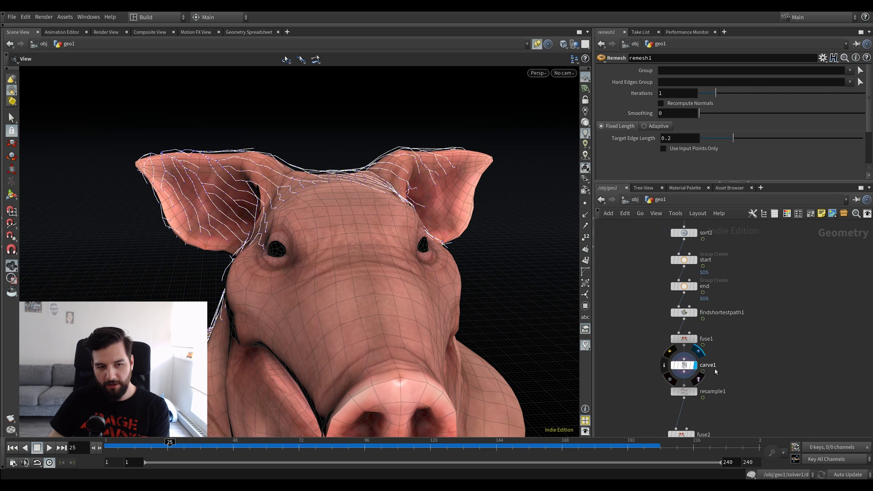
{"action": "key", "text": "ctrl+Up"}
{"action": "key", "text": "Up"}
{"action": "key", "text": "Up"}
Display resample1 and replay the animation from the first frame to examine the resampled curves
{"action": "middle_click_drag", "start_coordinate": [750, 382], "coordinate": [738, 301]}
{"action": "left_click", "coordinate": [683, 312]}
{"action": "key", "text": "ctrl+Up"}
{"action": "key", "text": "Up"}
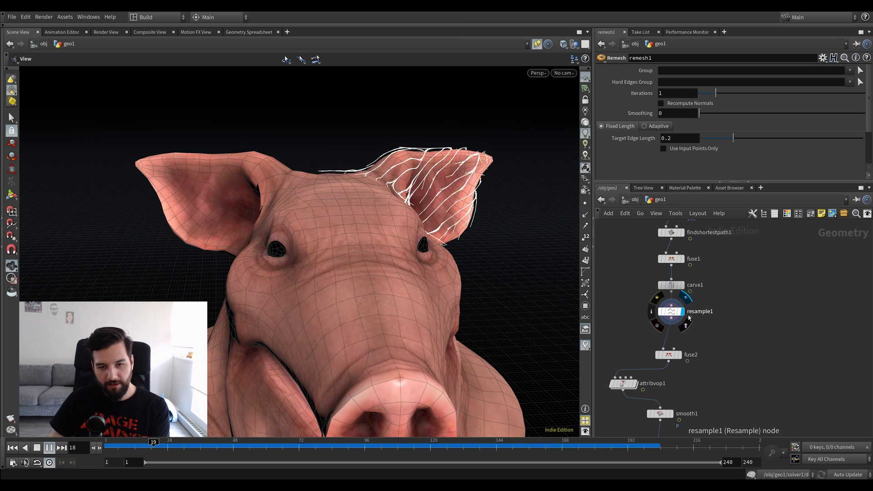
{"action": "key", "text": "Up"}
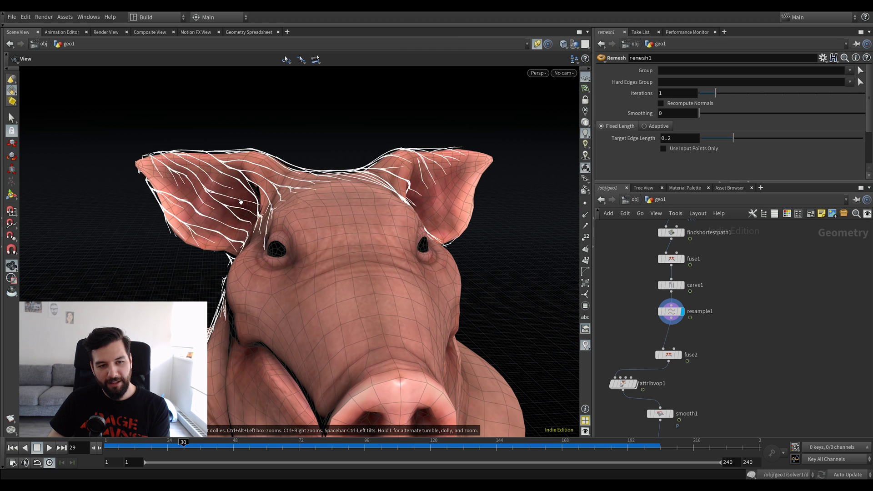
Step back and forth between neighbouring frames around 29 to compare resample1's curves, and select resample1 to check its parameters
{"action": "key", "text": "Left"}
{"action": "key", "text": "Right"}
{"action": "key", "text": "Left"}
{"action": "key", "text": "Right"}
{"action": "key", "text": "Left"}
{"action": "key", "text": "Left"}
{"action": "key", "text": "Right"}
{"action": "left_click", "coordinate": [672, 311]}
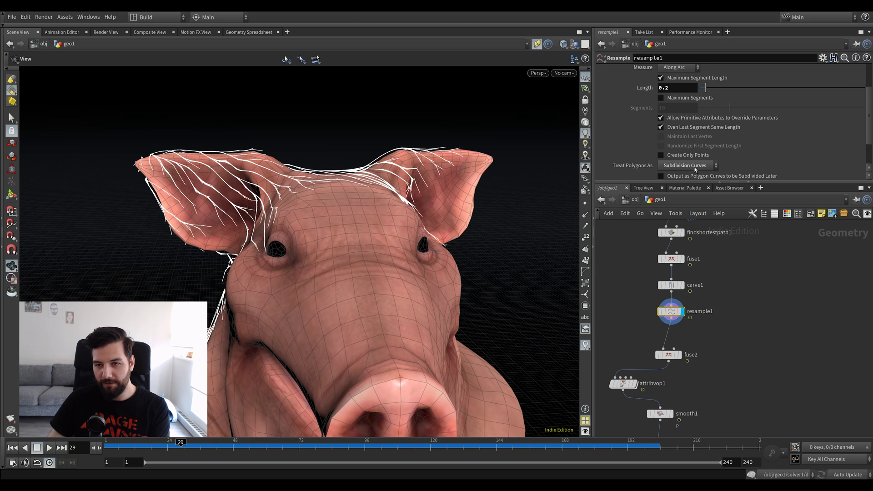
Display fuse2 and replay the animation to examine its curves, then select carve1
{"action": "left_click", "coordinate": [680, 355]}
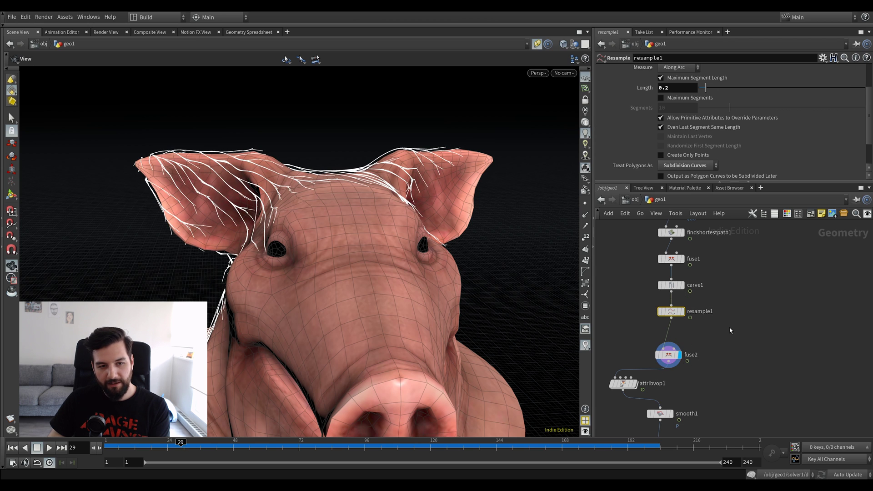
{"action": "key", "text": "ctrl+Up"}
{"action": "key", "text": "Up"}
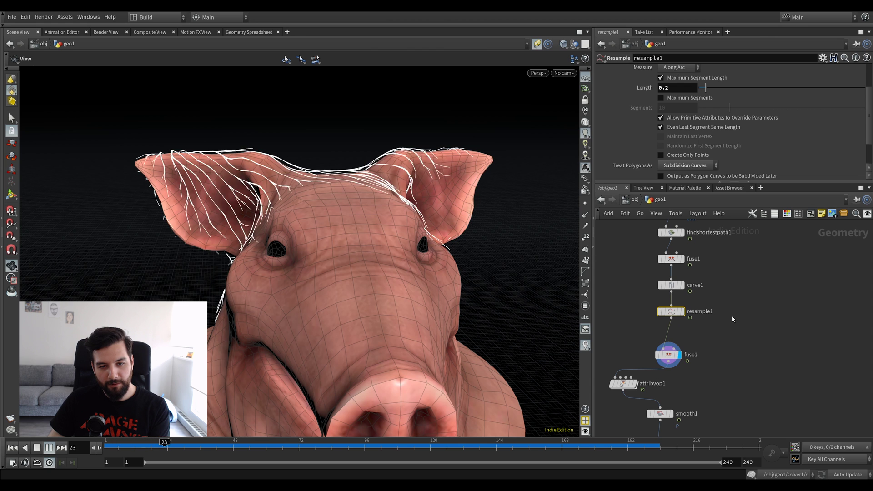
{"action": "key", "text": "Up"}
{"action": "middle_click_drag", "start_coordinate": [726, 290], "coordinate": [677, 312]}
{"action": "left_click", "coordinate": [678, 312]}
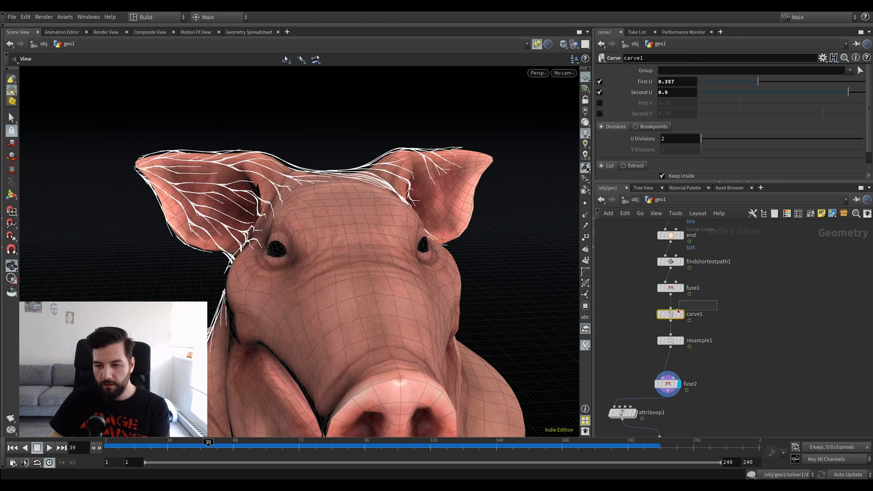
Try bypassing carve1 and replay the animation from the first frame
{"action": "left_click", "coordinate": [659, 315]}
{"action": "key", "text": "ctrl+Left"}
{"action": "key", "text": "Up"}
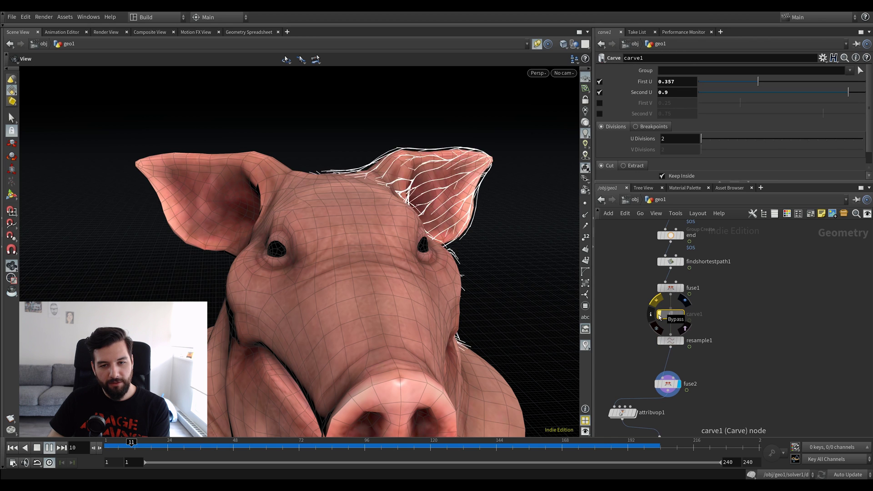
{"action": "middle_click_drag", "start_coordinate": [659, 315], "coordinate": [658, 327]}
Set fuse1's snap distance to 0.03 and replay the animation from the first frame
{"action": "left_click", "coordinate": [670, 300]}
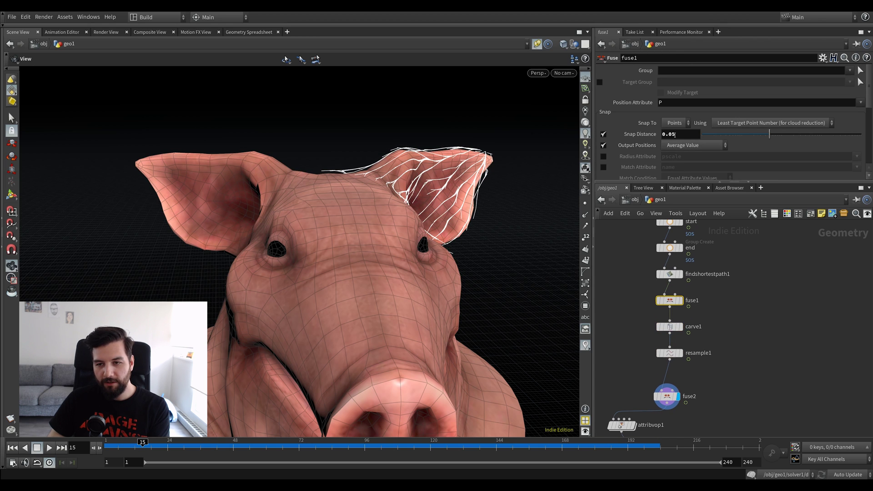
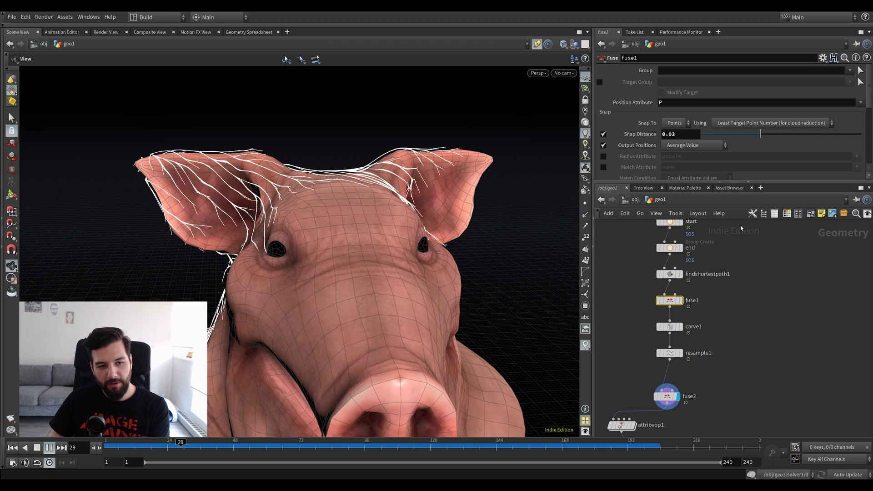
{"action": "key", "text": "ctrl+Left"}
{"action": "middle_click_drag", "start_coordinate": [738, 317], "coordinate": [749, 248]}
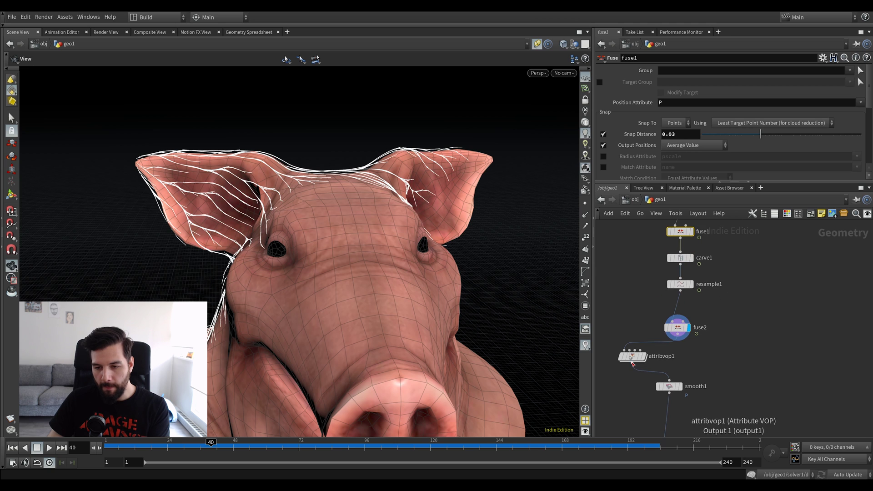
Display attribvop1 and smooth1 in turn, replaying the animation to compare how their connecting lines change
{"action": "left_click", "coordinate": [642, 356]}
{"action": "key", "text": "Up"}
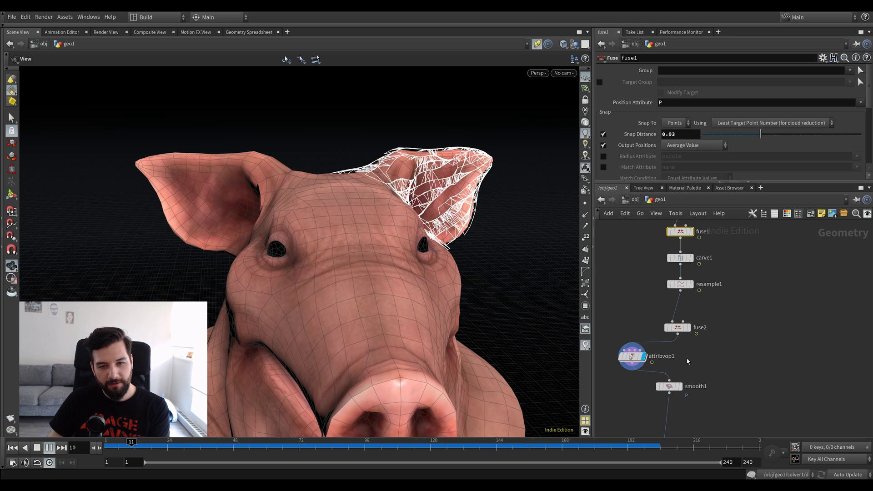
{"action": "left_click", "coordinate": [680, 387]}
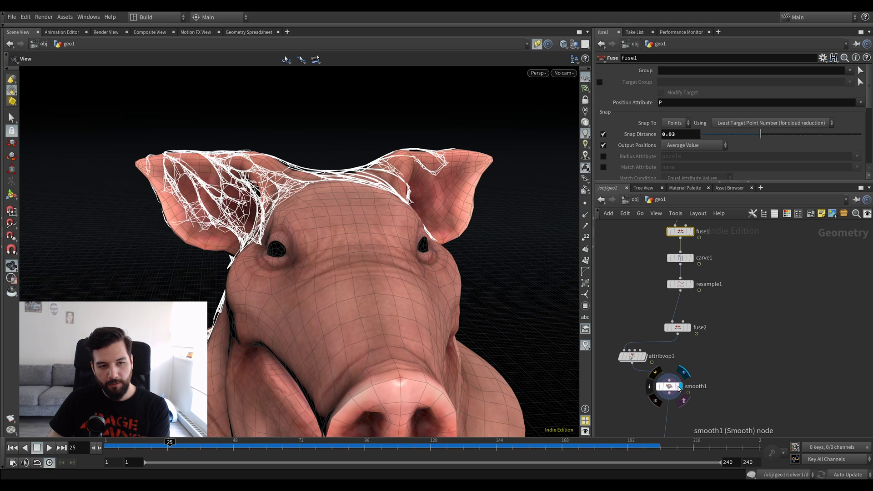
{"action": "key", "text": "ctrl+Left"}
{"action": "key", "text": "Up"}
{"action": "key", "text": "Up"}
{"action": "left_click", "coordinate": [661, 389]}
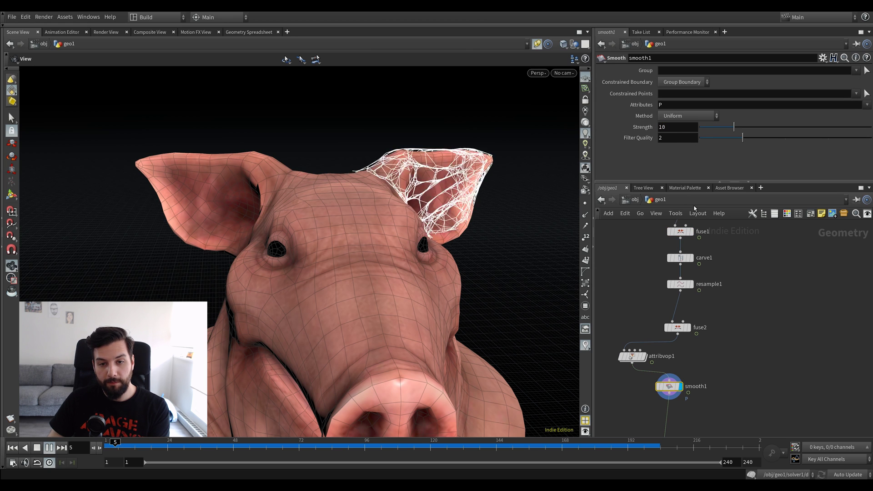
{"action": "middle_click_drag", "start_coordinate": [683, 432], "coordinate": [684, 388]}
{"action": "key", "text": "Up"}
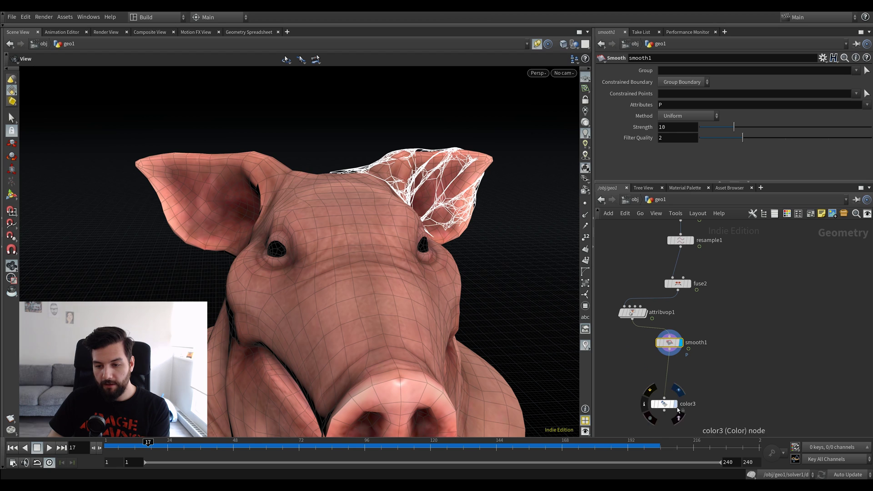
Display color3 and replay the animation from the first frame to examine the coloured lines
{"action": "left_click", "coordinate": [676, 406]}
{"action": "key", "text": "ctrl+Left"}
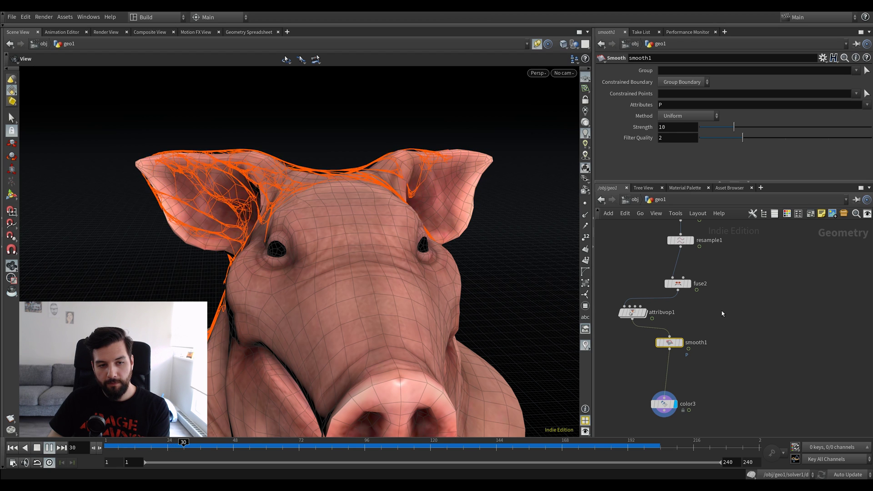
{"action": "key", "text": "Up"}
{"action": "middle_click_drag", "start_coordinate": [723, 313], "coordinate": [723, 334]}
Try a filter quality of 1 on smooth1 and set it back to 2
{"action": "key", "text": "Return"}
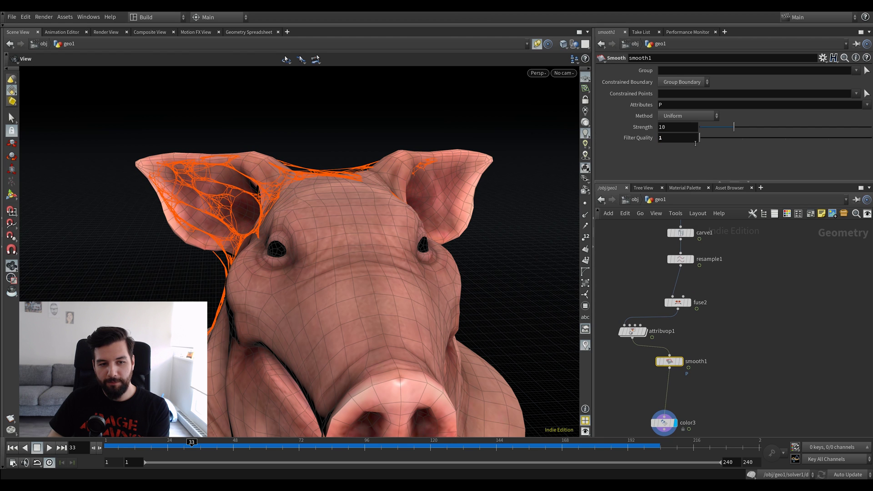
{"action": "type", "text": "2"}
{"action": "key", "text": "Return"}
Play through the animation and examine the orange line network over the whole pig head from several angles
{"action": "left_click_drag", "start_coordinate": [456, 177], "coordinate": [435, 193]}
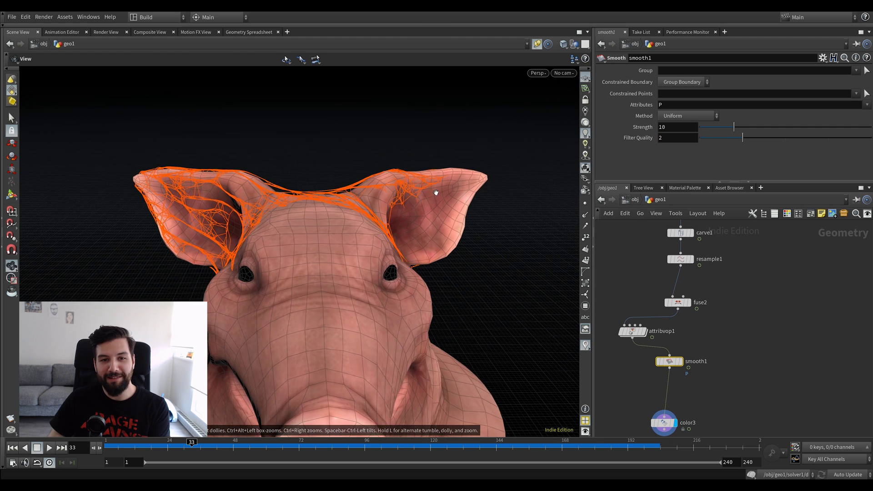
{"action": "right_click_drag", "start_coordinate": [435, 193], "coordinate": [362, 206]}
{"action": "key", "text": "Up"}
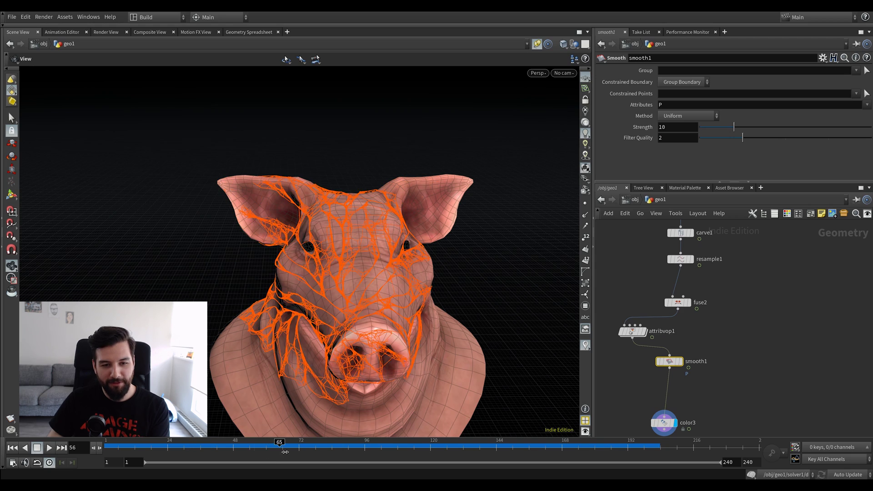
{"action": "key", "text": "Up"}
{"action": "left_click_drag", "start_coordinate": [336, 376], "coordinate": [367, 312]}
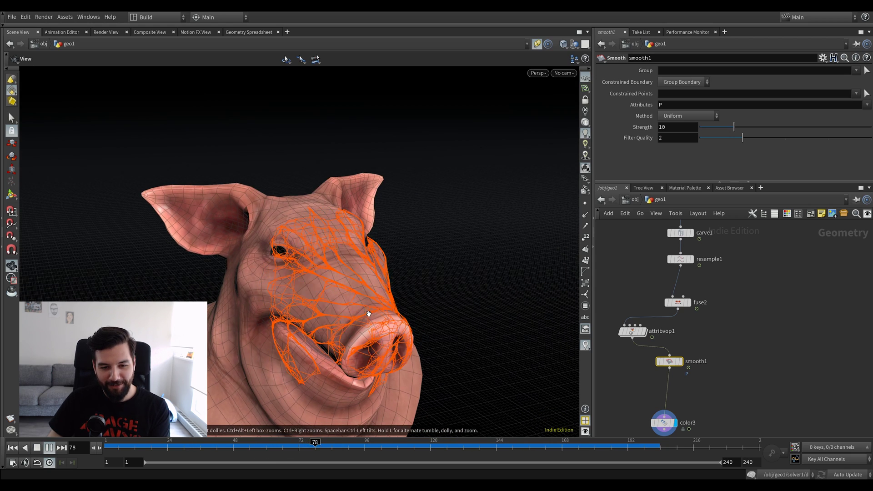
{"action": "left_click_drag", "start_coordinate": [417, 331], "coordinate": [439, 319]}
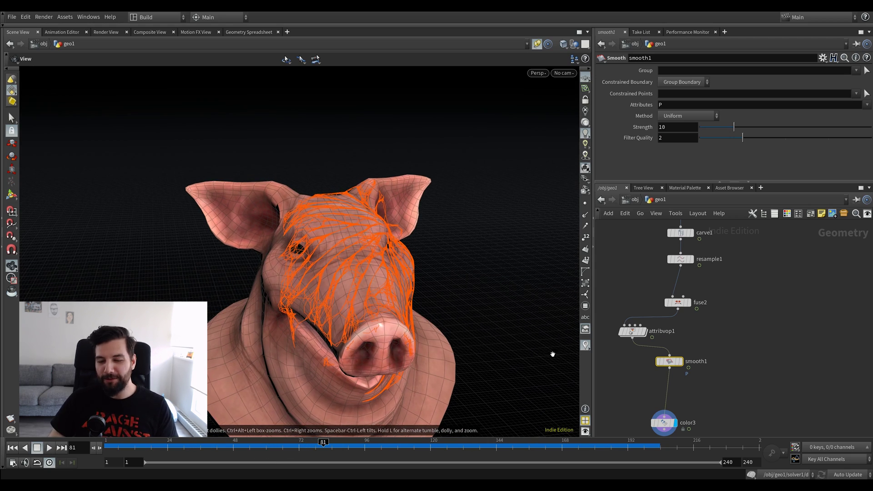
Align the line network's nodes down to color3 into one evenly spaced vertical column
{"action": "scroll", "coordinate": [704, 360], "scroll_direction": "down", "scroll_amount": 5}
{"action": "middle_click_drag", "start_coordinate": [720, 337], "coordinate": [713, 318]}
{"action": "left_click_drag", "start_coordinate": [714, 302], "coordinate": [633, 435]}
{"action": "key", "text": "a"}
{"action": "left_click_drag", "start_coordinate": [678, 326], "coordinate": [678, 348]}
{"action": "middle_click_drag", "start_coordinate": [718, 330], "coordinate": [681, 425]}
{"action": "scroll", "coordinate": [747, 325], "scroll_direction": "up", "scroll_amount": 1}
{"action": "middle_click_drag", "start_coordinate": [751, 395], "coordinate": [755, 325]}
{"action": "scroll", "coordinate": [710, 390], "scroll_direction": "down", "scroll_amount": 1}
{"action": "middle_click_drag", "start_coordinate": [710, 389], "coordinate": [708, 374]}
{"action": "left_click", "coordinate": [671, 419]}
Duplicate color3, wire the copy after foreach_end1 and display it
{"action": "mouse_move", "coordinate": [627, 400]}
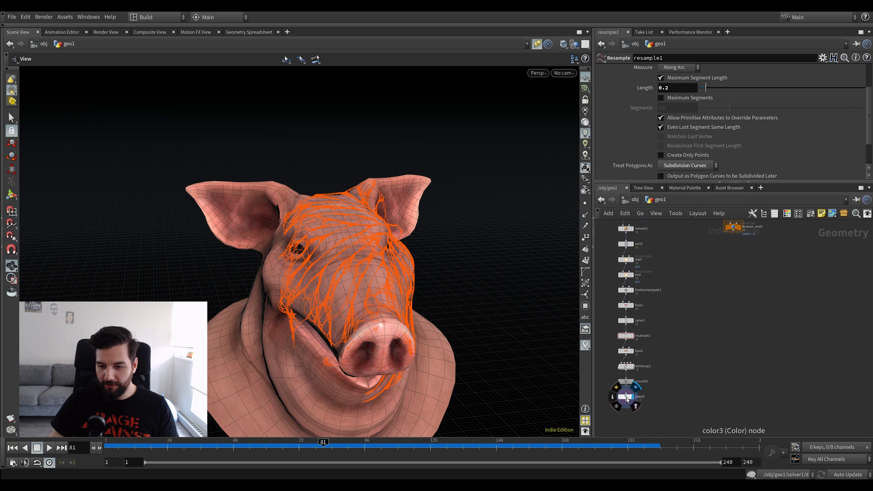
{"action": "left_click", "coordinate": [716, 326]}
{"action": "left_click", "coordinate": [718, 313]}
Add a Merge node that combines color3 and color4, and display it
{"action": "middle_click_drag", "start_coordinate": [764, 413], "coordinate": [759, 376]}
{"action": "key", "text": "Tab"}
{"action": "type", "text": "mer"}
{"action": "key", "text": "Return"}
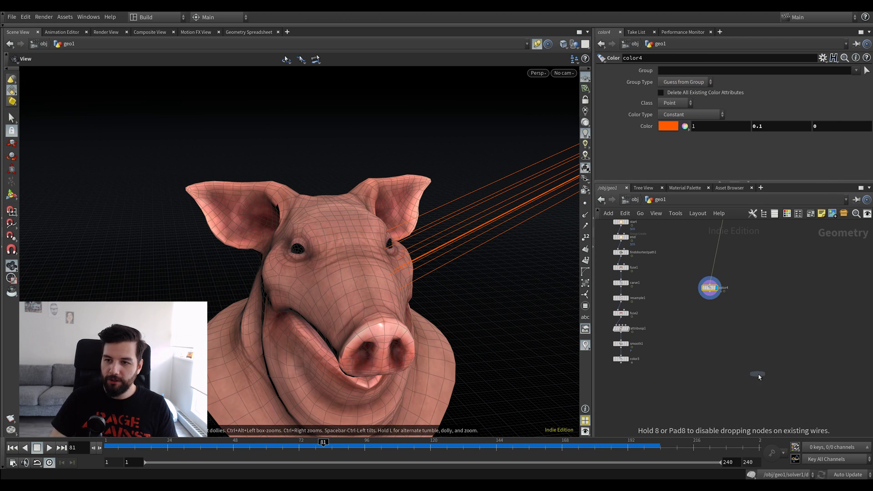
{"action": "left_click", "coordinate": [672, 400]}
{"action": "left_click_drag", "start_coordinate": [623, 366], "coordinate": [674, 395]}
{"action": "scroll", "coordinate": [683, 399], "scroll_direction": "up", "scroll_amount": 3}
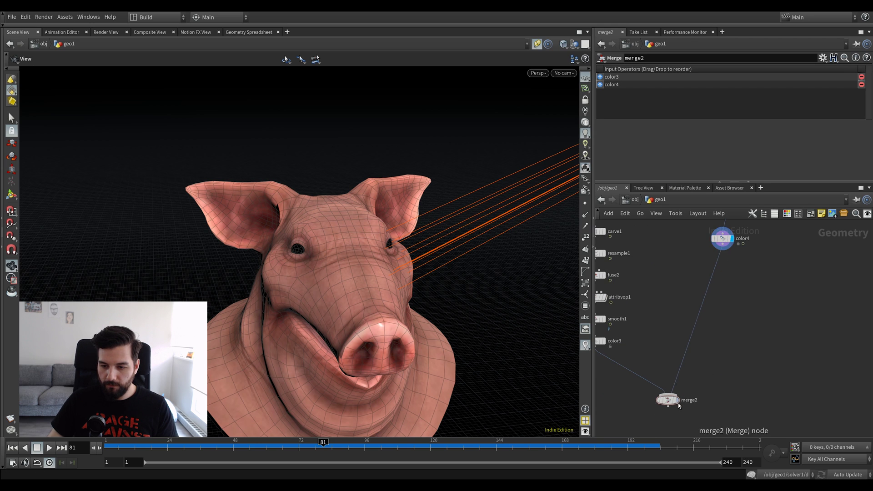
{"action": "left_click", "coordinate": [677, 400]}
Scrub to frame 68 and examine the merged beams and head lines from the front and side
{"action": "scroll", "coordinate": [712, 344], "scroll_direction": "down", "scroll_amount": 3}
{"action": "left_click_drag", "start_coordinate": [458, 285], "coordinate": [212, 413]}
{"action": "left_click_drag", "start_coordinate": [118, 447], "coordinate": [290, 422]}
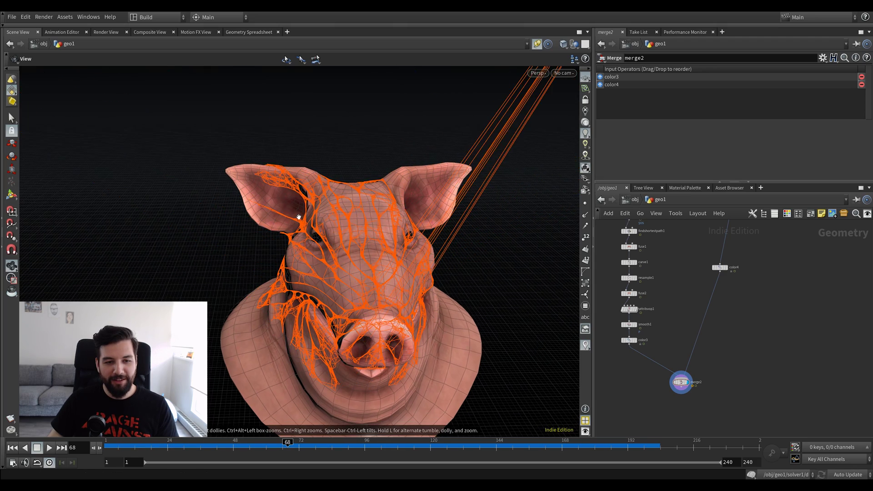
{"action": "left_click_drag", "start_coordinate": [360, 207], "coordinate": [363, 213]}
{"action": "right_click_drag", "start_coordinate": [362, 213], "coordinate": [300, 226]}
{"action": "left_click_drag", "start_coordinate": [300, 226], "coordinate": [355, 217]}
Insert an Attribute VOP between foreach_end1 and color4
{"action": "scroll", "coordinate": [763, 242], "scroll_direction": "up", "scroll_amount": 3}
{"action": "middle_click_drag", "start_coordinate": [763, 242], "coordinate": [748, 365]}
{"action": "key", "text": "Tab"}
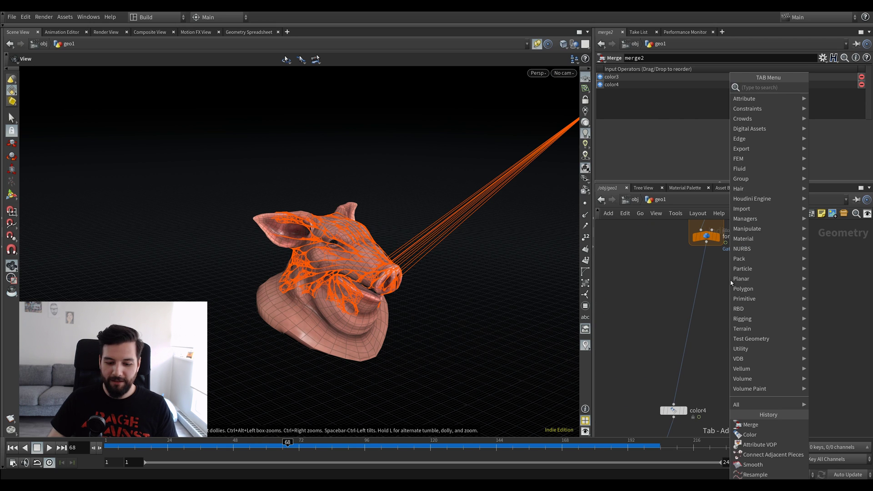
{"action": "type", "text": "atv"}
{"action": "key", "text": "Return"}
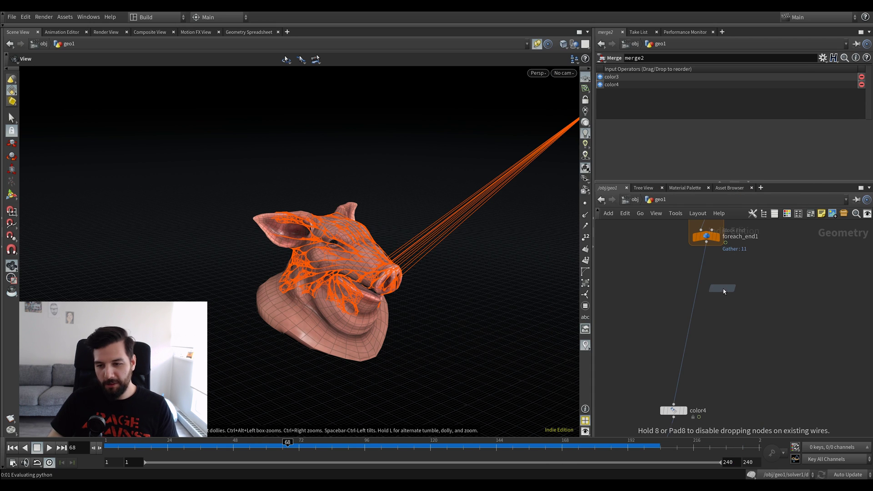
{"action": "left_click", "coordinate": [689, 282]}
Open the new Attribute VOP's network and add a Turbulent Noise node and an Add node
{"action": "double_click", "coordinate": [690, 282]}
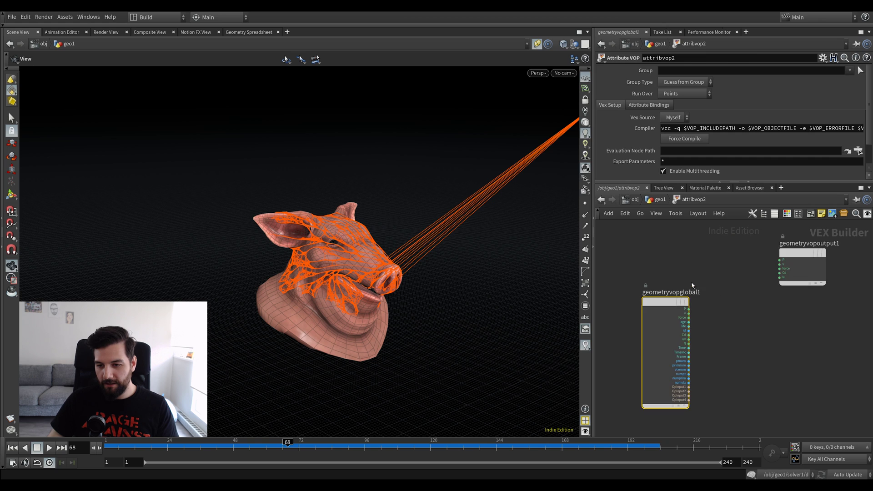
{"action": "key", "text": "Tab"}
{"action": "key", "text": "Return"}
{"action": "left_click", "coordinate": [719, 308]}
{"action": "left_click_drag", "start_coordinate": [719, 308], "coordinate": [748, 361]}
{"action": "key", "text": "Tab"}
{"action": "type", "text": "add"}
{"action": "left_click", "coordinate": [662, 86]}
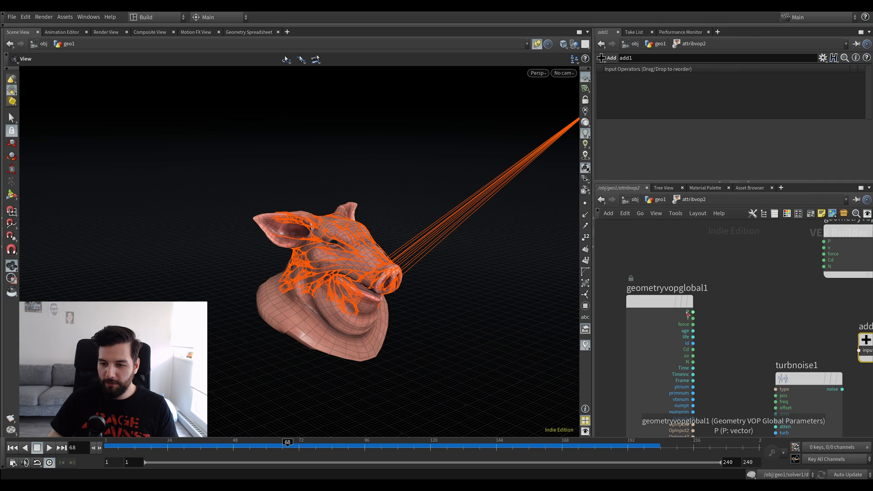
Wire the global P into the Add node and the noise's pos input, and the noise output into the Add node
{"action": "left_click", "coordinate": [690, 313]}
{"action": "middle_click_drag", "start_coordinate": [755, 304], "coordinate": [674, 305]}
{"action": "left_click", "coordinate": [773, 351]}
{"action": "left_click", "coordinate": [758, 390]}
{"action": "left_click", "coordinate": [774, 357]}
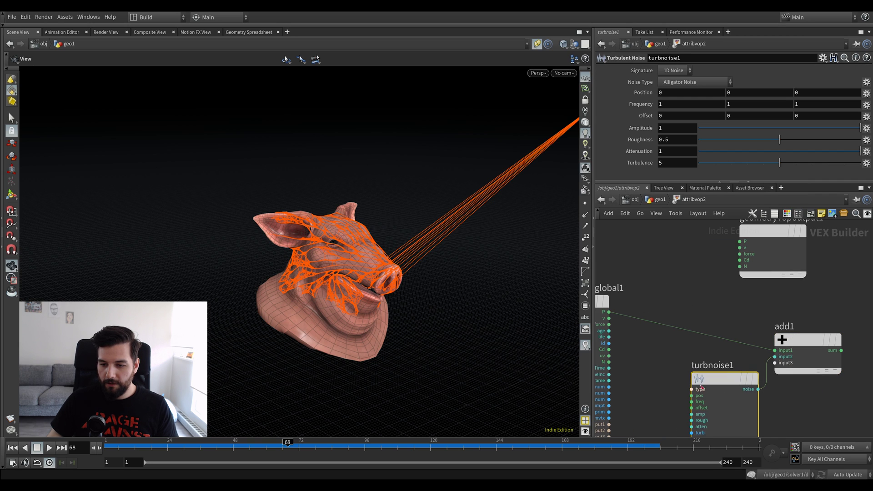
{"action": "left_click", "coordinate": [692, 396]}
{"action": "left_click", "coordinate": [609, 312]}
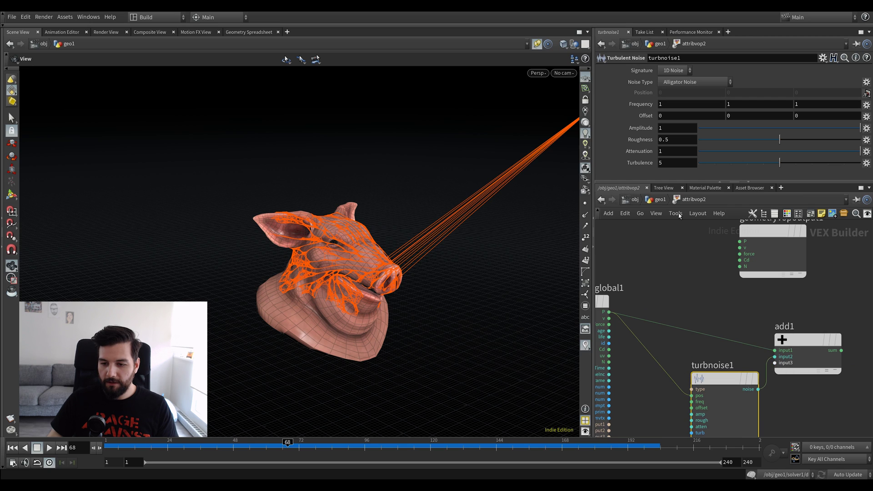
Set the Turbulent Noise signature to 3D Noise and create input parameters for the node
{"action": "right_click", "coordinate": [710, 384]}
{"action": "mouse_move", "coordinate": [760, 368]}
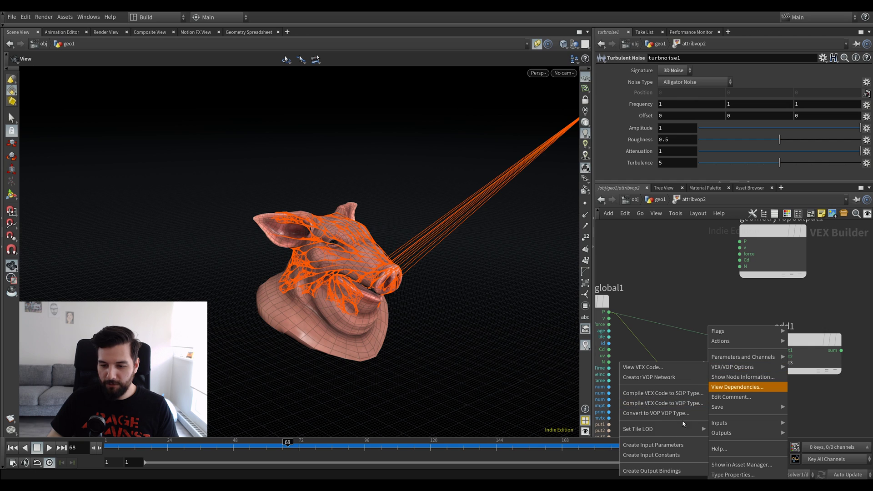
{"action": "left_click", "coordinate": [685, 445]}
Connect the Add node's sum to P on geometryvopoutput1 and return to the geo1 network
{"action": "middle_click_drag", "start_coordinate": [775, 343], "coordinate": [720, 371]}
{"action": "middle_click_drag", "start_coordinate": [785, 286], "coordinate": [729, 343]}
{"action": "left_click_drag", "start_coordinate": [648, 264], "coordinate": [793, 291]}
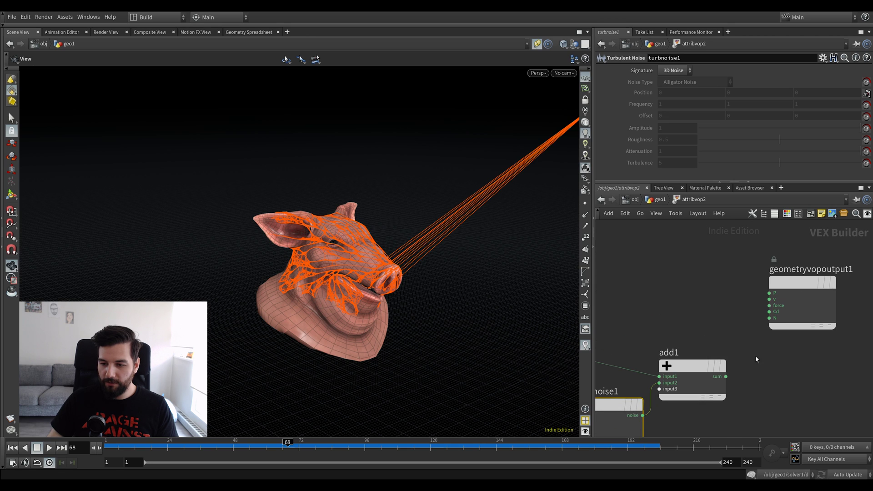
{"action": "left_click", "coordinate": [662, 199]}
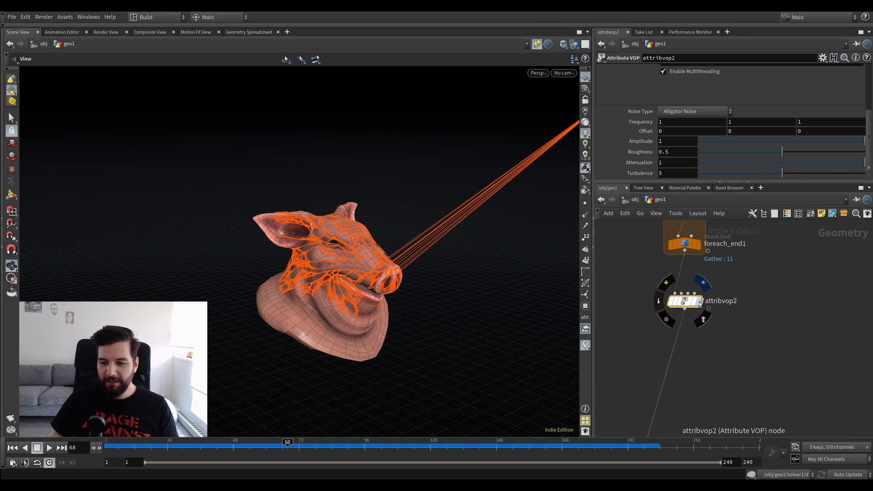
Display attribvop2 with points shown and examine how the points are distributed along the beams
{"action": "left_click", "coordinate": [700, 302]}
{"action": "left_click", "coordinate": [585, 203]}
{"action": "left_click_drag", "start_coordinate": [548, 188], "coordinate": [522, 191]}
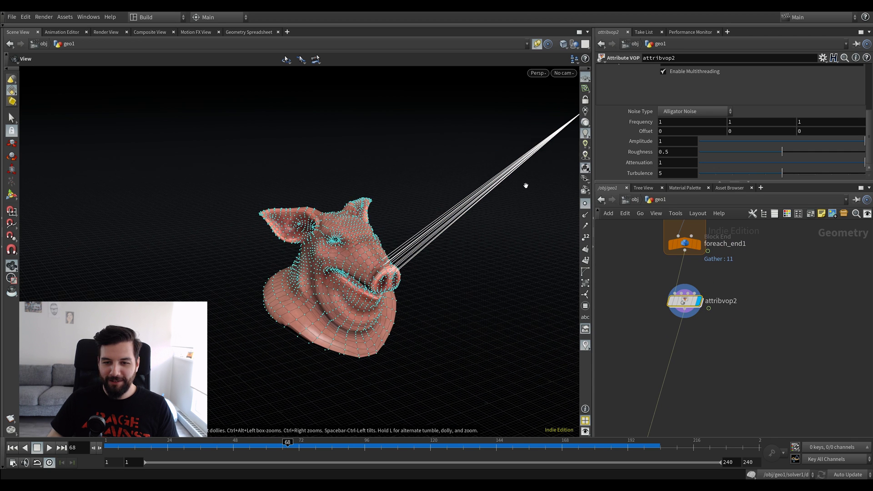
{"action": "middle_click_drag", "start_coordinate": [523, 191], "coordinate": [491, 216]}
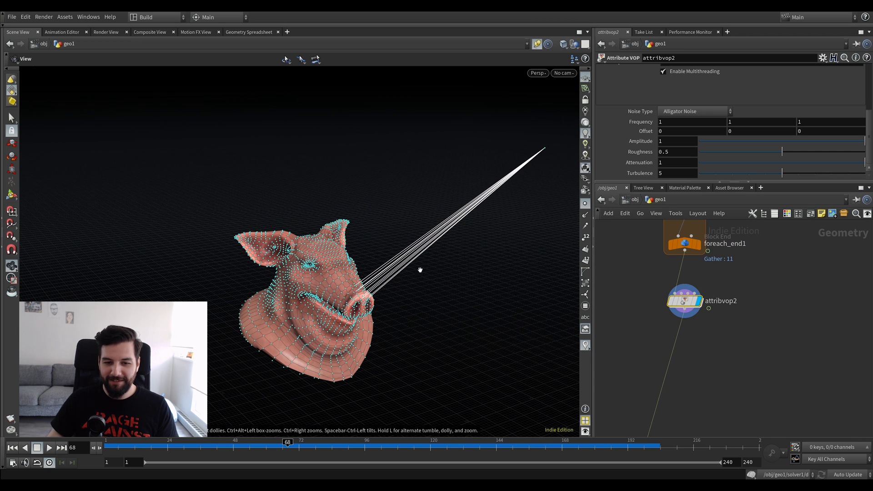
{"action": "left_click_drag", "start_coordinate": [421, 270], "coordinate": [401, 268]}
Insert a Resample node between foreach_end1 and attribvop2, and turn off the point display
{"action": "key", "text": "Tab"}
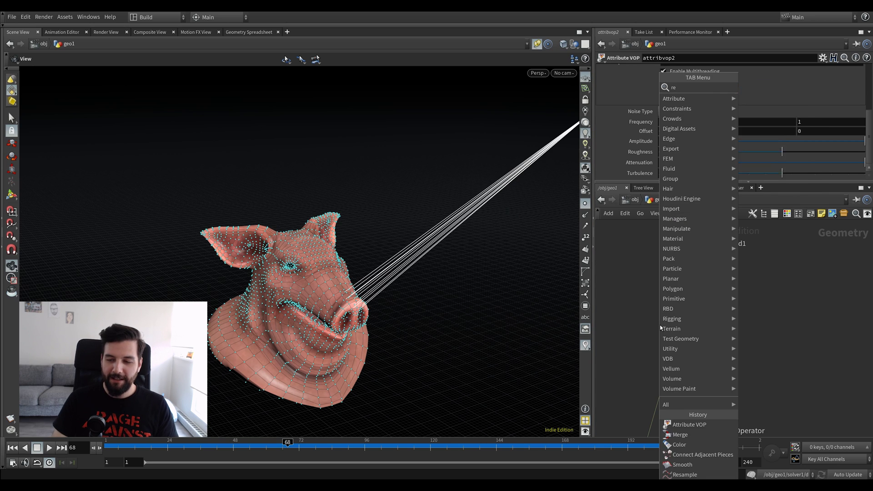
{"action": "key", "text": "Escape"}
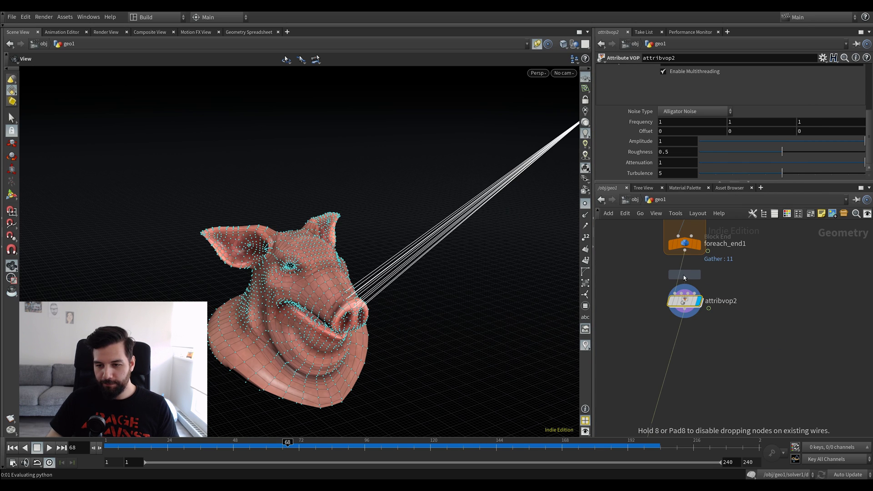
{"action": "left_click", "coordinate": [684, 276]}
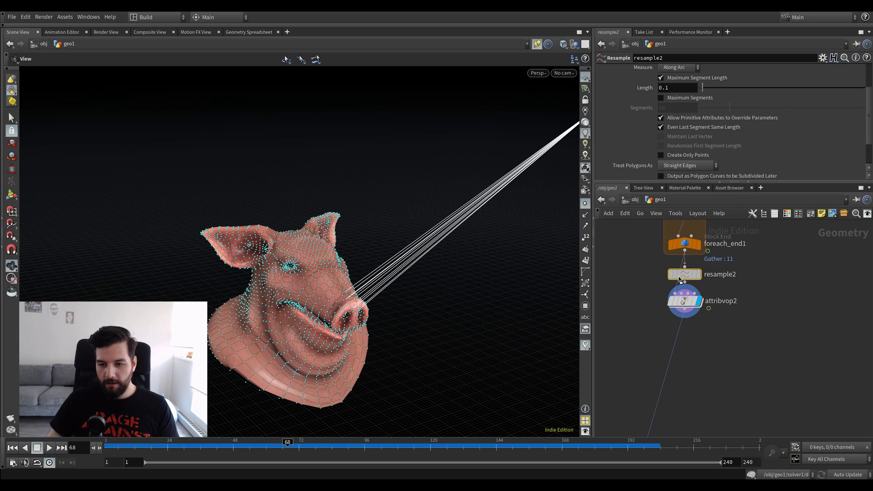
{"action": "scroll", "coordinate": [466, 212], "scroll_direction": "up", "scroll_amount": 1}
{"action": "left_click", "coordinate": [587, 206]}
{"action": "left_click_drag", "start_coordinate": [464, 215], "coordinate": [522, 208]}
{"action": "middle_click_drag", "start_coordinate": [494, 282], "coordinate": [430, 283]}
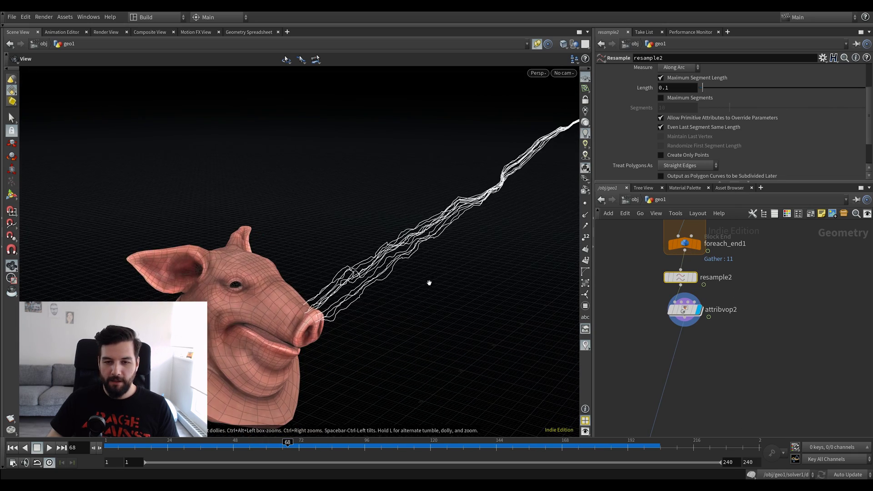
{"action": "left_click_drag", "start_coordinate": [300, 450], "coordinate": [329, 448]}
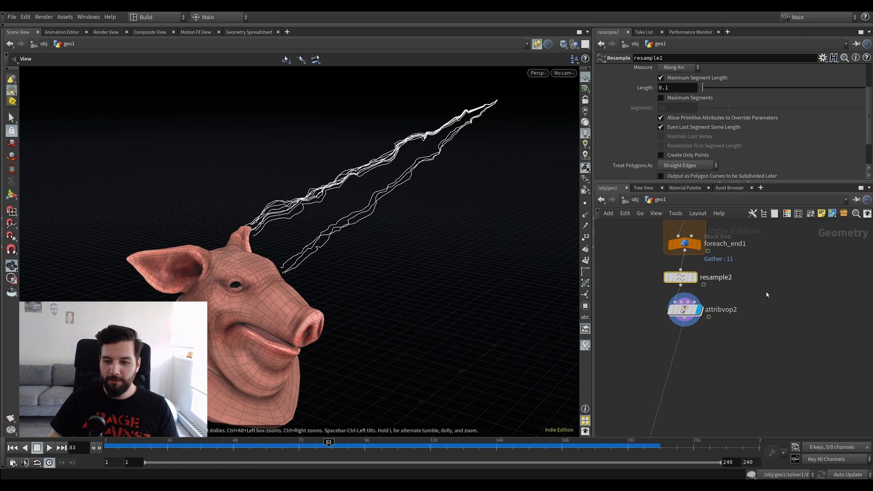
{"action": "left_click", "coordinate": [684, 310]}
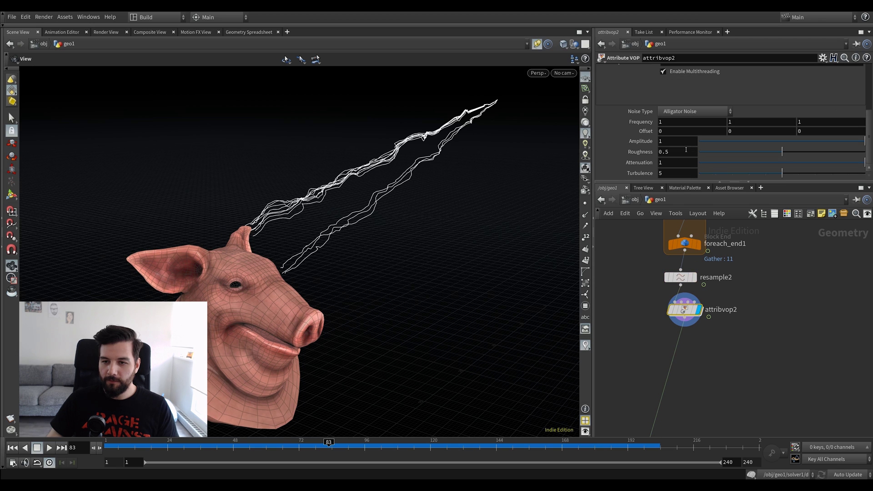
{"action": "mouse_move", "coordinate": [677, 141]}
{"action": "middle_mouse_down"}
{"action": "mouse_move", "coordinate": [657, 141]}
{"action": "mouse_move", "coordinate": [677, 141]}
{"action": "mouse_move", "coordinate": [682, 153]}
{"action": "mouse_move", "coordinate": [669, 152]}
{"action": "mouse_move", "coordinate": [677, 153]}
{"action": "middle_mouse_up"}
{"action": "middle_click_drag", "start_coordinate": [811, 131], "coordinate": [814, 132]}
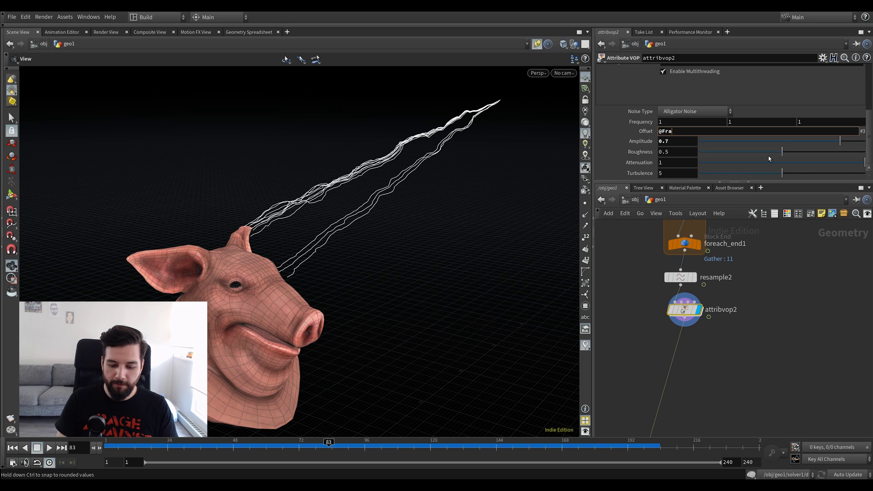
{"action": "type", "text": "me"}
{"action": "key", "text": "Return"}
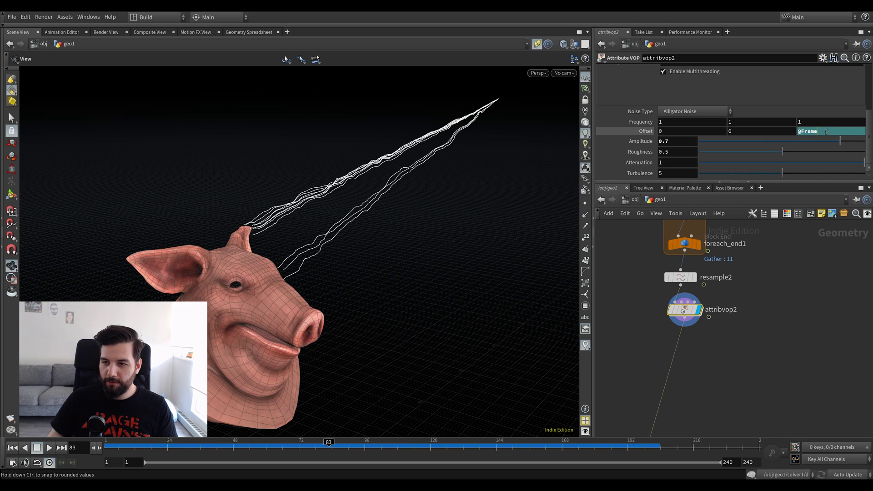
{"action": "left_click", "coordinate": [827, 131]}
{"action": "key", "text": "Return"}
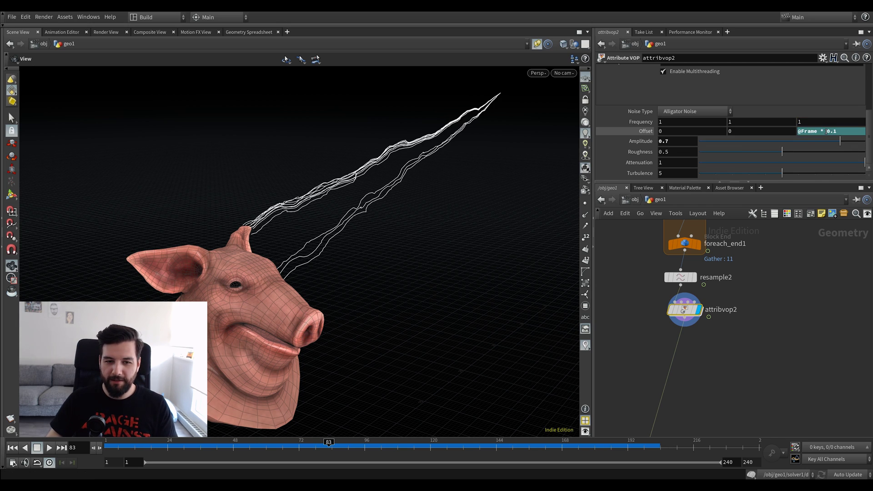
Play the animation from the start and examine how the noise moves along the beams and at their ends on the head
{"action": "left_click", "coordinate": [758, 300]}
{"action": "key", "text": "ctrl+Up"}
{"action": "key", "text": "Up"}
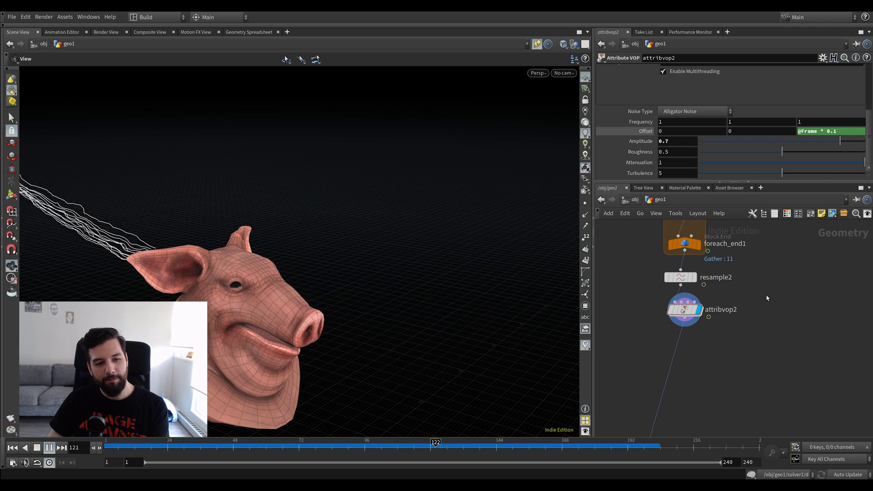
{"action": "key", "text": "Up"}
{"action": "left_click_drag", "start_coordinate": [412, 279], "coordinate": [388, 274]}
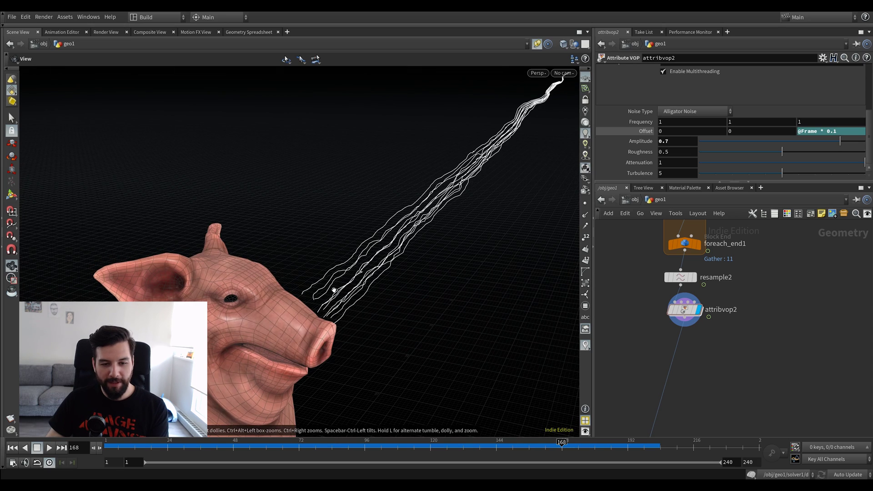
{"action": "left_click_drag", "start_coordinate": [334, 290], "coordinate": [351, 287]}
Display resample2 and space out resample2 and attribvop2 below foreach_end1
{"action": "left_click", "coordinate": [696, 277]}
{"action": "left_click_drag", "start_coordinate": [280, 300], "coordinate": [291, 297]}
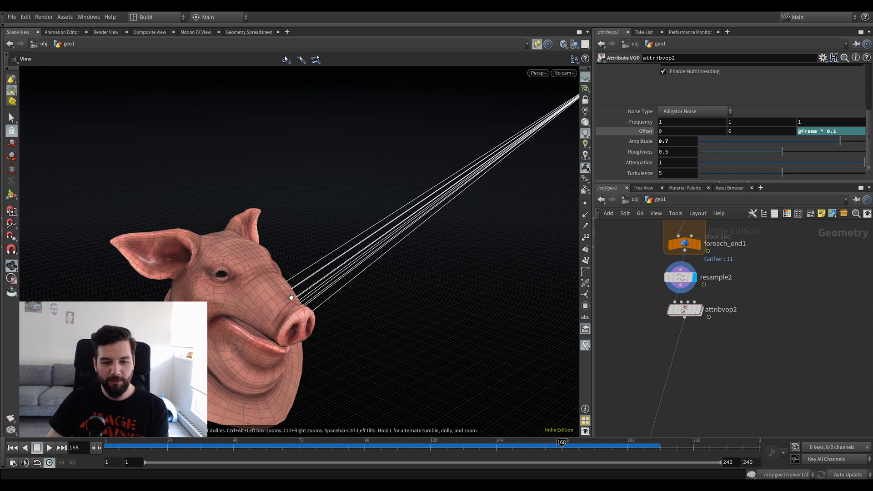
{"action": "left_click_drag", "start_coordinate": [685, 306], "coordinate": [681, 331]}
{"action": "left_click_drag", "start_coordinate": [681, 277], "coordinate": [681, 295]}
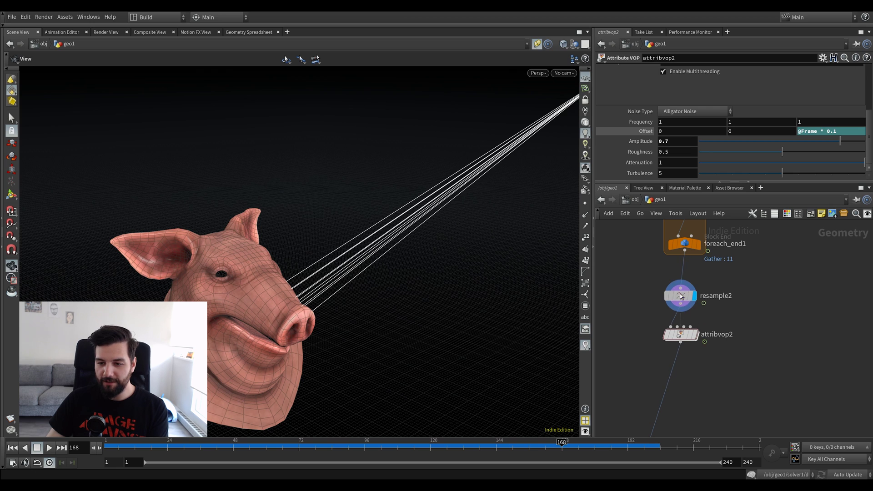
{"action": "scroll", "coordinate": [763, 293], "scroll_direction": "down", "scroll_amount": 3}
{"action": "middle_click_drag", "start_coordinate": [745, 284], "coordinate": [772, 316]}
{"action": "scroll", "coordinate": [782, 322], "scroll_direction": "up", "scroll_amount": 3}
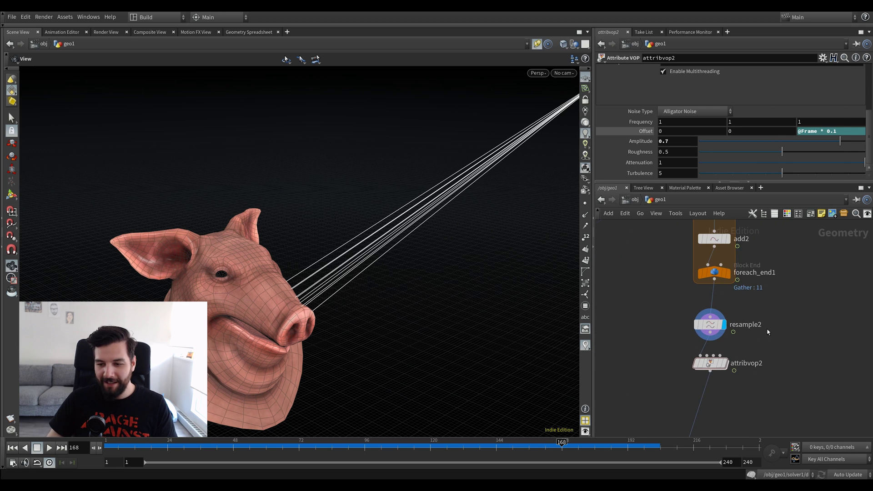
Add an Attribute Transfer node beside attribvop2
{"action": "key", "text": "Tab"}
{"action": "type", "text": "atv"}
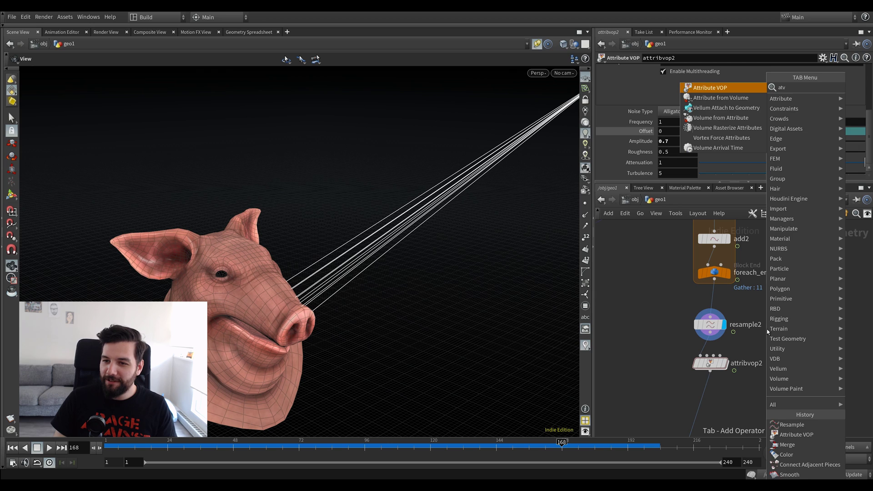
{"action": "key", "text": "Escape"}
{"action": "key", "text": "Tab"}
{"action": "type", "text": "tra"}
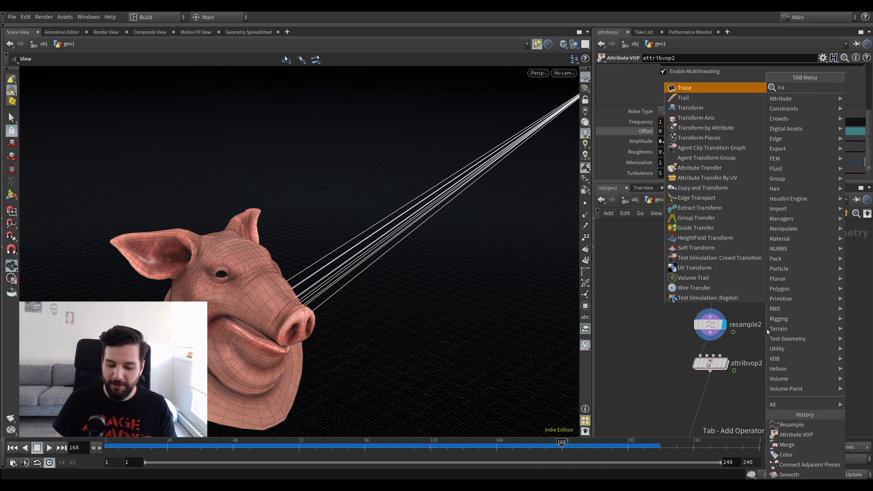
{"action": "type", "text": "tra"}
{"action": "key", "text": "Return"}
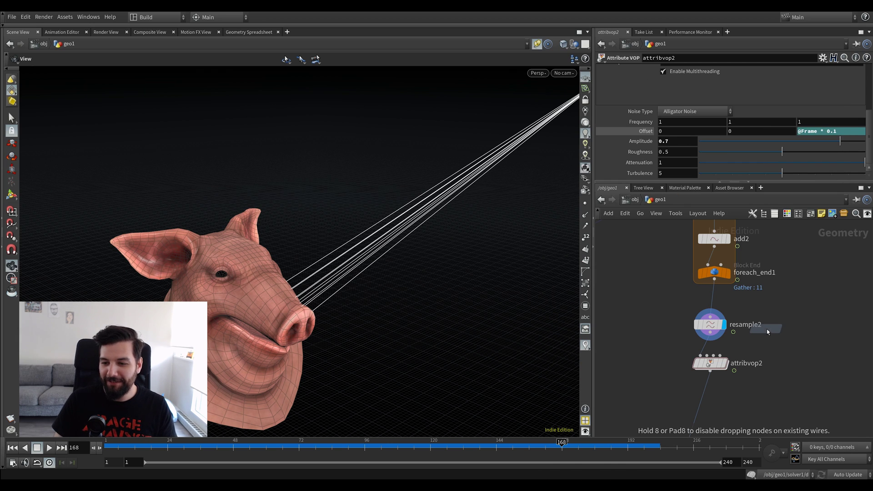
{"action": "left_click", "coordinate": [775, 361]}
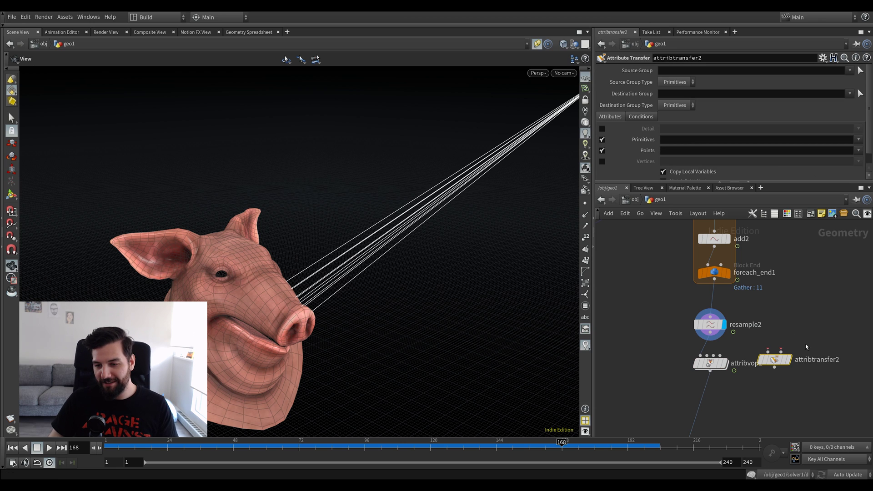
Add a Color node set to black (0, 0, 0) and insert it between resample2 and attribvop2
{"action": "key", "text": "Tab"}
{"action": "type", "text": "color"}
{"action": "key", "text": "Return"}
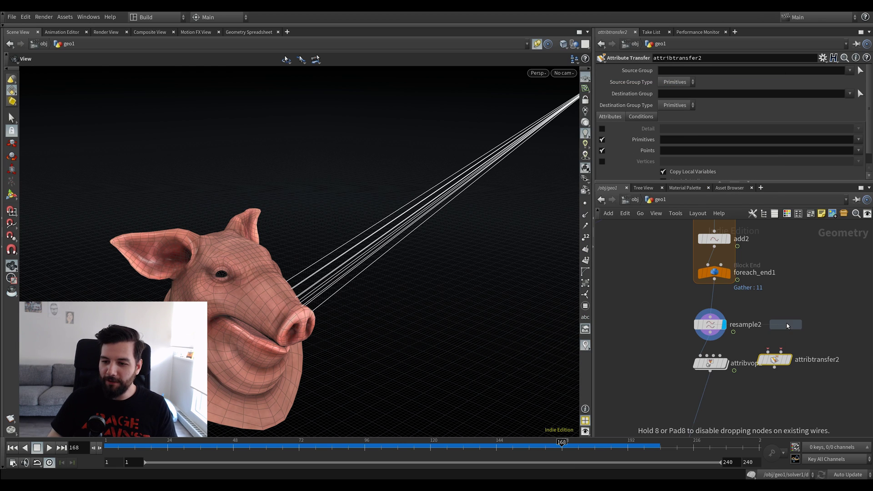
{"action": "left_click", "coordinate": [786, 324]}
{"action": "left_click", "coordinate": [719, 127]}
{"action": "type", "text": "0"}
{"action": "key", "text": "Return"}
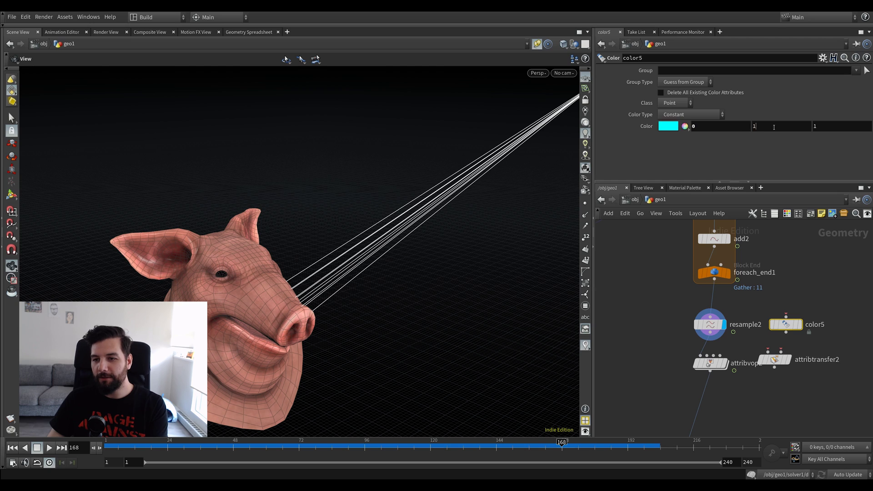
{"action": "left_click_drag", "start_coordinate": [793, 326], "coordinate": [718, 358]}
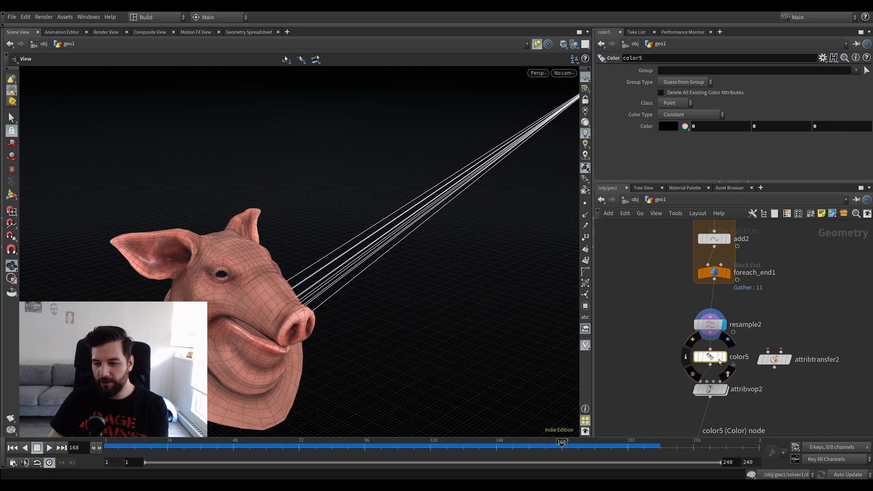
Display color5 and insert attribtransfer2 between color5 and attribvop2
{"action": "left_click", "coordinate": [728, 339]}
{"action": "middle_click_drag", "start_coordinate": [742, 380], "coordinate": [727, 354]}
{"action": "left_click_drag", "start_coordinate": [700, 364], "coordinate": [697, 387]}
{"action": "left_click_drag", "start_coordinate": [767, 335], "coordinate": [703, 365]}
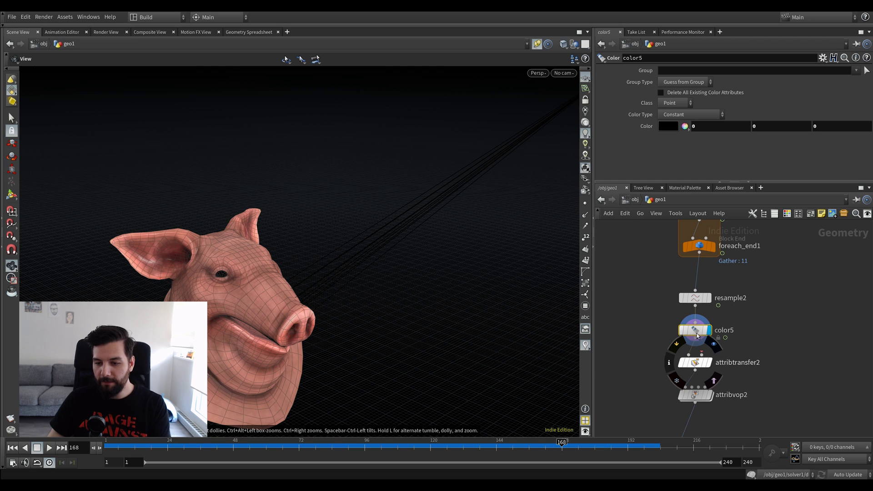
Duplicate color5 as a branch fed by foreach_end1 and set the copy's color to red (1, 0, 0)
{"action": "left_click_drag", "start_coordinate": [697, 336], "coordinate": [797, 311], "text": "alt"}
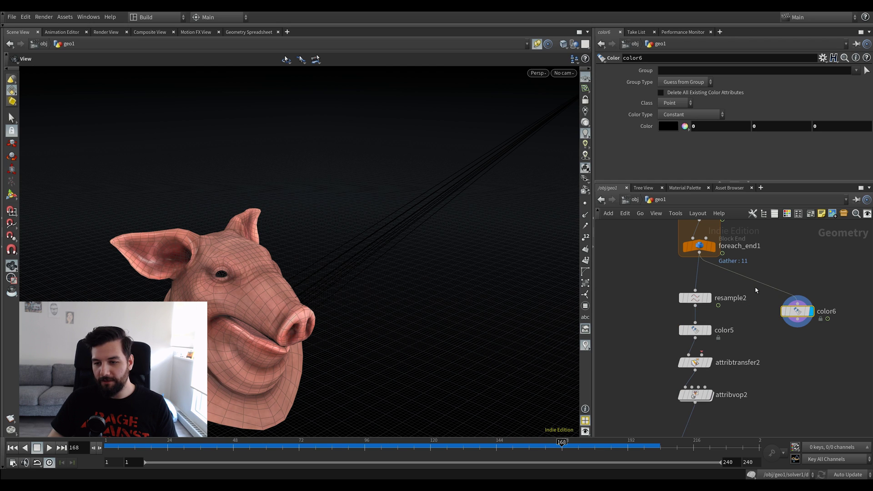
{"action": "left_click", "coordinate": [714, 248]}
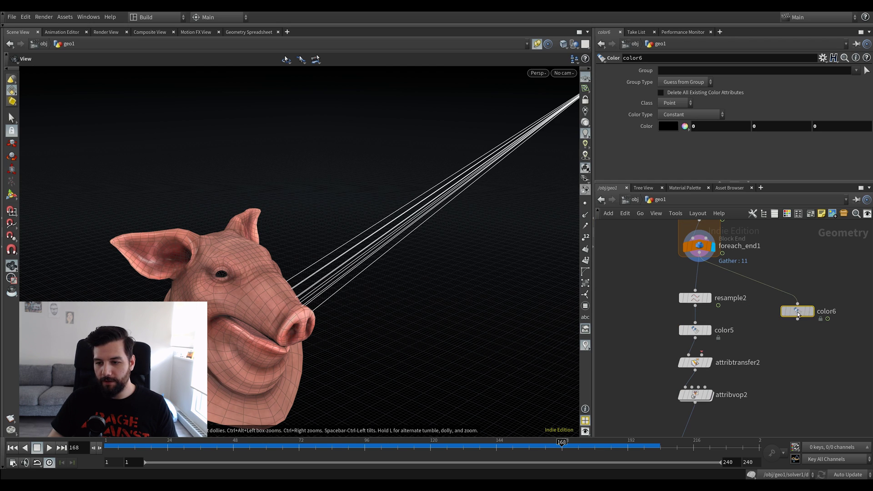
{"action": "double_click", "coordinate": [715, 127]}
{"action": "type", "text": "1"}
{"action": "key", "text": "Return"}
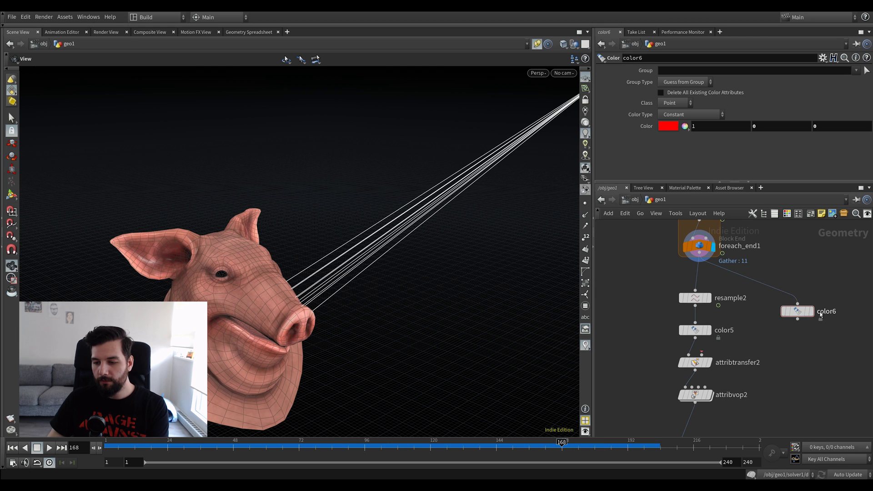
Connect color6 to the second input of attribtransfer2 and display attribtransfer2
{"action": "left_click", "coordinate": [814, 312]}
{"action": "left_click", "coordinate": [797, 320]}
{"action": "left_click", "coordinate": [702, 354]}
{"action": "left_click", "coordinate": [709, 363]}
{"action": "left_click", "coordinate": [696, 362]}
{"action": "left_click", "coordinate": [675, 152]}
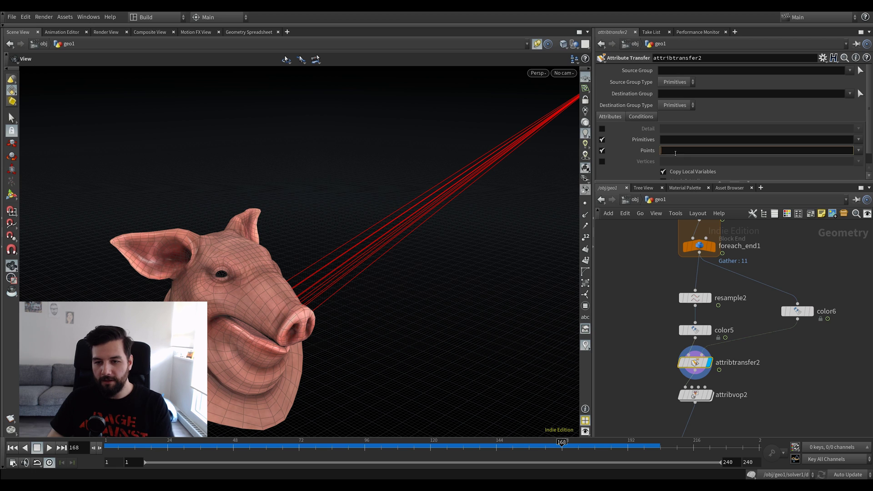
Set attribtransfer2's Distance Threshold to 0.32 and check the red color at the beam ends
{"action": "left_click", "coordinate": [641, 117]}
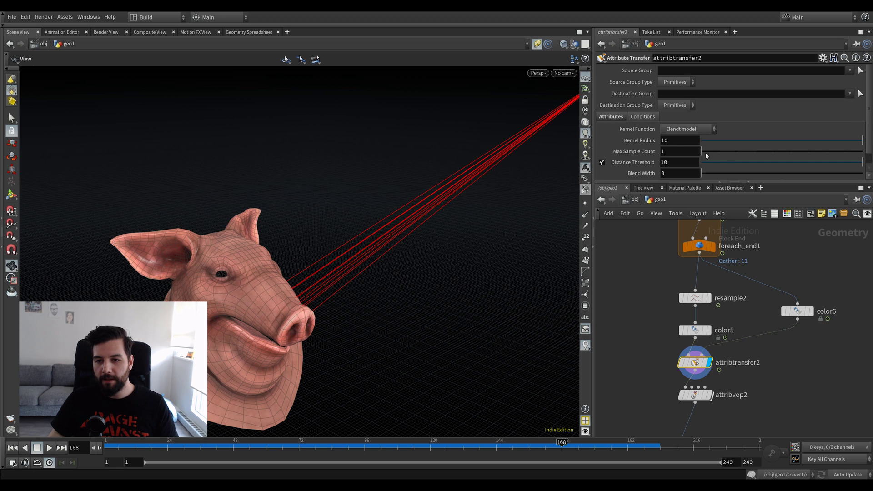
{"action": "left_click_drag", "start_coordinate": [728, 163], "coordinate": [706, 169]}
{"action": "middle_click_drag", "start_coordinate": [504, 199], "coordinate": [472, 207]}
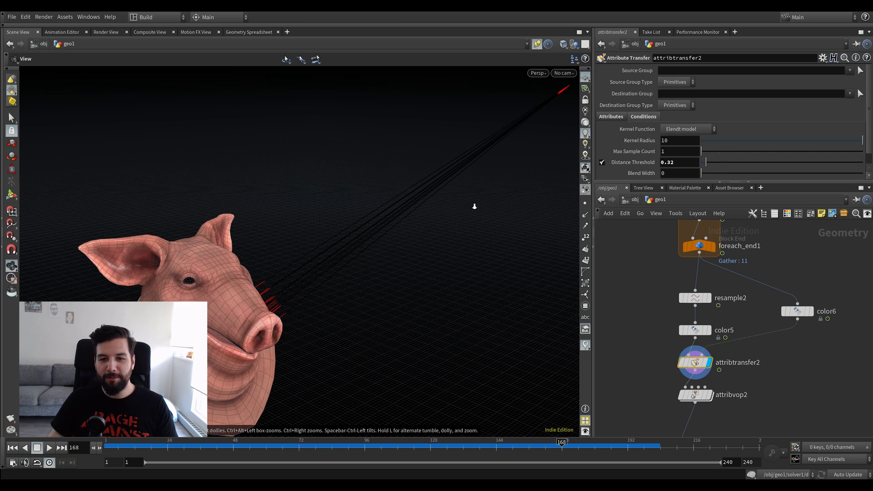
{"action": "scroll", "coordinate": [469, 204], "scroll_direction": "down", "scroll_amount": 3}
{"action": "left_click_drag", "start_coordinate": [468, 200], "coordinate": [370, 268]}
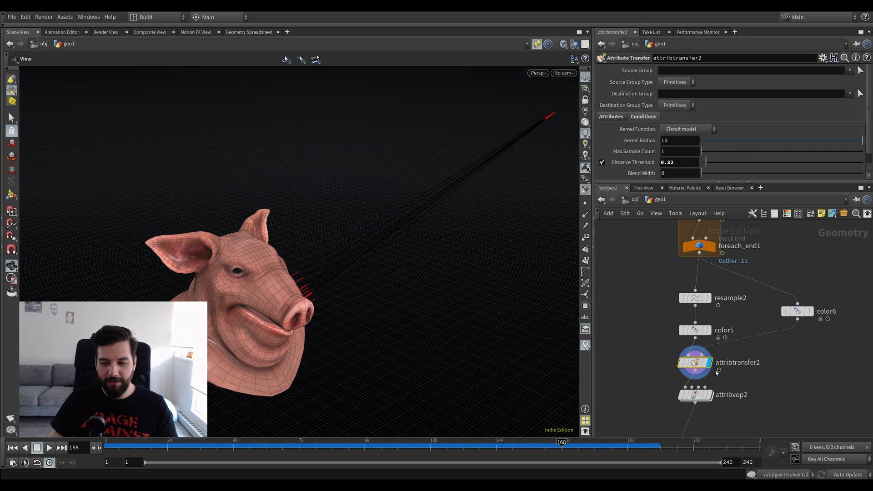
{"action": "right_click_drag", "start_coordinate": [337, 197], "coordinate": [367, 264]}
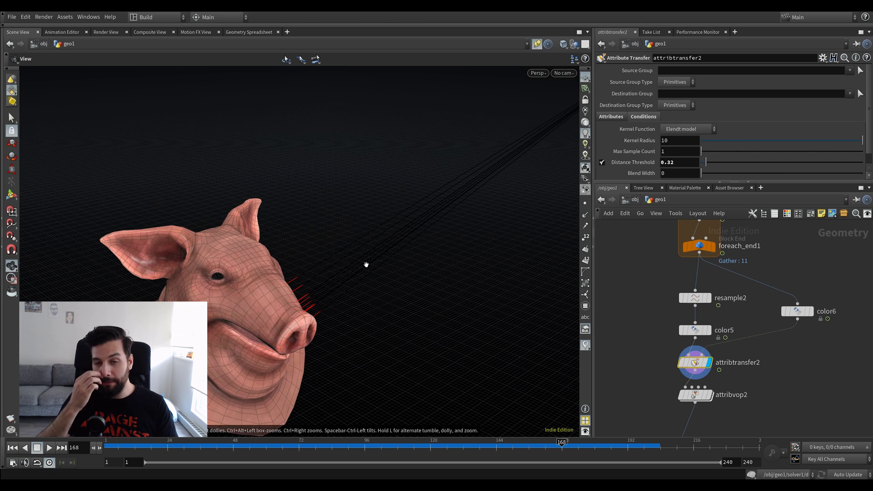
{"action": "middle_click_drag", "start_coordinate": [423, 218], "coordinate": [353, 226]}
{"action": "left_click_drag", "start_coordinate": [496, 176], "coordinate": [516, 168]}
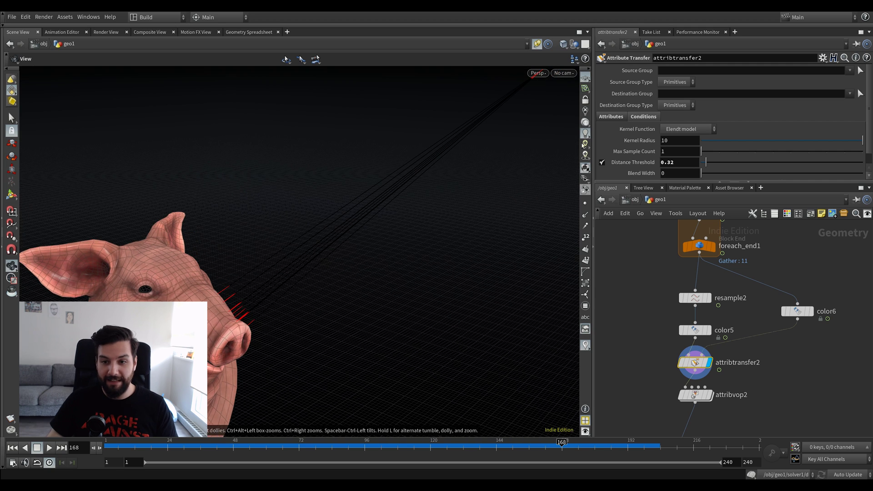
{"action": "middle_click_drag", "start_coordinate": [435, 220], "coordinate": [455, 216]}
{"action": "left_click_drag", "start_coordinate": [804, 313], "coordinate": [805, 319]}
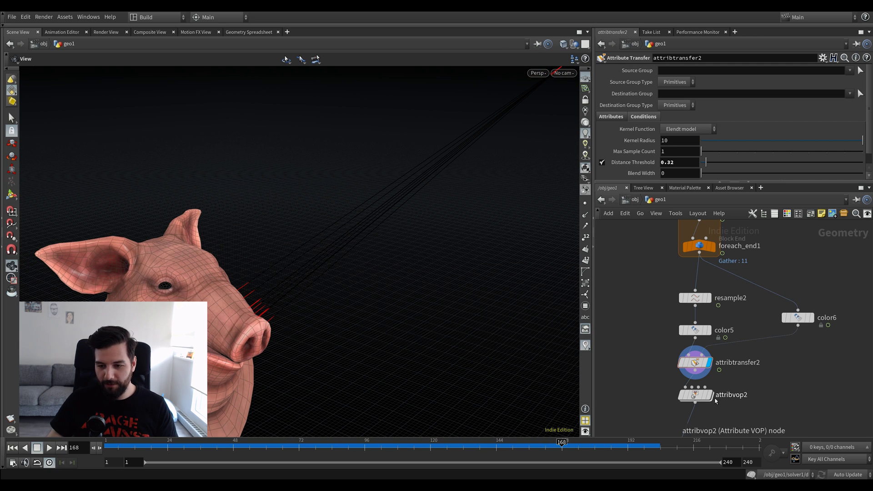
Display attribvop2 and raise attribtransfer2's Blend Width to soften the transition from red to black
{"action": "left_click", "coordinate": [710, 395]}
{"action": "right_click_drag", "start_coordinate": [470, 244], "coordinate": [493, 269]}
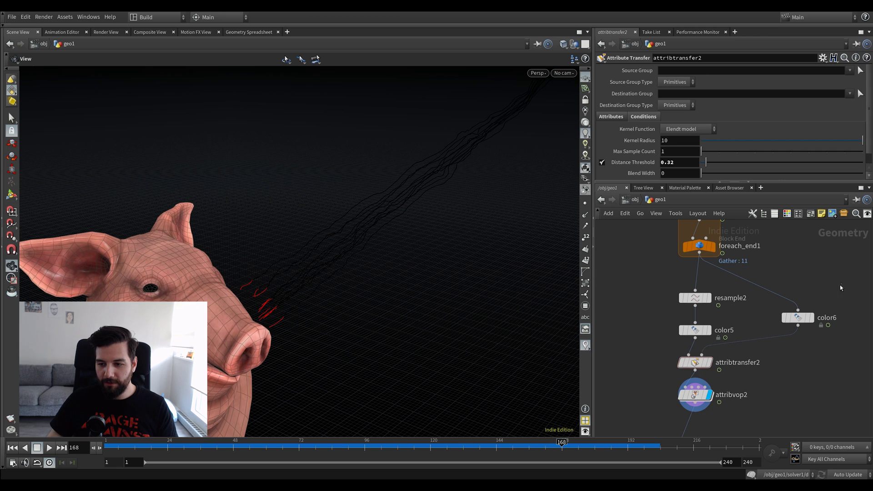
{"action": "left_click", "coordinate": [798, 318]}
{"action": "left_click", "coordinate": [758, 361]}
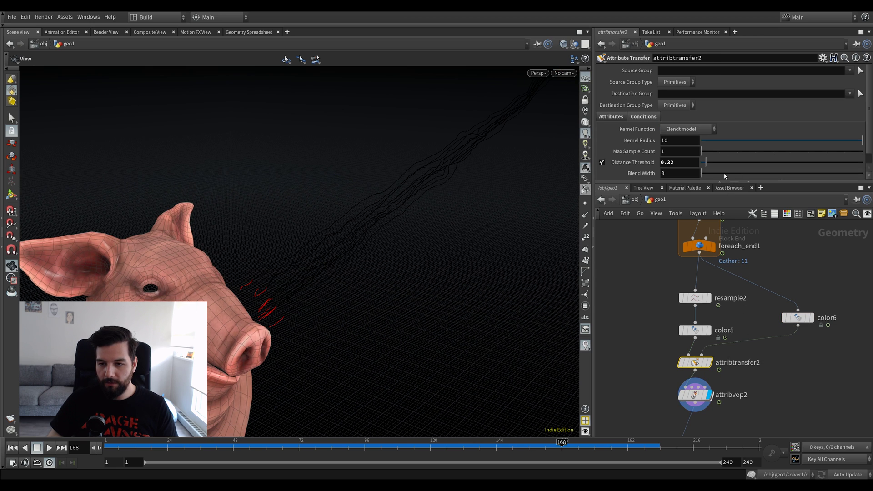
{"action": "mouse_move", "coordinate": [723, 175]}
{"action": "left_mouse_down"}
{"action": "mouse_move", "coordinate": [715, 176]}
{"action": "mouse_move", "coordinate": [724, 175]}
{"action": "left_mouse_up"}
{"action": "left_click_drag", "start_coordinate": [349, 272], "coordinate": [357, 257]}
Add a Mix node inside attribvop2 and place it above add1, before geometryvopoutput1
{"action": "double_click", "coordinate": [702, 399]}
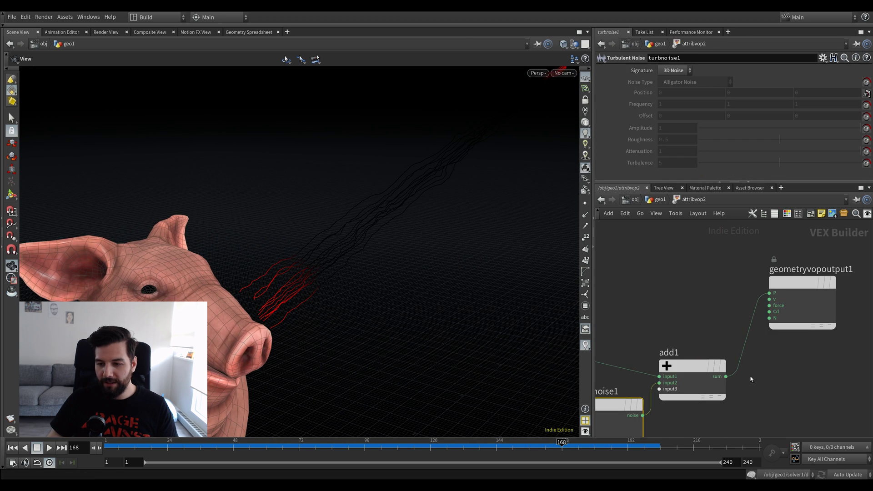
{"action": "left_click", "coordinate": [814, 348]}
{"action": "key", "text": "Tab"}
{"action": "type", "text": "mix"}
{"action": "key", "text": "Return"}
{"action": "key", "text": "Return"}
{"action": "left_click_drag", "start_coordinate": [799, 360], "coordinate": [747, 294]}
{"action": "scroll", "coordinate": [751, 305], "scroll_direction": "up", "scroll_amount": 2}
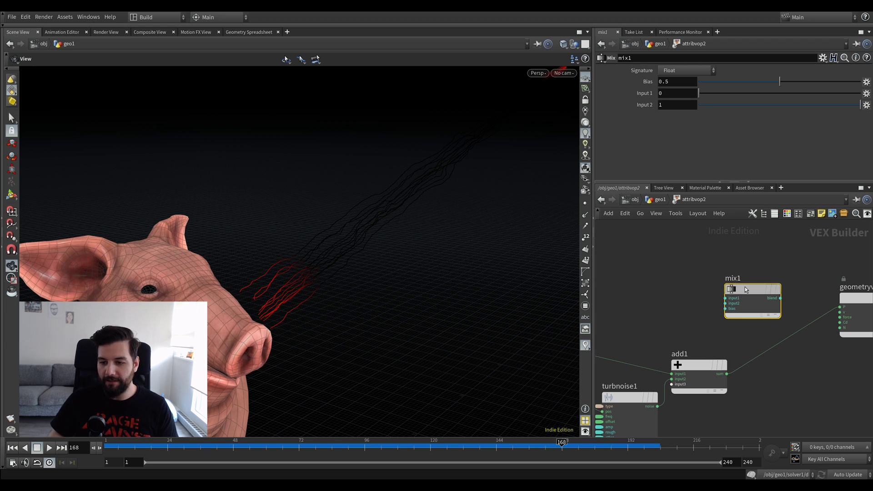
{"action": "left_click_drag", "start_coordinate": [746, 290], "coordinate": [755, 293]}
Connect the global P to mix1's input1 and add1's sum to its input2
{"action": "left_click", "coordinate": [734, 303]}
{"action": "middle_click_drag", "start_coordinate": [660, 322], "coordinate": [751, 273]}
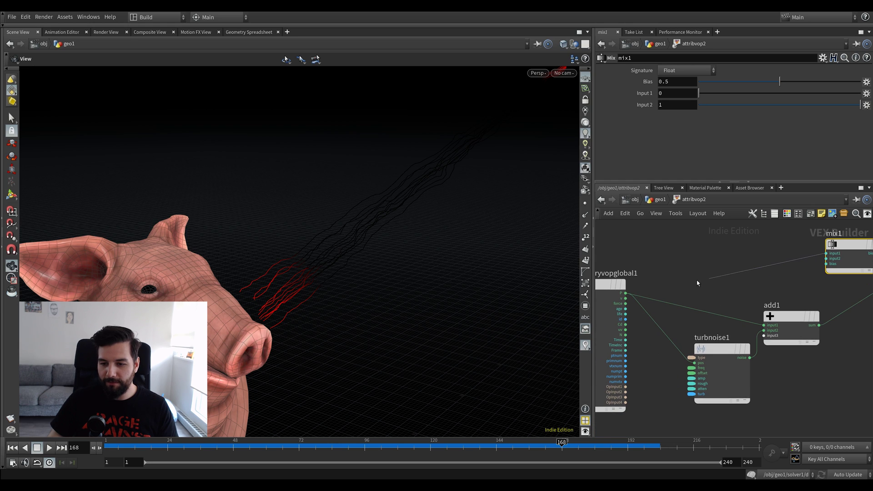
{"action": "left_click", "coordinate": [627, 294]}
{"action": "middle_click_drag", "start_coordinate": [818, 328], "coordinate": [742, 334]}
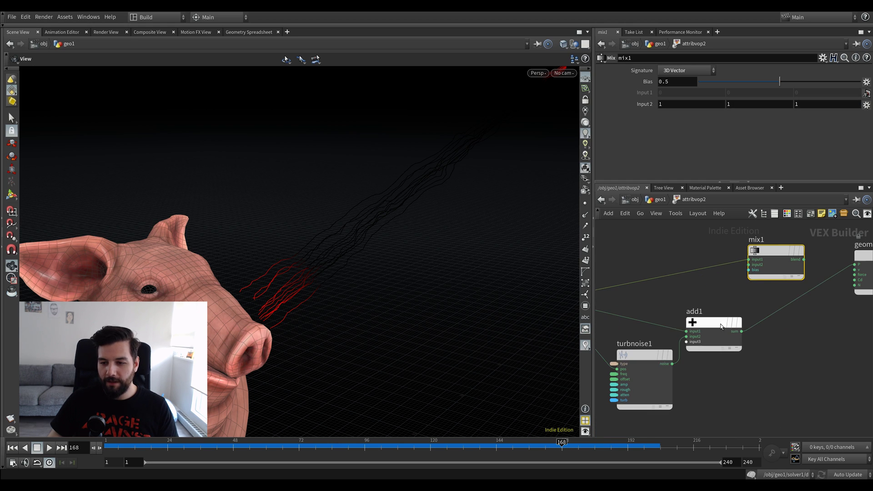
{"action": "left_click", "coordinate": [742, 332]}
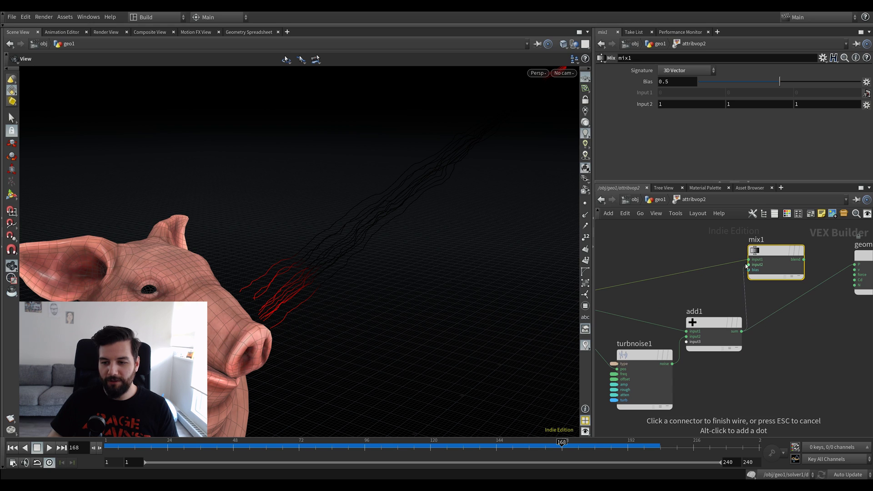
{"action": "left_click", "coordinate": [748, 265]}
Connect the global Cd to mix1's bias and mix1's blend output to P on geometryvopoutput1
{"action": "left_click_drag", "start_coordinate": [770, 251], "coordinate": [782, 256]}
{"action": "left_click", "coordinate": [761, 275]}
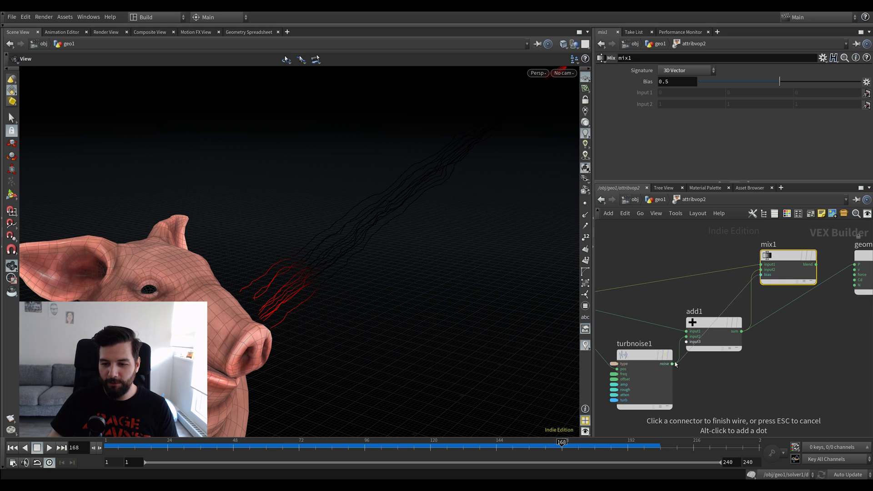
{"action": "middle_click_drag", "start_coordinate": [611, 324], "coordinate": [681, 312]}
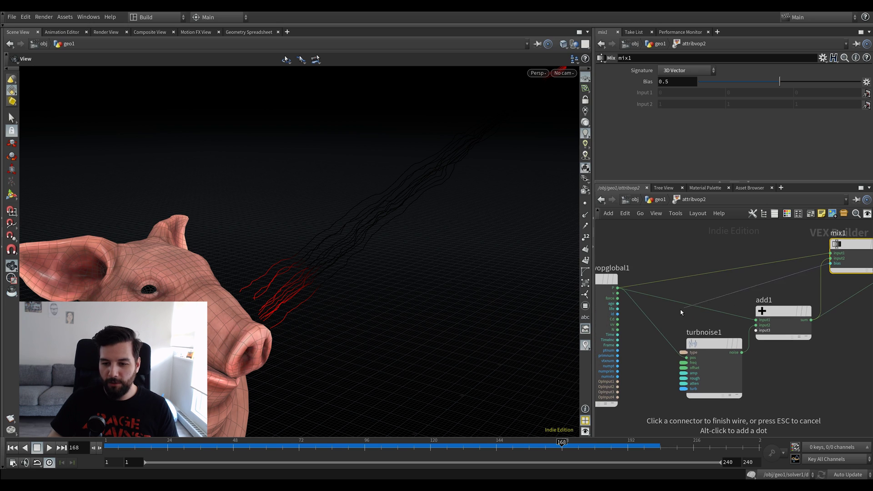
{"action": "left_click", "coordinate": [618, 320]}
{"action": "middle_click_drag", "start_coordinate": [866, 280], "coordinate": [731, 309]}
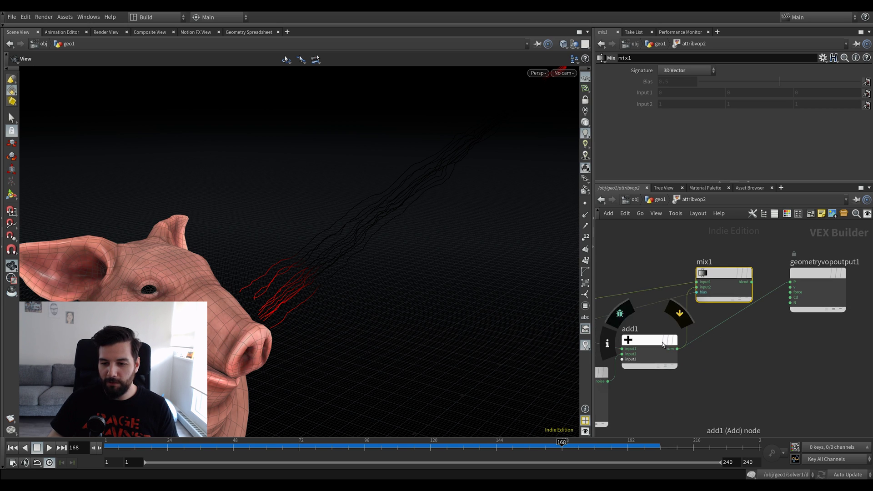
{"action": "left_click", "coordinate": [752, 282]}
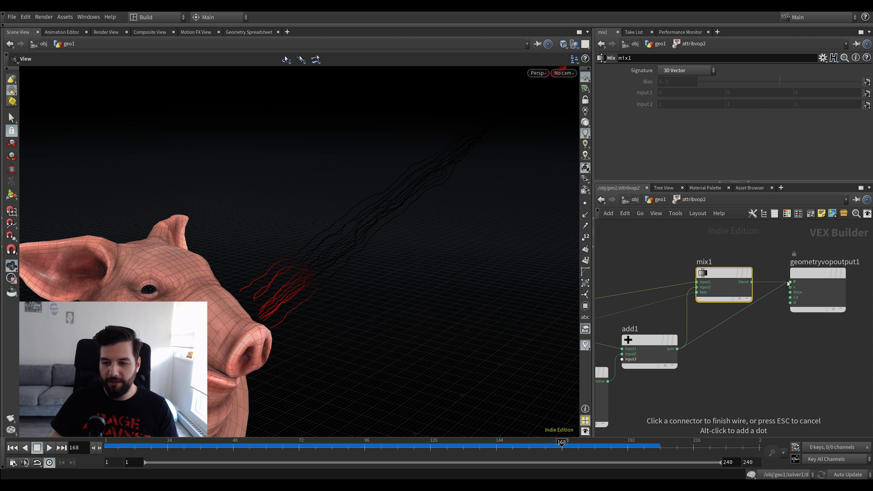
{"action": "left_click", "coordinate": [790, 282]}
Disconnect mix1's bias and swap its first two inputs so add1 feeds input1 and P feeds input2
{"action": "left_click_drag", "start_coordinate": [396, 233], "coordinate": [499, 114]}
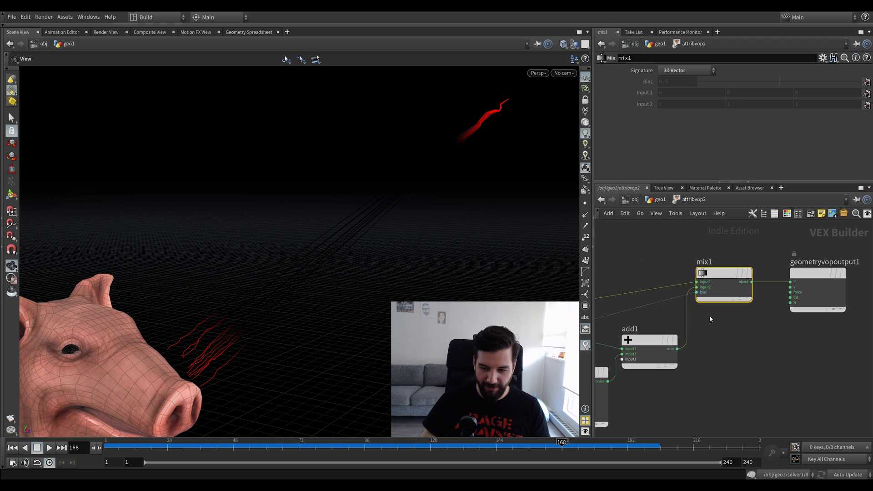
{"action": "key", "text": "y"}
{"action": "mouse_move", "coordinate": [697, 312]}
{"action": "left_mouse_down"}
{"action": "mouse_move", "coordinate": [689, 314]}
{"action": "mouse_move", "coordinate": [711, 320]}
{"action": "mouse_move", "coordinate": [664, 294]}
{"action": "left_mouse_up"}
{"action": "key", "text": "ctrl+z"}
{"action": "key", "text": "y"}
{"action": "mouse_move", "coordinate": [737, 297]}
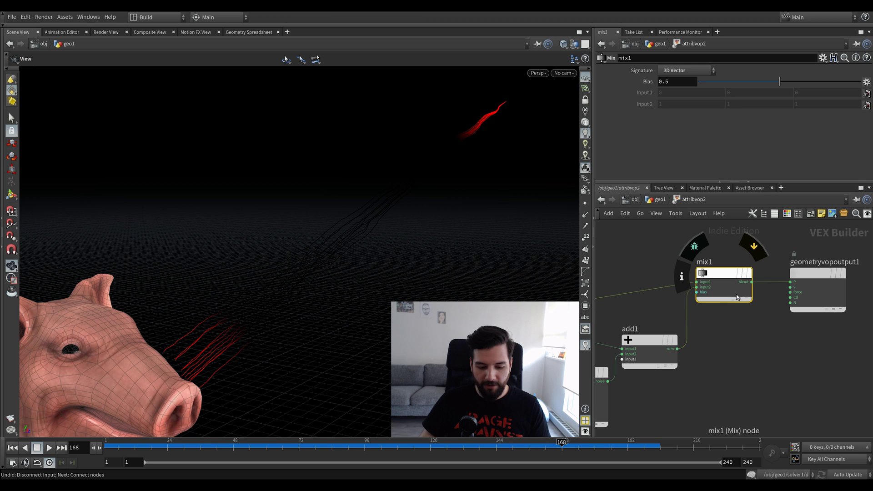
Reconnect the bias of mix1 to Cd on geometryvopglobal1
{"action": "left_click", "coordinate": [697, 292]}
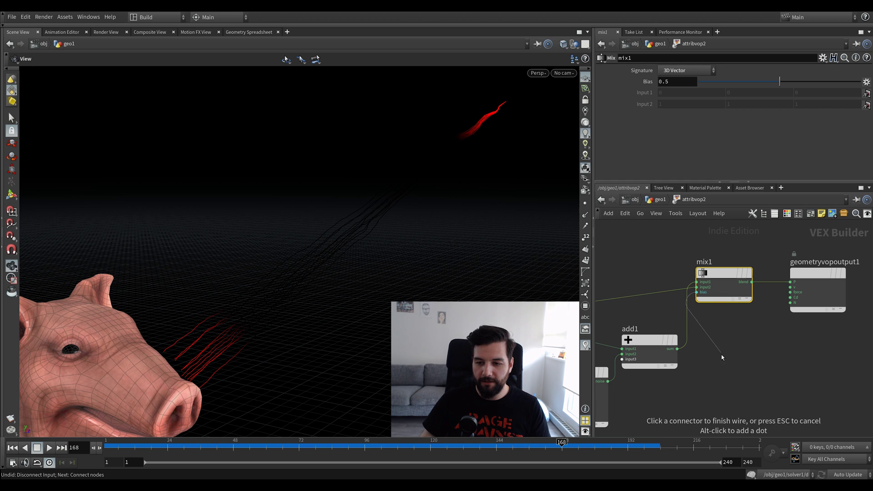
{"action": "middle_click_drag", "start_coordinate": [607, 342], "coordinate": [714, 313]}
{"action": "middle_click_drag", "start_coordinate": [632, 318], "coordinate": [709, 314]}
{"action": "scroll", "coordinate": [683, 317], "scroll_direction": "up", "scroll_amount": 2}
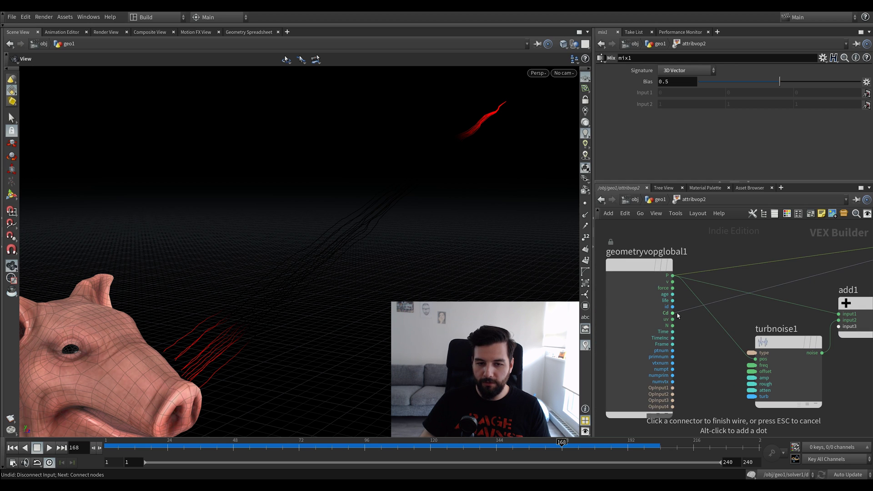
{"action": "left_click", "coordinate": [676, 315]}
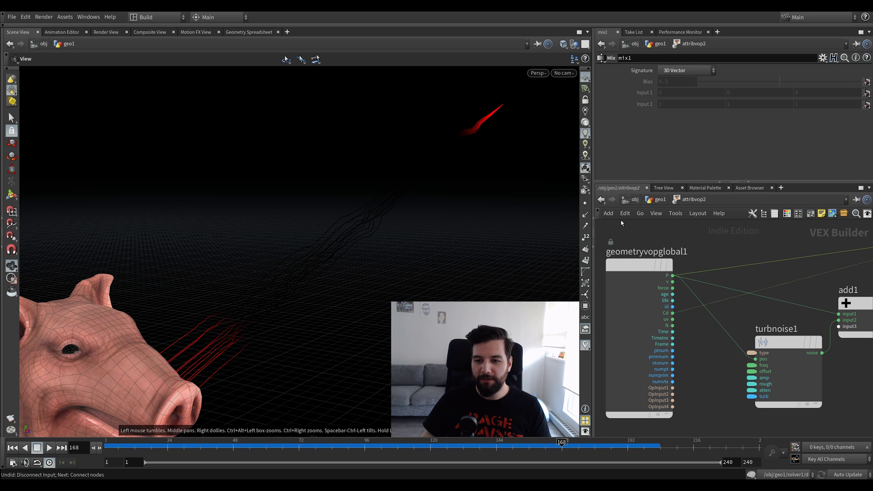
Display color4 in geo1 and adjust attribtransfer2 to a Distance Threshold of 0.52 and a Blend Width of 1.58
{"action": "left_click", "coordinate": [659, 199]}
{"action": "scroll", "coordinate": [792, 321], "scroll_direction": "down", "scroll_amount": 2}
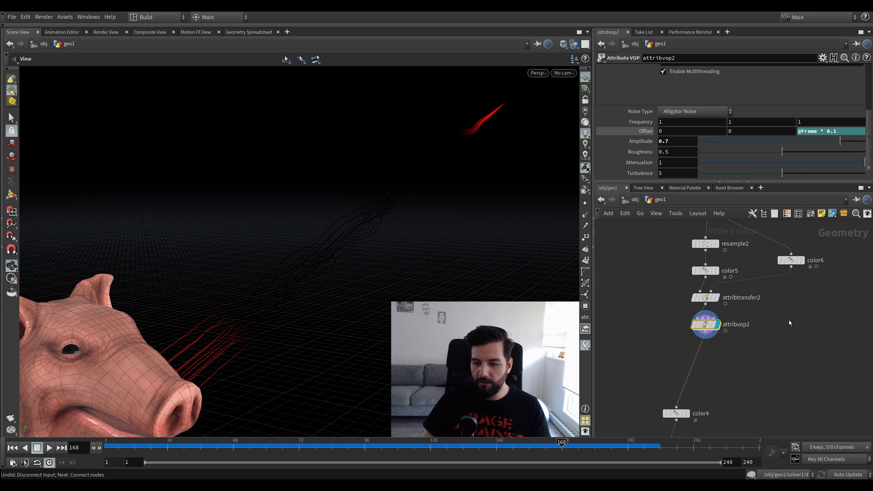
{"action": "left_click", "coordinate": [686, 414]}
{"action": "left_click_drag", "start_coordinate": [380, 234], "coordinate": [361, 237]}
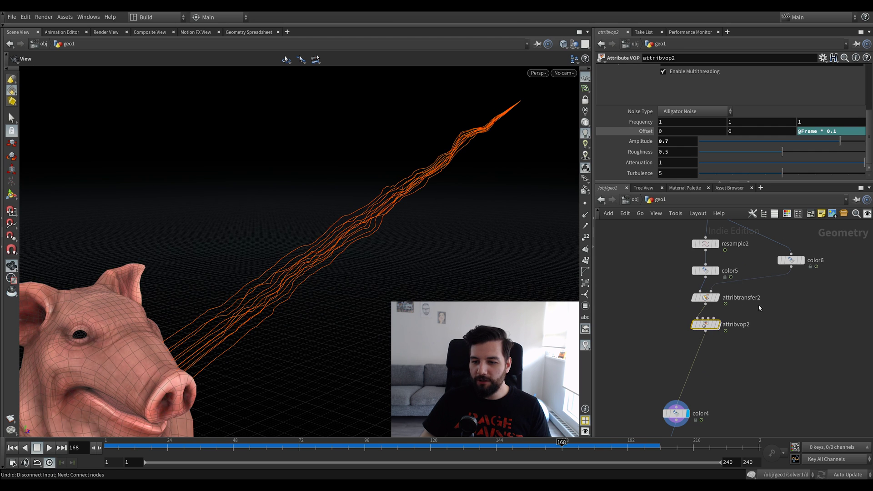
{"action": "left_click", "coordinate": [687, 305]}
{"action": "mouse_move", "coordinate": [727, 176]}
{"action": "left_mouse_down"}
{"action": "mouse_move", "coordinate": [796, 169]}
{"action": "mouse_move", "coordinate": [713, 178]}
{"action": "mouse_move", "coordinate": [747, 157]}
{"action": "mouse_move", "coordinate": [702, 166]}
{"action": "mouse_move", "coordinate": [727, 176]}
{"action": "left_mouse_up"}
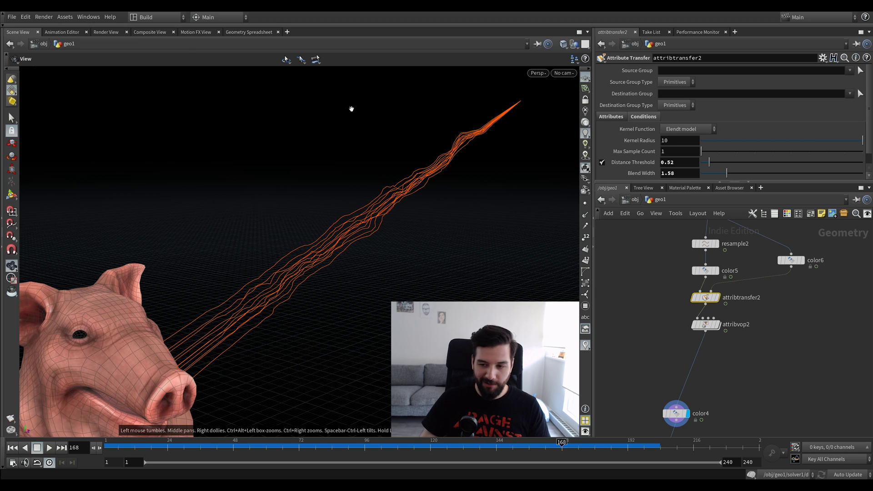
Color the attribtransfer2 node red in the network
{"action": "scroll", "coordinate": [728, 282], "scroll_direction": "up", "scroll_amount": 2}
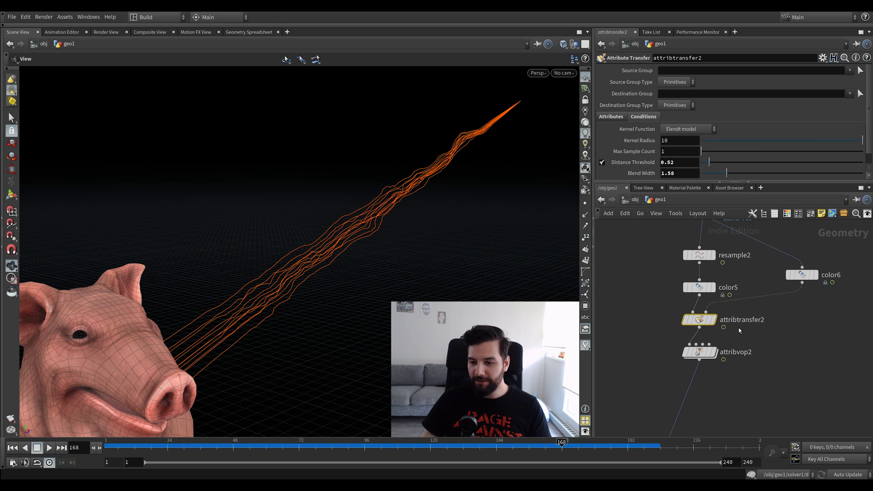
{"action": "key", "text": "c"}
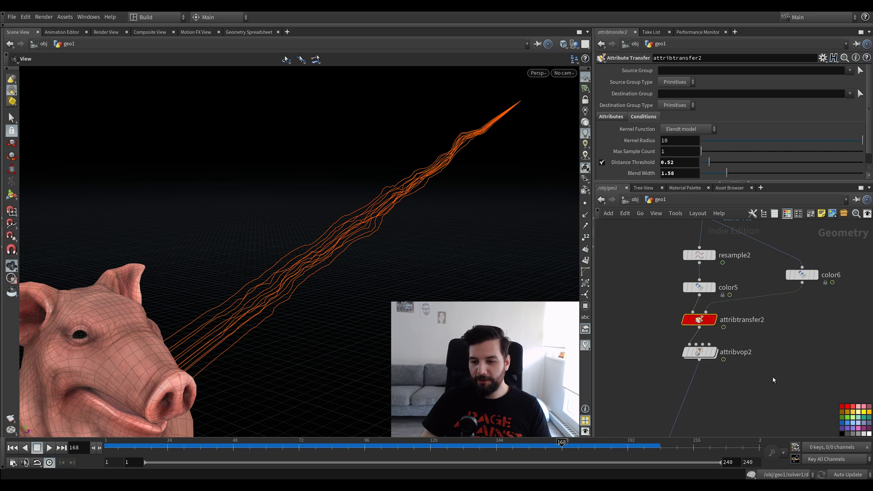
{"action": "left_click_drag", "start_coordinate": [728, 176], "coordinate": [727, 176]}
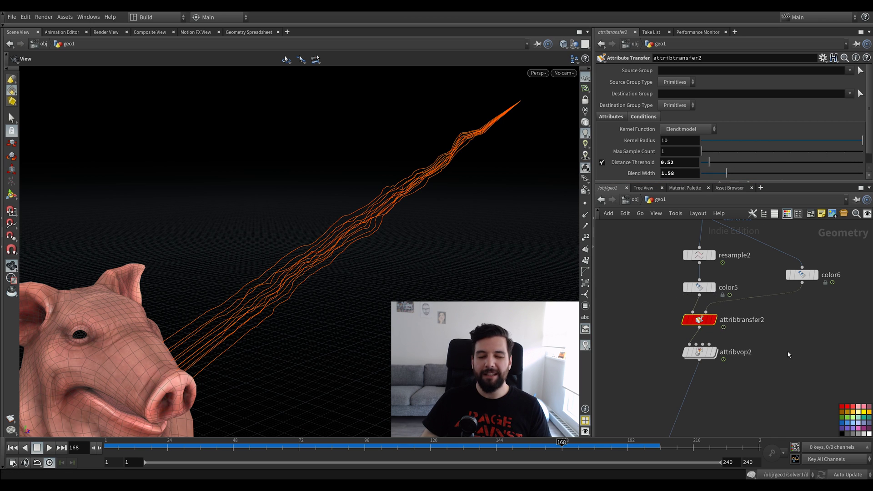
Color the peak1 node red as well and hide the color palette
{"action": "key", "text": "h"}
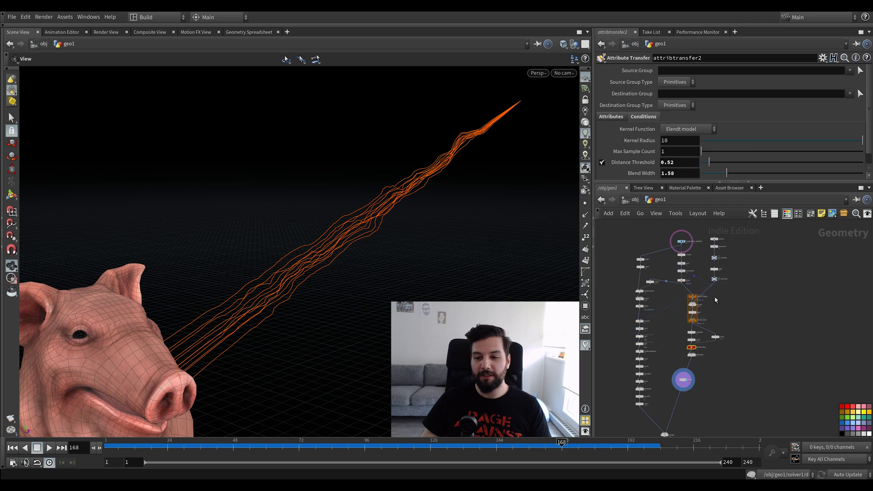
{"action": "scroll", "coordinate": [720, 301], "scroll_direction": "up", "scroll_amount": 10}
{"action": "left_click", "coordinate": [645, 291]}
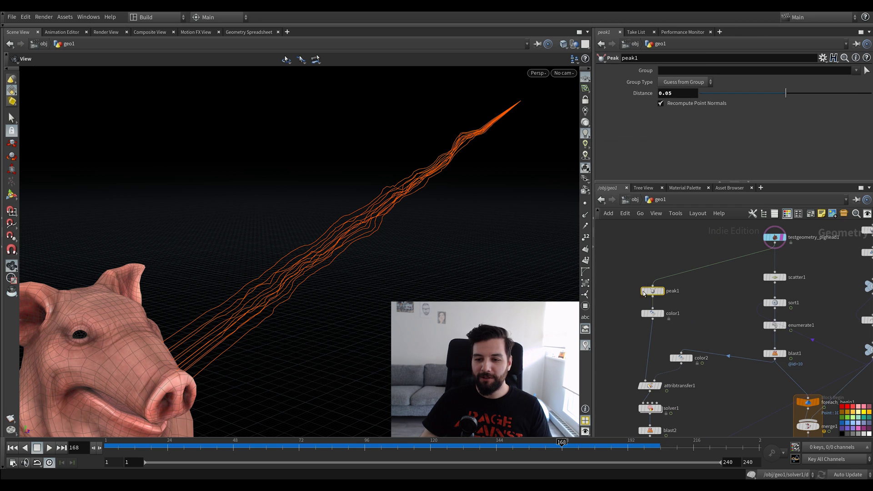
{"action": "key", "text": "c"}
{"action": "key", "text": "c"}
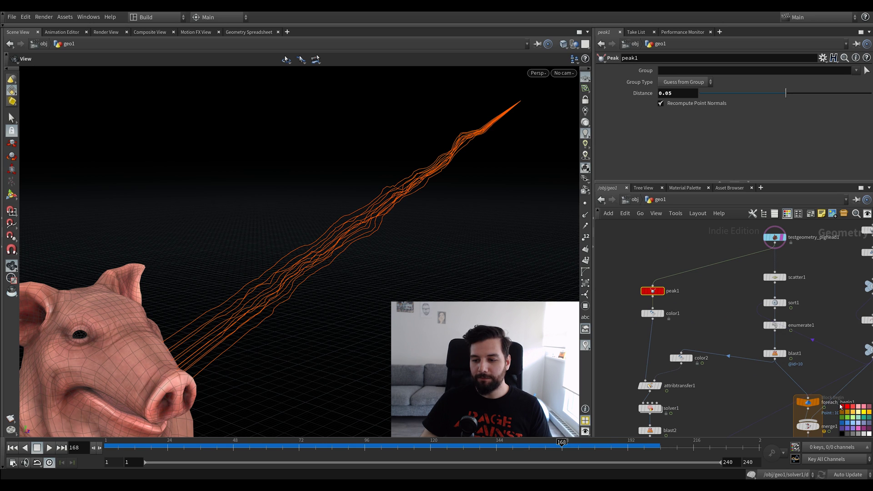
{"action": "key", "text": "h"}
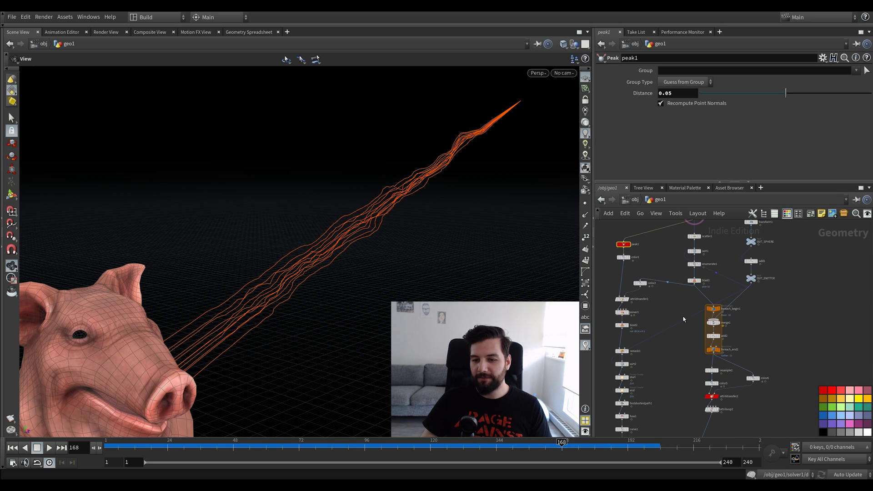
{"action": "middle_click_drag", "start_coordinate": [767, 358], "coordinate": [789, 332]}
{"action": "key", "text": "z"}
{"action": "key", "text": "z"}
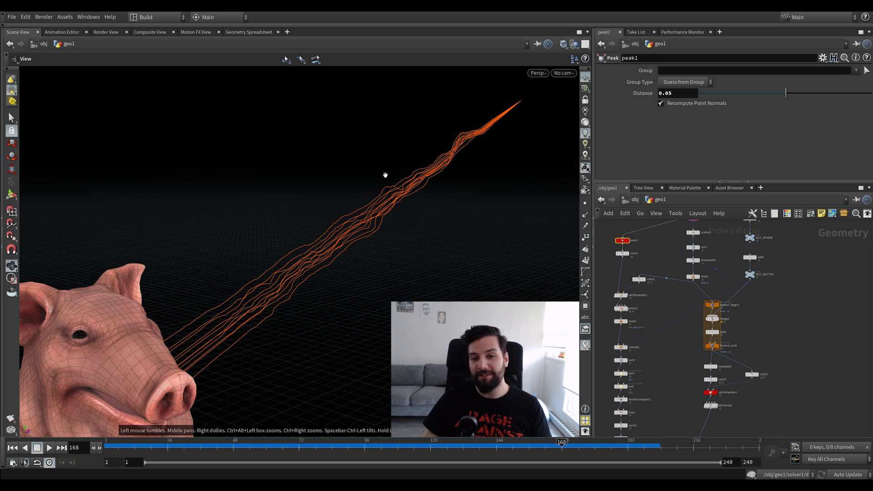
Reduce attribtransfer2's Blend Width to 0.51
{"action": "scroll", "coordinate": [775, 363], "scroll_direction": "up", "scroll_amount": 5}
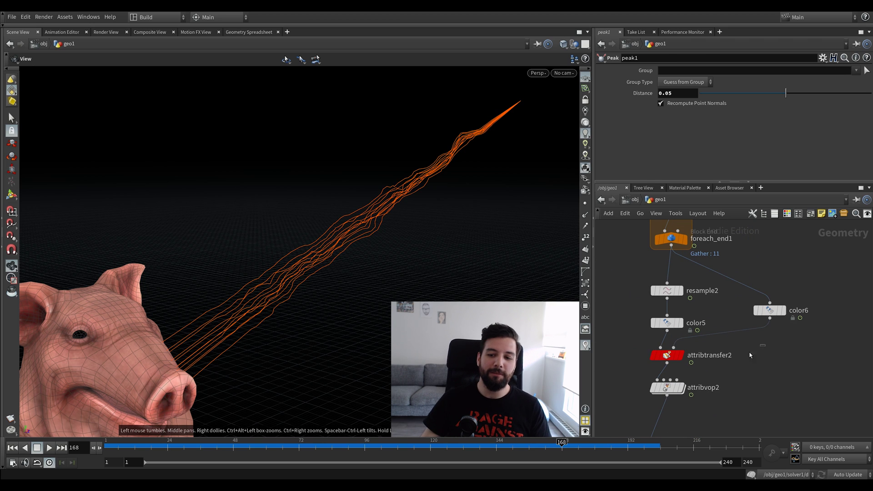
{"action": "left_click", "coordinate": [669, 355]}
{"action": "left_click_drag", "start_coordinate": [729, 172], "coordinate": [712, 193]}
{"action": "middle_click_drag", "start_coordinate": [767, 367], "coordinate": [782, 351]}
{"action": "scroll", "coordinate": [789, 355], "scroll_direction": "down", "scroll_amount": 3}
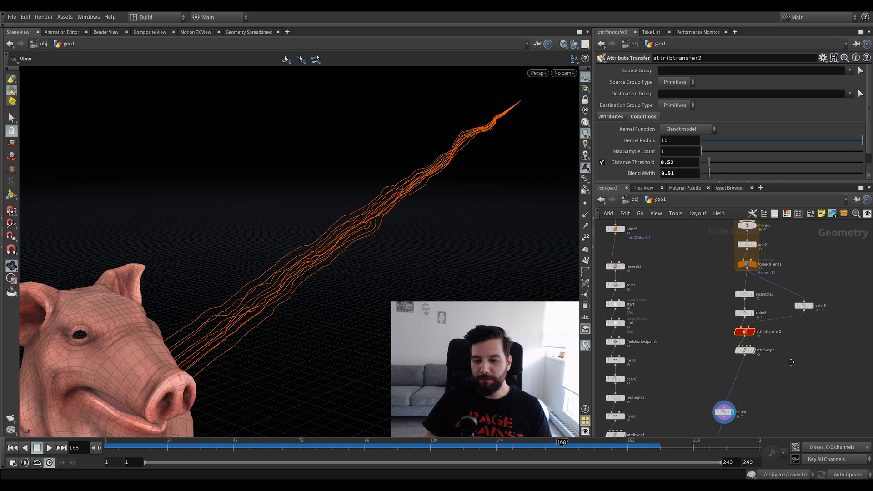
Check the network inside attribvop1 and rename that node conectaPontos
{"action": "scroll", "coordinate": [770, 357], "scroll_direction": "up", "scroll_amount": 1}
{"action": "middle_click_drag", "start_coordinate": [718, 361], "coordinate": [766, 312]}
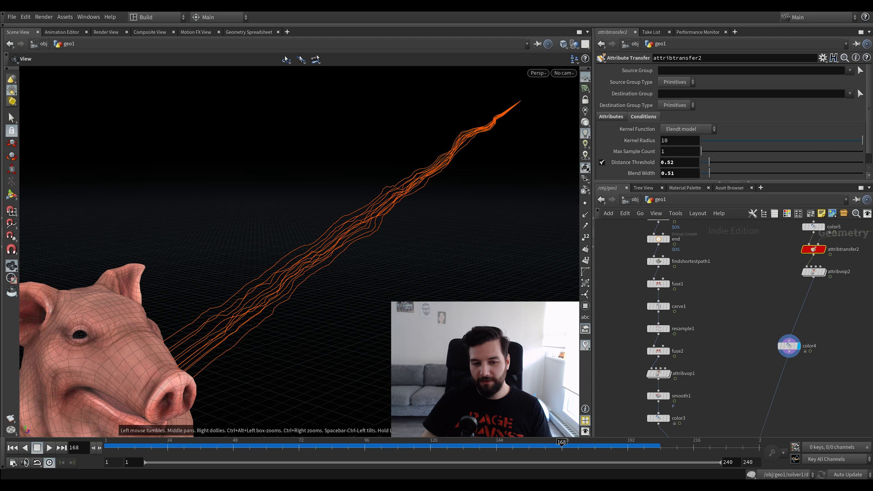
{"action": "middle_click_drag", "start_coordinate": [712, 333], "coordinate": [697, 362]}
{"action": "scroll", "coordinate": [697, 362], "scroll_direction": "up", "scroll_amount": 1}
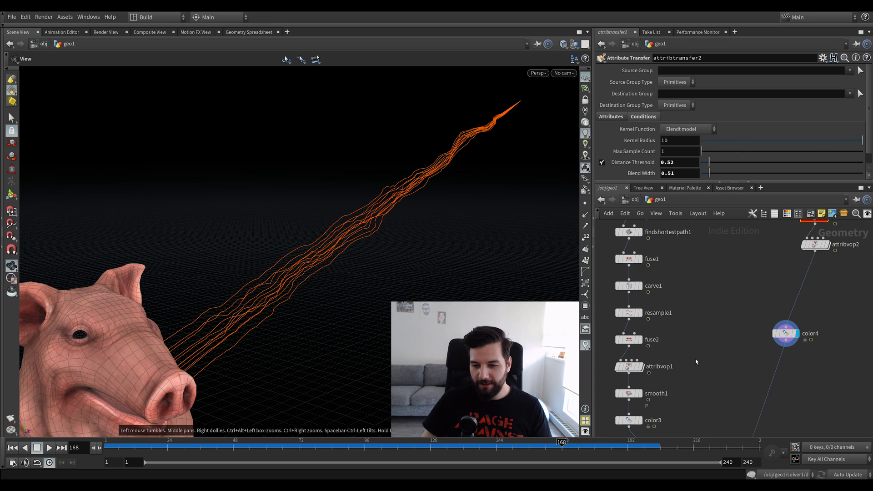
{"action": "double_click", "coordinate": [629, 366]}
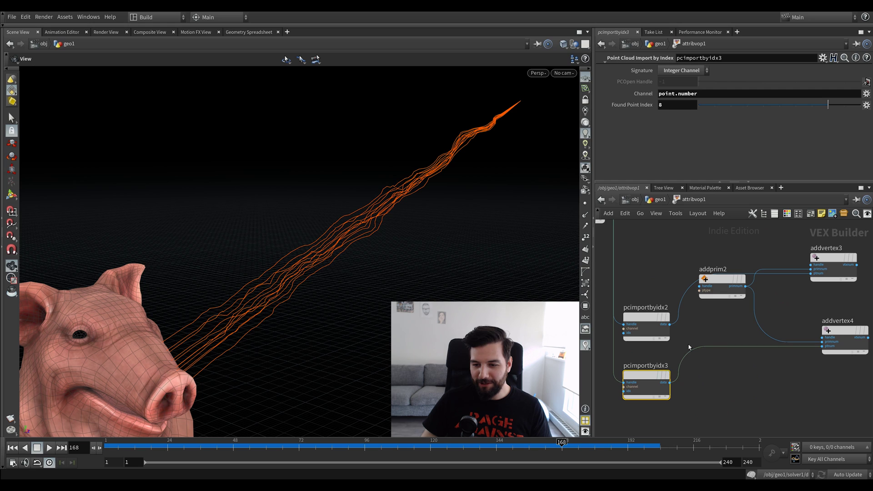
{"action": "left_click", "coordinate": [666, 203]}
{"action": "double_click", "coordinate": [659, 366]}
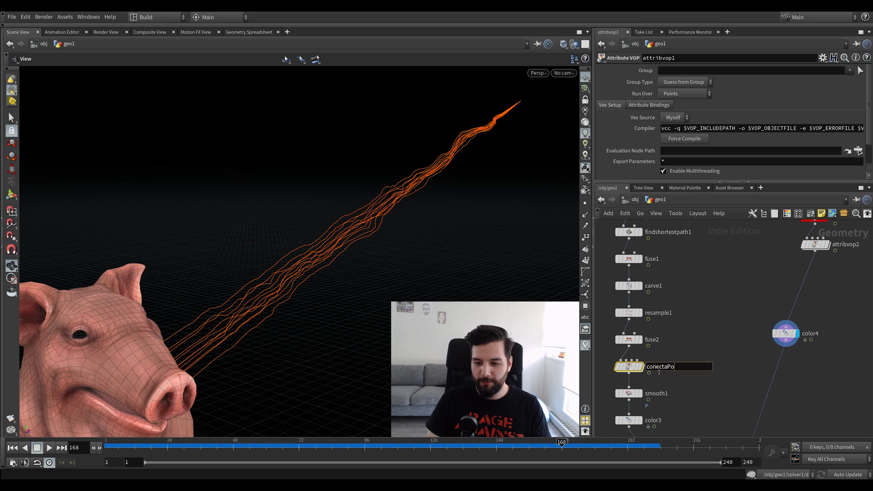
{"action": "type", "text": "conectaPontos"}
{"action": "key", "text": "Return"}
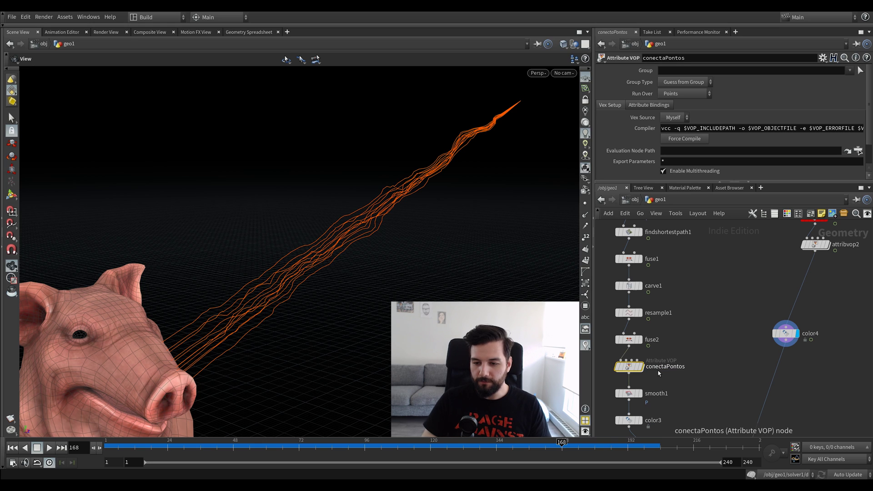
Duplicate conectaPontos, insert the copy between attribvop2 and color4, and display the connected beams through color4
{"action": "left_click_drag", "start_coordinate": [634, 367], "coordinate": [838, 314], "text": "alt"}
{"action": "middle_click_drag", "start_coordinate": [838, 313], "coordinate": [803, 338]}
{"action": "left_click_drag", "start_coordinate": [803, 338], "coordinate": [782, 304]}
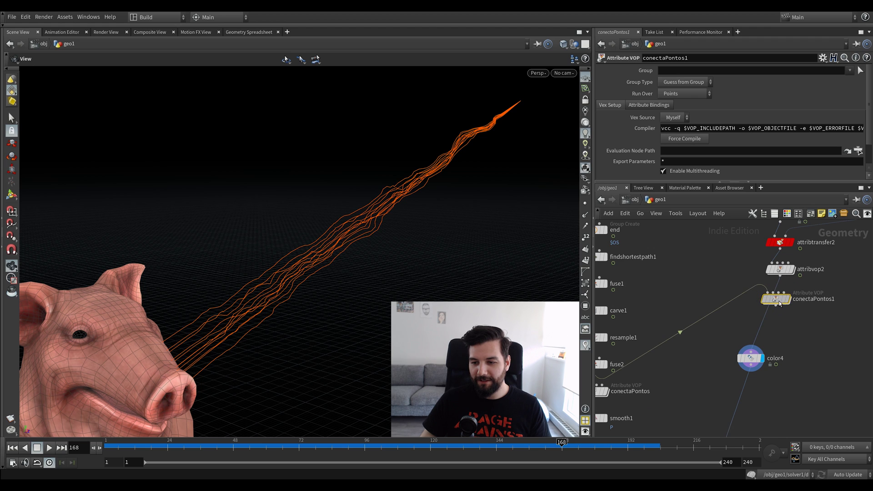
{"action": "left_click", "coordinate": [783, 304]}
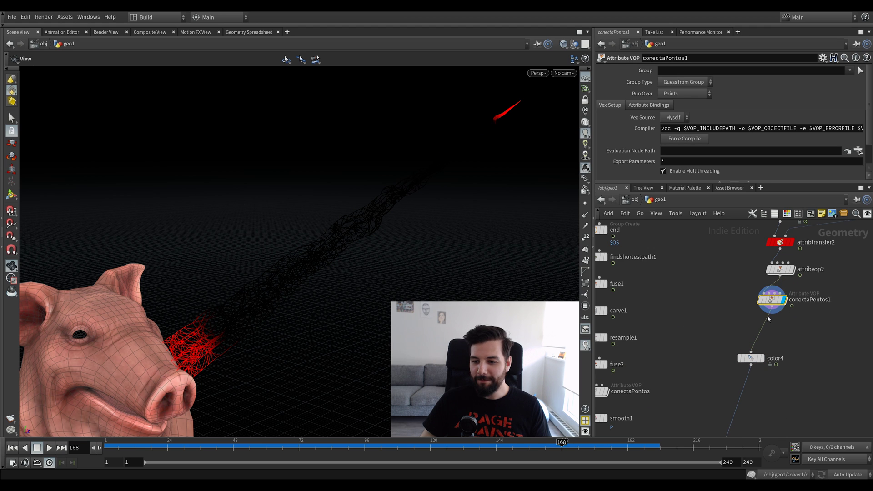
{"action": "left_click", "coordinate": [764, 359]}
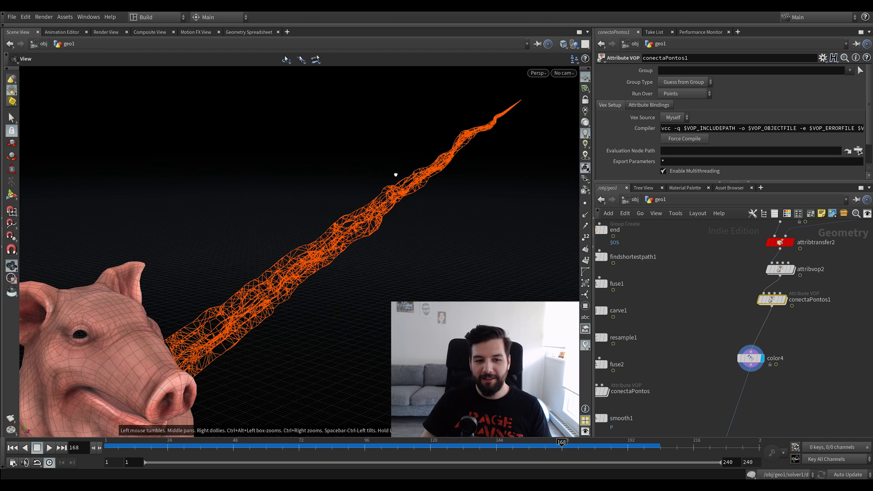
Compare the beam mesh displayed at conectaPontos1 with the one displayed at color4
{"action": "left_click_drag", "start_coordinate": [259, 266], "coordinate": [341, 230]}
{"action": "left_click_drag", "start_coordinate": [778, 304], "coordinate": [783, 305]}
{"action": "left_click", "coordinate": [790, 300]}
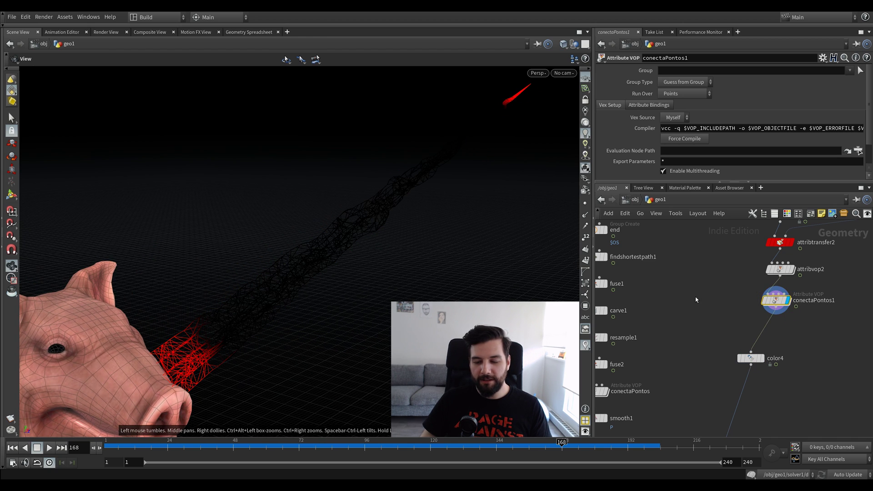
{"action": "left_click", "coordinate": [764, 360]}
{"action": "left_click_drag", "start_coordinate": [216, 362], "coordinate": [285, 286]}
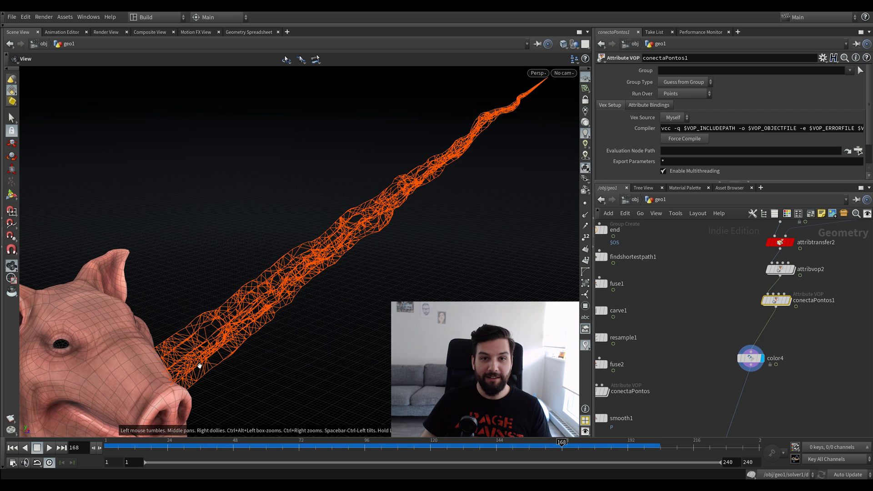
Open the network inside conectaPontos1 and delete the extra point-connection nodes below the first addprim1 chain
{"action": "key", "text": "f"}
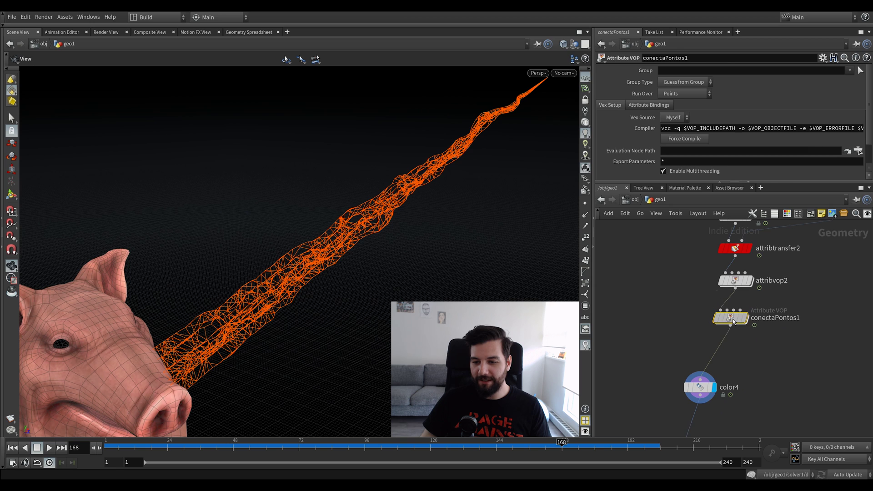
{"action": "double_click", "coordinate": [733, 321]}
{"action": "middle_click_drag", "start_coordinate": [771, 316], "coordinate": [737, 333]}
{"action": "middle_click_drag", "start_coordinate": [807, 329], "coordinate": [789, 299]}
{"action": "left_click_drag", "start_coordinate": [819, 309], "coordinate": [647, 432]}
{"action": "key", "text": "Delete"}
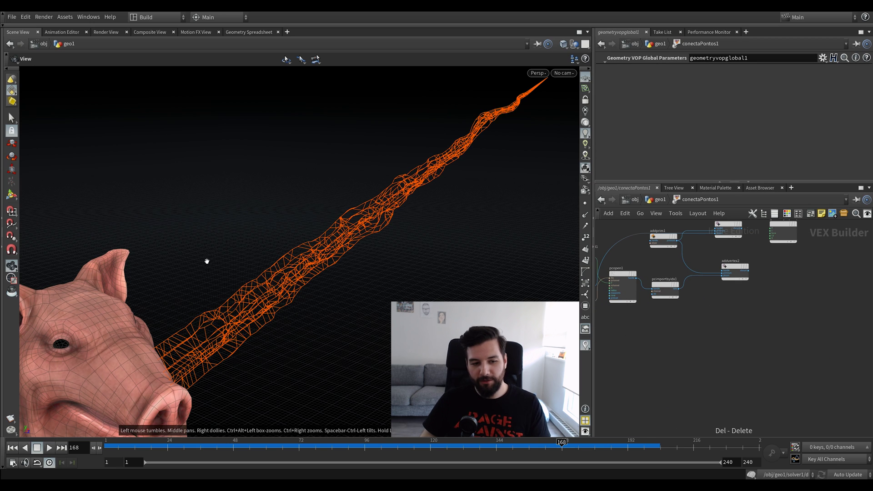
Spread out geometryvopoutput1, addprim1 and addvertex1 to make room in the remaining network
{"action": "left_click_drag", "start_coordinate": [207, 261], "coordinate": [220, 260]}
{"action": "middle_click_drag", "start_coordinate": [729, 314], "coordinate": [728, 360]}
{"action": "scroll", "coordinate": [729, 359], "scroll_direction": "up", "scroll_amount": 1}
{"action": "left_click_drag", "start_coordinate": [781, 254], "coordinate": [803, 254]}
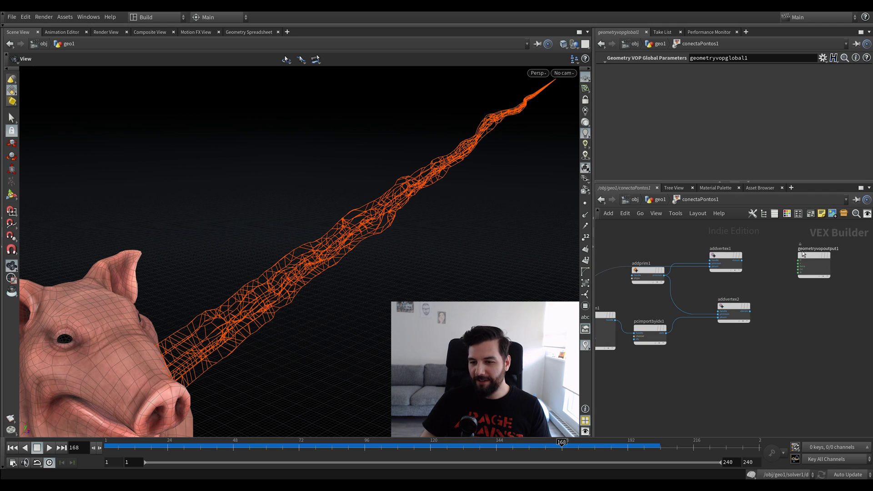
{"action": "middle_click_drag", "start_coordinate": [772, 242], "coordinate": [795, 252]}
{"action": "scroll", "coordinate": [795, 252], "scroll_direction": "up", "scroll_amount": 1}
{"action": "scroll", "coordinate": [721, 272], "scroll_direction": "up", "scroll_amount": 1}
{"action": "left_click_drag", "start_coordinate": [650, 291], "coordinate": [653, 316]}
{"action": "middle_click_drag", "start_coordinate": [701, 249], "coordinate": [707, 253]}
{"action": "left_click_drag", "start_coordinate": [749, 271], "coordinate": [778, 271]}
{"action": "middle_click_drag", "start_coordinate": [730, 260], "coordinate": [709, 267]}
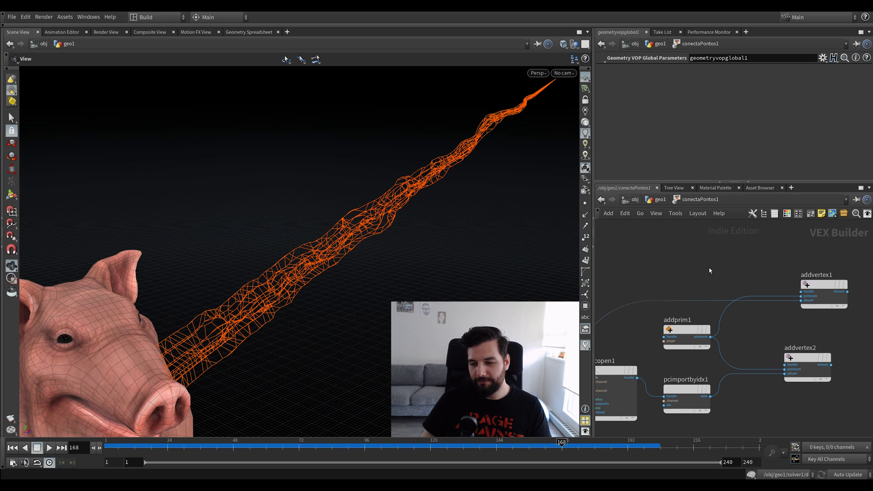
Add a Mix node and place it above addprim1
{"action": "key", "text": "Tab"}
{"action": "type", "text": "mix"}
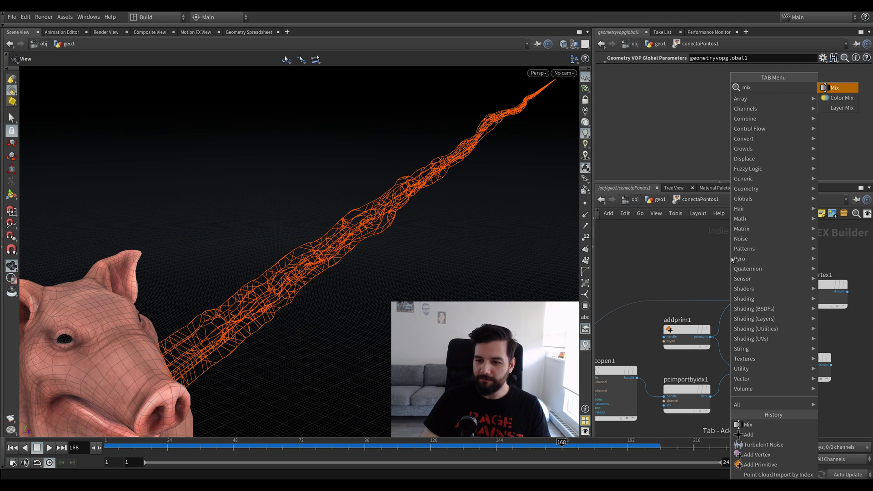
{"action": "key", "text": "Return"}
{"action": "left_click", "coordinate": [731, 257]}
{"action": "scroll", "coordinate": [617, 297], "scroll_direction": "up", "scroll_amount": 2}
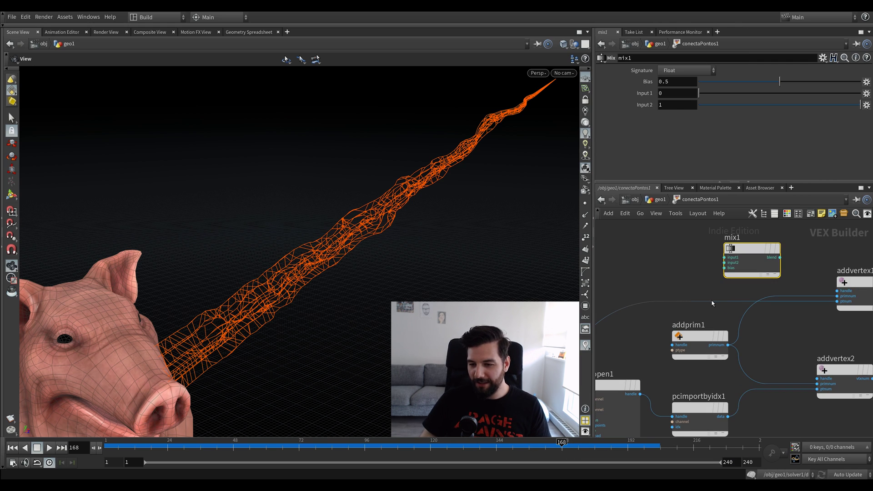
{"action": "left_click_drag", "start_coordinate": [713, 336], "coordinate": [713, 335]}
{"action": "middle_click_drag", "start_coordinate": [782, 338], "coordinate": [730, 363]}
{"action": "middle_click_drag", "start_coordinate": [752, 259], "coordinate": [800, 252]}
{"action": "left_click_drag", "start_coordinate": [761, 266], "coordinate": [777, 257]}
{"action": "middle_click_drag", "start_coordinate": [812, 250], "coordinate": [822, 258]}
{"action": "left_click", "coordinate": [748, 279]}
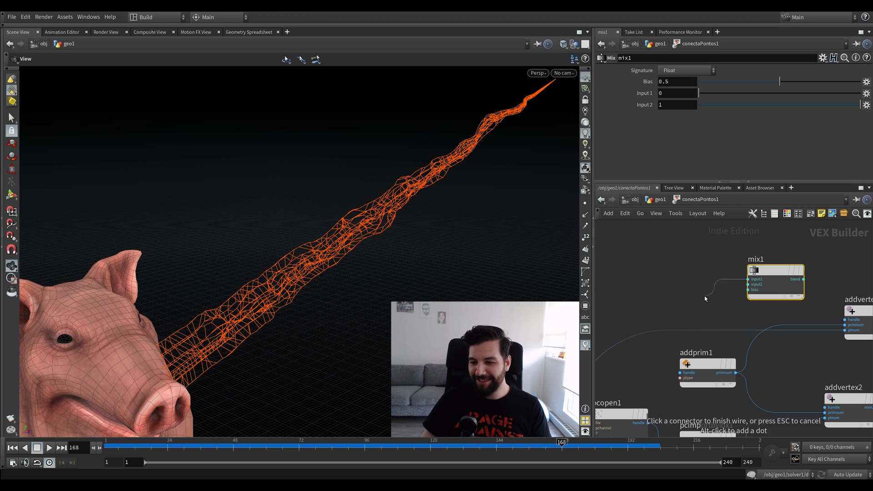
{"action": "middle_click_drag", "start_coordinate": [741, 309], "coordinate": [744, 265]}
{"action": "mouse_move", "coordinate": [694, 279]}
{"action": "middle_mouse_down"}
{"action": "mouse_move", "coordinate": [737, 287]}
{"action": "mouse_move", "coordinate": [728, 274]}
{"action": "mouse_move", "coordinate": [689, 269]}
{"action": "middle_mouse_up"}
{"action": "scroll", "coordinate": [719, 258], "scroll_direction": "down", "scroll_amount": 1}
{"action": "key", "text": "Escape"}
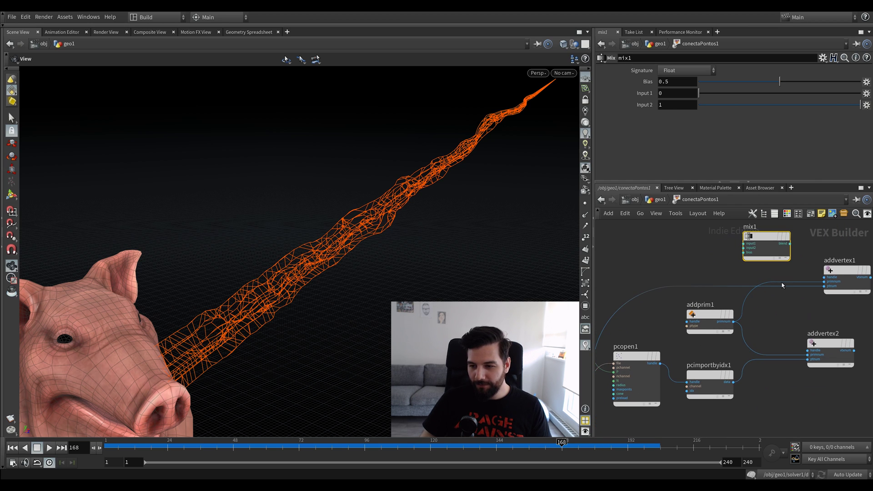
{"action": "middle_click_drag", "start_coordinate": [787, 278], "coordinate": [744, 290]}
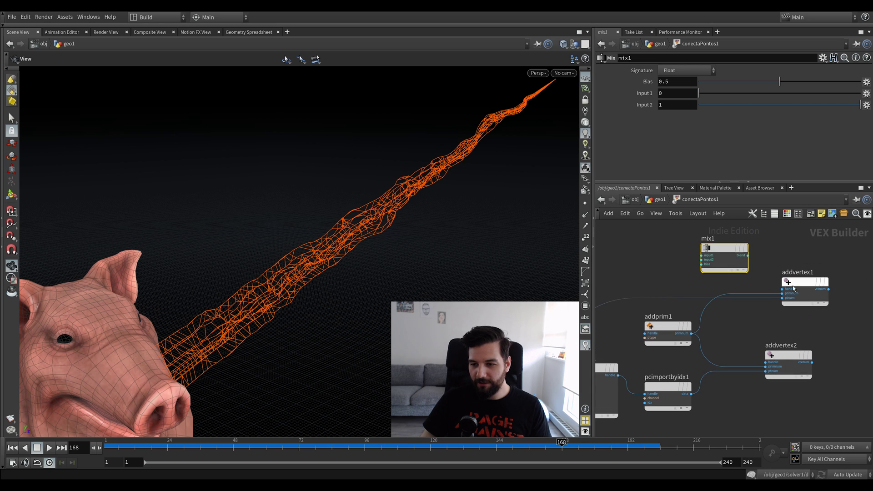
{"action": "scroll", "coordinate": [801, 293], "scroll_direction": "up", "scroll_amount": 1}
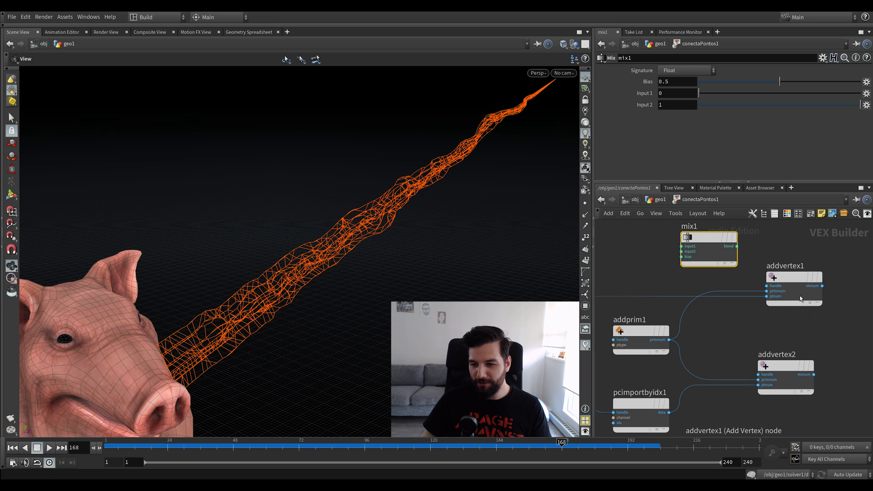
{"action": "left_click", "coordinate": [779, 284]}
{"action": "key", "text": "Escape"}
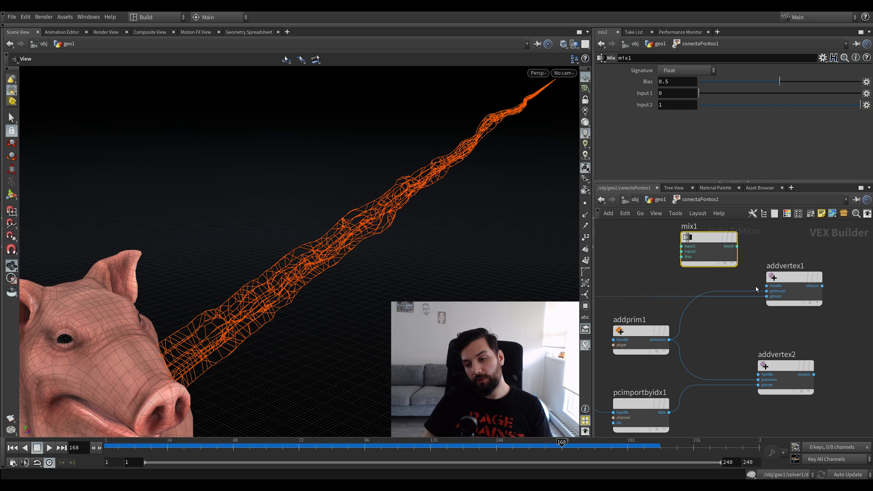
Connect the Cd output of the global parameters to mix1's bias input
{"action": "middle_click_drag", "start_coordinate": [656, 266], "coordinate": [786, 248]}
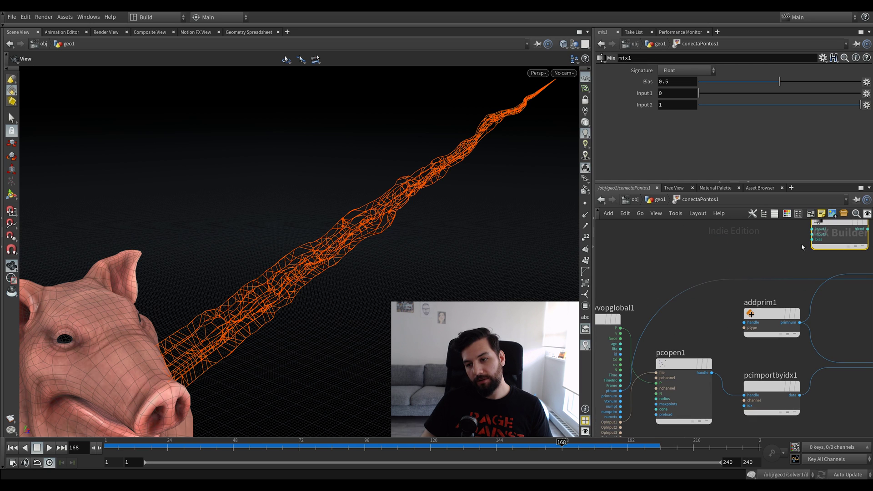
{"action": "left_click", "coordinate": [628, 359]}
{"action": "middle_click_drag", "start_coordinate": [740, 304], "coordinate": [631, 326]}
{"action": "left_click_drag", "start_coordinate": [728, 243], "coordinate": [735, 244]}
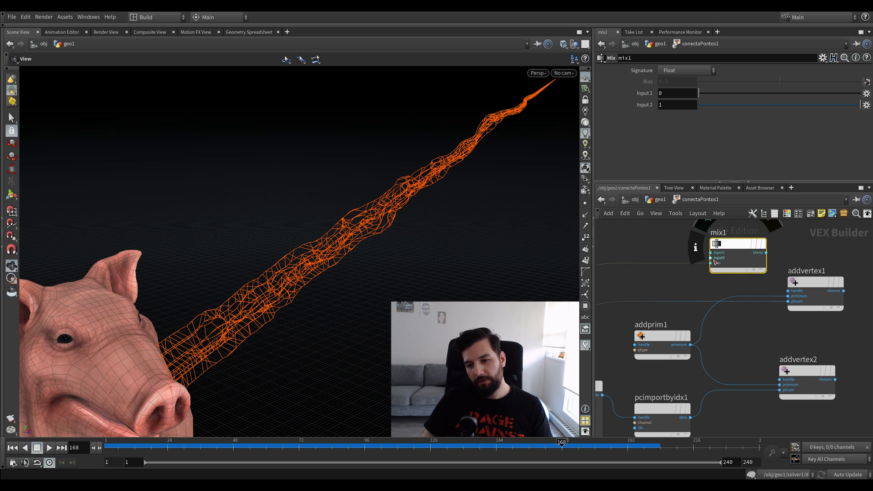
{"action": "left_click", "coordinate": [711, 252]}
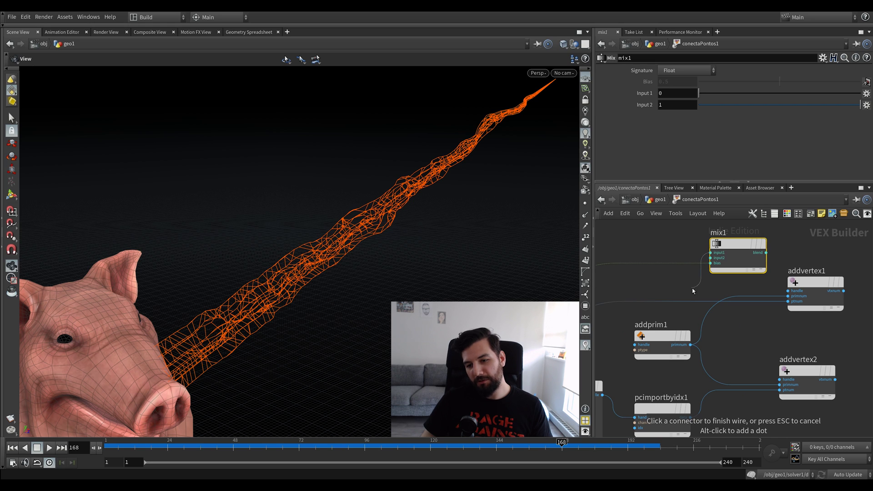
{"action": "middle_click_drag", "start_coordinate": [741, 349], "coordinate": [709, 331]}
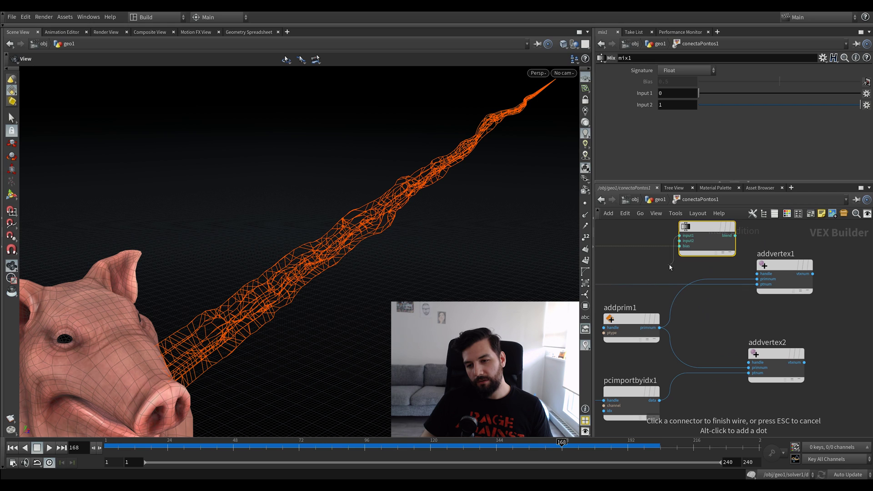
{"action": "key", "text": "Escape"}
{"action": "middle_click_drag", "start_coordinate": [708, 352], "coordinate": [740, 297]}
{"action": "scroll", "coordinate": [732, 369], "scroll_direction": "down", "scroll_amount": 1}
{"action": "middle_click_drag", "start_coordinate": [731, 369], "coordinate": [758, 387]}
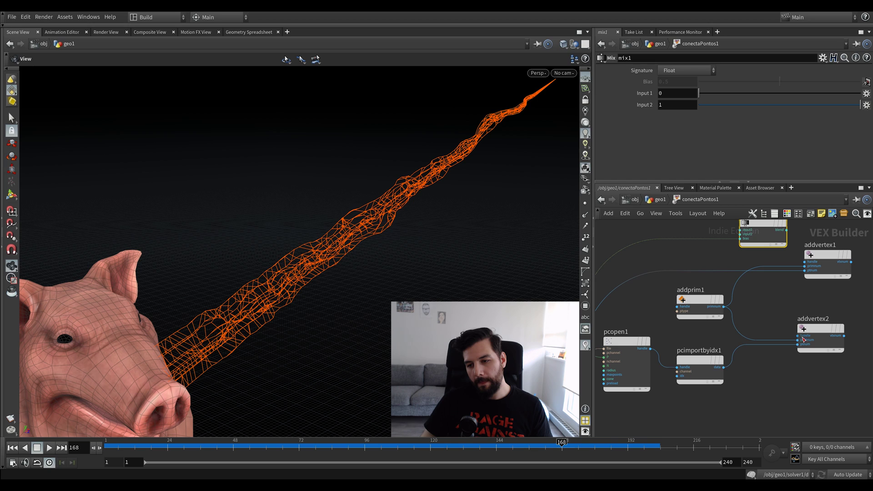
Connect the data output of pcimportbyidx1 to mix1's input2
{"action": "left_click", "coordinate": [703, 363]}
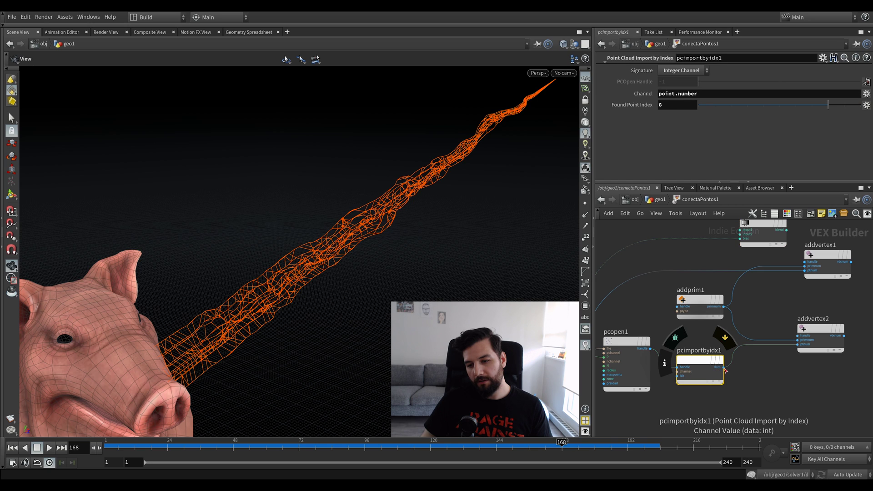
{"action": "left_click", "coordinate": [724, 367]}
{"action": "left_click_drag", "start_coordinate": [718, 246], "coordinate": [738, 244]}
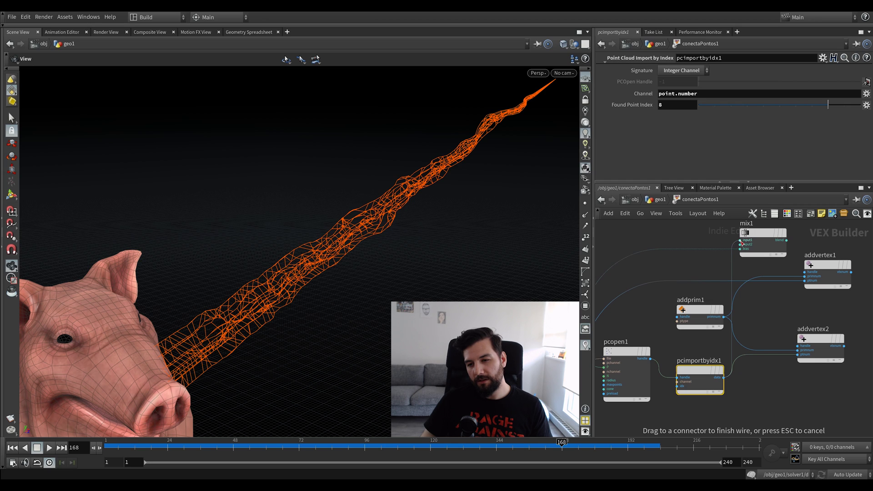
{"action": "left_click", "coordinate": [741, 246]}
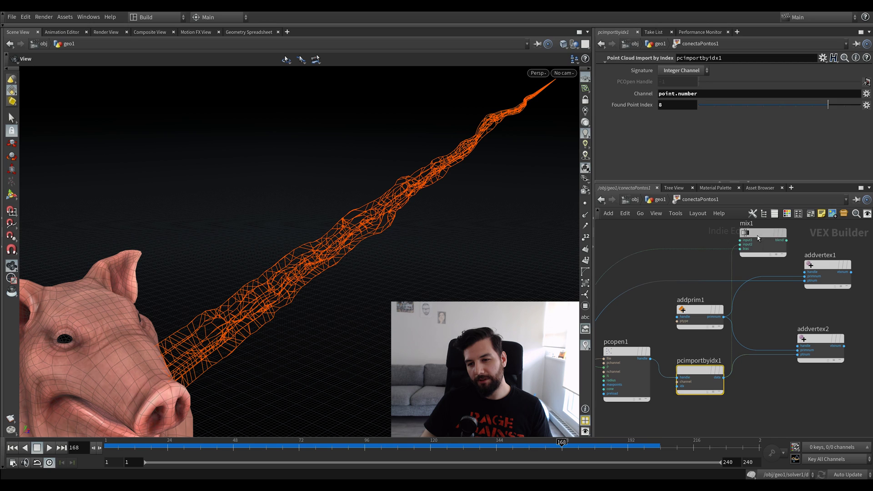
Set mix1's Input 1 to -1 and wire its blend output into addvertex2's ptnum input
{"action": "left_click", "coordinate": [757, 236]}
{"action": "type", "text": "-1"}
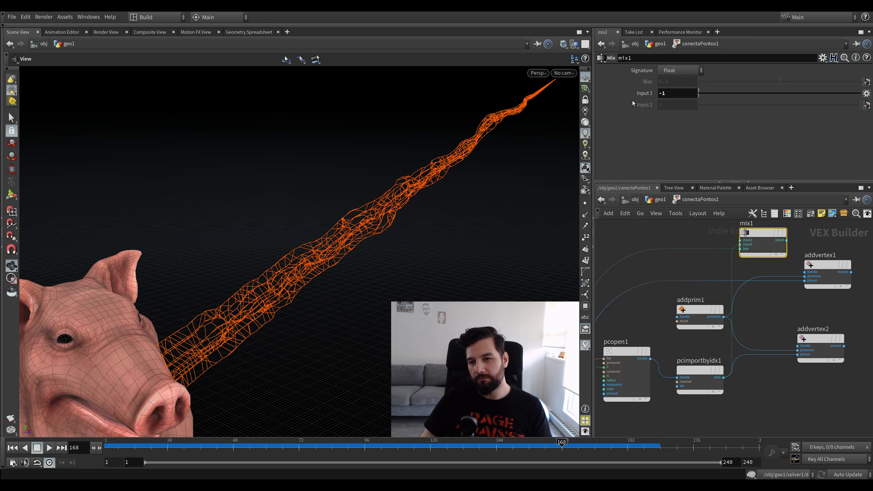
{"action": "scroll", "coordinate": [784, 245], "scroll_direction": "up", "scroll_amount": 2}
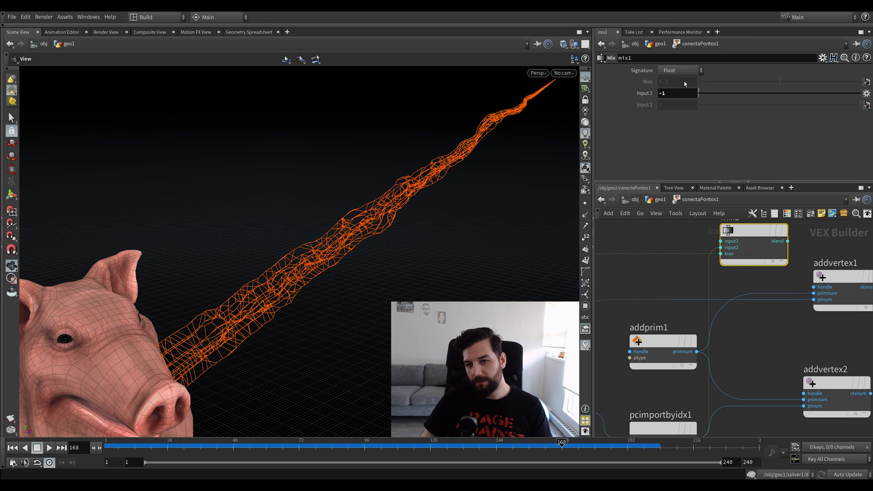
{"action": "left_click", "coordinate": [685, 70]}
{"action": "left_click", "coordinate": [688, 75]}
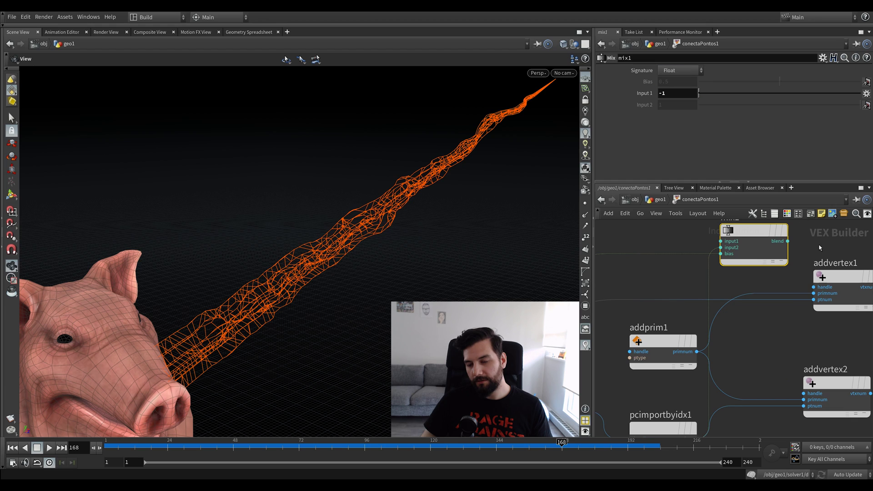
{"action": "left_click", "coordinate": [790, 241]}
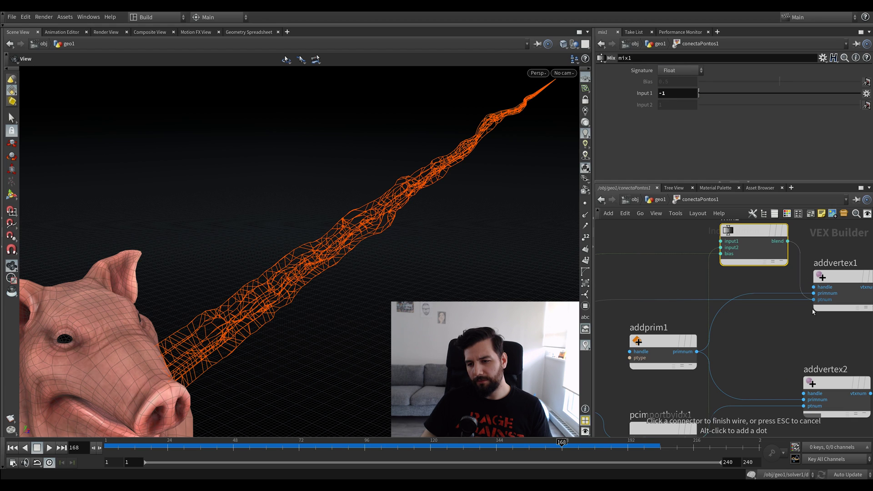
{"action": "left_click", "coordinate": [804, 407]}
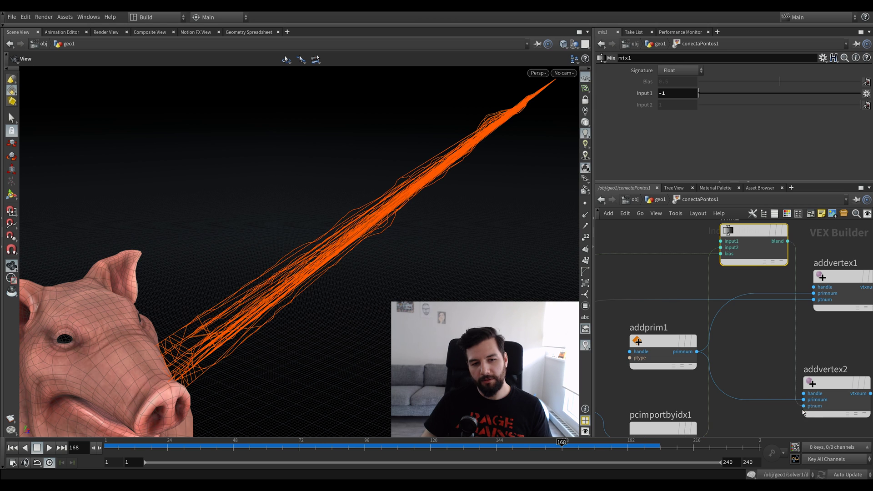
Try moving the pcimportbyidx1 wire to mix1's input1 and set Input 2 to 0
{"action": "left_click", "coordinate": [718, 248]}
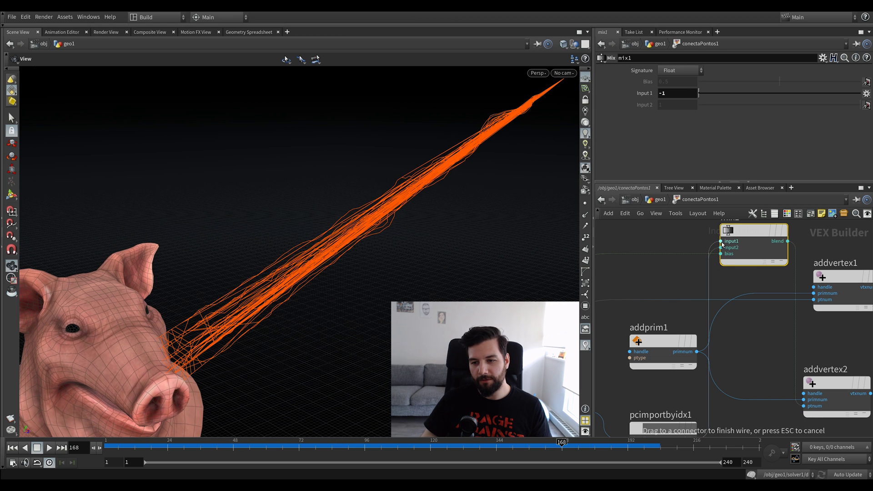
{"action": "left_click", "coordinate": [722, 242]}
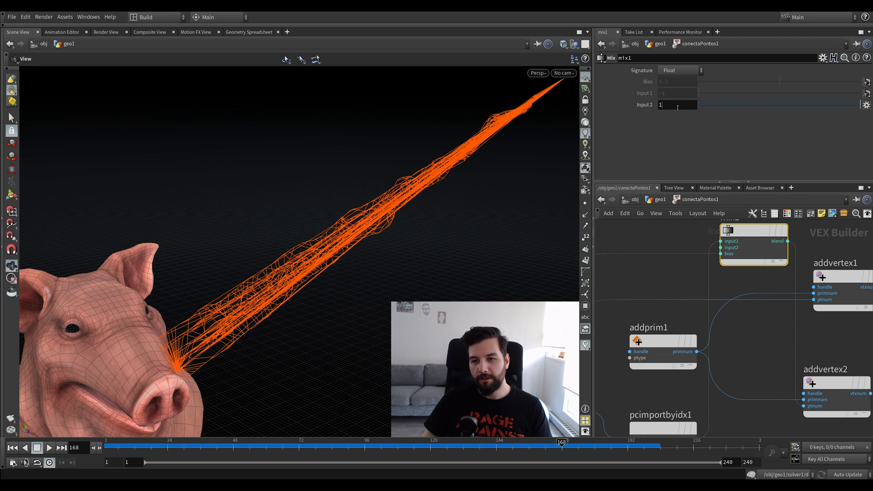
{"action": "type", "text": "0"}
{"action": "key", "text": "Return"}
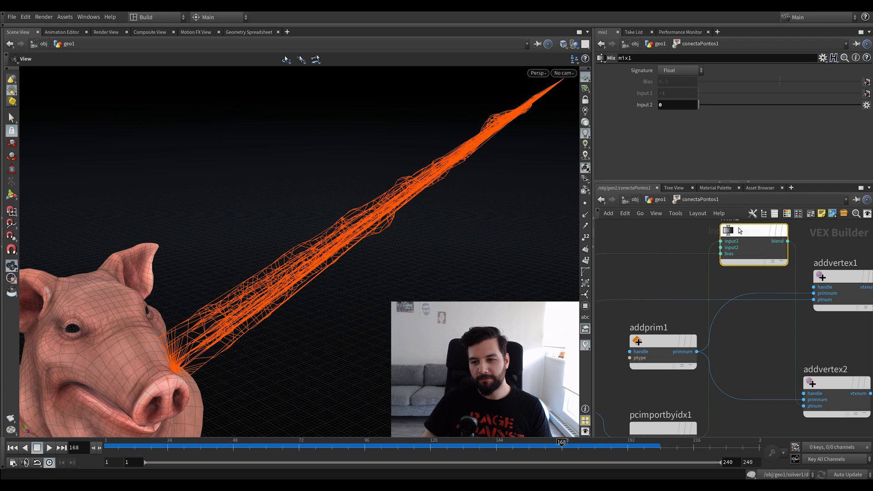
Move the pcimportbyidx1 wire back to mix1's input2 and inspect the beam strands up close
{"action": "left_click_drag", "start_coordinate": [507, 229], "coordinate": [308, 304]}
{"action": "left_click", "coordinate": [719, 242]}
{"action": "left_click", "coordinate": [722, 248]}
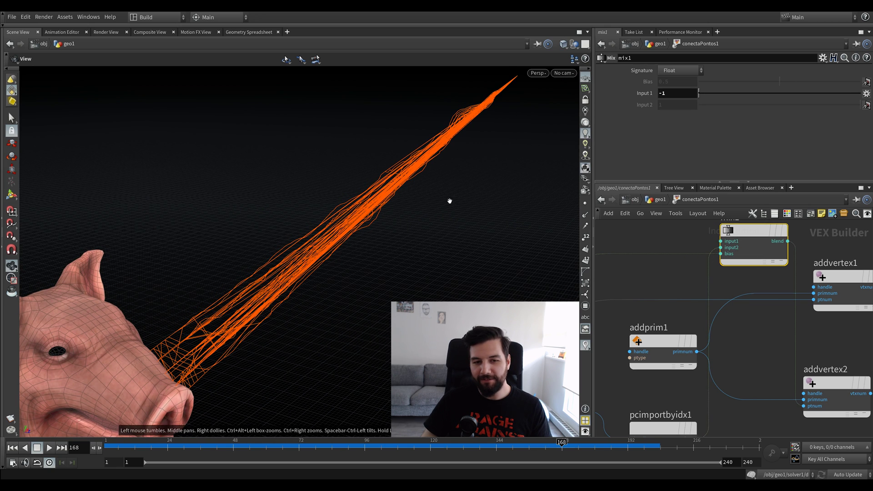
{"action": "scroll", "coordinate": [414, 241], "scroll_direction": "up", "scroll_amount": 8}
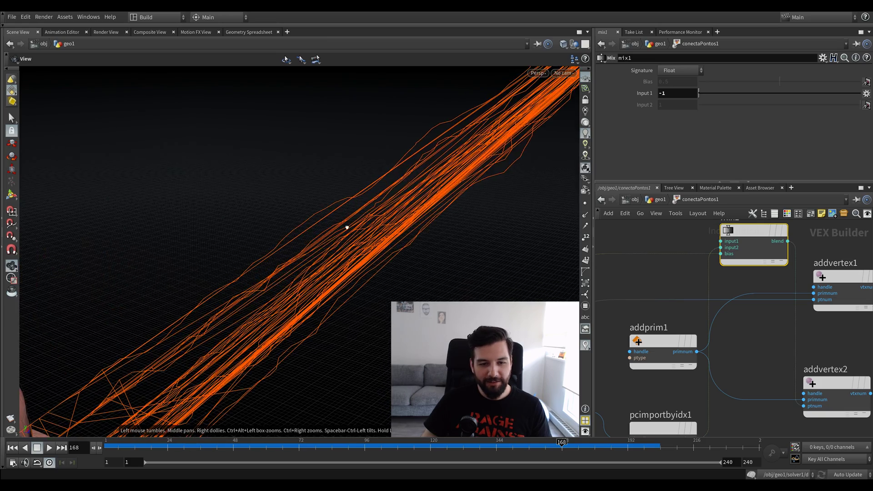
{"action": "scroll", "coordinate": [264, 270], "scroll_direction": "down", "scroll_amount": 6}
Disconnect mix1 from addvertex2, line addvertex1 up above addvertex2, and delete mix1
{"action": "middle_click_drag", "start_coordinate": [826, 326], "coordinate": [756, 338]}
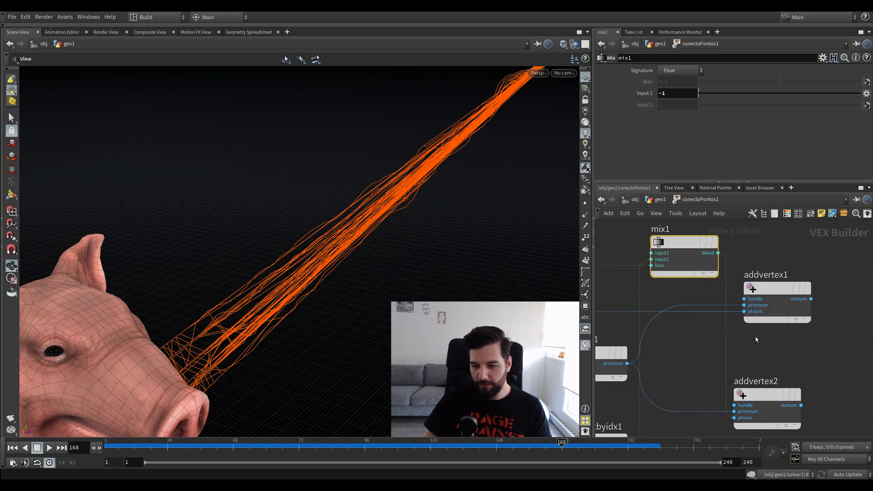
{"action": "left_click", "coordinate": [697, 366]}
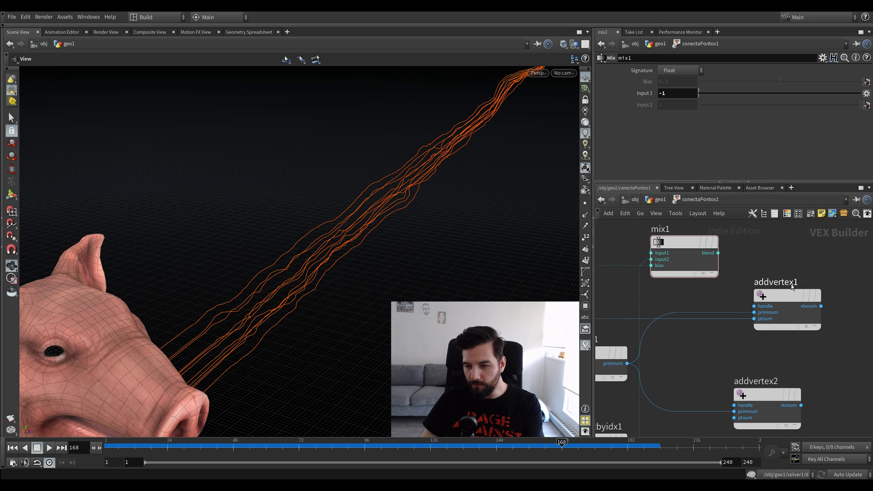
{"action": "left_click_drag", "start_coordinate": [768, 291], "coordinate": [758, 301]}
{"action": "left_click", "coordinate": [689, 242]}
{"action": "key", "text": "Delete"}
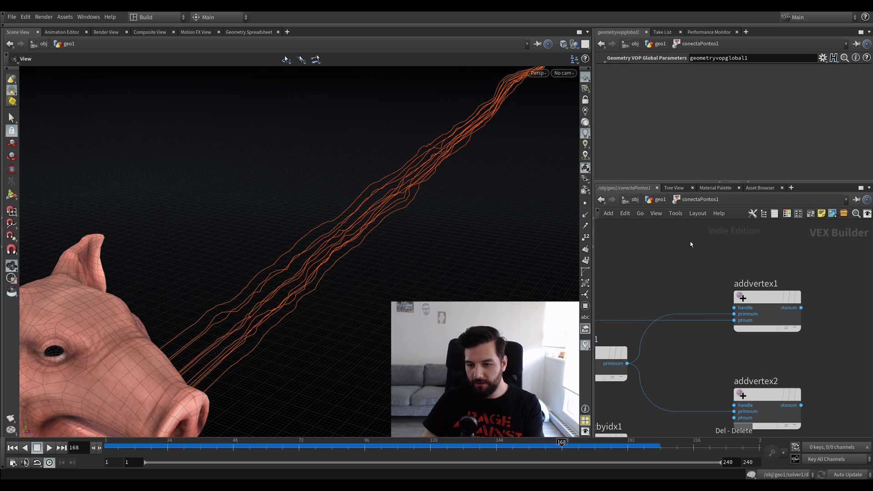
Select addvertex1 and check its parameters
{"action": "middle_click_drag", "start_coordinate": [710, 254], "coordinate": [735, 233]}
{"action": "left_click", "coordinate": [764, 290]}
{"action": "middle_click_drag", "start_coordinate": [752, 388], "coordinate": [750, 336]}
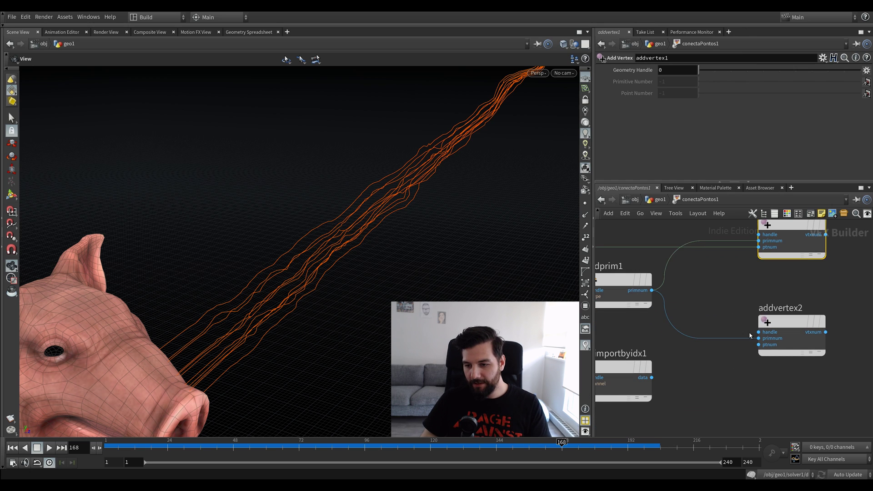
Connect pcimportbyidx1's data output to addvertex2's ptnum input
{"action": "left_click", "coordinate": [759, 346]}
{"action": "left_click", "coordinate": [661, 378]}
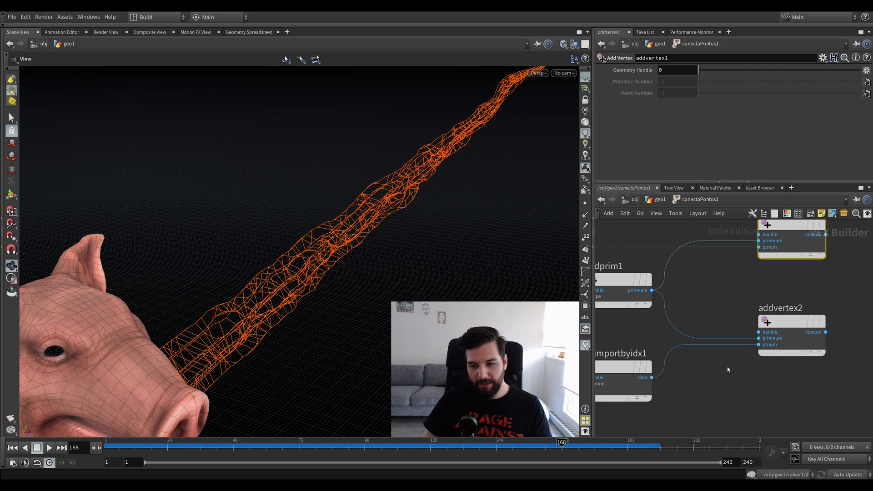
{"action": "middle_click_drag", "start_coordinate": [614, 364], "coordinate": [656, 339]}
{"action": "mouse_move", "coordinate": [817, 298]}
{"action": "scroll", "coordinate": [803, 325], "scroll_direction": "down", "scroll_amount": 2}
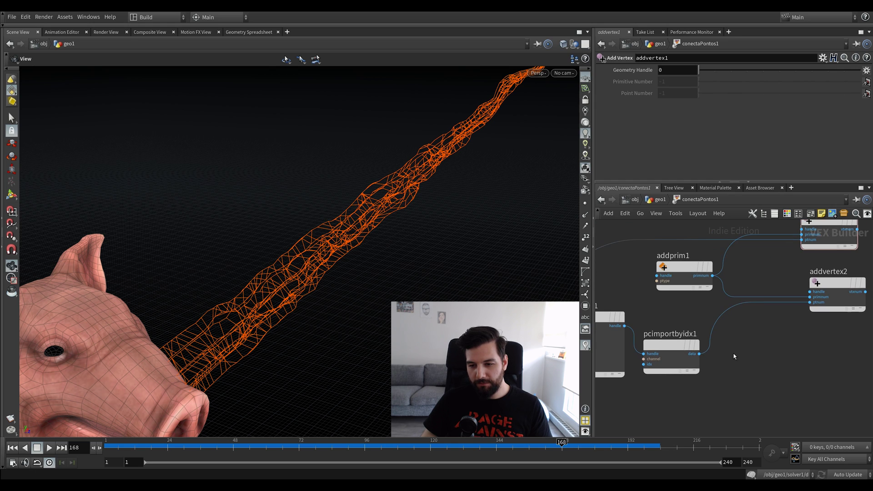
Add a Two Way Switch node and place it beneath addvertex2
{"action": "key", "text": "Tab"}
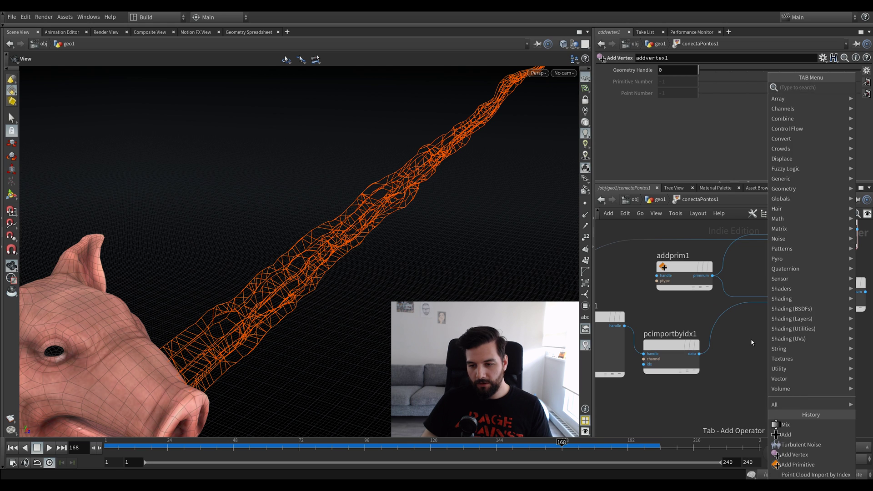
{"action": "key", "text": "Escape"}
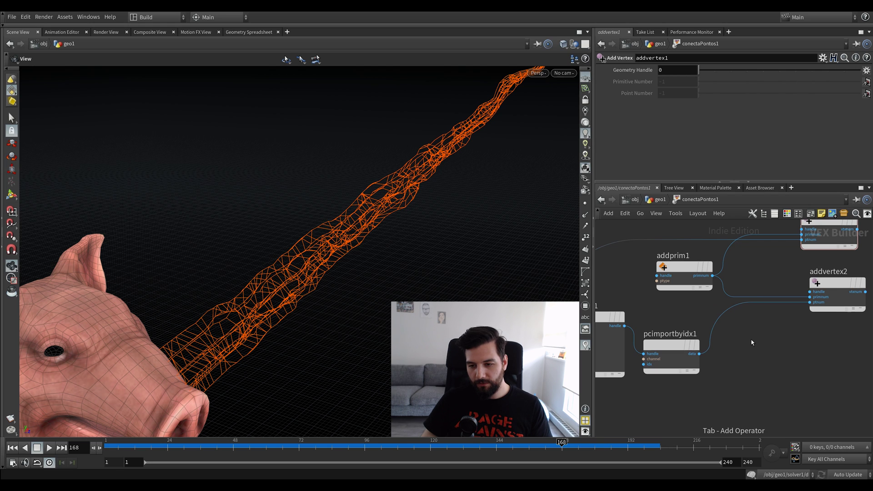
{"action": "key", "text": "Tab"}
{"action": "type", "text": "tw"}
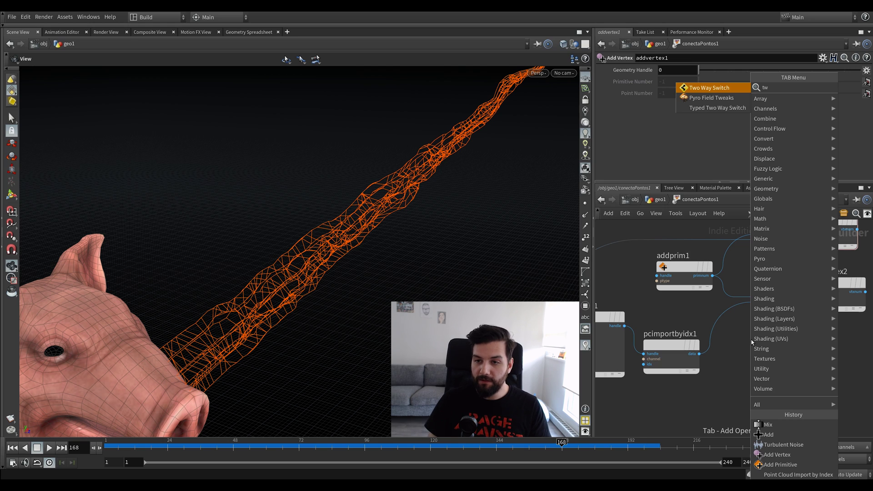
{"action": "key", "text": "Return"}
{"action": "left_click", "coordinate": [751, 348]}
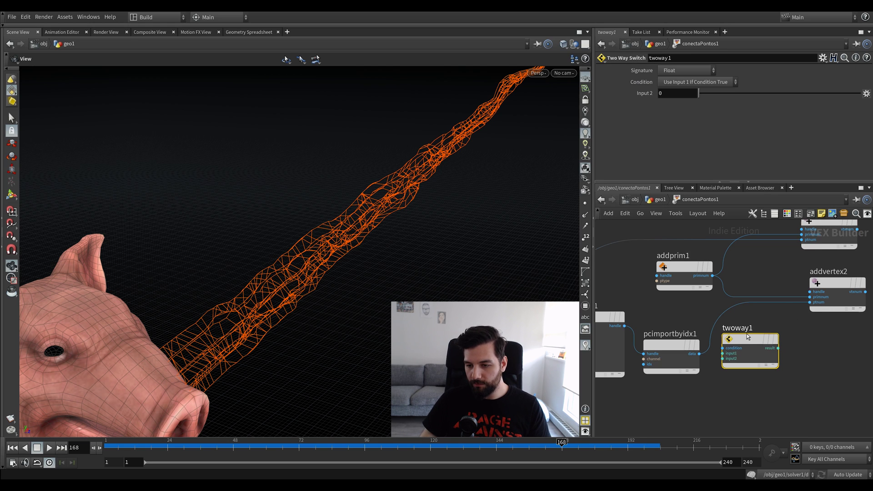
{"action": "left_click_drag", "start_coordinate": [749, 335], "coordinate": [821, 341]}
Add a Compare node and arrange it beside the input side of twoway1
{"action": "key", "text": "Tab"}
{"action": "type", "text": "vo"}
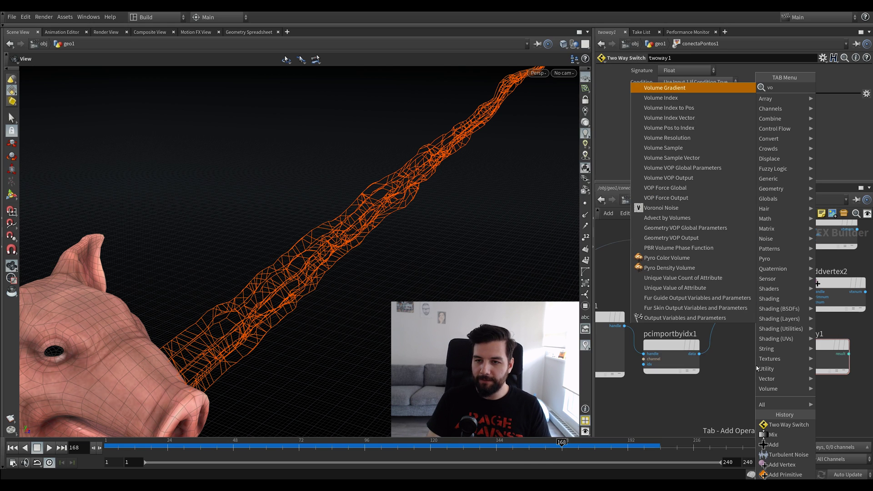
{"action": "key", "text": "BackSpace"}
{"action": "key", "text": "BackSpace"}
{"action": "type", "text": "com"}
{"action": "key", "text": "Return"}
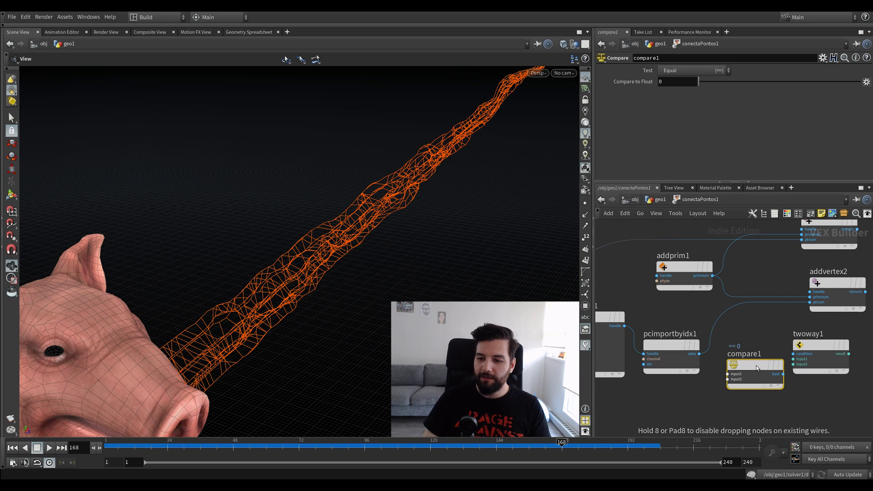
{"action": "left_click", "coordinate": [756, 366]}
{"action": "left_click_drag", "start_coordinate": [758, 339], "coordinate": [767, 351]}
{"action": "left_click_drag", "start_coordinate": [706, 359], "coordinate": [714, 351]}
{"action": "left_click_drag", "start_coordinate": [774, 357], "coordinate": [790, 358]}
{"action": "left_click_drag", "start_coordinate": [713, 354], "coordinate": [717, 357]}
{"action": "left_click", "coordinate": [781, 354]}
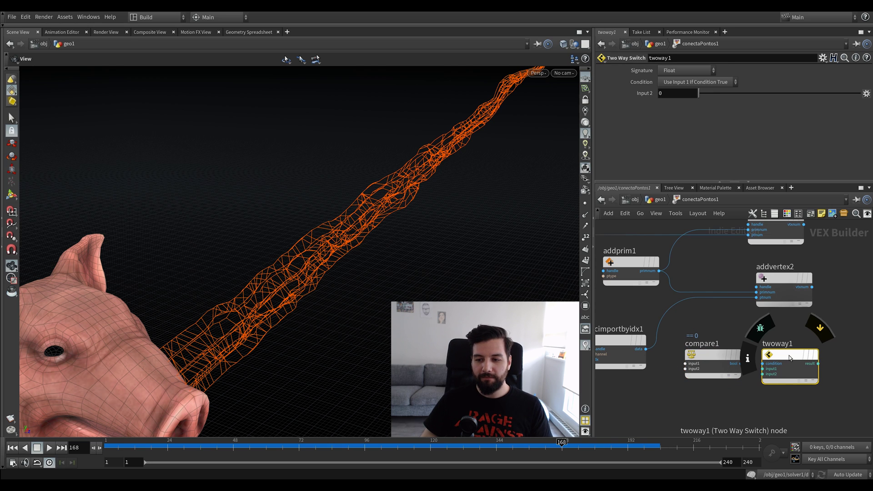
{"action": "scroll", "coordinate": [739, 333], "scroll_direction": "down", "scroll_amount": 2}
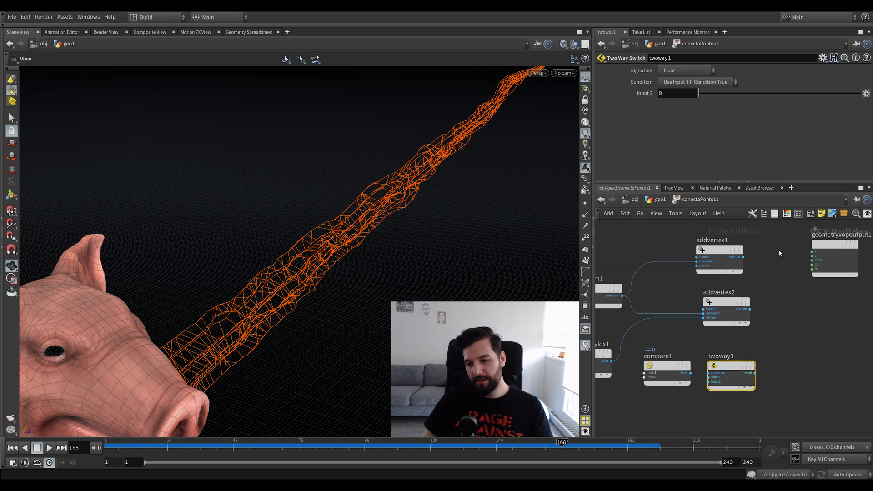
{"action": "middle_click_drag", "start_coordinate": [728, 318], "coordinate": [672, 342]}
{"action": "left_click_drag", "start_coordinate": [793, 256], "coordinate": [772, 325]}
{"action": "middle_click_drag", "start_coordinate": [816, 332], "coordinate": [828, 310]}
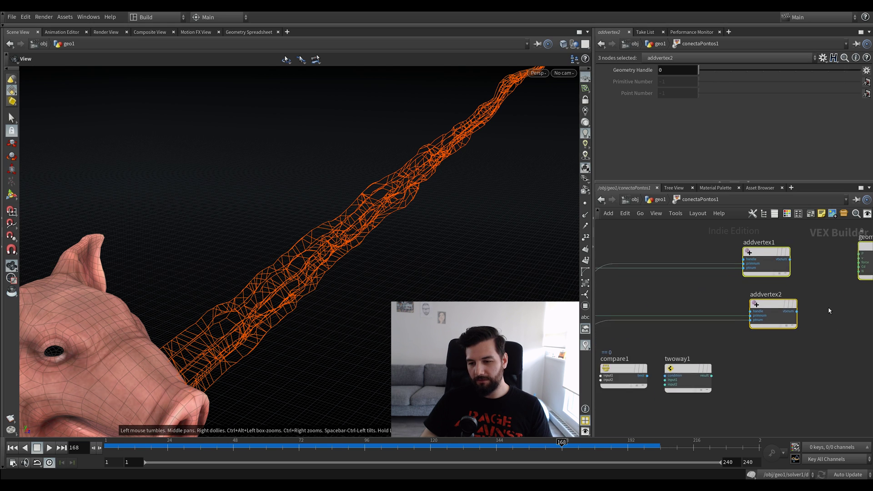
{"action": "scroll", "coordinate": [826, 312], "scroll_direction": "up", "scroll_amount": 2}
{"action": "left_click", "coordinate": [826, 314]}
Wire the color output of geometryvopglobal1 into compare1's input1 and select compare1
{"action": "middle_click_drag", "start_coordinate": [627, 377], "coordinate": [762, 359]}
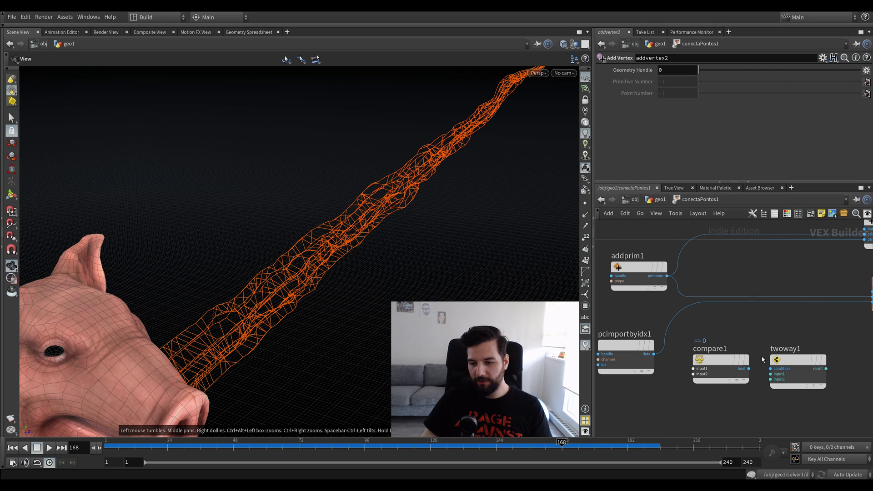
{"action": "left_click", "coordinate": [694, 368]}
{"action": "middle_click_drag", "start_coordinate": [599, 334], "coordinate": [722, 327]}
{"action": "scroll", "coordinate": [616, 322], "scroll_direction": "up", "scroll_amount": 2}
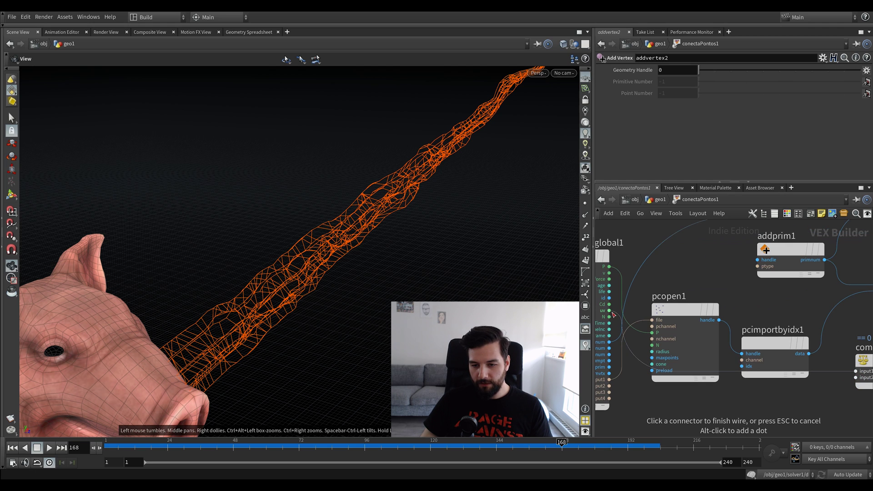
{"action": "left_click", "coordinate": [612, 315]}
{"action": "middle_click_drag", "start_coordinate": [803, 306], "coordinate": [638, 300]}
{"action": "left_click", "coordinate": [707, 350]}
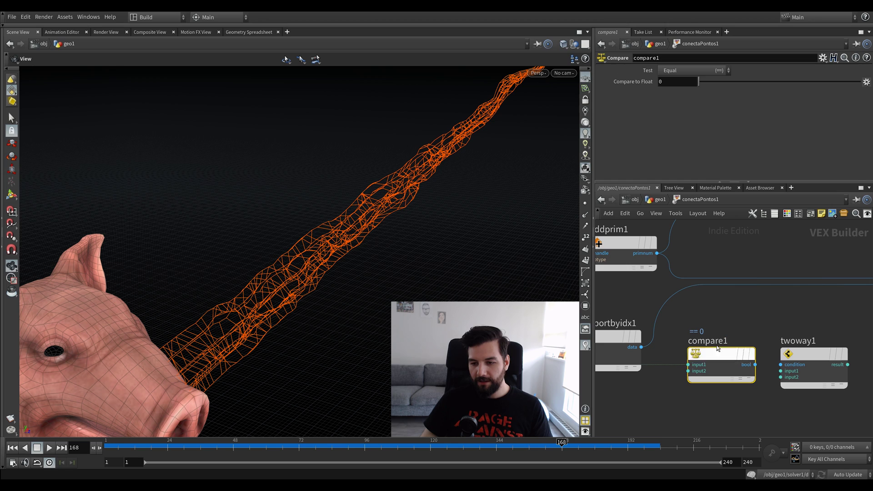
Set compare1's Test to Less Than and Compare to Float to 1
{"action": "left_click", "coordinate": [692, 71]}
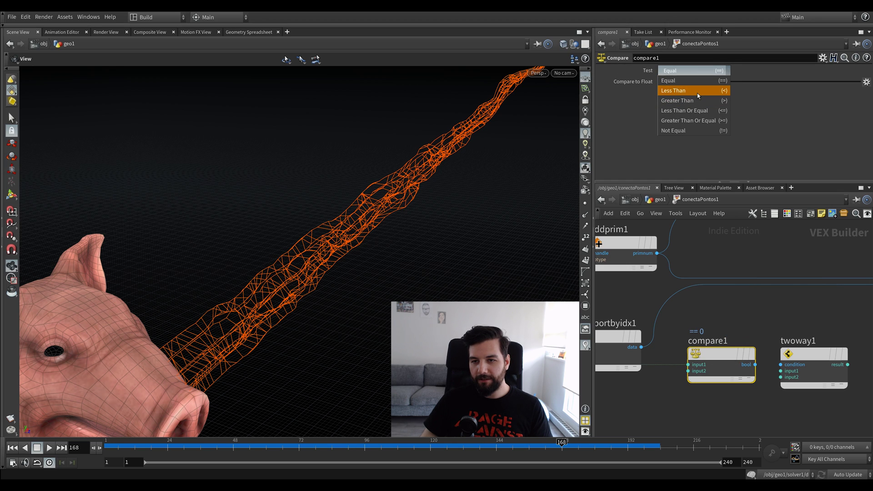
{"action": "left_click", "coordinate": [698, 91]}
{"action": "left_click", "coordinate": [677, 81]}
{"action": "type", "text": "1"}
{"action": "key", "text": "Return"}
Wire compare1's bool output to twoway1's condition and pcimportbyidx1's data output to twoway1's input1
{"action": "left_click", "coordinate": [755, 364]}
{"action": "left_click", "coordinate": [781, 364]}
{"action": "left_click_drag", "start_coordinate": [808, 355], "coordinate": [806, 326]}
{"action": "middle_click_drag", "start_coordinate": [821, 396], "coordinate": [764, 388]}
{"action": "scroll", "coordinate": [820, 405], "scroll_direction": "down", "scroll_amount": 3}
{"action": "scroll", "coordinate": [762, 385], "scroll_direction": "up", "scroll_amount": 3}
{"action": "middle_click_drag", "start_coordinate": [631, 273], "coordinate": [676, 289]}
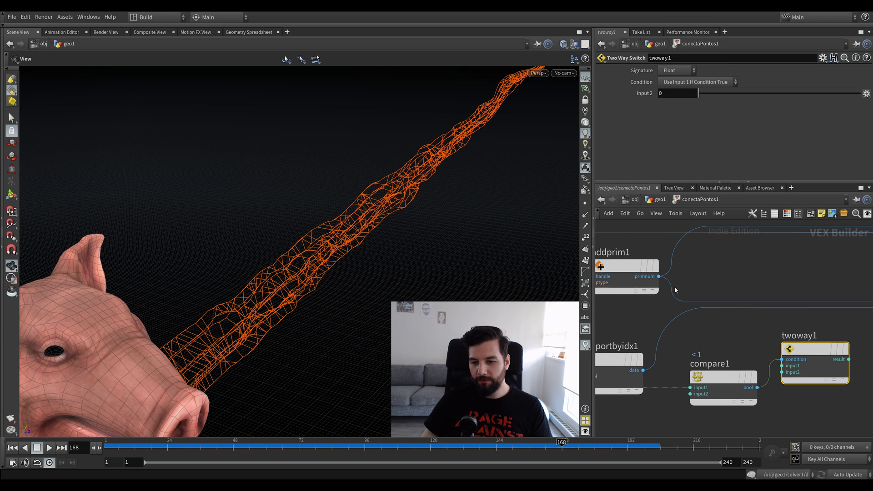
{"action": "left_click", "coordinate": [643, 370]}
{"action": "middle_click_drag", "start_coordinate": [702, 345], "coordinate": [719, 329]}
{"action": "scroll", "coordinate": [719, 329], "scroll_direction": "down", "scroll_amount": 1}
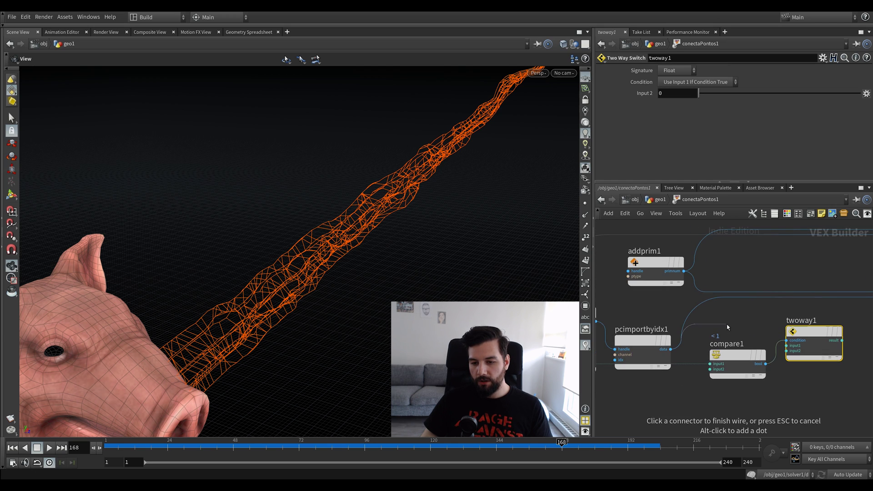
{"action": "left_click", "coordinate": [787, 346]}
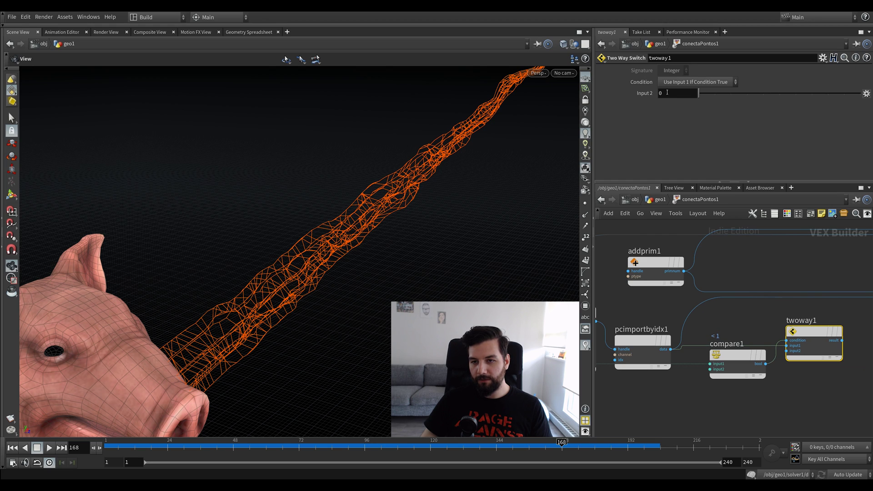
Wire geometryvopglobal1's ptnum into twoway1's input2, and twoway1's result into addvertex2's ptnum
{"action": "left_click_drag", "start_coordinate": [675, 95], "coordinate": [629, 106]}
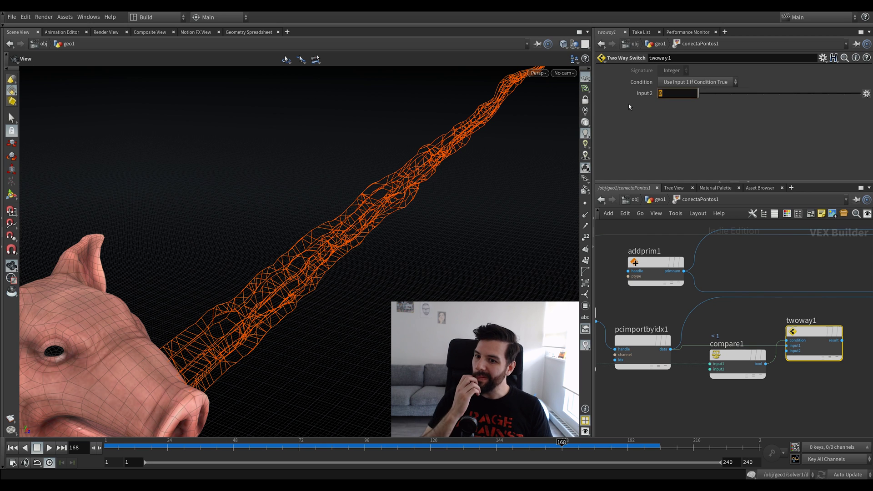
{"action": "left_click", "coordinate": [787, 351]}
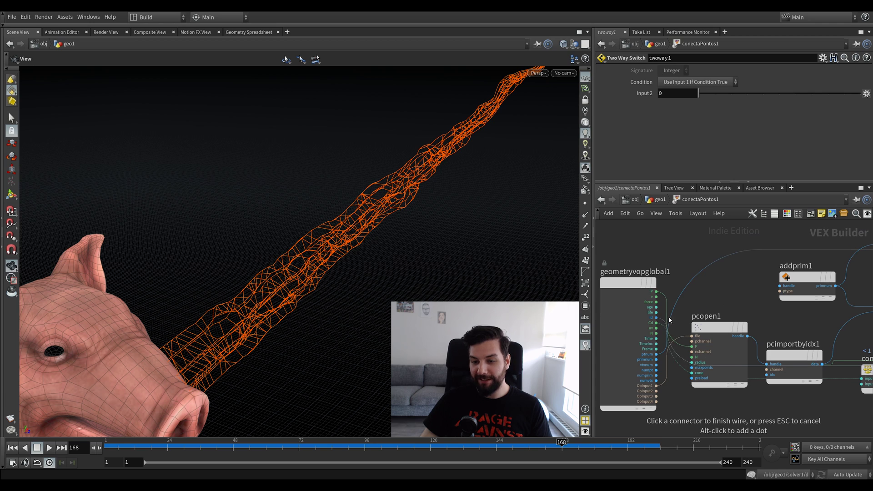
{"action": "left_click", "coordinate": [659, 354]}
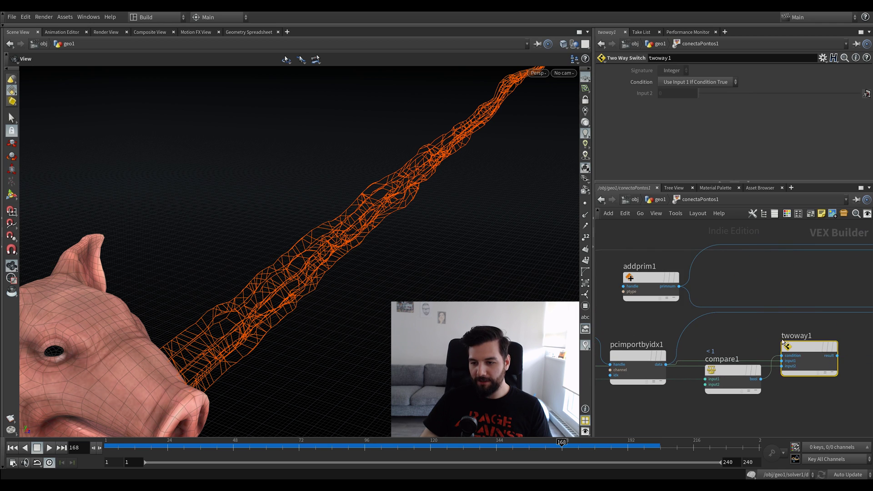
{"action": "left_click", "coordinate": [746, 371]}
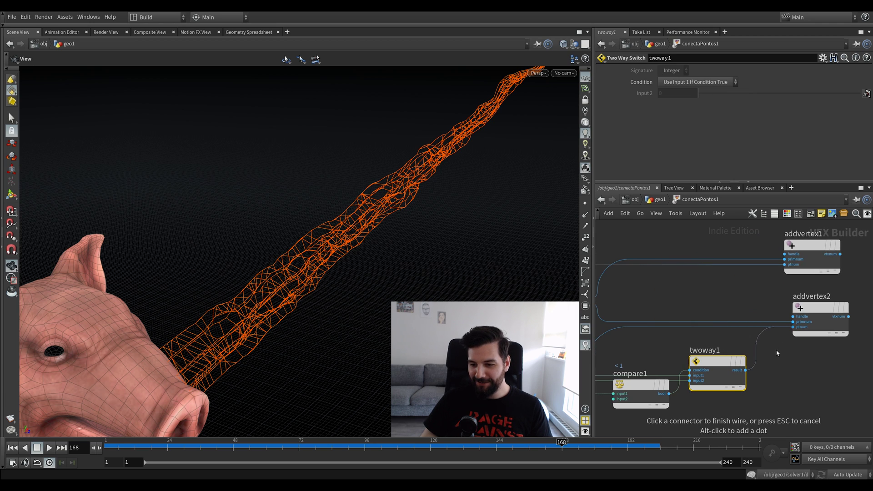
{"action": "left_click", "coordinate": [793, 327]}
Try lower Compare to Float values on compare1, restore it to 1, and inspect the beam's connecting lines from several angles
{"action": "left_click_drag", "start_coordinate": [346, 287], "coordinate": [450, 269]}
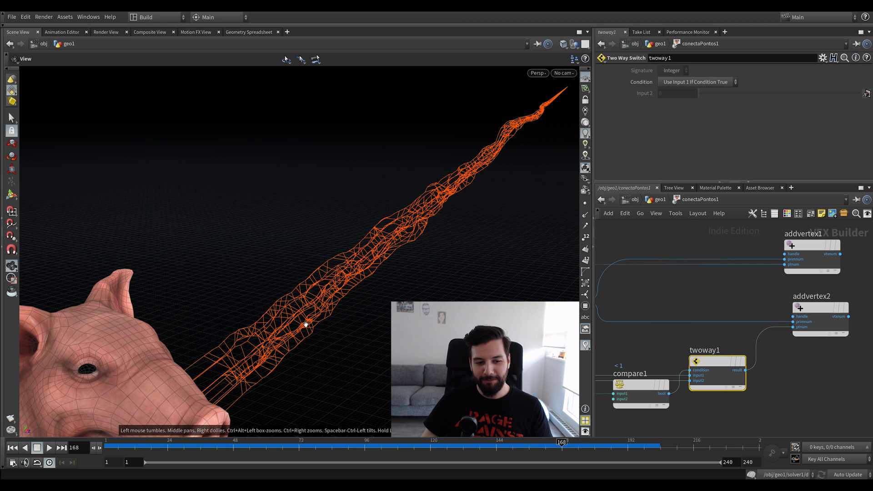
{"action": "left_click_drag", "start_coordinate": [302, 312], "coordinate": [296, 311]}
{"action": "left_click_drag", "start_coordinate": [632, 390], "coordinate": [642, 408]}
{"action": "left_click_drag", "start_coordinate": [861, 81], "coordinate": [762, 96]}
{"action": "left_click_drag", "start_coordinate": [687, 89], "coordinate": [856, 88]}
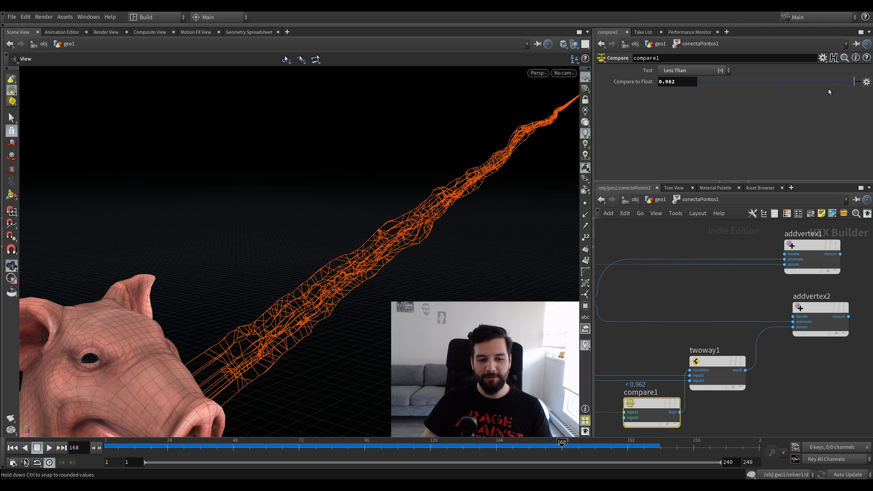
{"action": "left_click_drag", "start_coordinate": [844, 91], "coordinate": [861, 93]}
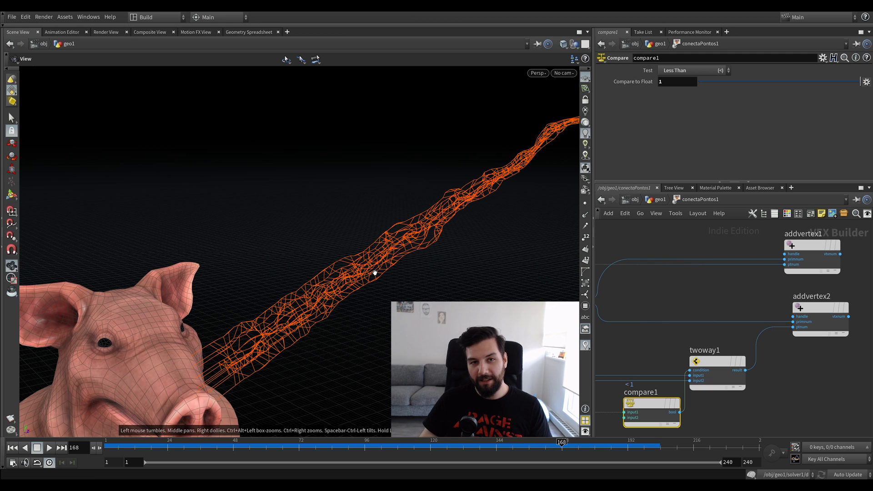
{"action": "left_click_drag", "start_coordinate": [265, 292], "coordinate": [230, 376]}
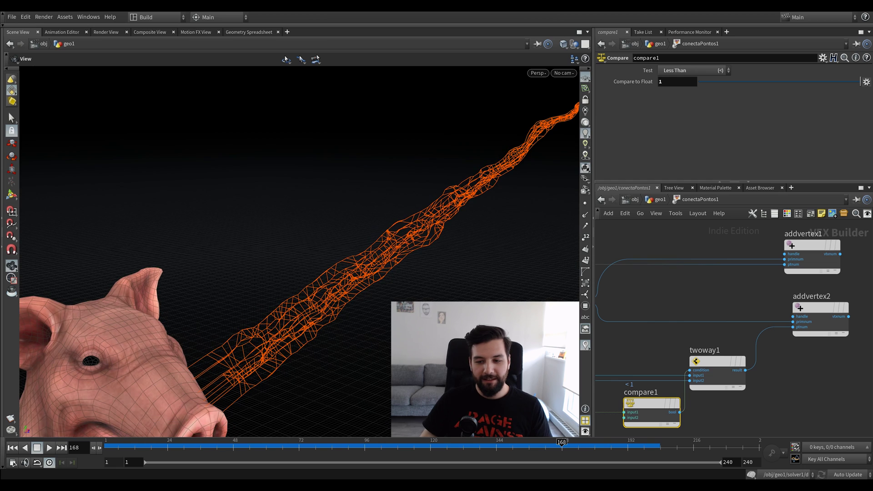
{"action": "middle_click_drag", "start_coordinate": [721, 410], "coordinate": [733, 410]}
{"action": "left_click_drag", "start_coordinate": [270, 352], "coordinate": [263, 372]}
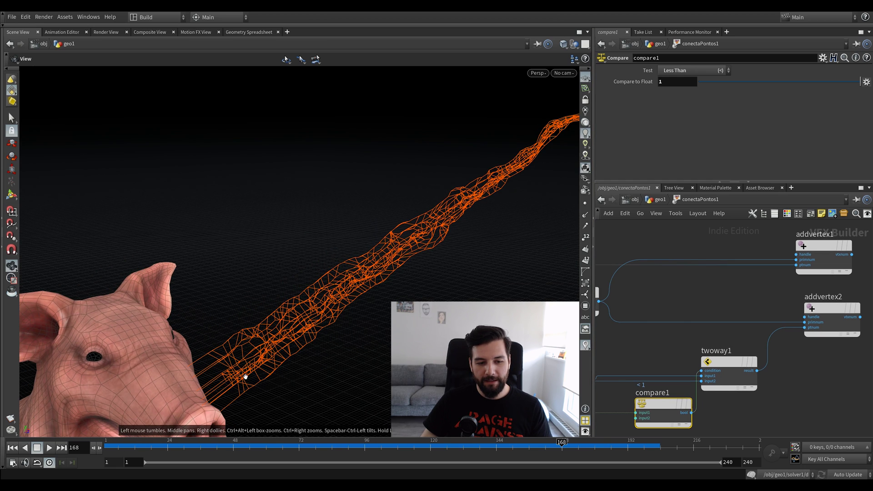
{"action": "middle_click_drag", "start_coordinate": [420, 227], "coordinate": [341, 247]}
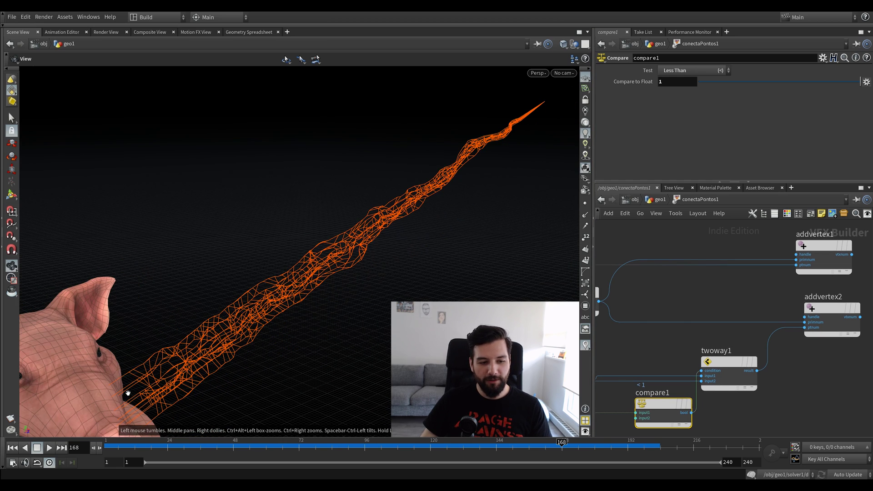
{"action": "middle_click_drag", "start_coordinate": [132, 386], "coordinate": [286, 305]}
Return to geo1, insert a Smooth node between conectaPontos1 and color4, display it, and set its Strength to 29.34
{"action": "left_click", "coordinate": [660, 200]}
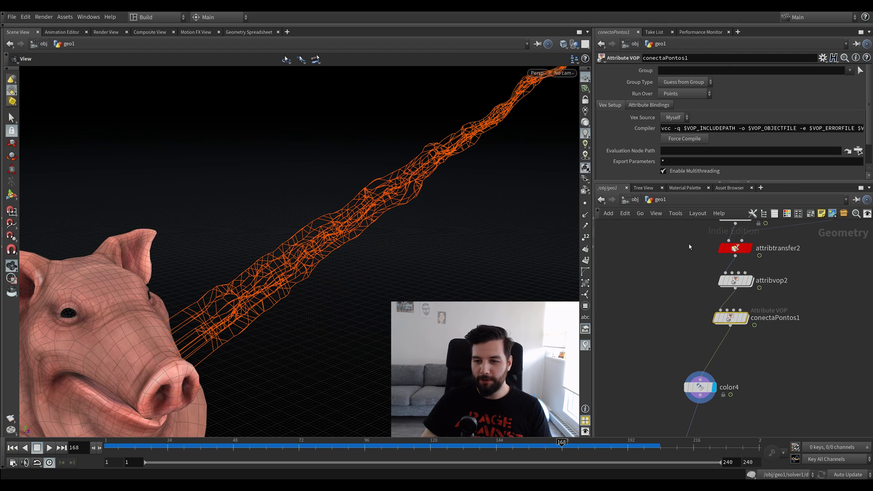
{"action": "left_click_drag", "start_coordinate": [711, 353], "coordinate": [736, 341]}
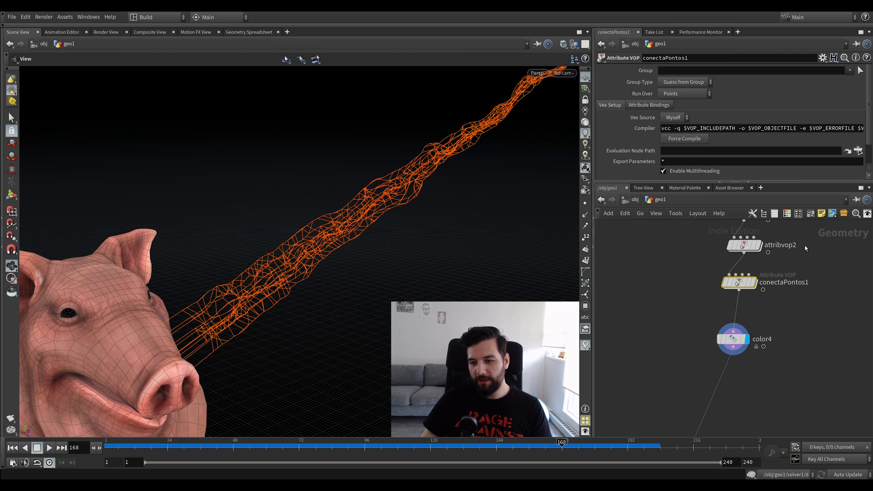
{"action": "left_click", "coordinate": [744, 246]}
{"action": "key", "text": "Tab"}
{"action": "type", "text": "sm"}
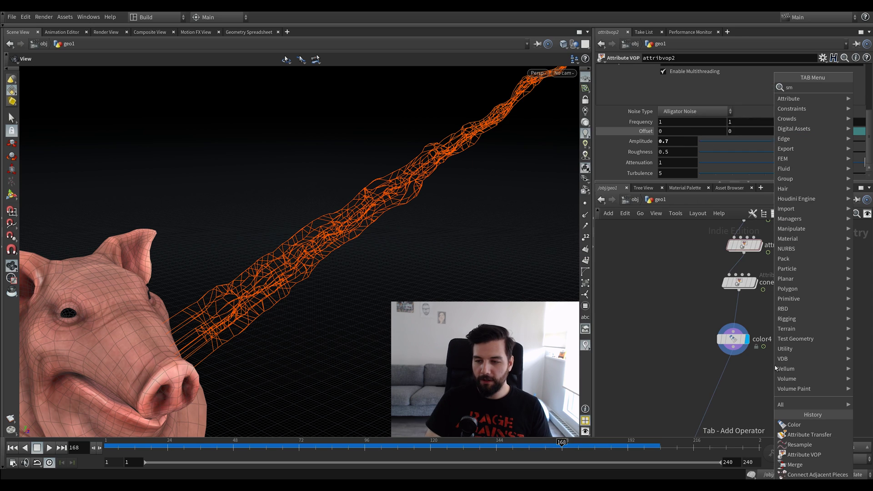
{"action": "key", "text": "Return"}
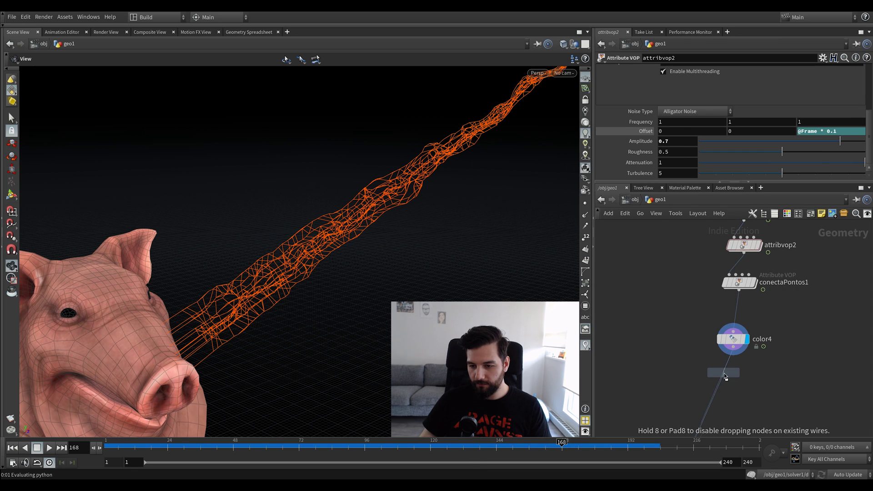
{"action": "left_click", "coordinate": [736, 379]}
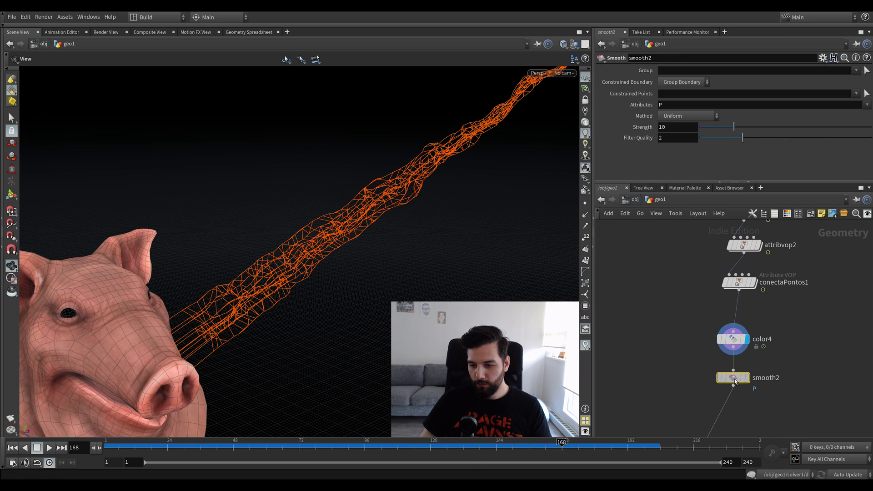
{"action": "left_click_drag", "start_coordinate": [736, 378], "coordinate": [739, 320]}
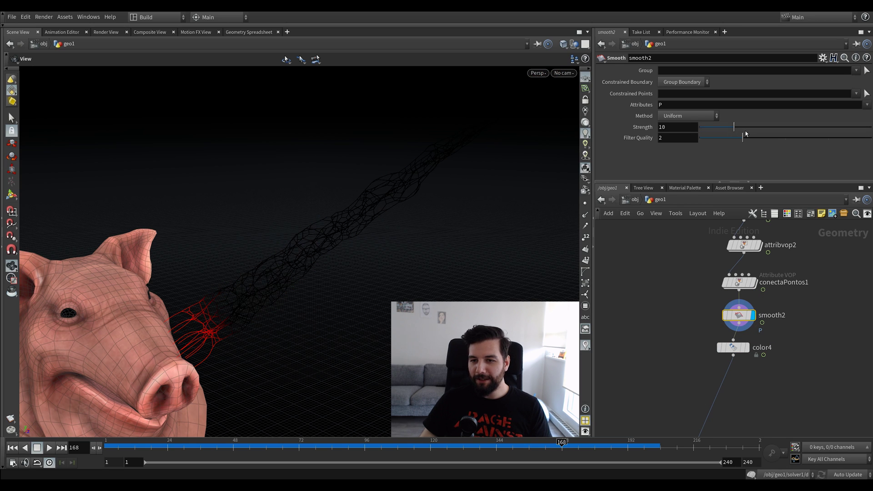
{"action": "left_click_drag", "start_coordinate": [734, 129], "coordinate": [800, 132]}
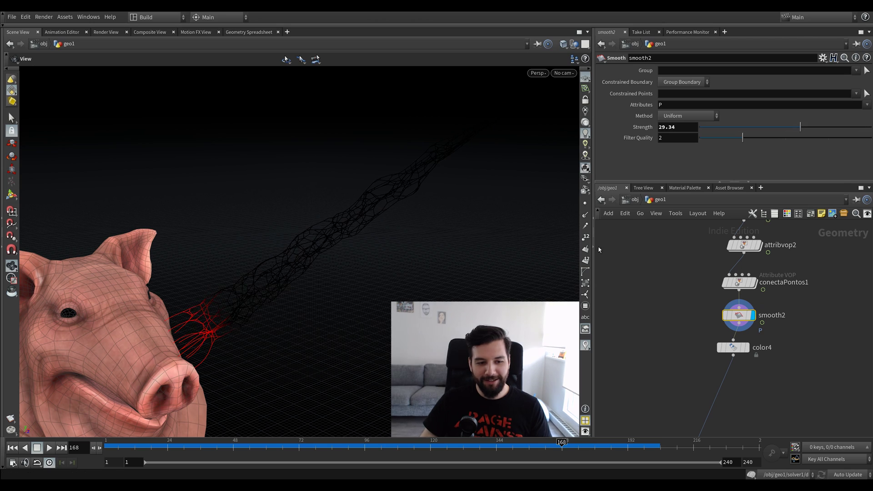
Set smooth2's Strength to 28.54 and Filter Quality to 1, checking the strands near the pig's snout
{"action": "middle_click_drag", "start_coordinate": [113, 322], "coordinate": [208, 283]}
{"action": "right_click_drag", "start_coordinate": [208, 284], "coordinate": [297, 254]}
{"action": "left_click_drag", "start_coordinate": [367, 331], "coordinate": [295, 347]}
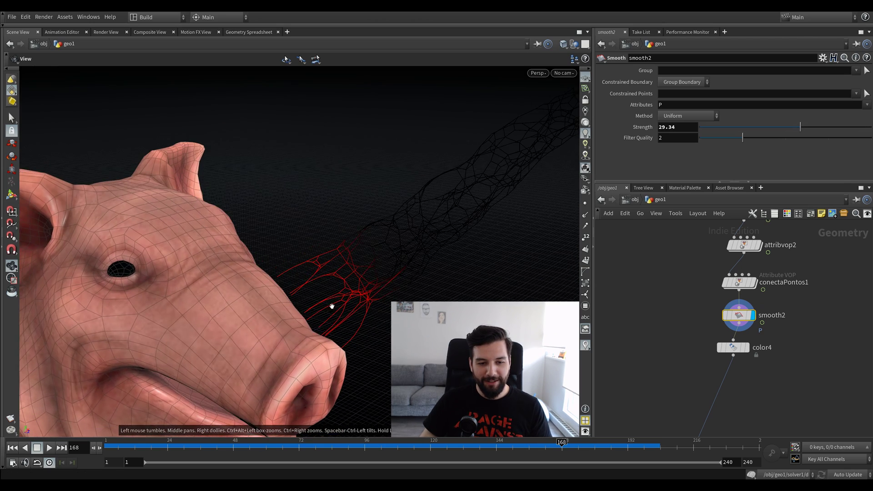
{"action": "left_click_drag", "start_coordinate": [794, 129], "coordinate": [707, 139]}
{"action": "left_click_drag", "start_coordinate": [401, 229], "coordinate": [336, 258]}
{"action": "key", "text": "w"}
{"action": "key", "text": "w"}
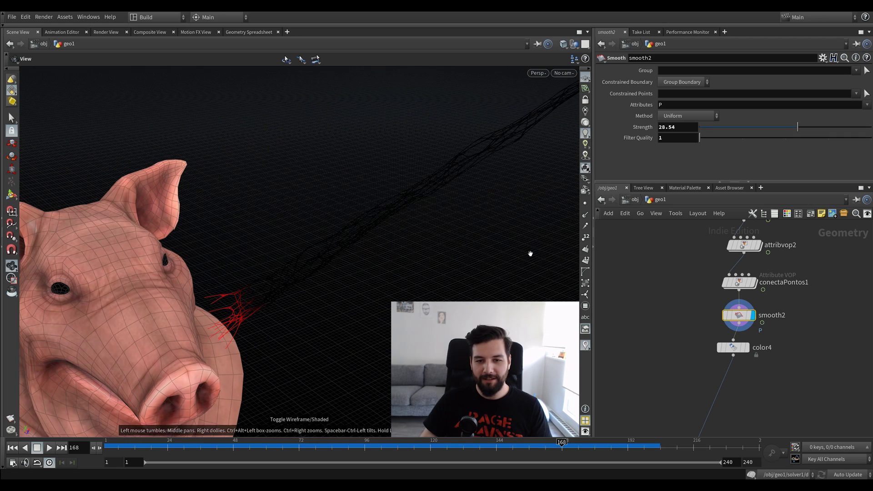
Display color4 and scrub the timeline to frame 77 to check the smoothed beam
{"action": "left_click", "coordinate": [747, 348]}
{"action": "left_click_drag", "start_coordinate": [418, 241], "coordinate": [361, 214]}
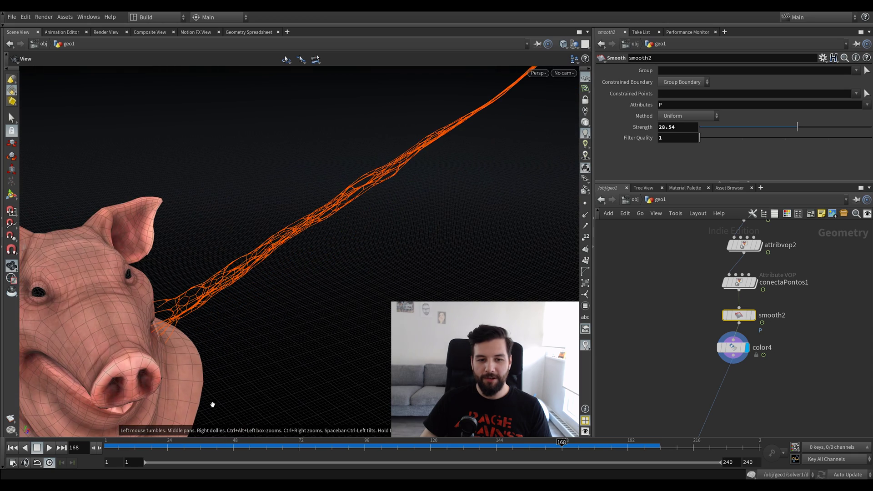
{"action": "left_click", "coordinate": [205, 446]}
{"action": "left_click_drag", "start_coordinate": [204, 445], "coordinate": [312, 441]}
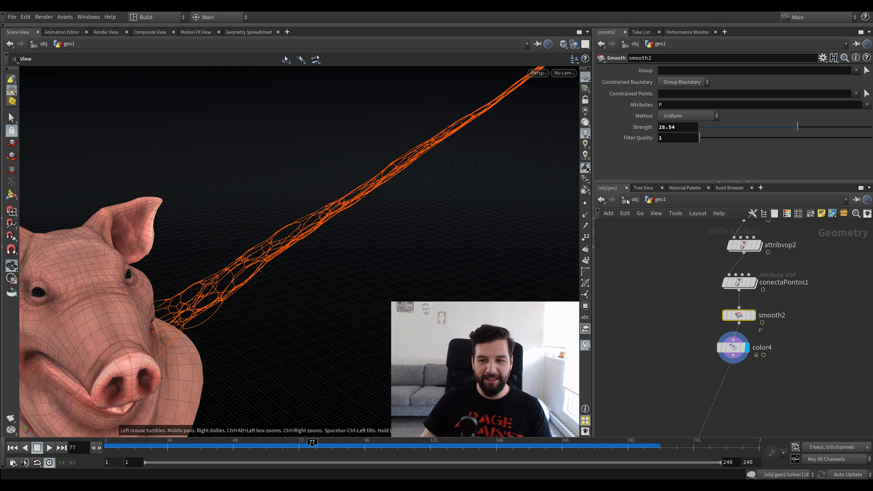
Set smooth2's Strength to 23.11 and look through its Constrained Boundary options without changing them
{"action": "left_click_drag", "start_coordinate": [784, 125], "coordinate": [779, 127]}
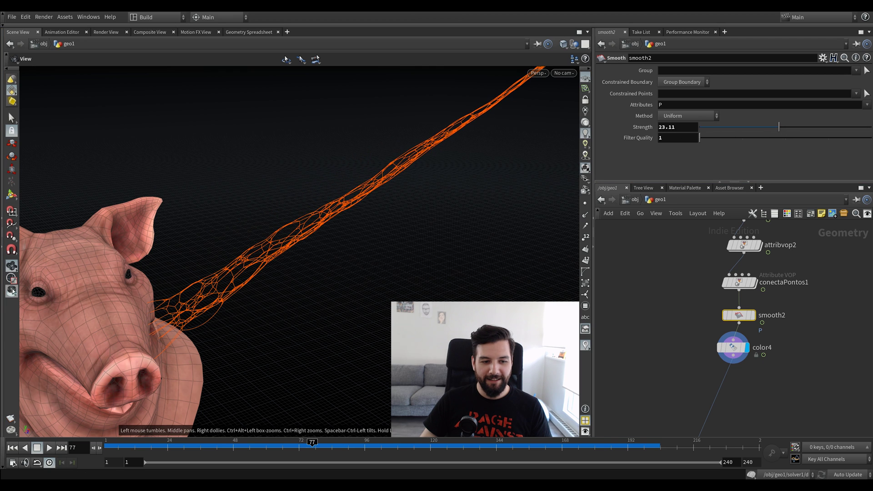
{"action": "left_click_drag", "start_coordinate": [160, 280], "coordinate": [165, 275]}
{"action": "middle_click_drag", "start_coordinate": [166, 276], "coordinate": [207, 255]}
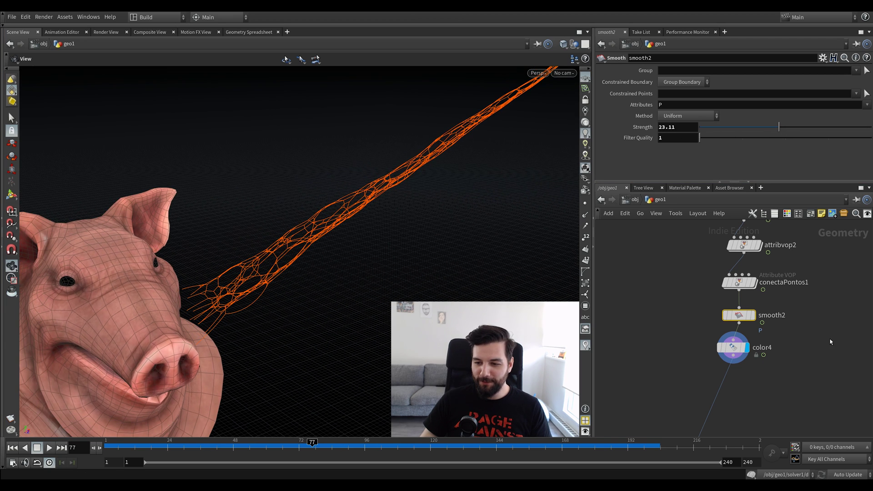
{"action": "left_click", "coordinate": [696, 79]}
{"action": "left_click", "coordinate": [697, 78]}
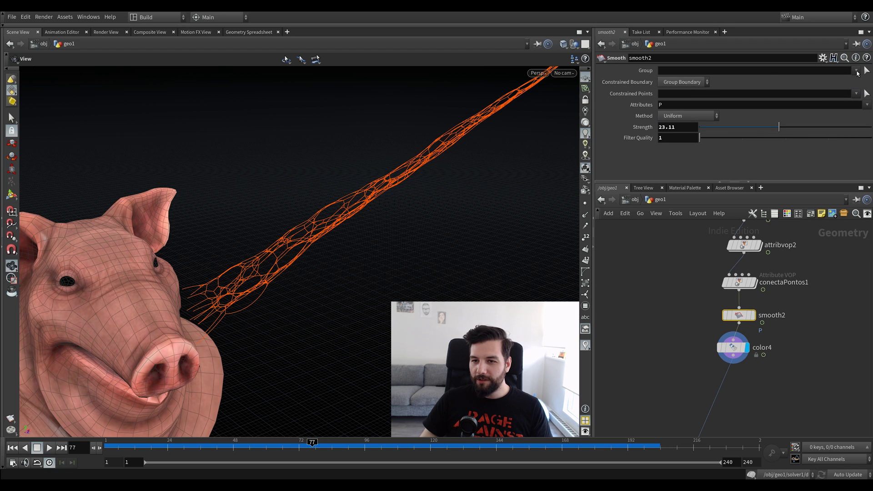
{"action": "left_click", "coordinate": [680, 101]}
{"action": "left_click", "coordinate": [697, 83]}
{"action": "left_click_drag", "start_coordinate": [278, 235], "coordinate": [312, 219]}
Make room below conectaPontos1 and insert a Group Expression node between it and smooth2
{"action": "left_click_drag", "start_coordinate": [735, 349], "coordinate": [741, 367]}
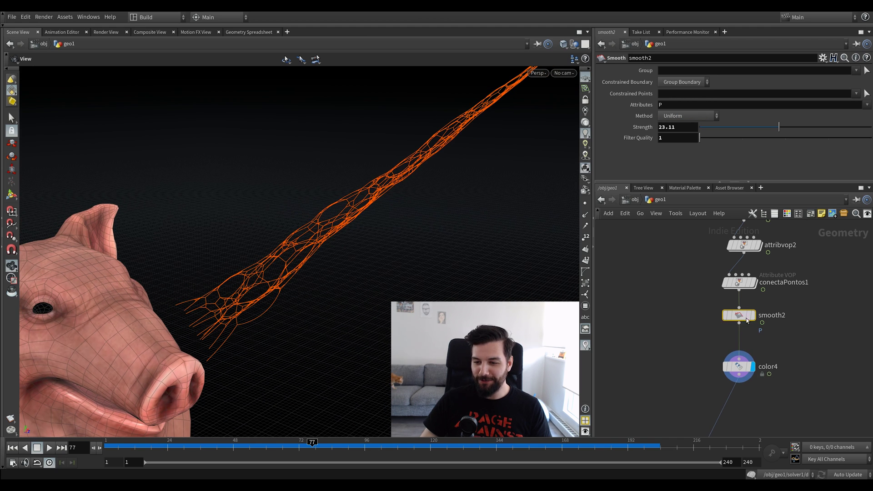
{"action": "left_click_drag", "start_coordinate": [747, 320], "coordinate": [747, 340]}
{"action": "key", "text": "Tab"}
{"action": "type", "text": "grou"}
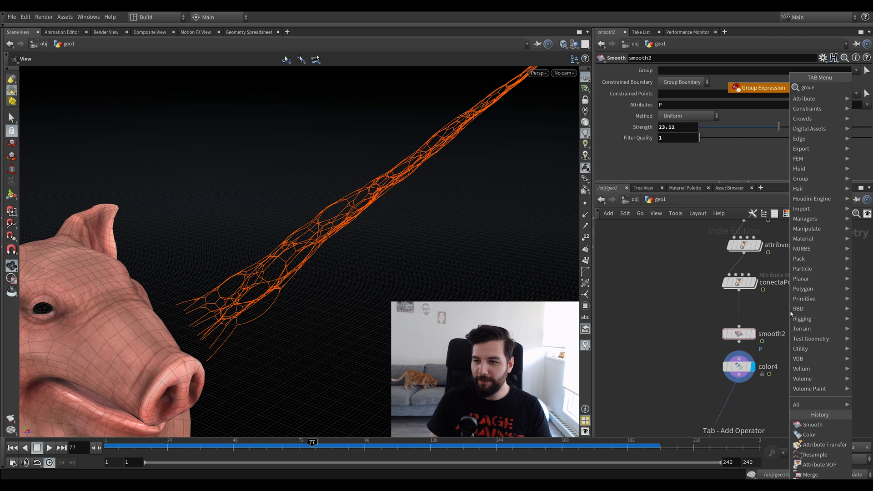
{"action": "key", "text": "Return"}
{"action": "left_click", "coordinate": [739, 314]}
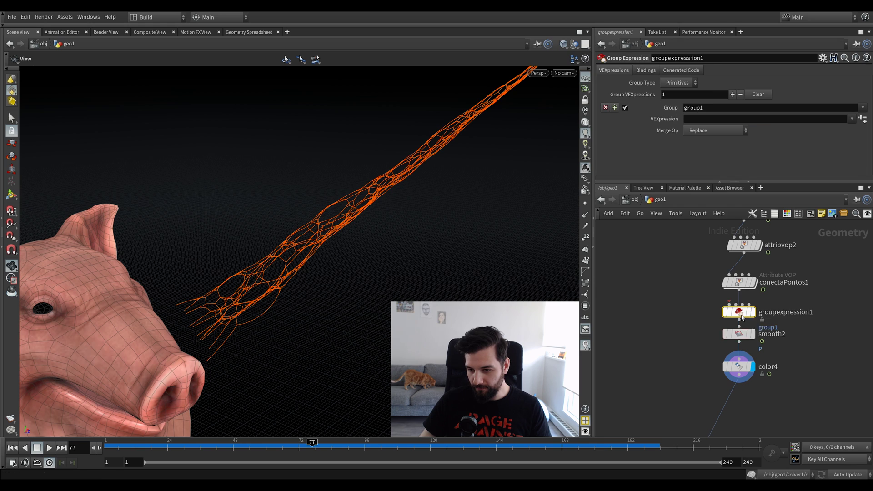
Rename the Group Expression node as borda
{"action": "double_click", "coordinate": [774, 314]}
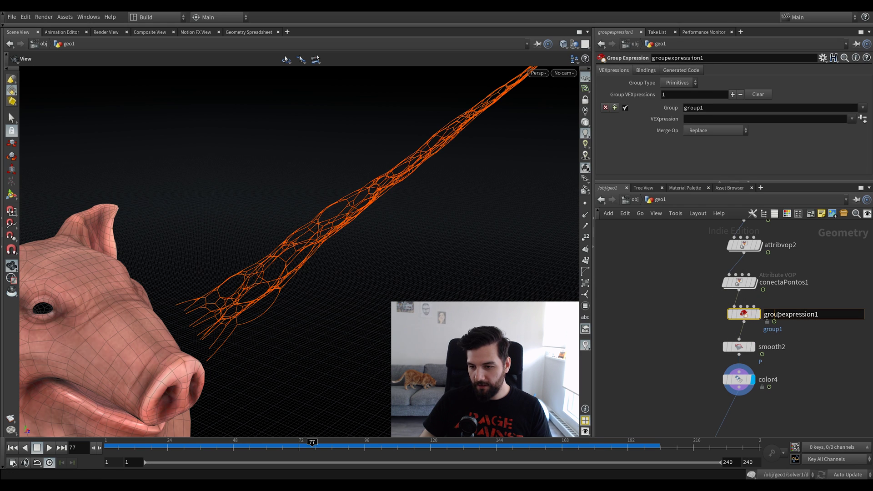
{"action": "left_click", "coordinate": [807, 383]}
{"action": "double_click", "coordinate": [779, 317]}
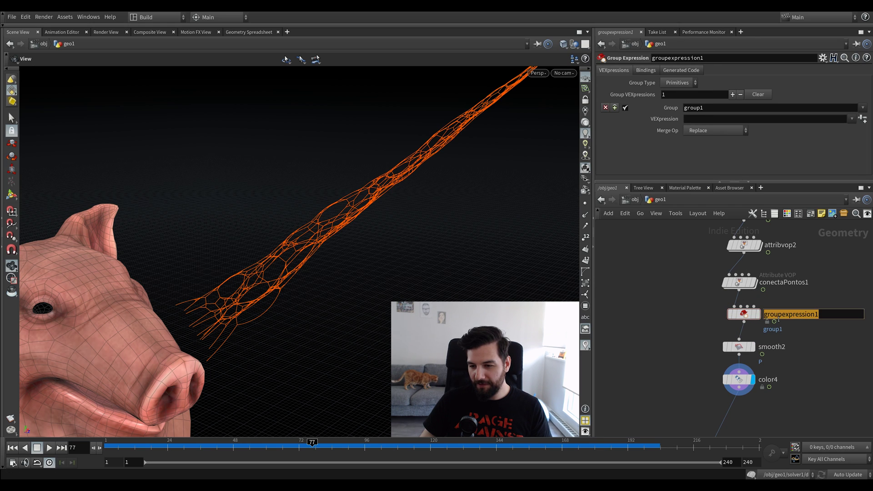
{"action": "type", "text": "borda"}
{"action": "key", "text": "Return"}
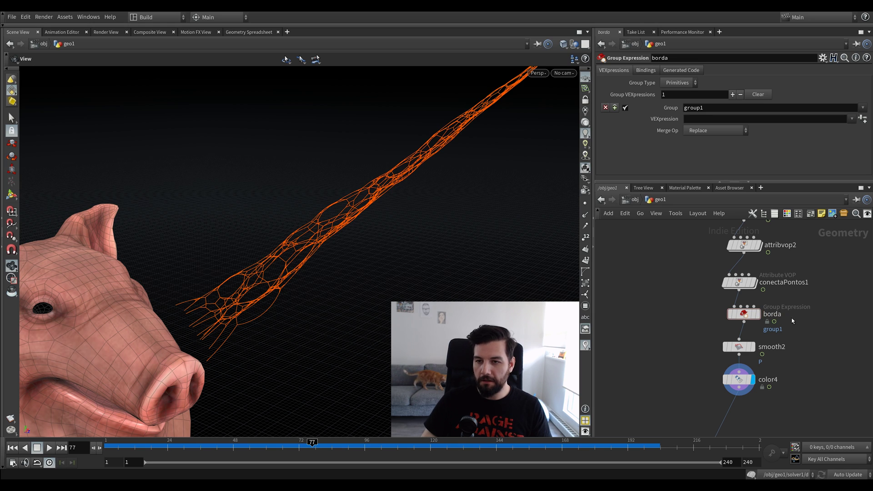
{"action": "left_click", "coordinate": [677, 83]}
{"action": "left_click", "coordinate": [676, 102]}
{"action": "left_click_drag", "start_coordinate": [704, 109], "coordinate": [626, 119]}
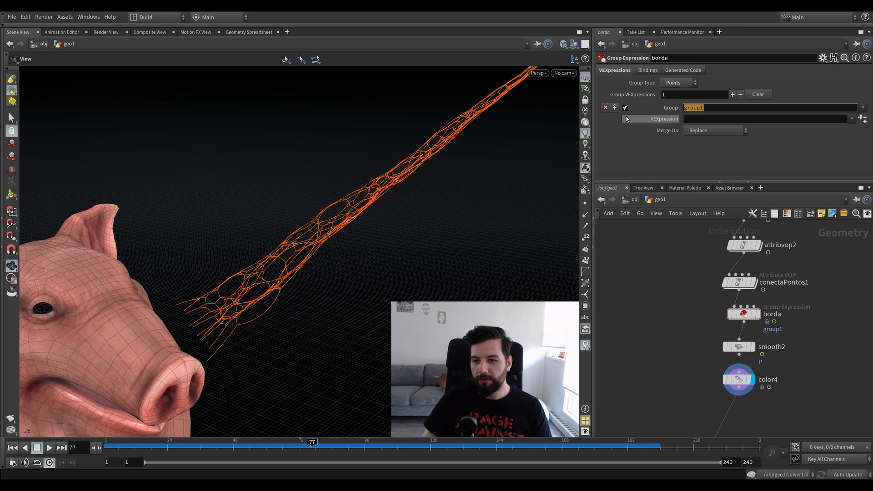
{"action": "type", "text": "$OS"}
{"action": "key", "text": "Return"}
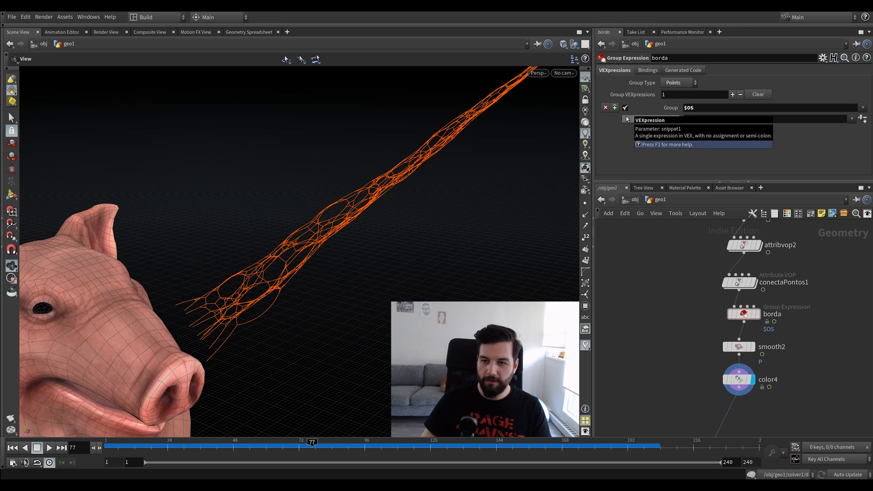
{"action": "left_click", "coordinate": [667, 108]}
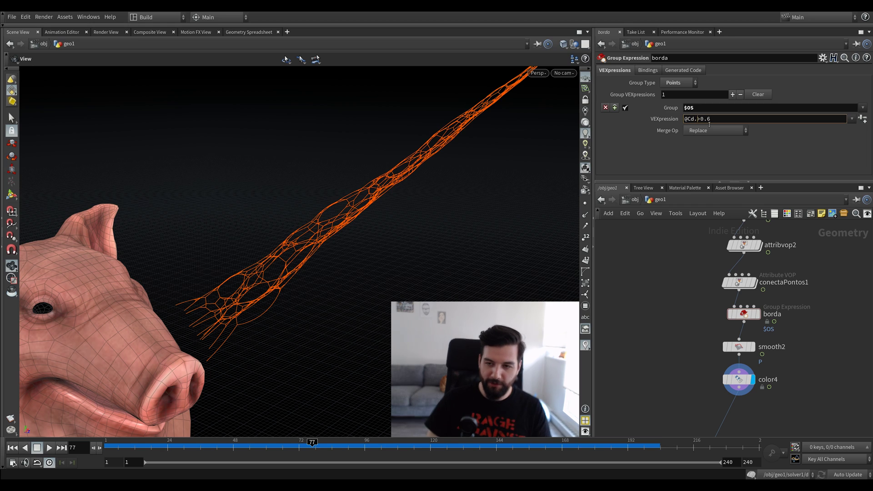
{"action": "key", "text": "Return"}
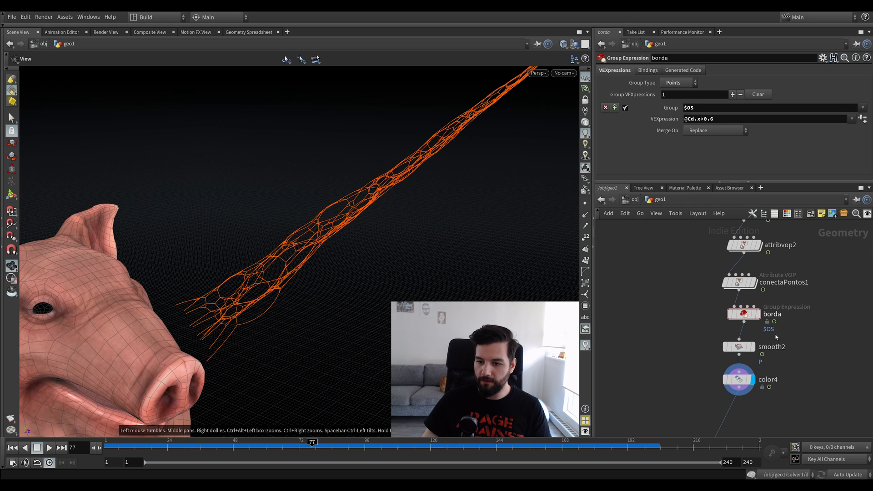
Assign the borda group as smooth2's Constrained Points and inspect where the beam meets the head
{"action": "left_click", "coordinate": [739, 346]}
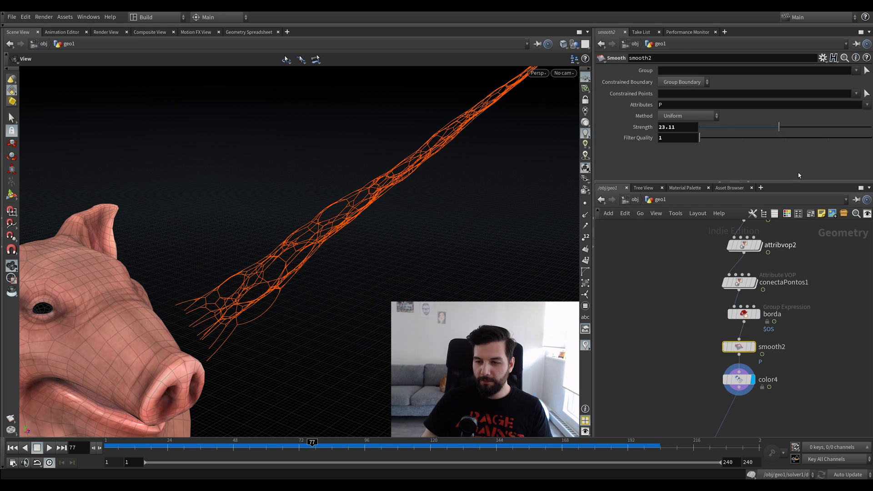
{"action": "left_click", "coordinate": [855, 94]}
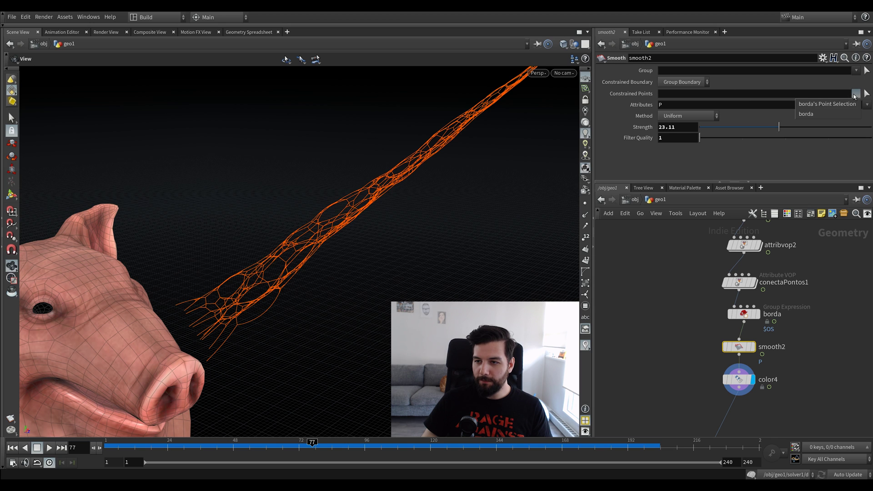
{"action": "left_click", "coordinate": [809, 115]}
{"action": "left_click_drag", "start_coordinate": [346, 236], "coordinate": [383, 224]}
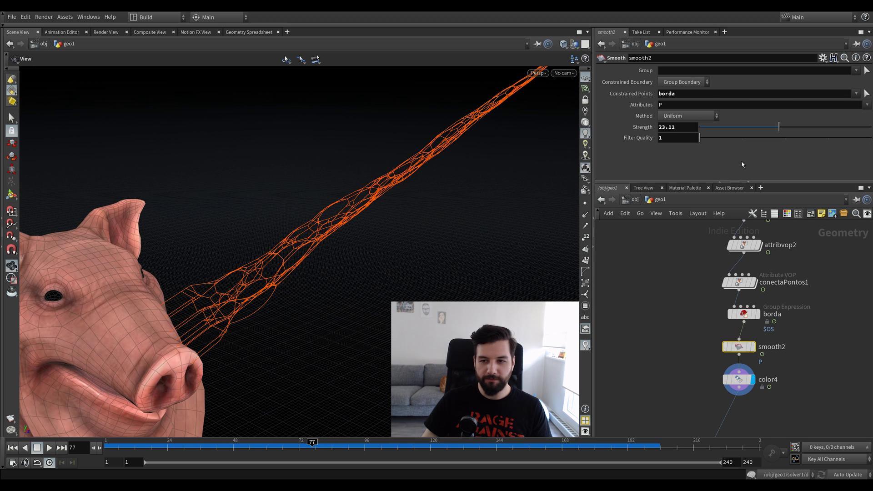
{"action": "left_click", "coordinate": [744, 314]}
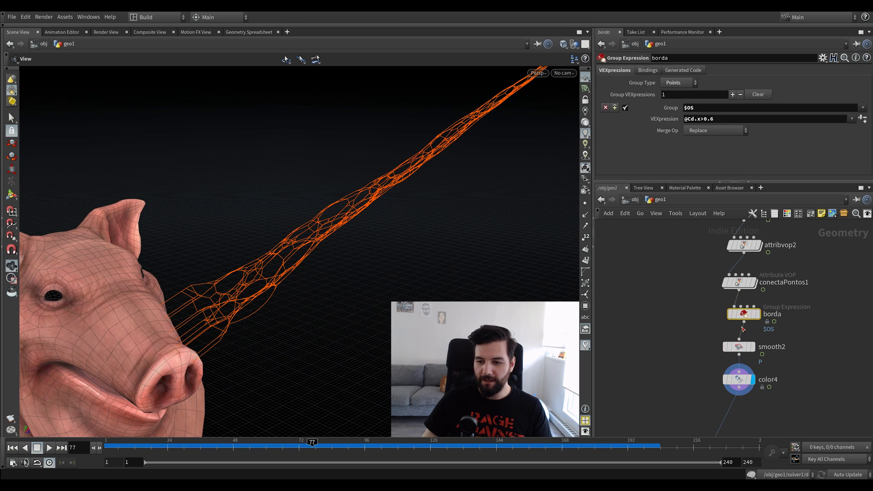
{"action": "double_click", "coordinate": [711, 119]}
{"action": "key", "text": "Return"}
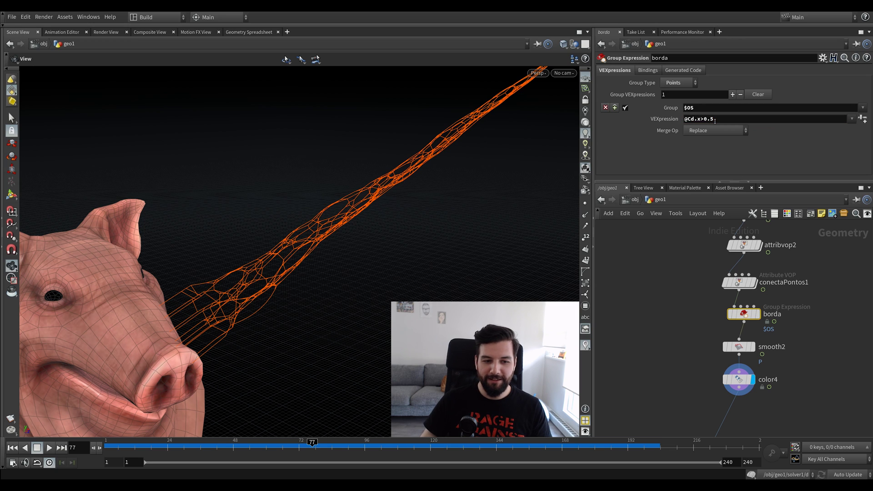
{"action": "key", "text": "Return"}
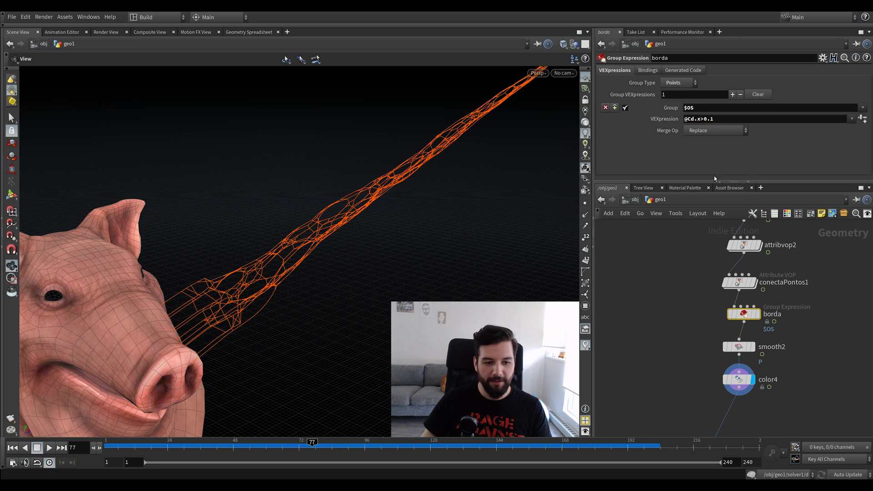
{"action": "type", "text": "8"}
{"action": "key", "text": "Return"}
{"action": "left_click", "coordinate": [710, 119]}
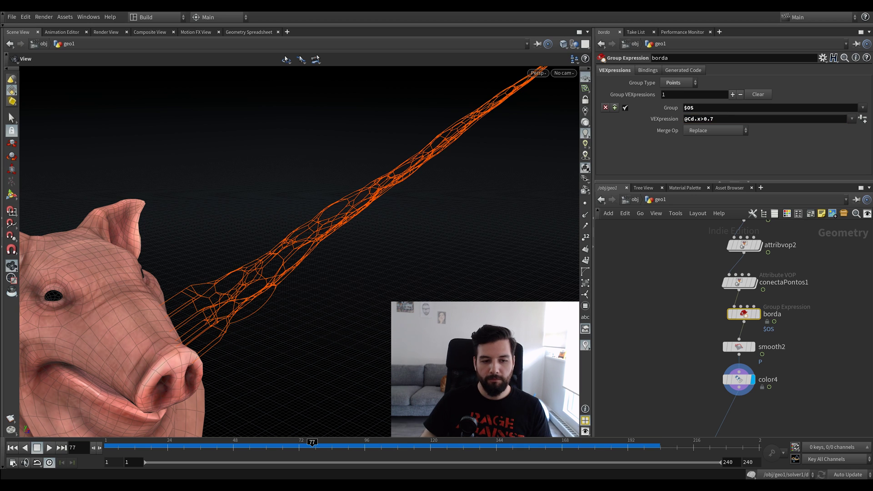
Set smooth2's Strength to 20.46 and Filter Quality to 2, and inspect the beam from other angles
{"action": "left_click", "coordinate": [739, 347]}
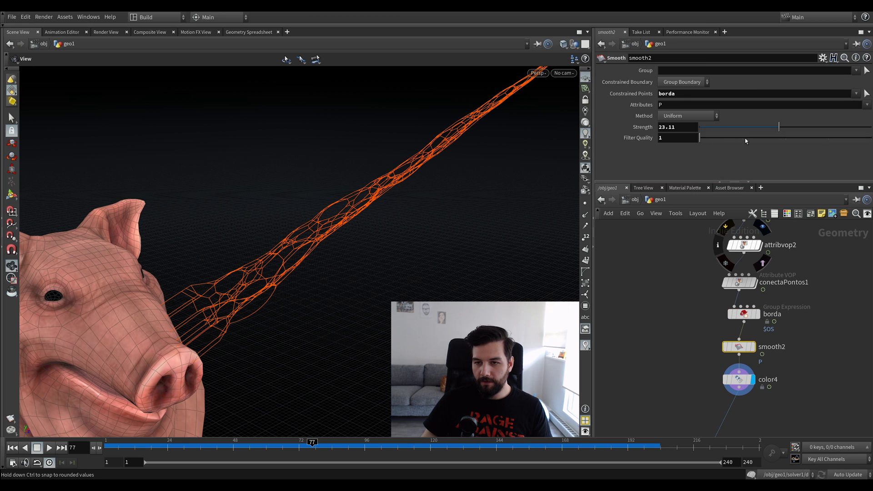
{"action": "left_click_drag", "start_coordinate": [704, 140], "coordinate": [740, 126]}
{"action": "left_click_drag", "start_coordinate": [437, 204], "coordinate": [248, 266]}
{"action": "middle_click_drag", "start_coordinate": [248, 265], "coordinate": [357, 269]}
{"action": "scroll", "coordinate": [357, 270], "scroll_direction": "down", "scroll_amount": 2}
{"action": "left_click_drag", "start_coordinate": [357, 270], "coordinate": [332, 281]}
Display merge2 and play the combined lines and beam from the first frame
{"action": "key", "text": "ctrl+Up"}
{"action": "scroll", "coordinate": [682, 395], "scroll_direction": "down", "scroll_amount": 4}
{"action": "middle_click_drag", "start_coordinate": [680, 419], "coordinate": [708, 309]}
{"action": "scroll", "coordinate": [707, 309], "scroll_direction": "up", "scroll_amount": 4}
{"action": "left_click", "coordinate": [710, 375]}
{"action": "left_click_drag", "start_coordinate": [336, 258], "coordinate": [360, 238]}
{"action": "key", "text": "Up"}
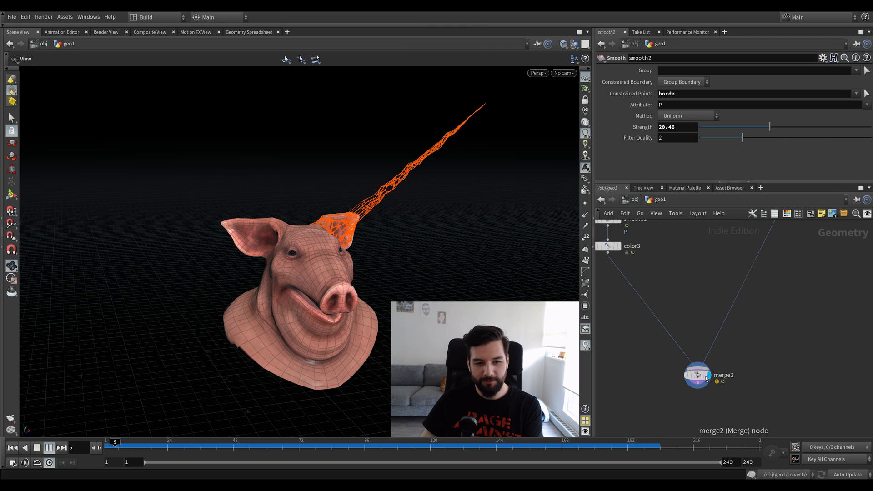
Return to the first frame, shade the head without wireframe, and preview the animation as a flipbook in MPlay
{"action": "key", "text": "Up"}
{"action": "key", "text": "ctrl+Up"}
{"action": "left_click_drag", "start_coordinate": [393, 244], "coordinate": [382, 192]}
{"action": "mouse_move", "coordinate": [426, 145]}
{"action": "left_mouse_down"}
{"action": "mouse_move", "coordinate": [358, 189]}
{"action": "mouse_move", "coordinate": [375, 186]}
{"action": "left_mouse_up"}
{"action": "key", "text": "shift+w"}
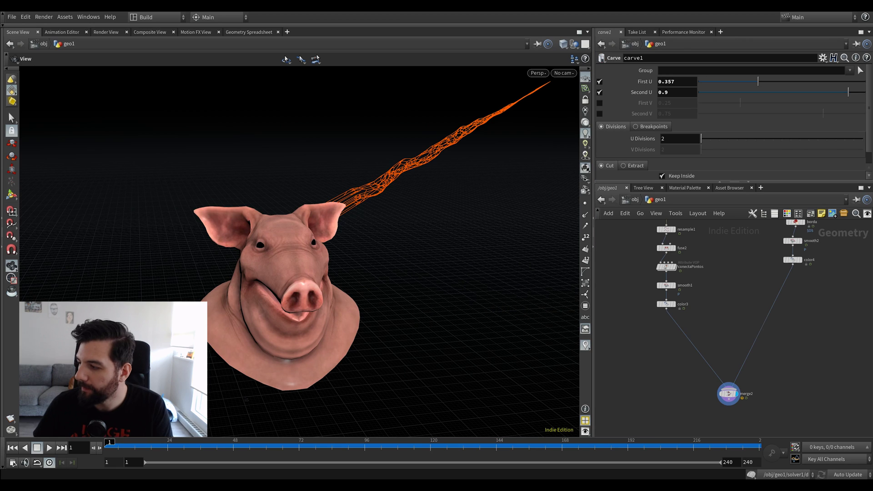
{"action": "middle_click_drag", "start_coordinate": [704, 357], "coordinate": [707, 358]}
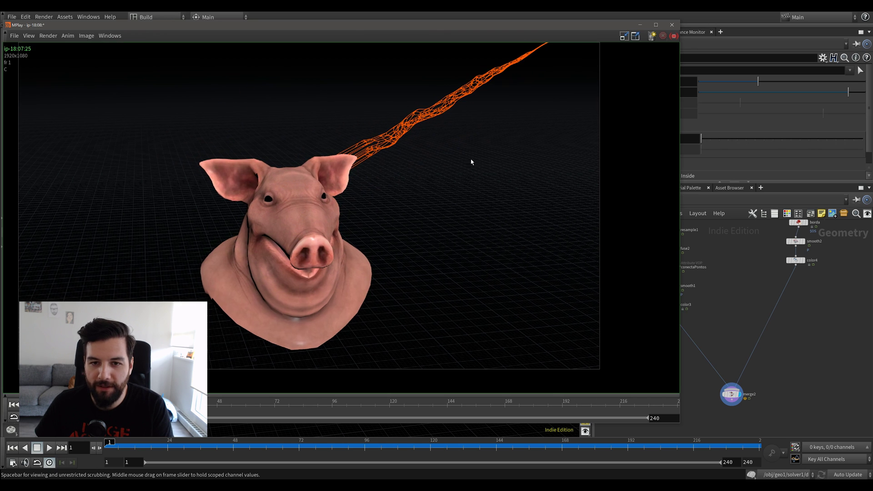
{"action": "left_click", "coordinate": [640, 25]}
Display remesh1 with the ear growth visible and set its Target Edge Length to 0.1
{"action": "scroll", "coordinate": [733, 322], "scroll_direction": "up", "scroll_amount": 3}
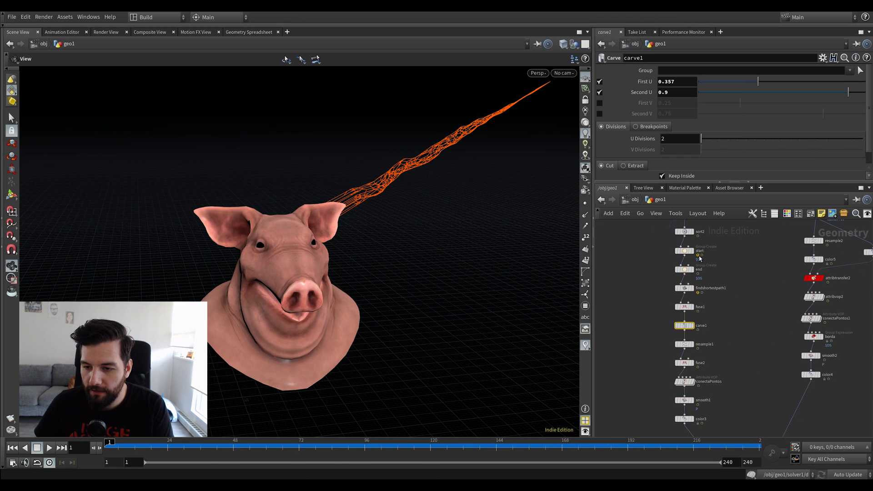
{"action": "middle_click_drag", "start_coordinate": [706, 261], "coordinate": [715, 292]}
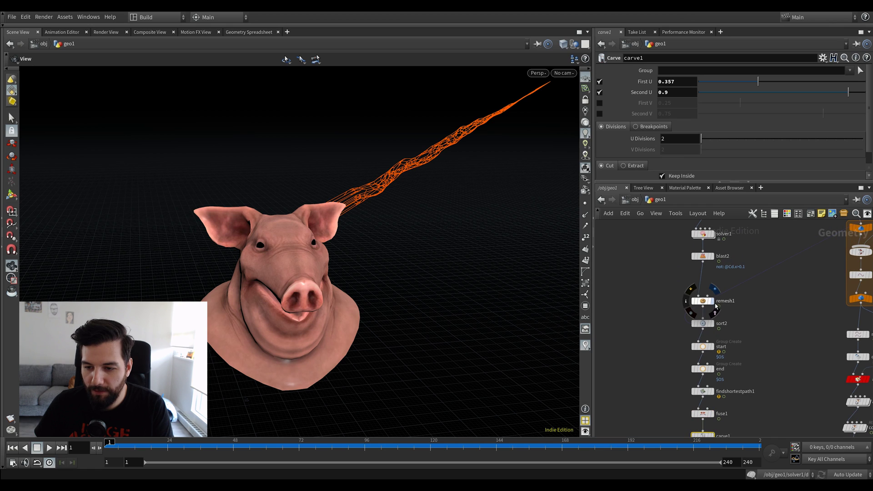
{"action": "left_click", "coordinate": [714, 290]}
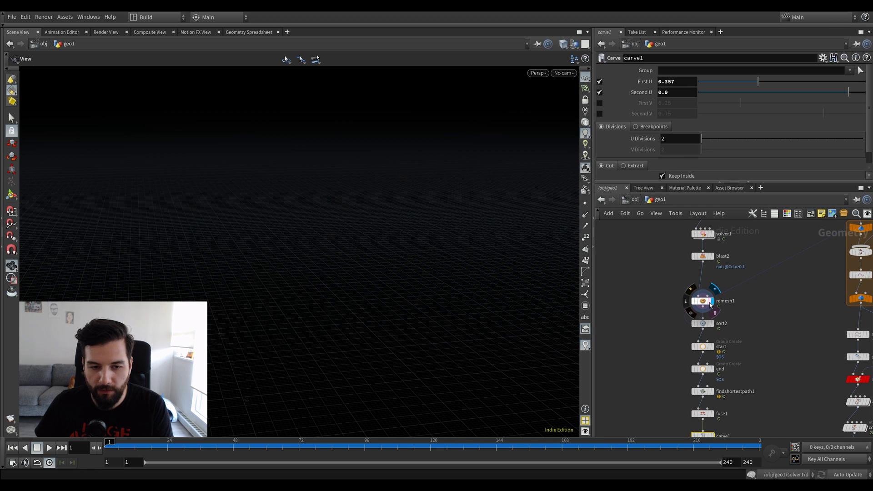
{"action": "left_click", "coordinate": [685, 302]}
{"action": "key", "text": "Up"}
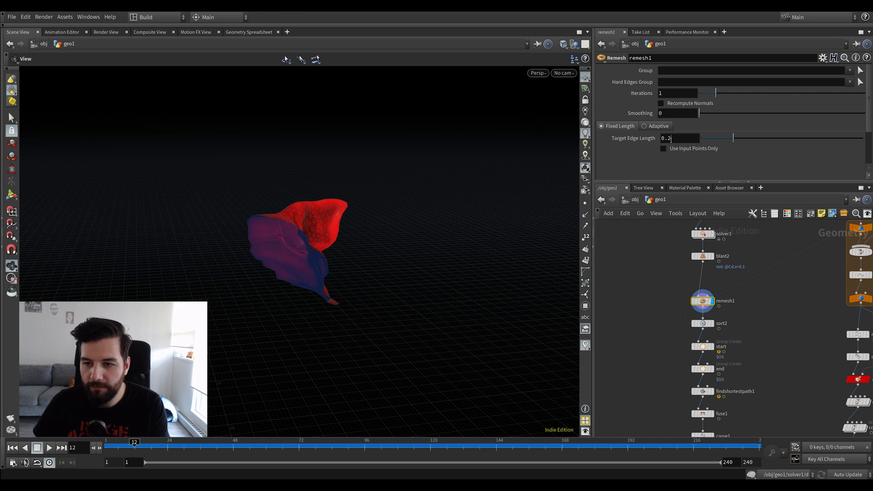
{"action": "key", "text": "Return"}
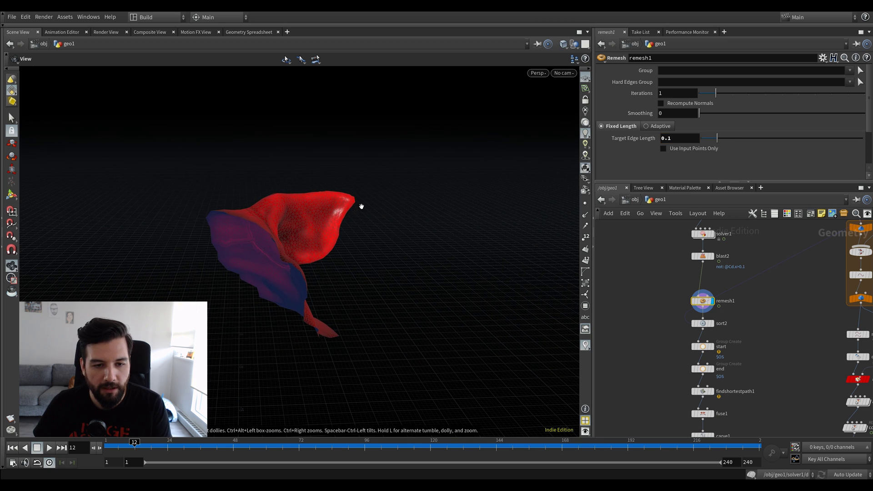
Play the remeshed ear growth from the first frame, stop at frame 11, and display sort2
{"action": "key", "text": "ctrl+Up"}
{"action": "key", "text": "Up"}
{"action": "key", "text": "Up"}
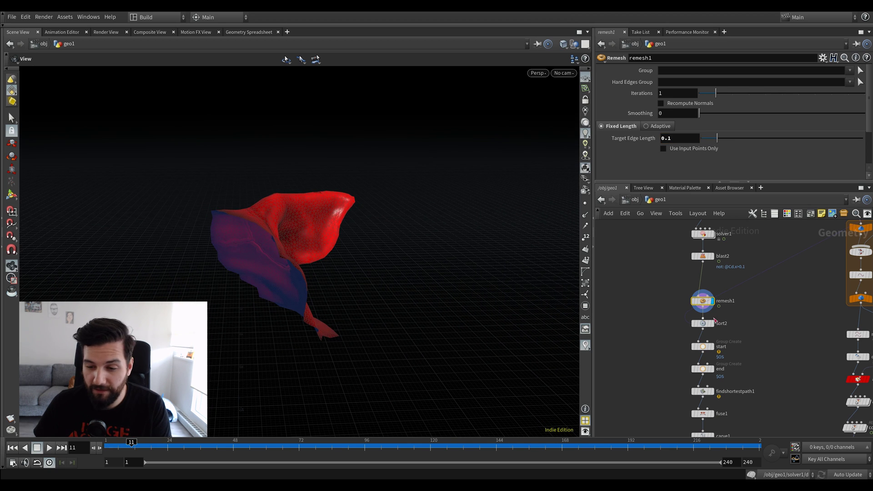
{"action": "middle_click_drag", "start_coordinate": [771, 326], "coordinate": [777, 308]}
{"action": "scroll", "coordinate": [744, 314], "scroll_direction": "up", "scroll_amount": 1}
{"action": "left_click", "coordinate": [713, 303]}
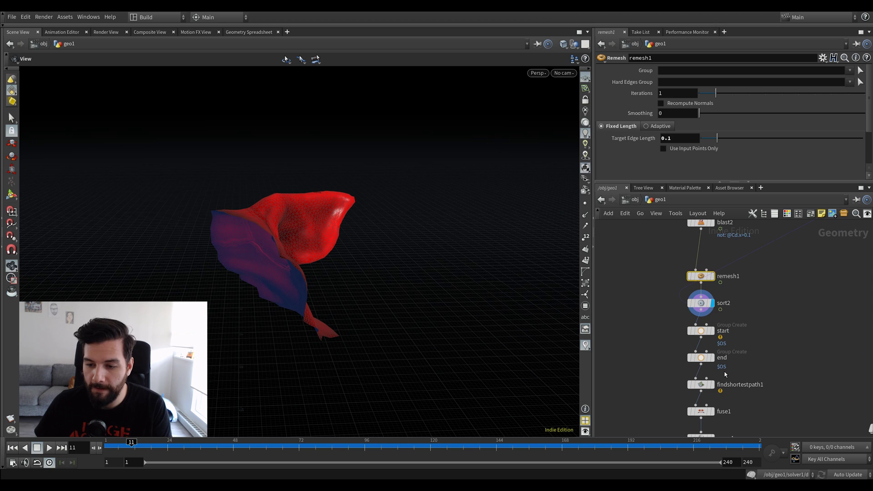
Display findshortestpath1, play the paths from the first frame, and stop at frame 34
{"action": "left_click", "coordinate": [713, 385]}
{"action": "key", "text": "ctrl+Up"}
{"action": "key", "text": "Up"}
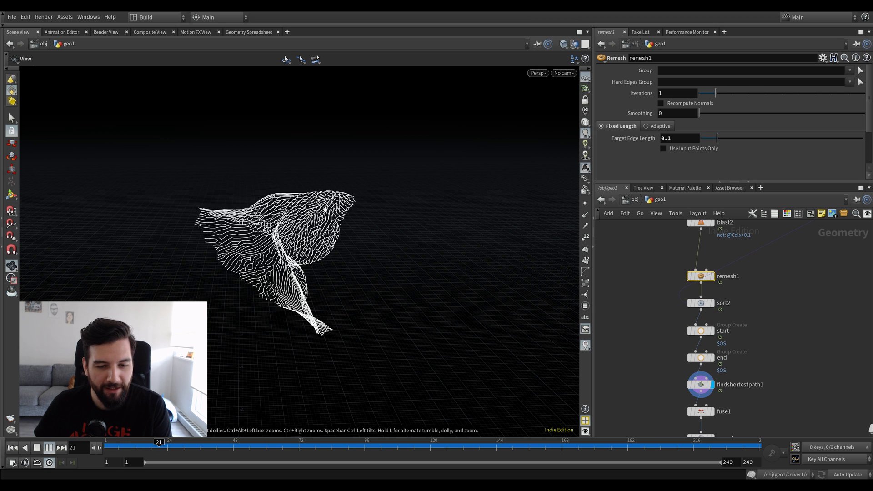
{"action": "key", "text": "Up"}
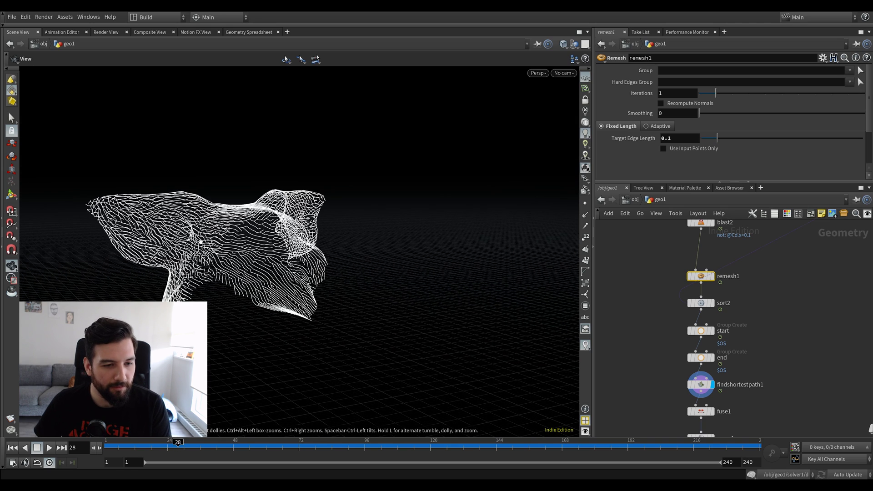
{"action": "key", "text": "Right"}
{"action": "key", "text": "Right"}
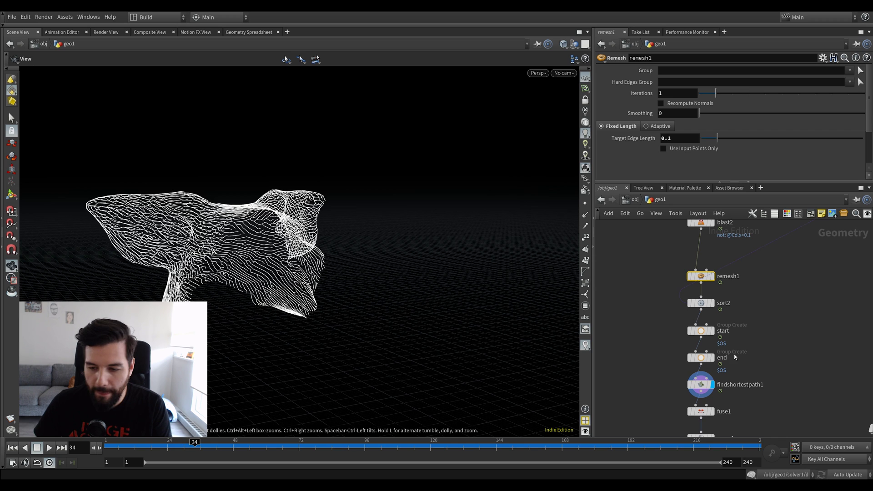
Display fuse1, play the fused paths from the first frame, and stop at frame 12
{"action": "middle_click_drag", "start_coordinate": [753, 359], "coordinate": [754, 326]}
{"action": "left_click", "coordinate": [712, 378]}
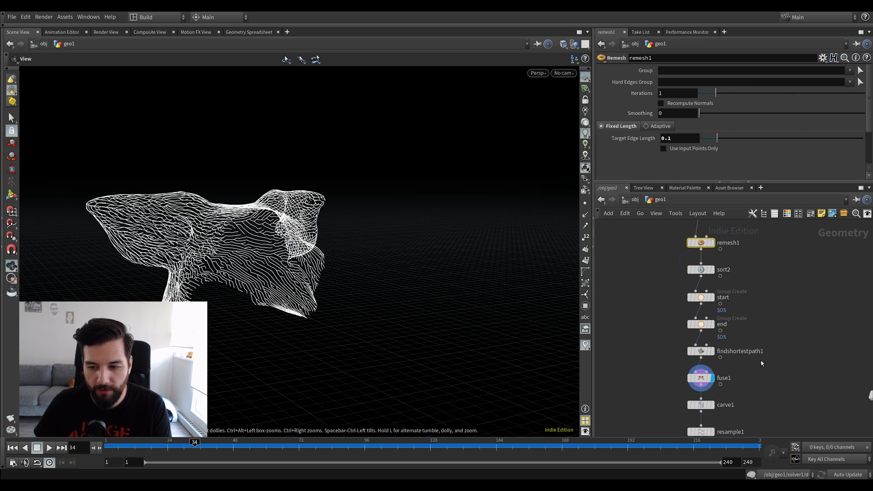
{"action": "left_click", "coordinate": [700, 378]}
{"action": "key", "text": "ctrl+Up"}
{"action": "key", "text": "Up"}
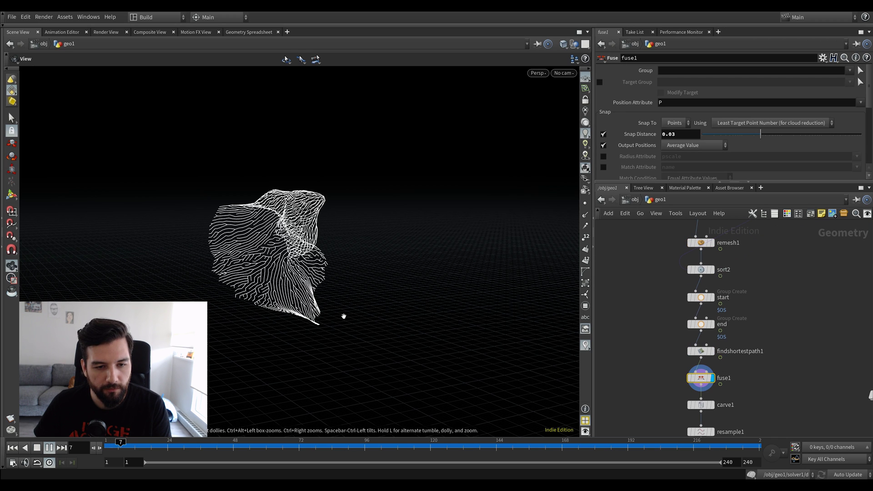
{"action": "middle_click_drag", "start_coordinate": [703, 385], "coordinate": [744, 345]}
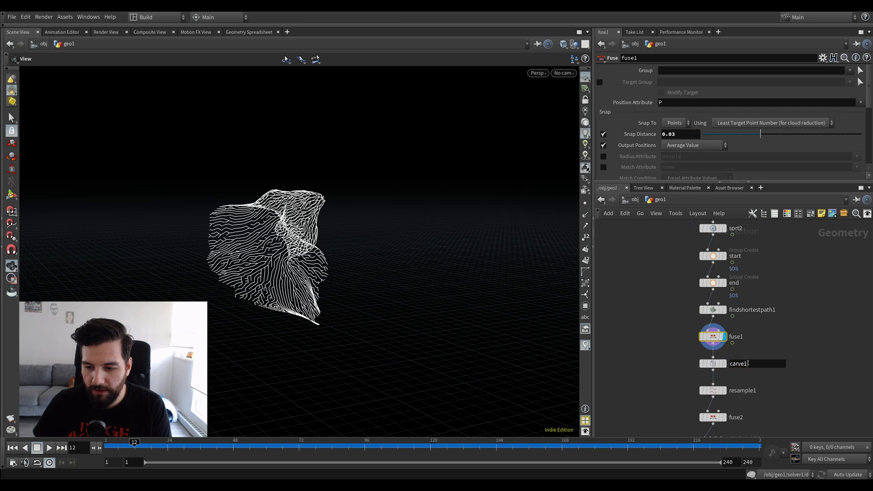
Move carve1 ahead of fuse1 in the node chain and display carve1
{"action": "left_click", "coordinate": [714, 364]}
{"action": "left_click_drag", "start_coordinate": [718, 366], "coordinate": [723, 340]}
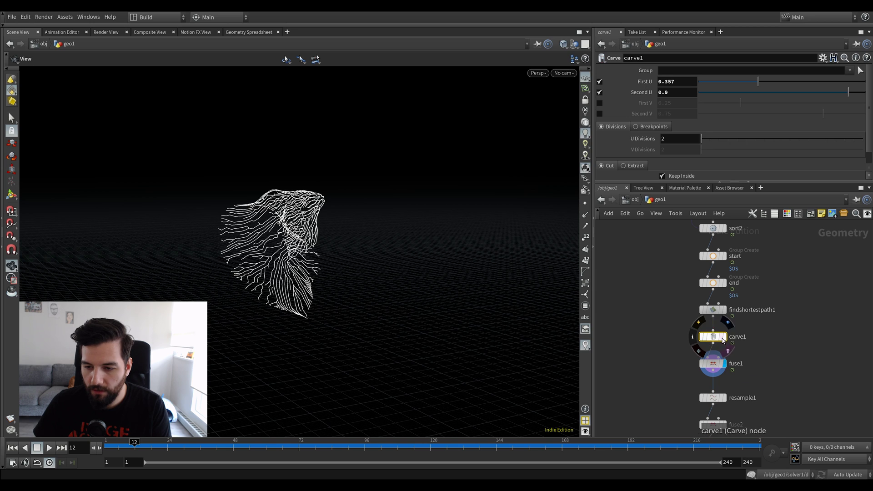
{"action": "left_click", "coordinate": [725, 338]}
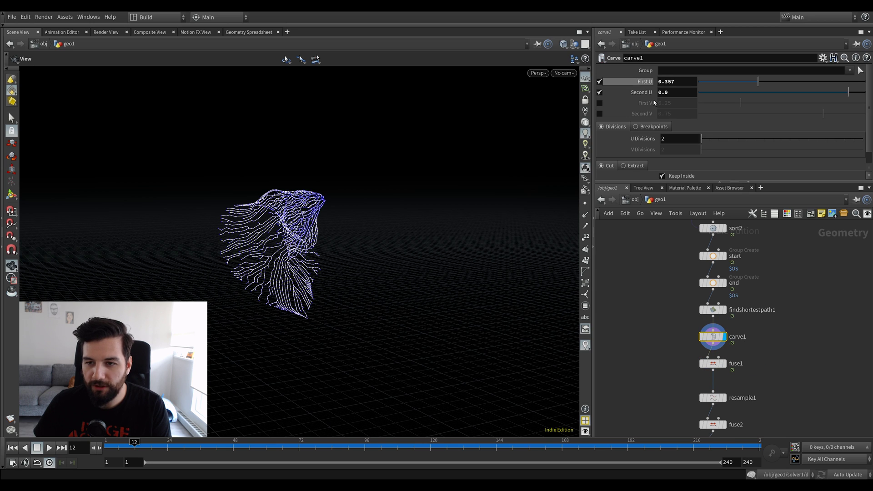
Turn off First U on carve1, set Second U to 0.8, and play the carved strands to frame 18
{"action": "left_click", "coordinate": [600, 82]}
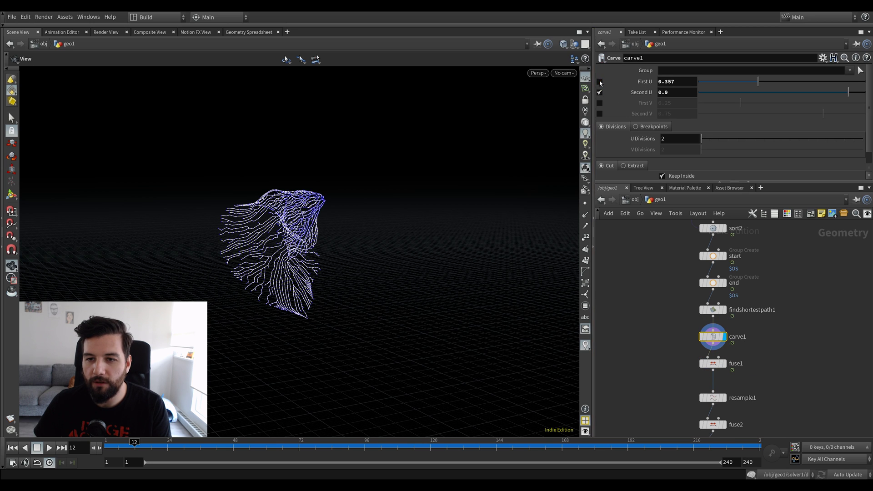
{"action": "left_click_drag", "start_coordinate": [859, 95], "coordinate": [835, 95]}
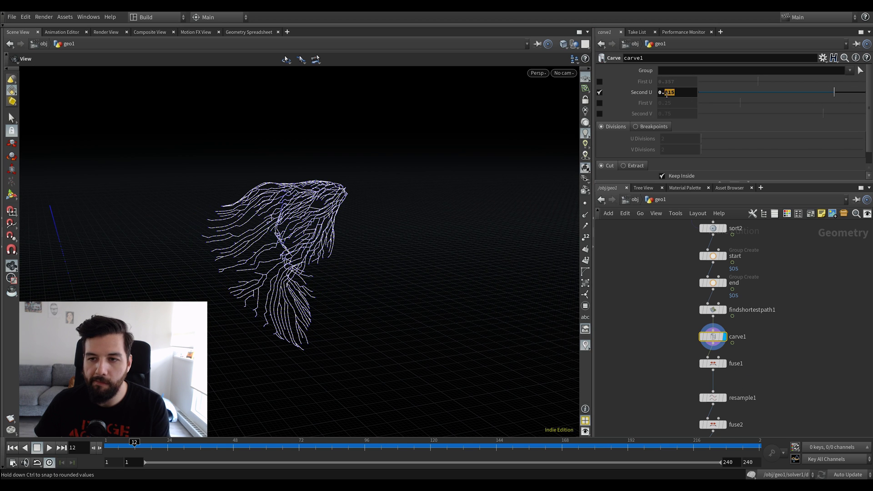
{"action": "key", "text": "Return"}
{"action": "left_click_drag", "start_coordinate": [480, 212], "coordinate": [321, 246]}
{"action": "key", "text": "Up"}
{"action": "key", "text": "Up"}
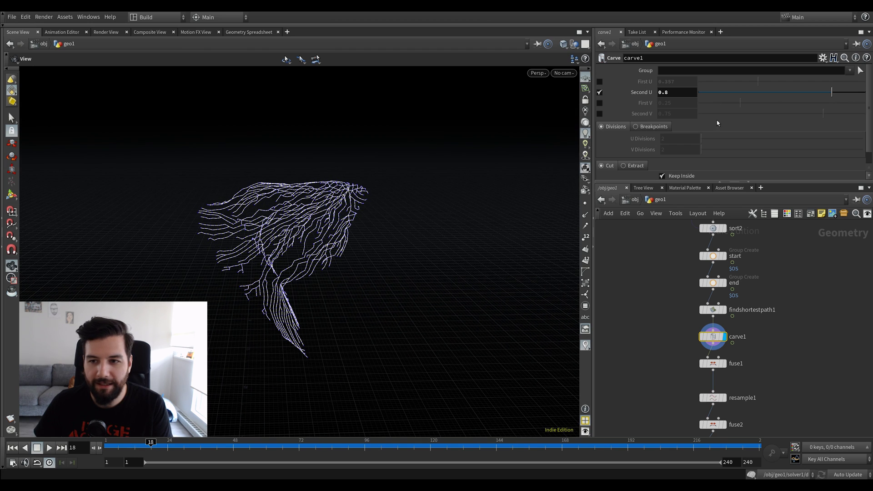
Display fuse1, play the carved strands from the first frame, and move to frame 30
{"action": "left_click", "coordinate": [724, 364]}
{"action": "key", "text": "ctrl+Up"}
{"action": "key", "text": "Up"}
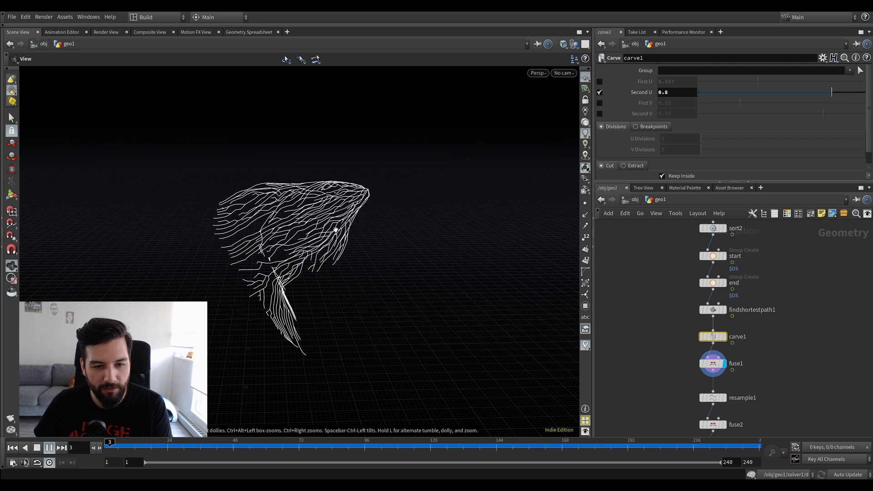
{"action": "key", "text": "Up"}
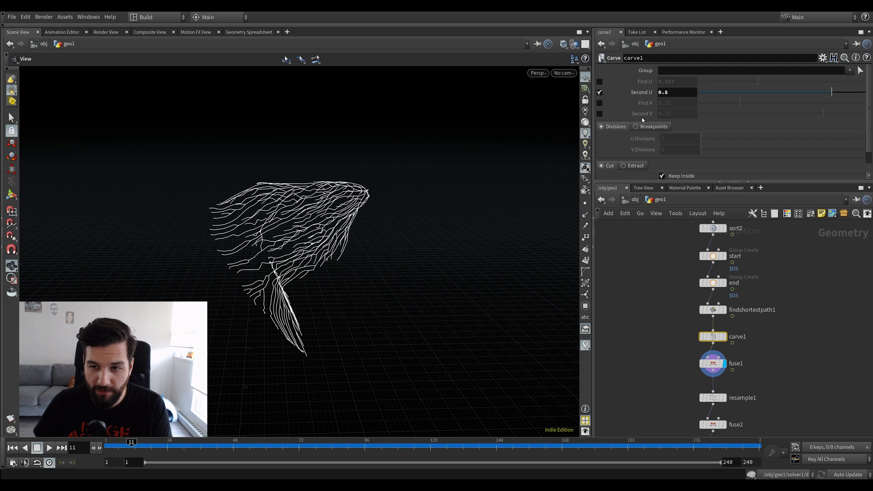
{"action": "left_click_drag", "start_coordinate": [176, 448], "coordinate": [184, 450]}
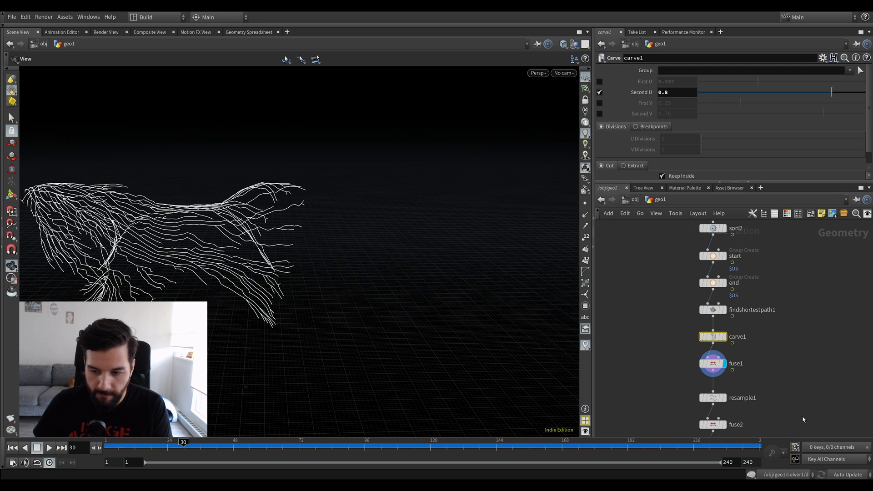
Compare fuse1 with resample1, set fuse1's Snap Distance to 0.1, and play the strands to frame 35
{"action": "middle_click_drag", "start_coordinate": [804, 419], "coordinate": [809, 387]}
{"action": "left_click", "coordinate": [730, 366]}
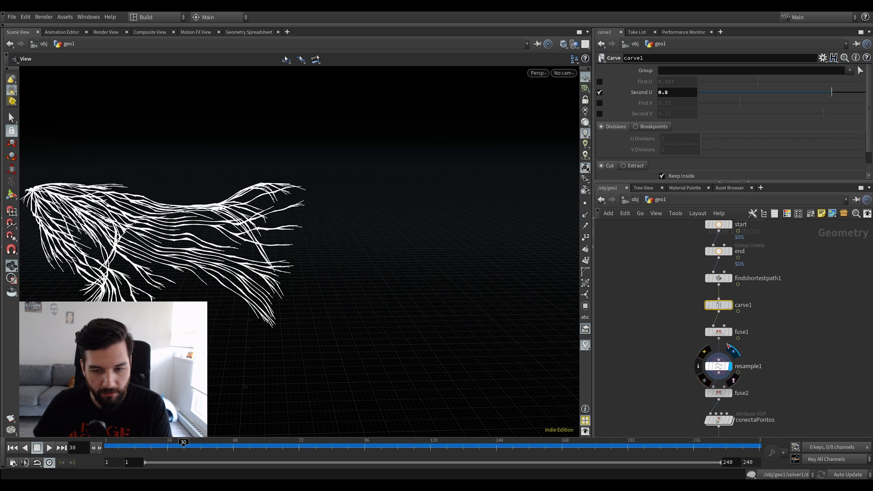
{"action": "left_click", "coordinate": [721, 332]}
{"action": "left_click", "coordinate": [730, 331]}
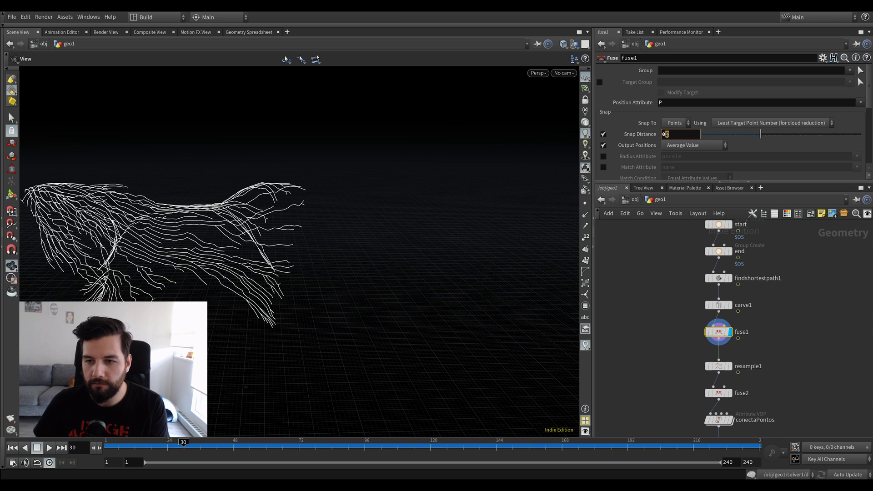
{"action": "key", "text": "Return"}
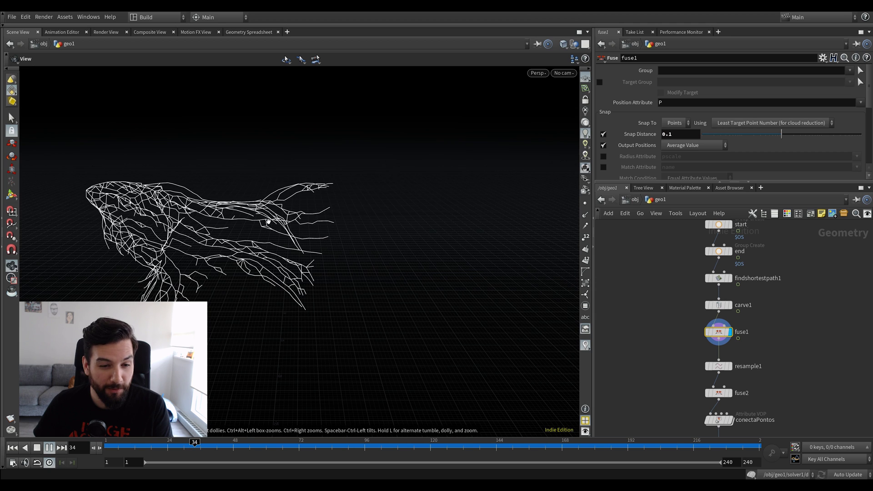
{"action": "key", "text": "Up"}
Display resample1 and inspect the resampled strands from another angle
{"action": "middle_click_drag", "start_coordinate": [762, 383], "coordinate": [759, 361]}
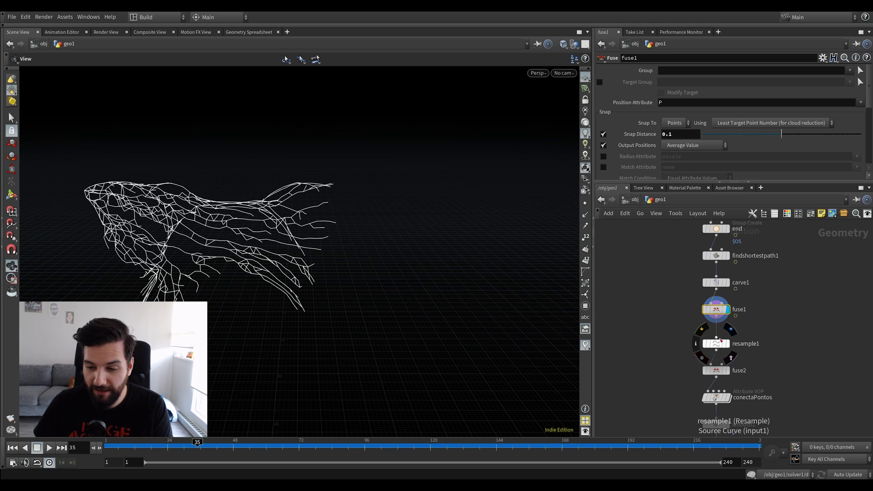
{"action": "left_click", "coordinate": [728, 344]}
{"action": "left_click_drag", "start_coordinate": [180, 215], "coordinate": [238, 220]}
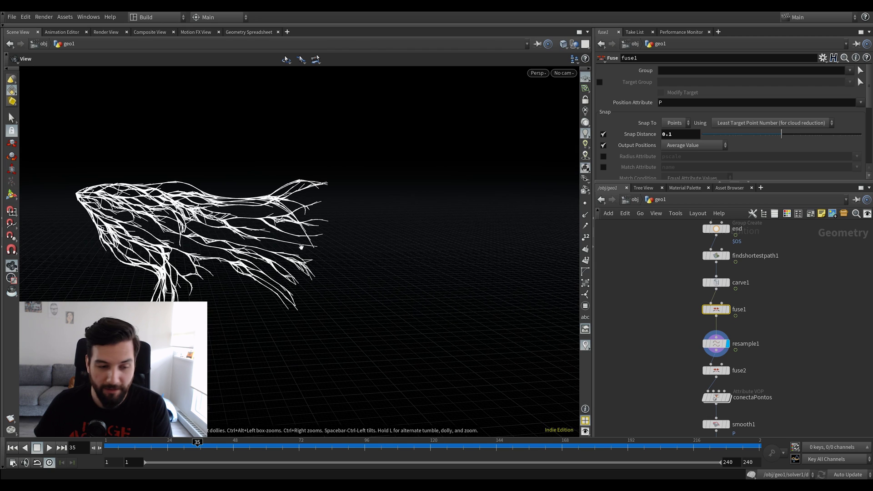
Display fuse2 and set its Snap Distance to 0.03
{"action": "middle_click_drag", "start_coordinate": [790, 347], "coordinate": [790, 332]}
{"action": "left_click", "coordinate": [728, 356]}
{"action": "left_click_drag", "start_coordinate": [785, 338], "coordinate": [704, 369]}
{"action": "key", "text": "Return"}
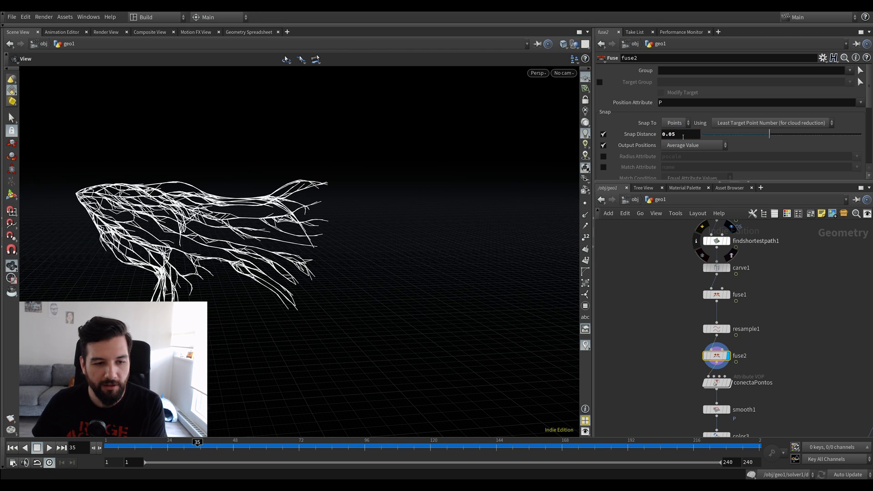
{"action": "key", "text": "Return"}
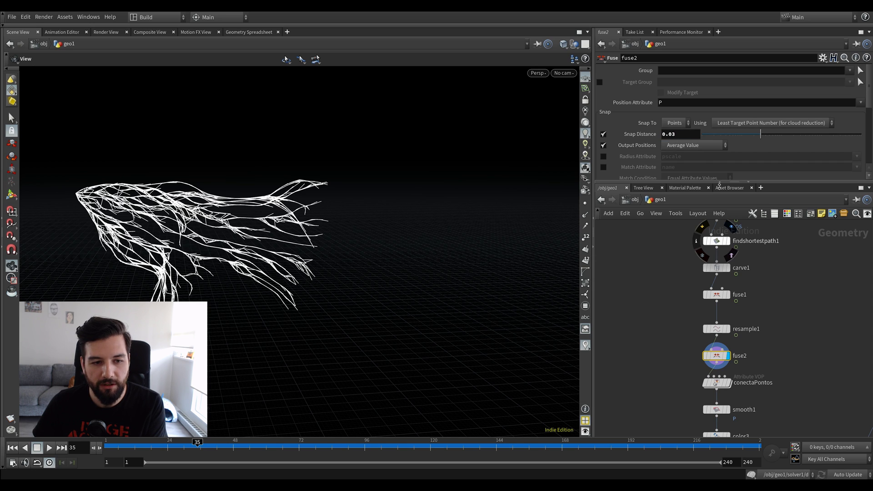
Display conectaPontos, advance to frame 39, and examine the web of connected strands from several angles
{"action": "middle_click_drag", "start_coordinate": [792, 365], "coordinate": [791, 335]}
{"action": "middle_click_drag", "start_coordinate": [778, 305], "coordinate": [775, 335]}
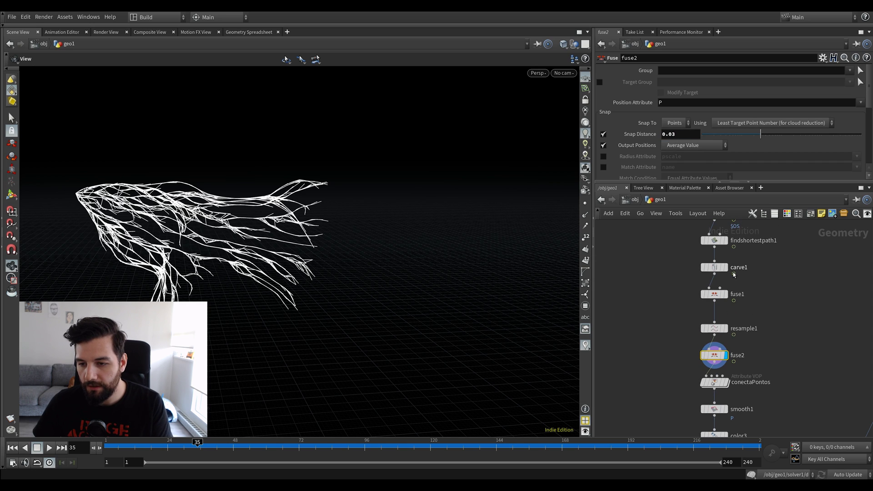
{"action": "left_click", "coordinate": [727, 382]}
{"action": "middle_click_drag", "start_coordinate": [771, 380], "coordinate": [767, 345]}
{"action": "mouse_move", "coordinate": [214, 234]}
{"action": "left_mouse_down"}
{"action": "mouse_move", "coordinate": [242, 231]}
{"action": "mouse_move", "coordinate": [215, 237]}
{"action": "mouse_move", "coordinate": [244, 211]}
{"action": "mouse_move", "coordinate": [216, 226]}
{"action": "mouse_move", "coordinate": [180, 227]}
{"action": "mouse_move", "coordinate": [152, 212]}
{"action": "left_mouse_up"}
{"action": "key", "text": "Right"}
{"action": "scroll", "coordinate": [219, 232], "scroll_direction": "up", "scroll_amount": 3}
{"action": "left_click_drag", "start_coordinate": [227, 242], "coordinate": [362, 289]}
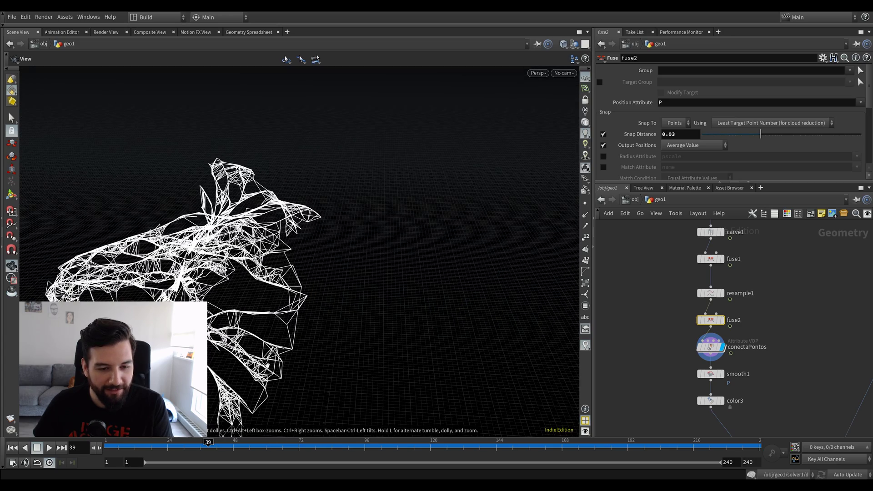
{"action": "left_click_drag", "start_coordinate": [221, 309], "coordinate": [222, 305]}
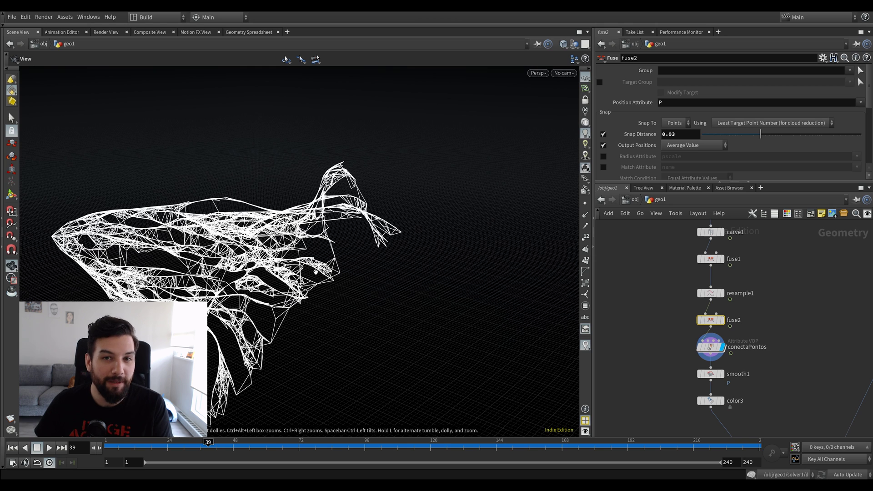
{"action": "left_click_drag", "start_coordinate": [177, 305], "coordinate": [132, 264]}
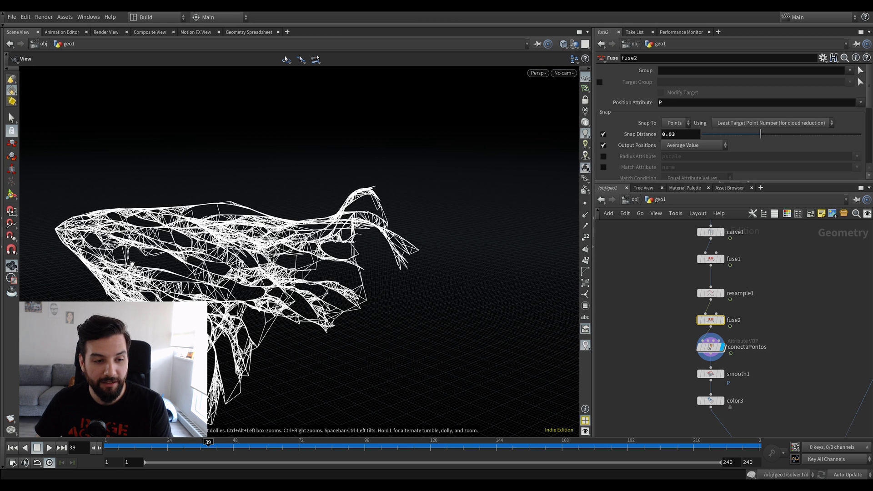
Display smooth1 and turn on the selectable template flag of the pig head node as a reference
{"action": "middle_click_drag", "start_coordinate": [695, 425], "coordinate": [680, 404]}
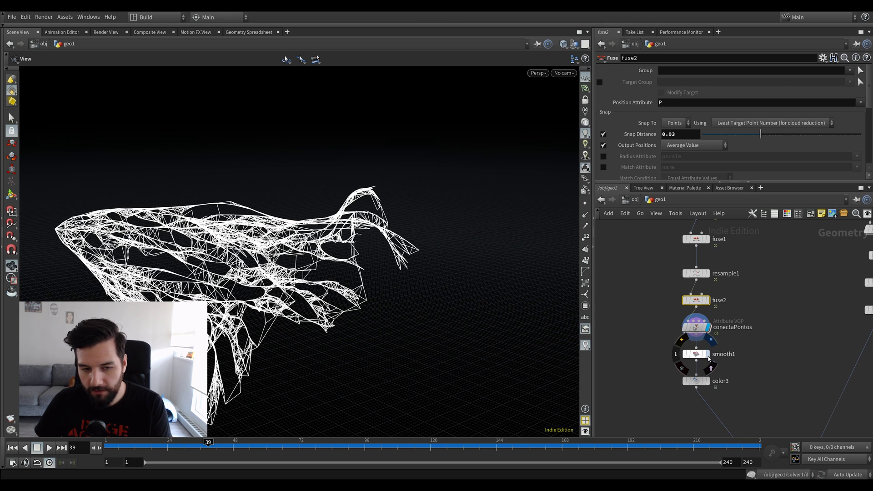
{"action": "left_click", "coordinate": [707, 354]}
{"action": "left_click_drag", "start_coordinate": [461, 376], "coordinate": [433, 349]}
{"action": "scroll", "coordinate": [815, 348], "scroll_direction": "down", "scroll_amount": 3}
{"action": "middle_click_drag", "start_coordinate": [842, 246], "coordinate": [801, 379]}
{"action": "middle_click_drag", "start_coordinate": [841, 225], "coordinate": [800, 289]}
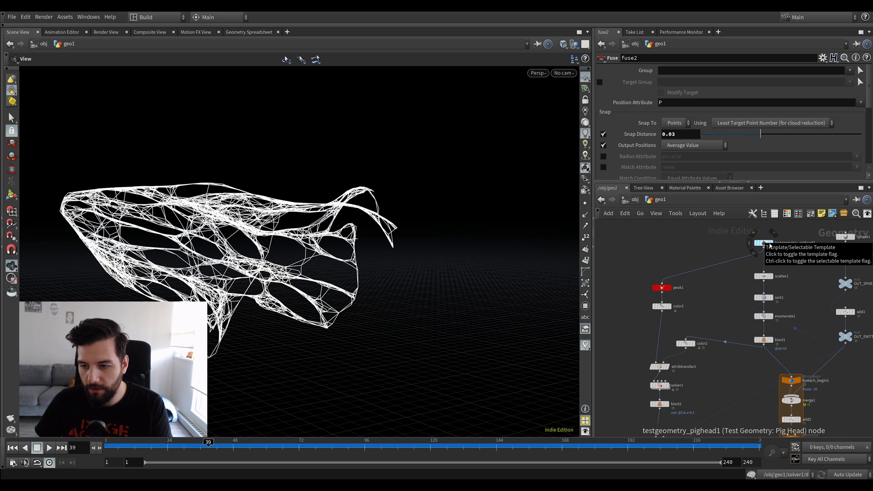
{"action": "left_click", "coordinate": [768, 244], "text": "ctrl"}
Display color3, switch the display to merge2, and inspect the colored lines and beam on the head
{"action": "middle_click_drag", "start_coordinate": [756, 364], "coordinate": [753, 257]}
{"action": "scroll", "coordinate": [746, 323], "scroll_direction": "down", "scroll_amount": 3}
{"action": "middle_click_drag", "start_coordinate": [746, 322], "coordinate": [755, 213]}
{"action": "scroll", "coordinate": [705, 363], "scroll_direction": "up", "scroll_amount": 4}
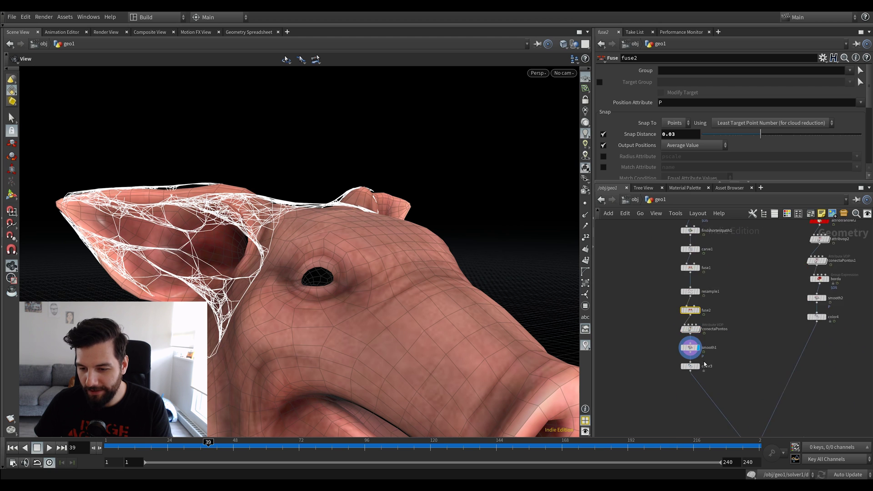
{"action": "left_click", "coordinate": [696, 369]}
{"action": "middle_click_drag", "start_coordinate": [750, 366], "coordinate": [741, 303]}
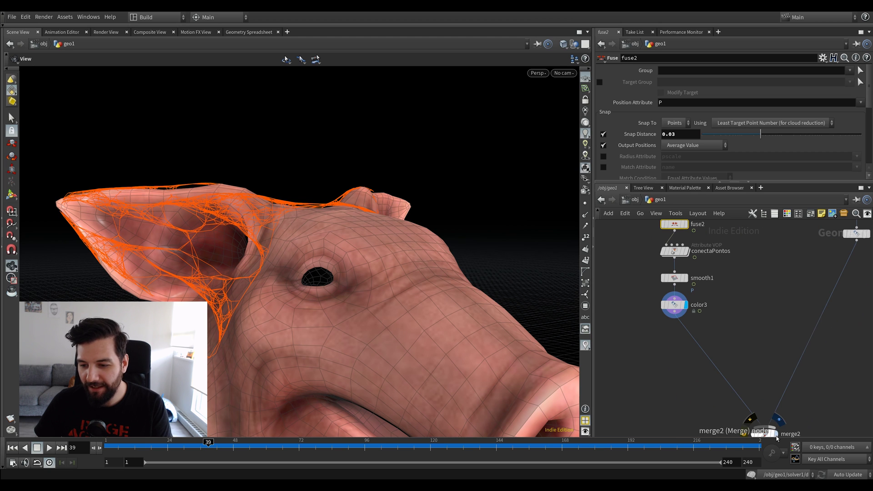
{"action": "left_click", "coordinate": [776, 436]}
{"action": "right_click_drag", "start_coordinate": [343, 261], "coordinate": [113, 280]}
{"action": "mouse_move", "coordinate": [247, 254]}
{"action": "left_mouse_down"}
{"action": "mouse_move", "coordinate": [234, 259]}
{"action": "mouse_move", "coordinate": [247, 268]}
{"action": "left_mouse_up"}
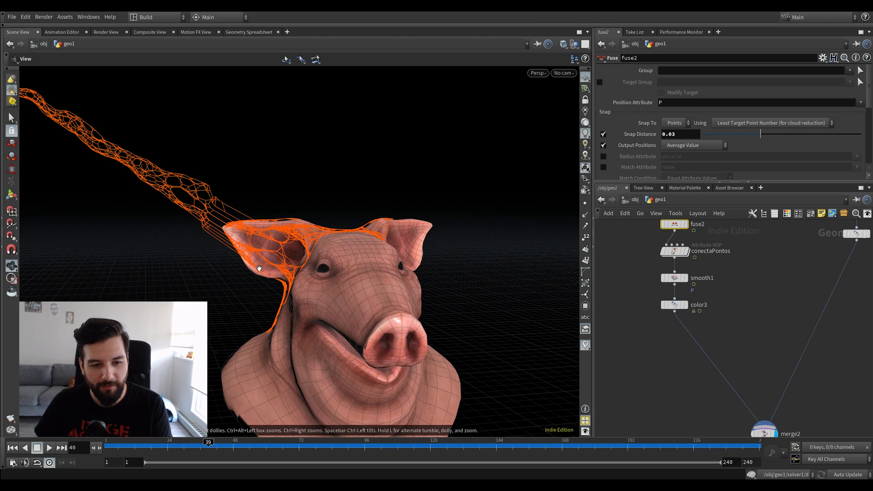
Scrub back and play the merged animation over the head, stopping at frame 32
{"action": "left_click_drag", "start_coordinate": [185, 447], "coordinate": [161, 448]}
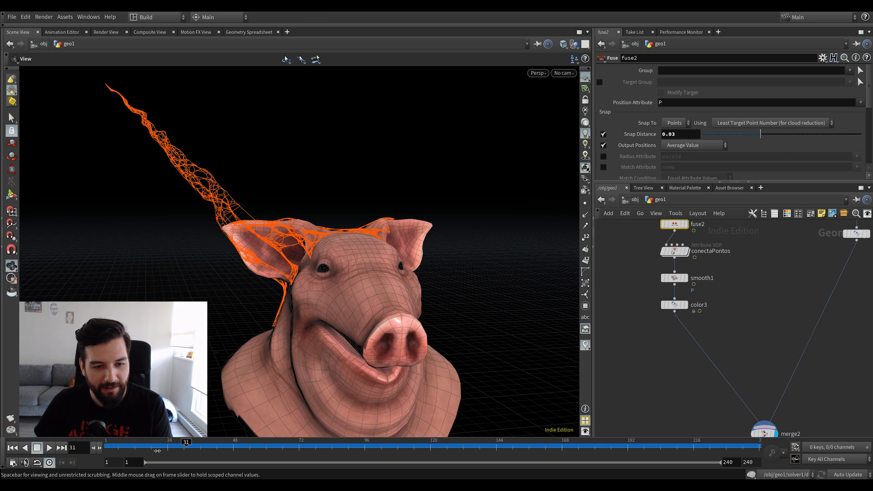
{"action": "left_click", "coordinate": [49, 448]}
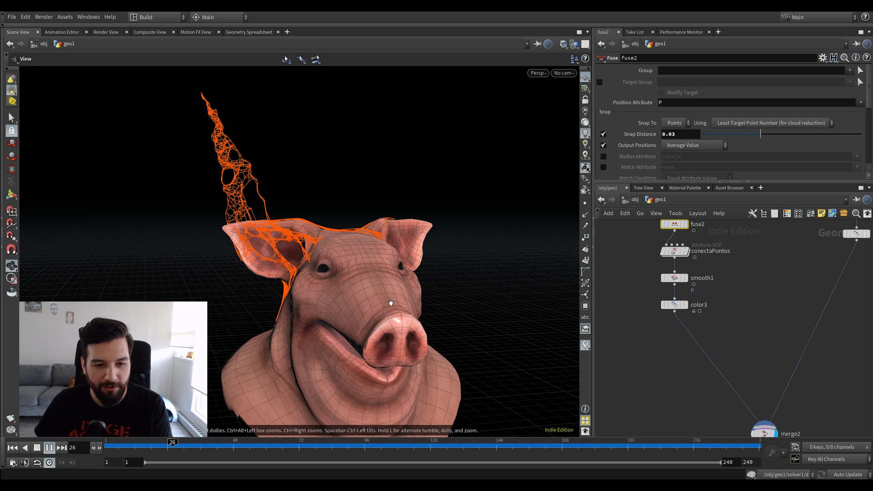
{"action": "left_click", "coordinate": [188, 447]}
{"action": "mouse_move", "coordinate": [295, 284]}
{"action": "left_mouse_down"}
{"action": "mouse_move", "coordinate": [285, 283]}
{"action": "mouse_move", "coordinate": [305, 271]}
{"action": "left_mouse_up"}
Set the smoothing amount of smooth1 to 5 and inspect the strands on the ear
{"action": "middle_click_drag", "start_coordinate": [760, 354], "coordinate": [774, 302]}
{"action": "left_click_drag", "start_coordinate": [738, 273], "coordinate": [664, 247]}
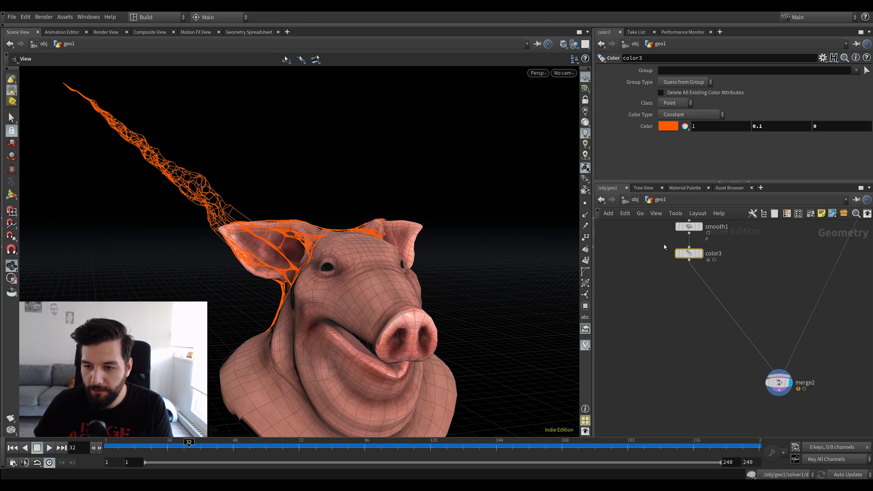
{"action": "middle_click_drag", "start_coordinate": [773, 246], "coordinate": [770, 286]}
{"action": "left_click_drag", "start_coordinate": [762, 273], "coordinate": [641, 248]}
{"action": "type", "text": "5"}
{"action": "key", "text": "Return"}
{"action": "left_click_drag", "start_coordinate": [269, 241], "coordinate": [309, 232]}
{"action": "right_click_drag", "start_coordinate": [309, 232], "coordinate": [268, 237]}
{"action": "left_click_drag", "start_coordinate": [268, 237], "coordinate": [448, 255]}
Set peak1's Distance to 0.1 and check the strands' offset from the pig head
{"action": "middle_click_drag", "start_coordinate": [789, 275], "coordinate": [778, 482]}
{"action": "scroll", "coordinate": [789, 285], "scroll_direction": "down", "scroll_amount": 3}
{"action": "middle_click_drag", "start_coordinate": [779, 334], "coordinate": [791, 398]}
{"action": "scroll", "coordinate": [778, 283], "scroll_direction": "down", "scroll_amount": 1}
{"action": "middle_click_drag", "start_coordinate": [778, 301], "coordinate": [770, 423]}
{"action": "scroll", "coordinate": [745, 323], "scroll_direction": "up", "scroll_amount": 3}
{"action": "left_click", "coordinate": [699, 338]}
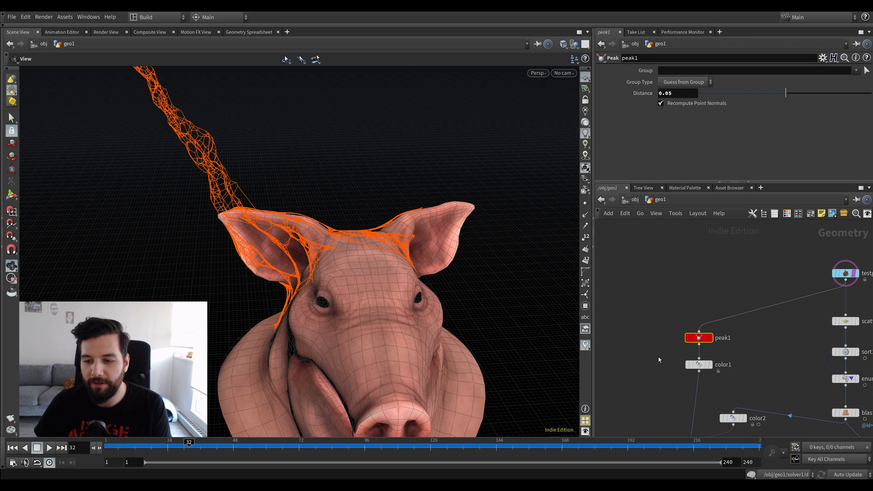
{"action": "left_click_drag", "start_coordinate": [312, 268], "coordinate": [330, 260]}
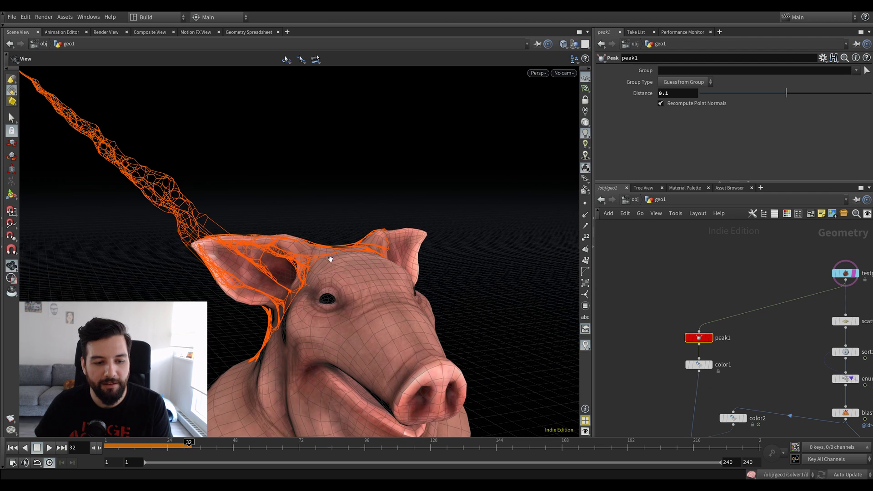
Replay the animation from the first frame and inspect the strands' offset around the ear, stopping at frame 14
{"action": "key", "text": "ctrl+Up"}
{"action": "key", "text": "Up"}
{"action": "key", "text": "Up"}
{"action": "left_click_drag", "start_coordinate": [436, 238], "coordinate": [341, 241]}
{"action": "right_click_drag", "start_coordinate": [341, 241], "coordinate": [403, 209]}
{"action": "left_click_drag", "start_coordinate": [403, 209], "coordinate": [400, 248]}
{"action": "key", "text": "Up"}
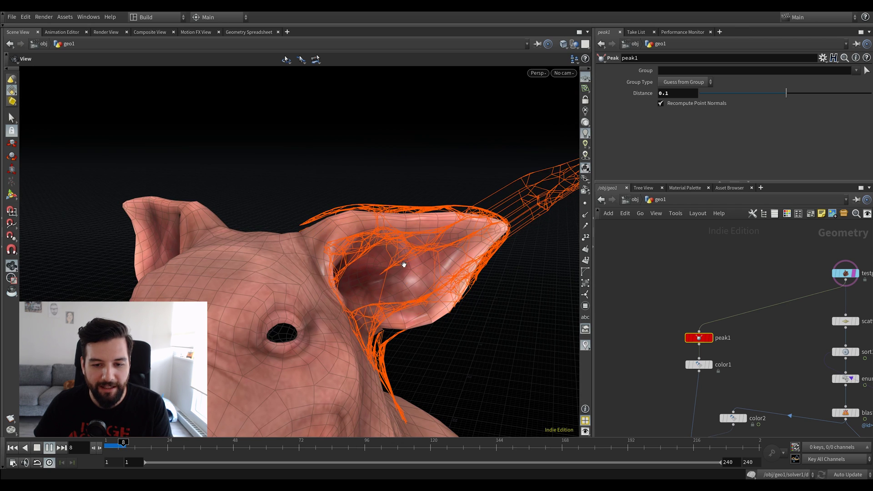
{"action": "key", "text": "Up"}
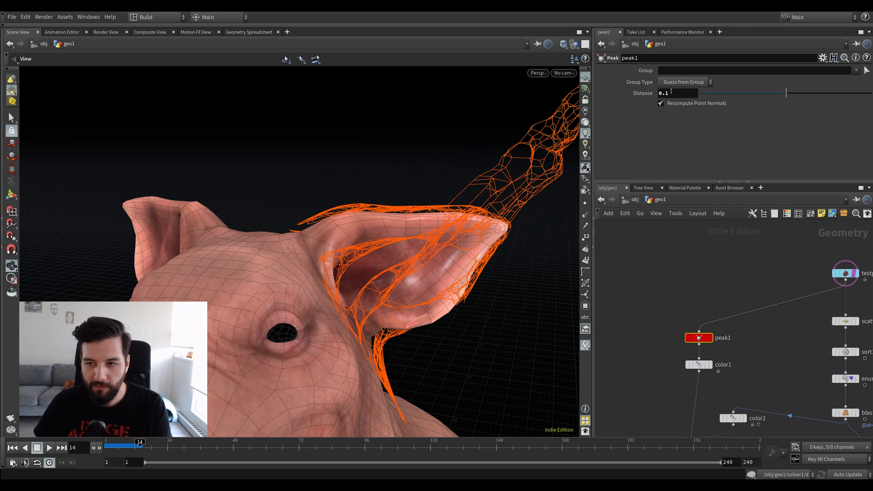
Set peak1's Distance to 0.07 and replay the animation from the start, stopping at frame 30
{"action": "key", "text": "ctrl+Up"}
{"action": "key", "text": "Up"}
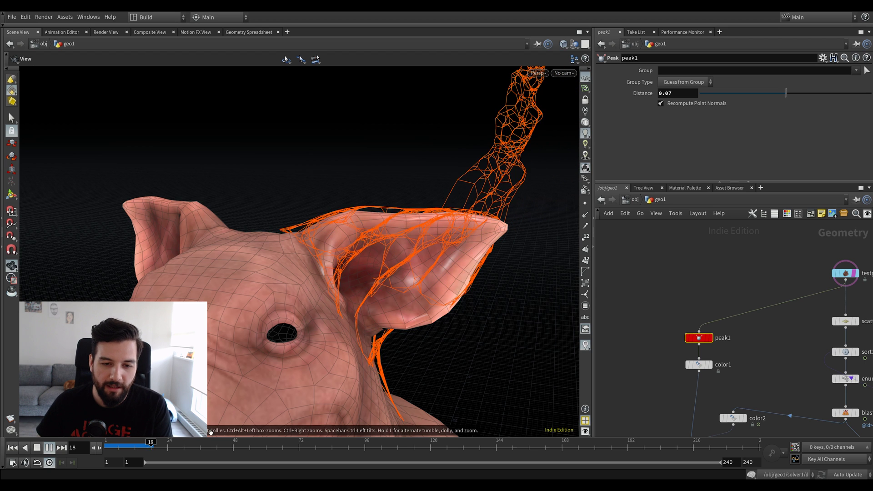
{"action": "left_click_drag", "start_coordinate": [337, 280], "coordinate": [307, 266]}
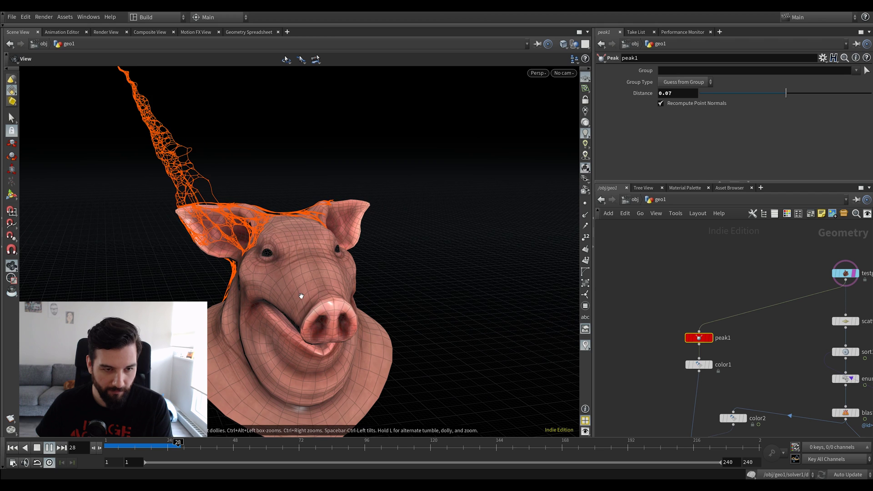
{"action": "key", "text": "h"}
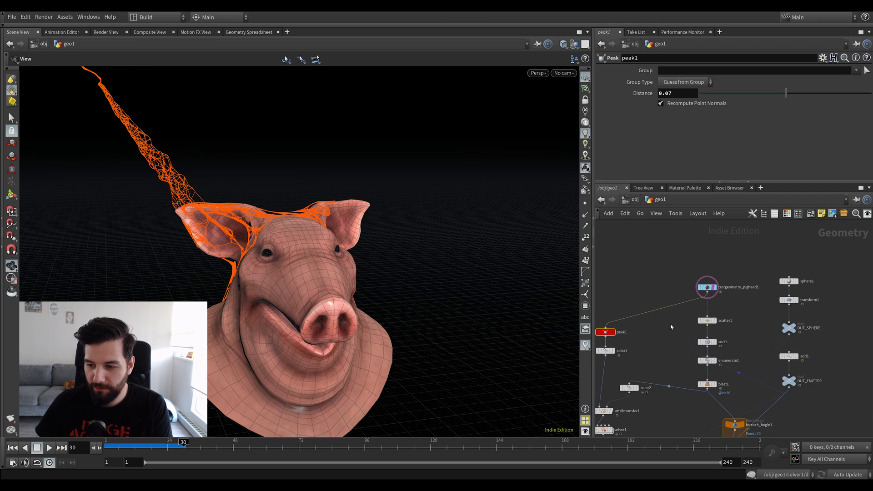
Go to frame 68 and examine the strands on the face and the beam meeting the snout
{"action": "middle_click_drag", "start_coordinate": [680, 346], "coordinate": [709, 223]}
{"action": "middle_click_drag", "start_coordinate": [669, 416], "coordinate": [705, 328]}
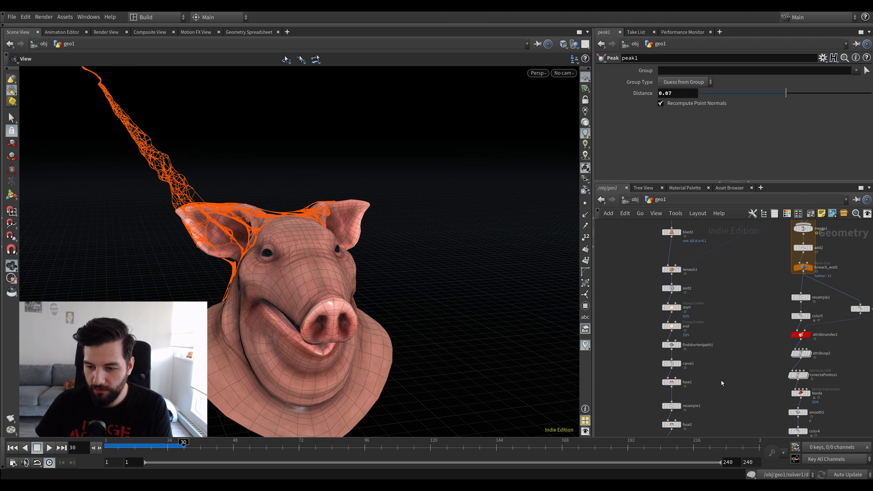
{"action": "scroll", "coordinate": [722, 384], "scroll_direction": "up", "scroll_amount": 3}
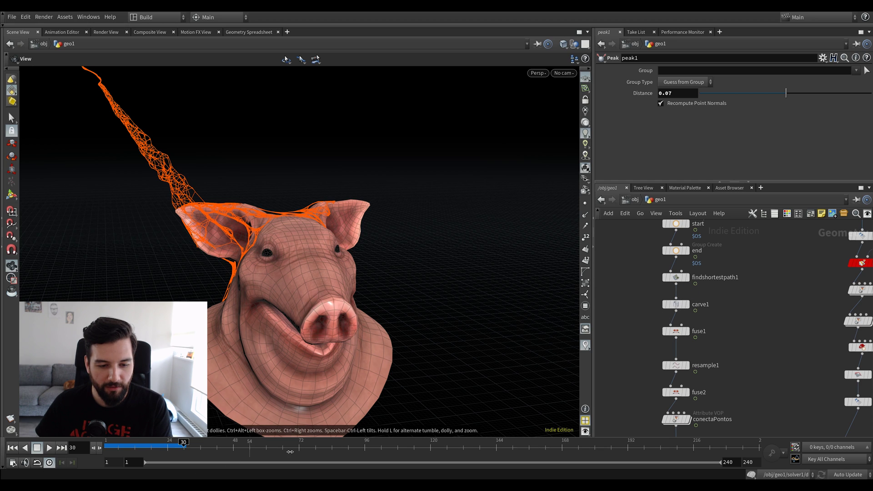
{"action": "left_click", "coordinate": [322, 445]}
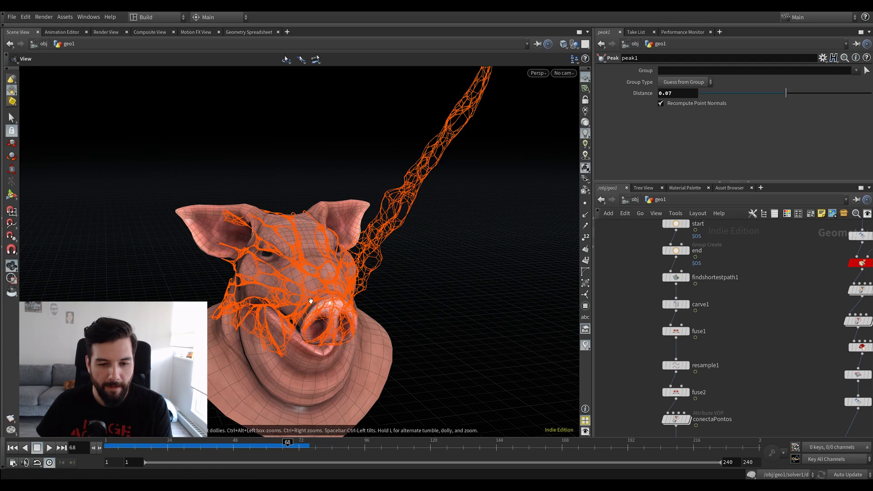
{"action": "left_click_drag", "start_coordinate": [313, 309], "coordinate": [346, 305]}
{"action": "right_click_drag", "start_coordinate": [347, 305], "coordinate": [391, 295]}
{"action": "left_click_drag", "start_coordinate": [391, 295], "coordinate": [408, 294]}
{"action": "left_click_drag", "start_coordinate": [343, 234], "coordinate": [312, 251]}
Duplicate carve1 and insert the copy between resample1 and fuse2
{"action": "scroll", "coordinate": [732, 326], "scroll_direction": "down", "scroll_amount": 2}
{"action": "middle_click_drag", "start_coordinate": [730, 329], "coordinate": [739, 300]}
{"action": "scroll", "coordinate": [741, 301], "scroll_direction": "up", "scroll_amount": 1}
{"action": "scroll", "coordinate": [747, 335], "scroll_direction": "up", "scroll_amount": 1}
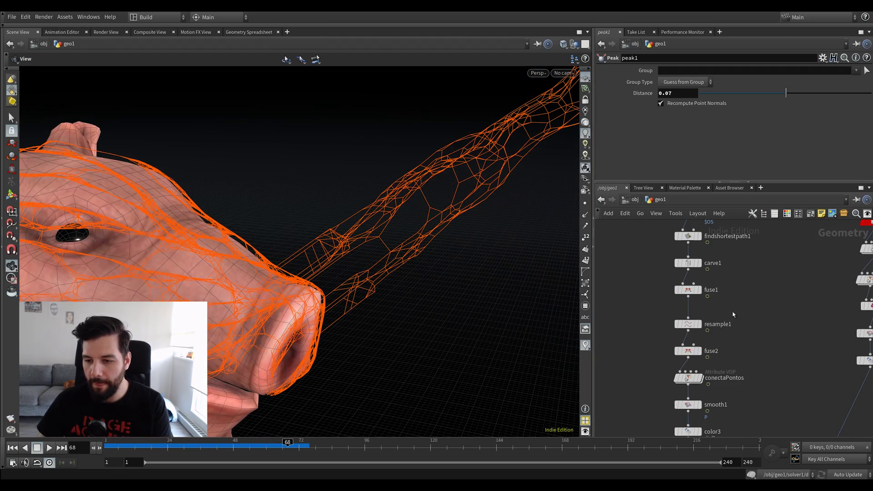
{"action": "left_click", "coordinate": [688, 324]}
{"action": "left_click", "coordinate": [698, 262]}
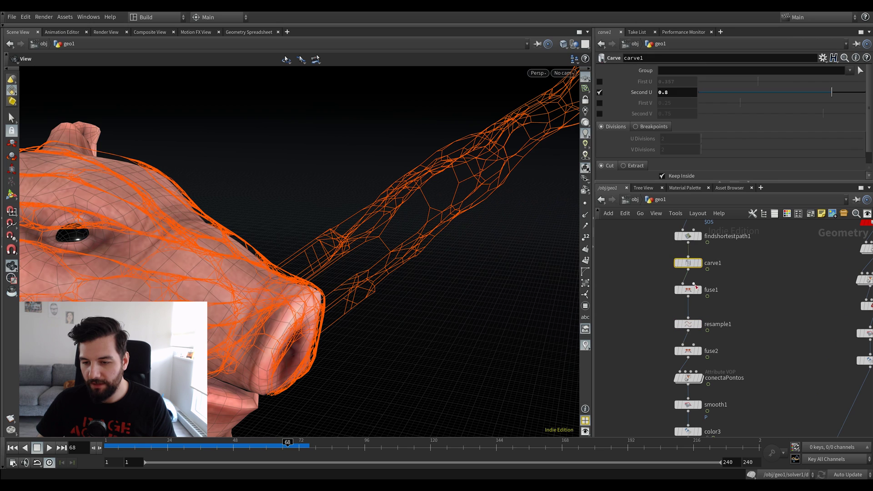
{"action": "left_click_drag", "start_coordinate": [753, 314], "coordinate": [770, 358]}
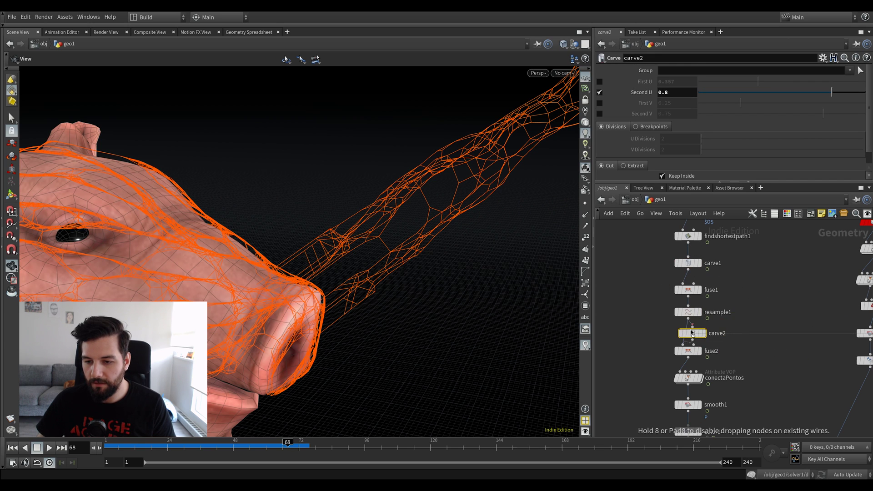
{"action": "left_click_drag", "start_coordinate": [689, 335], "coordinate": [695, 345]}
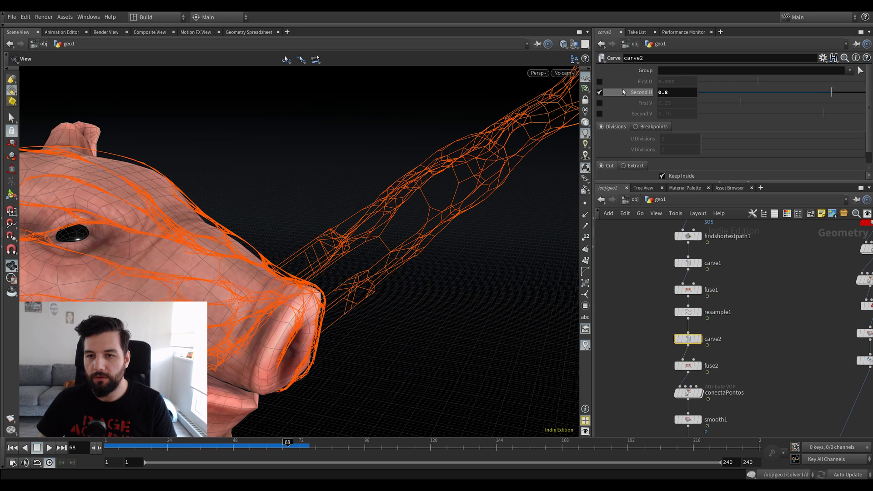
Try carving from First U instead of Second U in carve2, with First U at 0.947
{"action": "left_click", "coordinate": [600, 92]}
{"action": "left_click", "coordinate": [600, 81]}
{"action": "left_click_drag", "start_coordinate": [723, 83], "coordinate": [703, 86]}
{"action": "left_click_drag", "start_coordinate": [817, 84], "coordinate": [857, 82]}
{"action": "left_click_drag", "start_coordinate": [288, 205], "coordinate": [421, 214]}
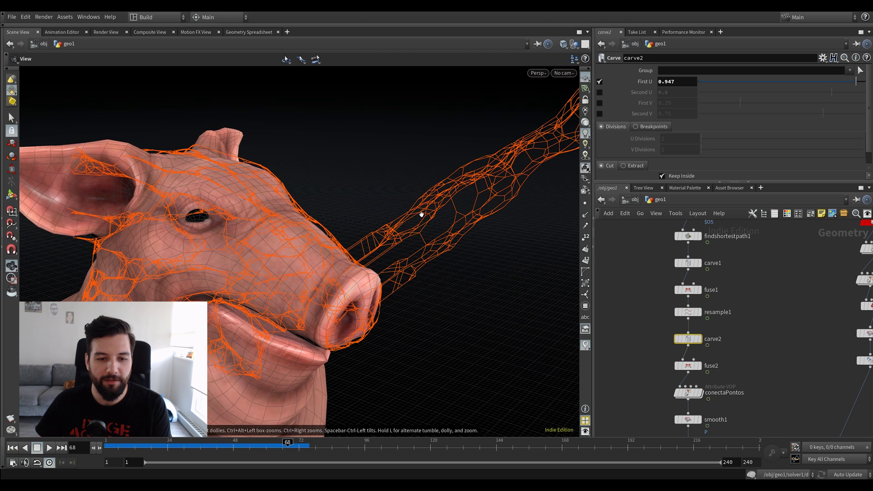
Switch carve2 back to carving by Second U and try 0.529, checking the strands from the snout
{"action": "left_click", "coordinate": [599, 81]}
{"action": "left_click", "coordinate": [599, 92]}
{"action": "mouse_move", "coordinate": [713, 91]}
{"action": "left_mouse_down"}
{"action": "mouse_move", "coordinate": [706, 94]}
{"action": "mouse_move", "coordinate": [759, 88]}
{"action": "mouse_move", "coordinate": [722, 95]}
{"action": "left_mouse_up"}
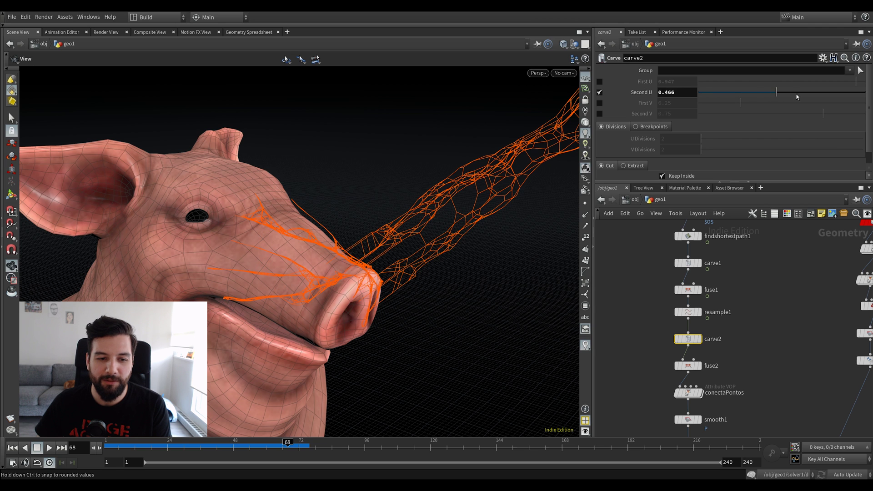
{"action": "left_click_drag", "start_coordinate": [407, 224], "coordinate": [352, 256]}
{"action": "left_click_drag", "start_coordinate": [835, 91], "coordinate": [736, 110]}
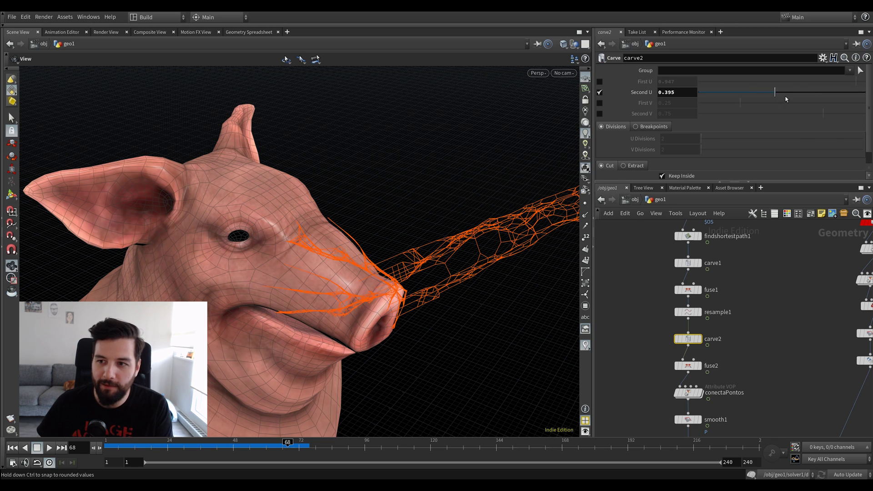
{"action": "left_click_drag", "start_coordinate": [403, 195], "coordinate": [392, 226]}
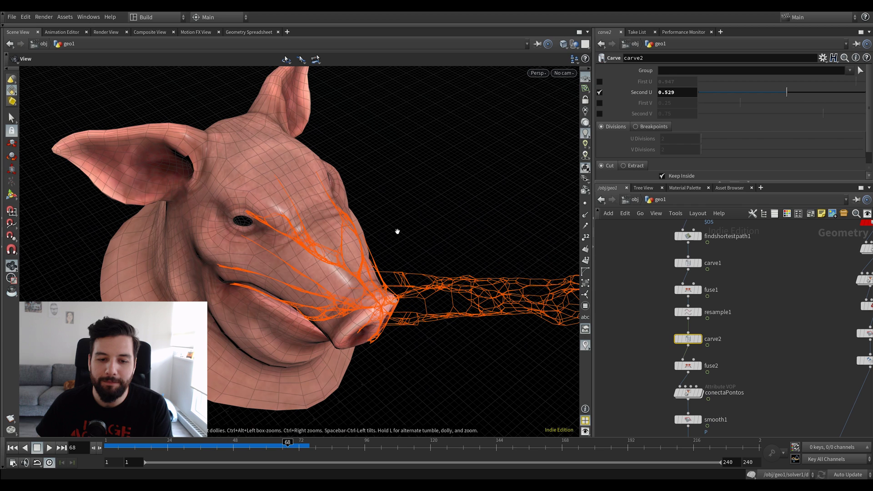
Go to frame 56 and raise carve2's Second U to 1
{"action": "left_click", "coordinate": [254, 445]}
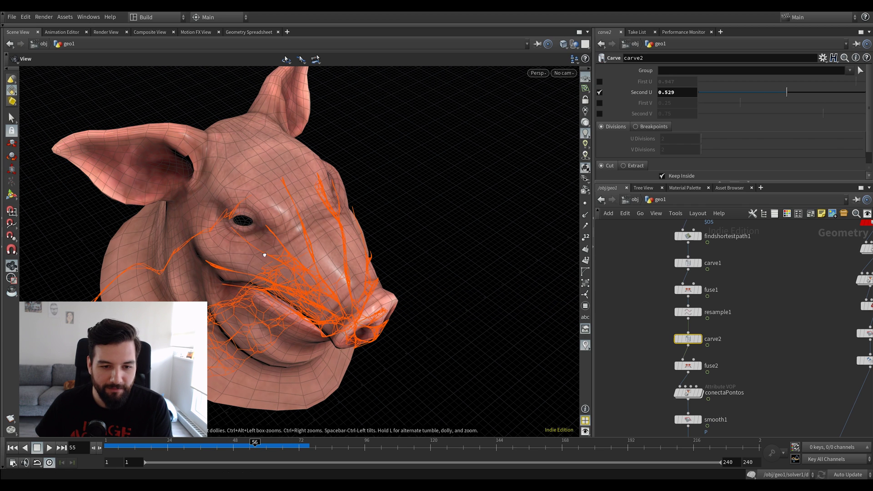
{"action": "left_click_drag", "start_coordinate": [312, 204], "coordinate": [317, 213]}
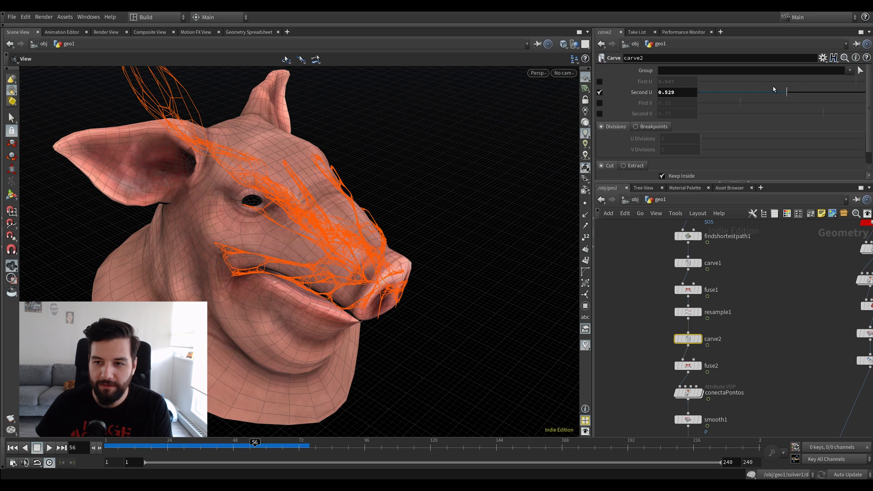
{"action": "left_click_drag", "start_coordinate": [812, 94], "coordinate": [872, 95]}
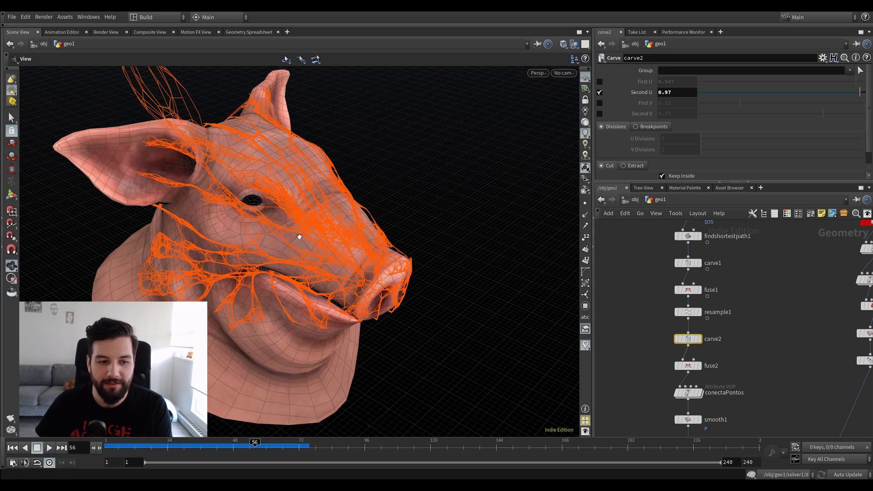
{"action": "left_click_drag", "start_coordinate": [298, 235], "coordinate": [366, 204]}
{"action": "left_click_drag", "start_coordinate": [861, 94], "coordinate": [872, 94]}
Advance to frame 66 and inspect the strands over the whole pig head along with the node chain down to merge2
{"action": "left_click_drag", "start_coordinate": [412, 199], "coordinate": [329, 266]}
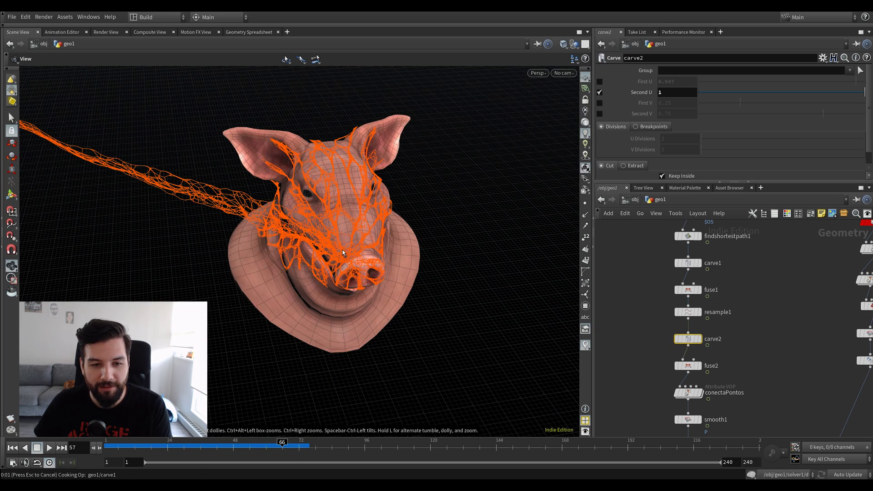
{"action": "left_click_drag", "start_coordinate": [362, 234], "coordinate": [345, 214]}
{"action": "scroll", "coordinate": [346, 214], "scroll_direction": "up", "scroll_amount": 2}
{"action": "scroll", "coordinate": [760, 351], "scroll_direction": "down", "scroll_amount": 5}
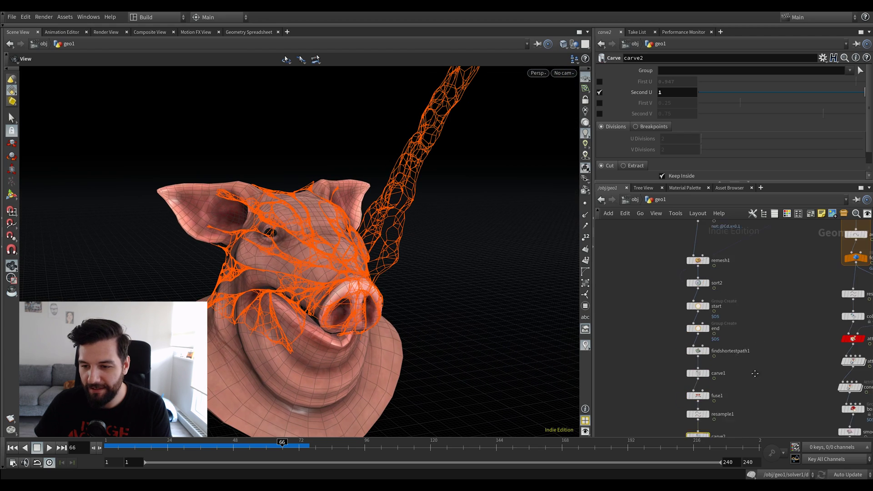
{"action": "scroll", "coordinate": [738, 353], "scroll_direction": "up", "scroll_amount": 8}
{"action": "left_click_drag", "start_coordinate": [318, 227], "coordinate": [364, 185]}
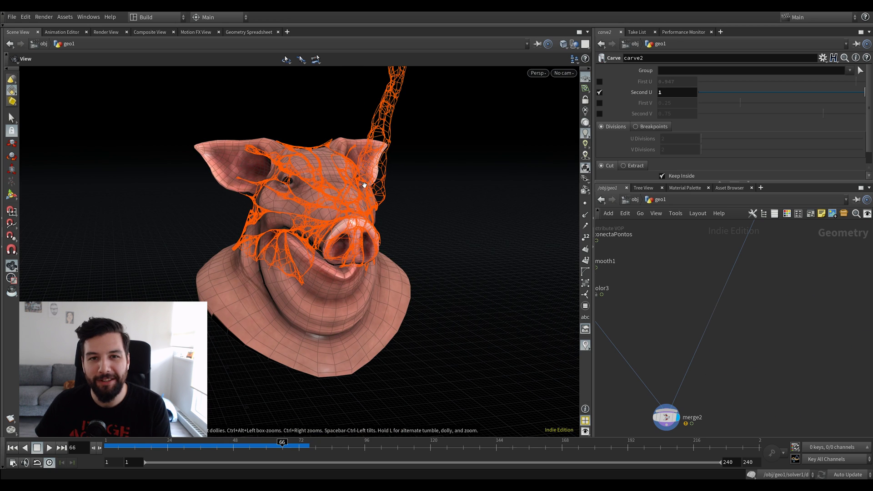